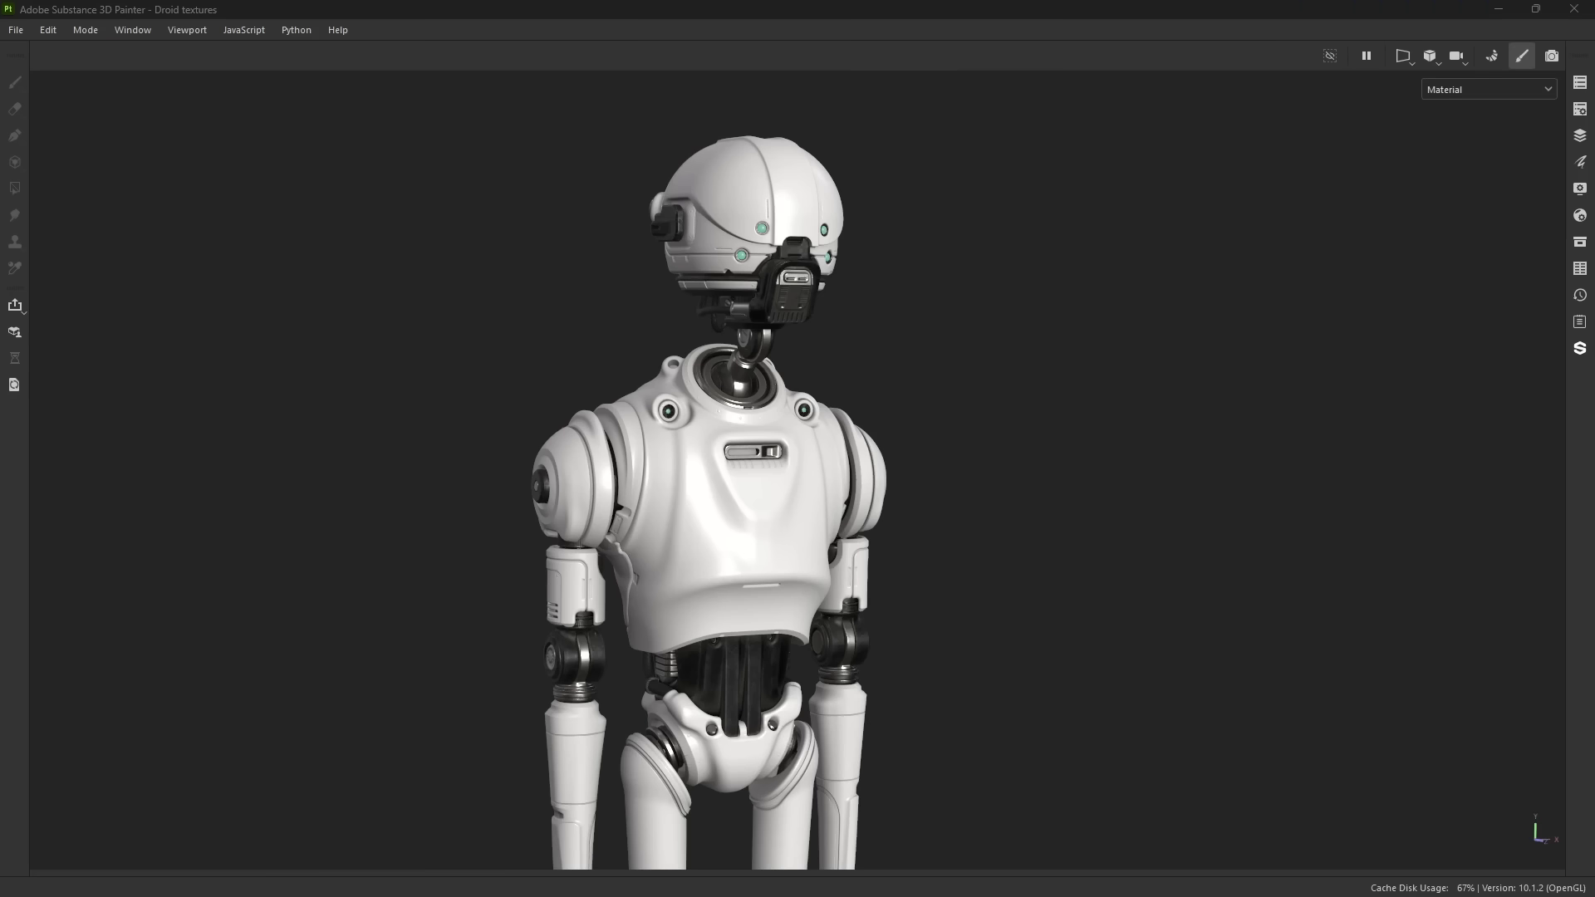
# - Bring back the hidden interface panels and isolate the PLASTIC SHELL texture set in the viewport
pyautogui.keyDown('alt'); pyautogui.moveTo(1324, 403); pyautogui.dragTo(807, 362); pyautogui.keyUp('alt')
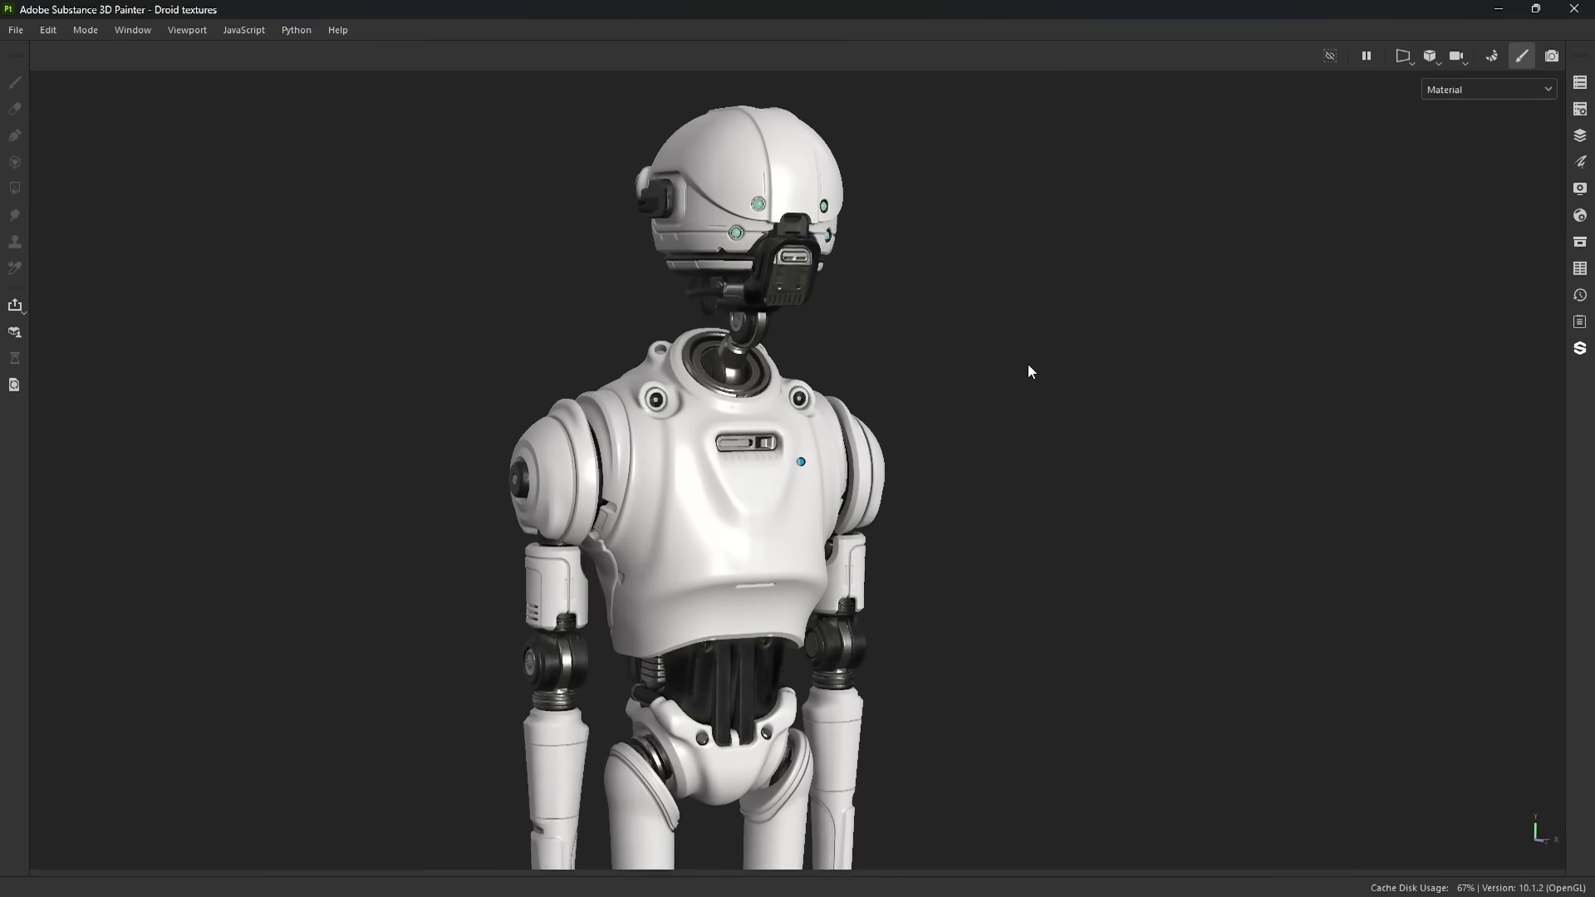
pyautogui.press('Tab')
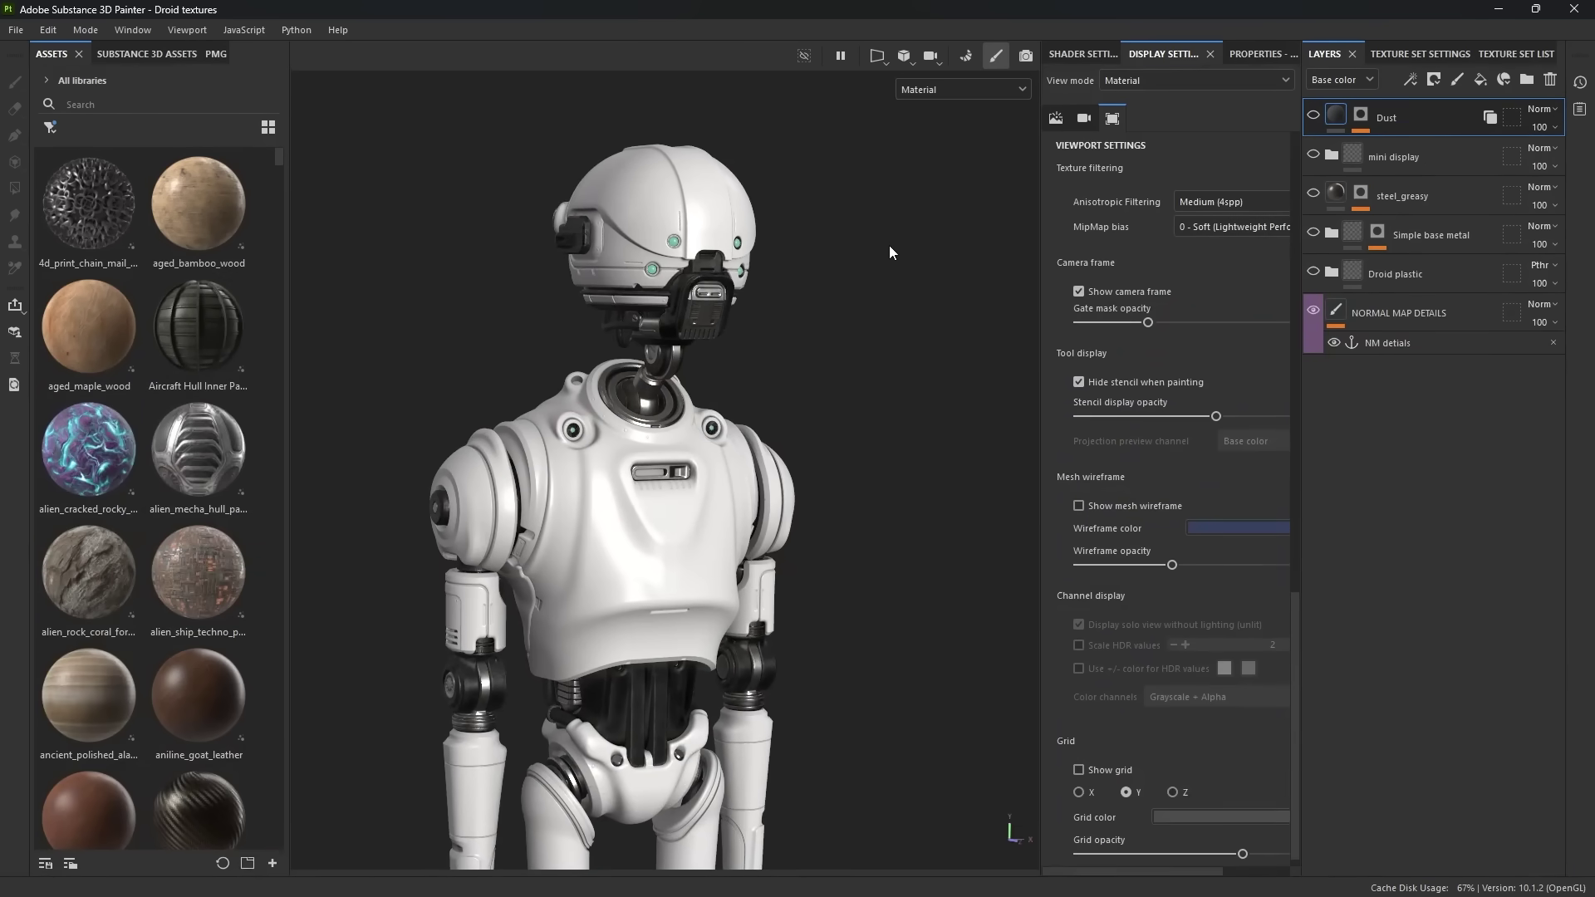
pyautogui.click(1508, 55)
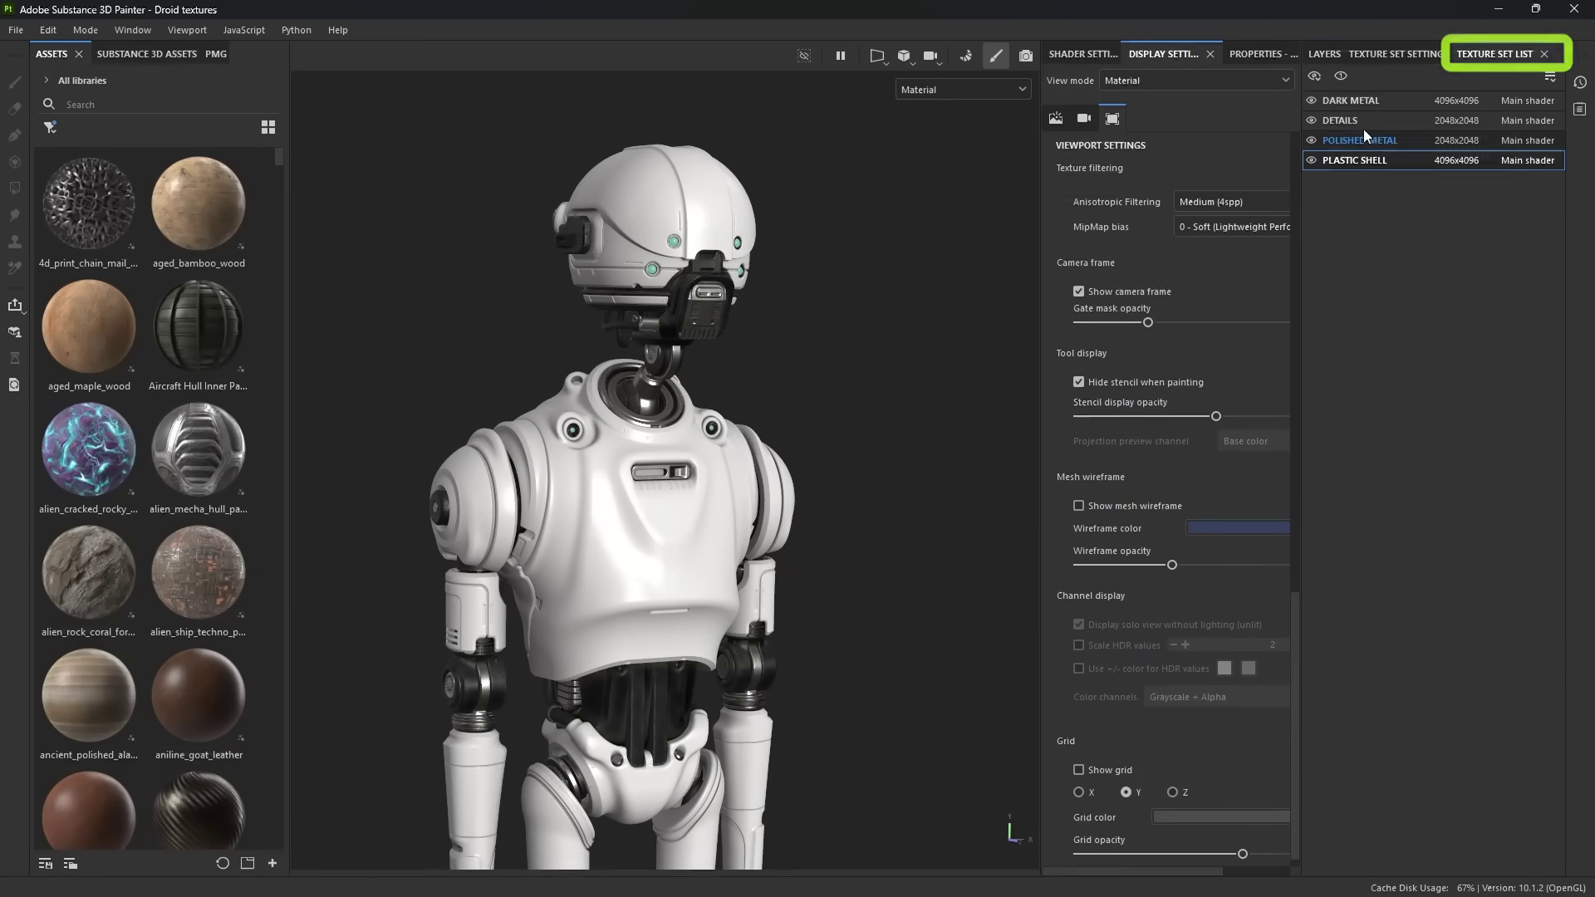
pyautogui.click(1427, 158)
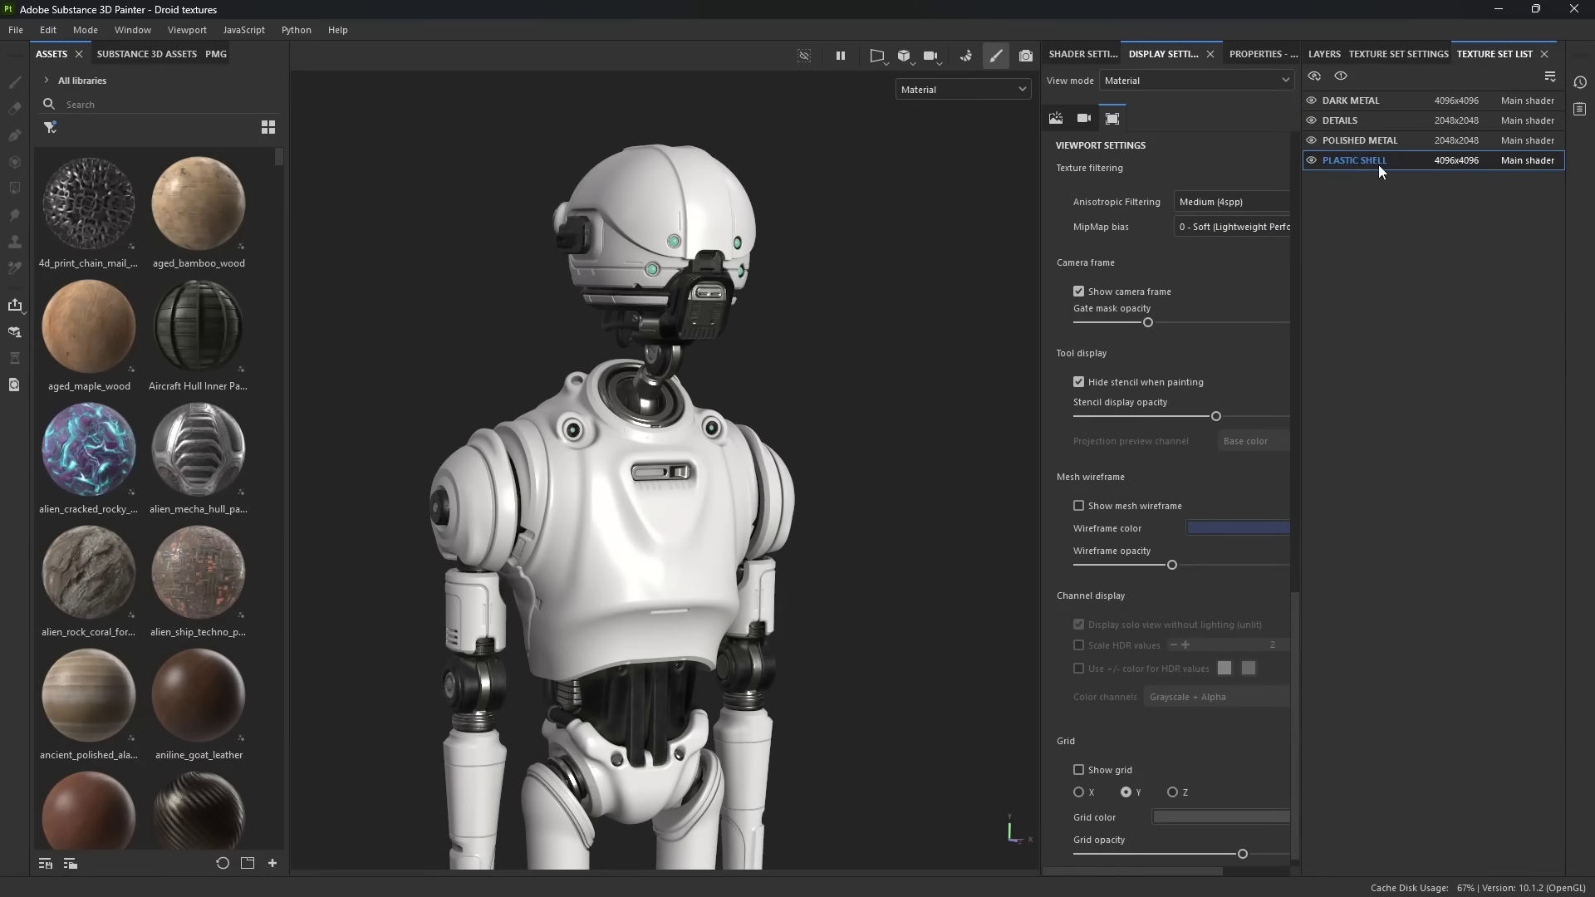
pyautogui.hotkey('alt', 'q')
pyautogui.keyDown('alt'); pyautogui.moveTo(887, 393); pyautogui.dragTo(849, 232); pyautogui.keyUp('alt')
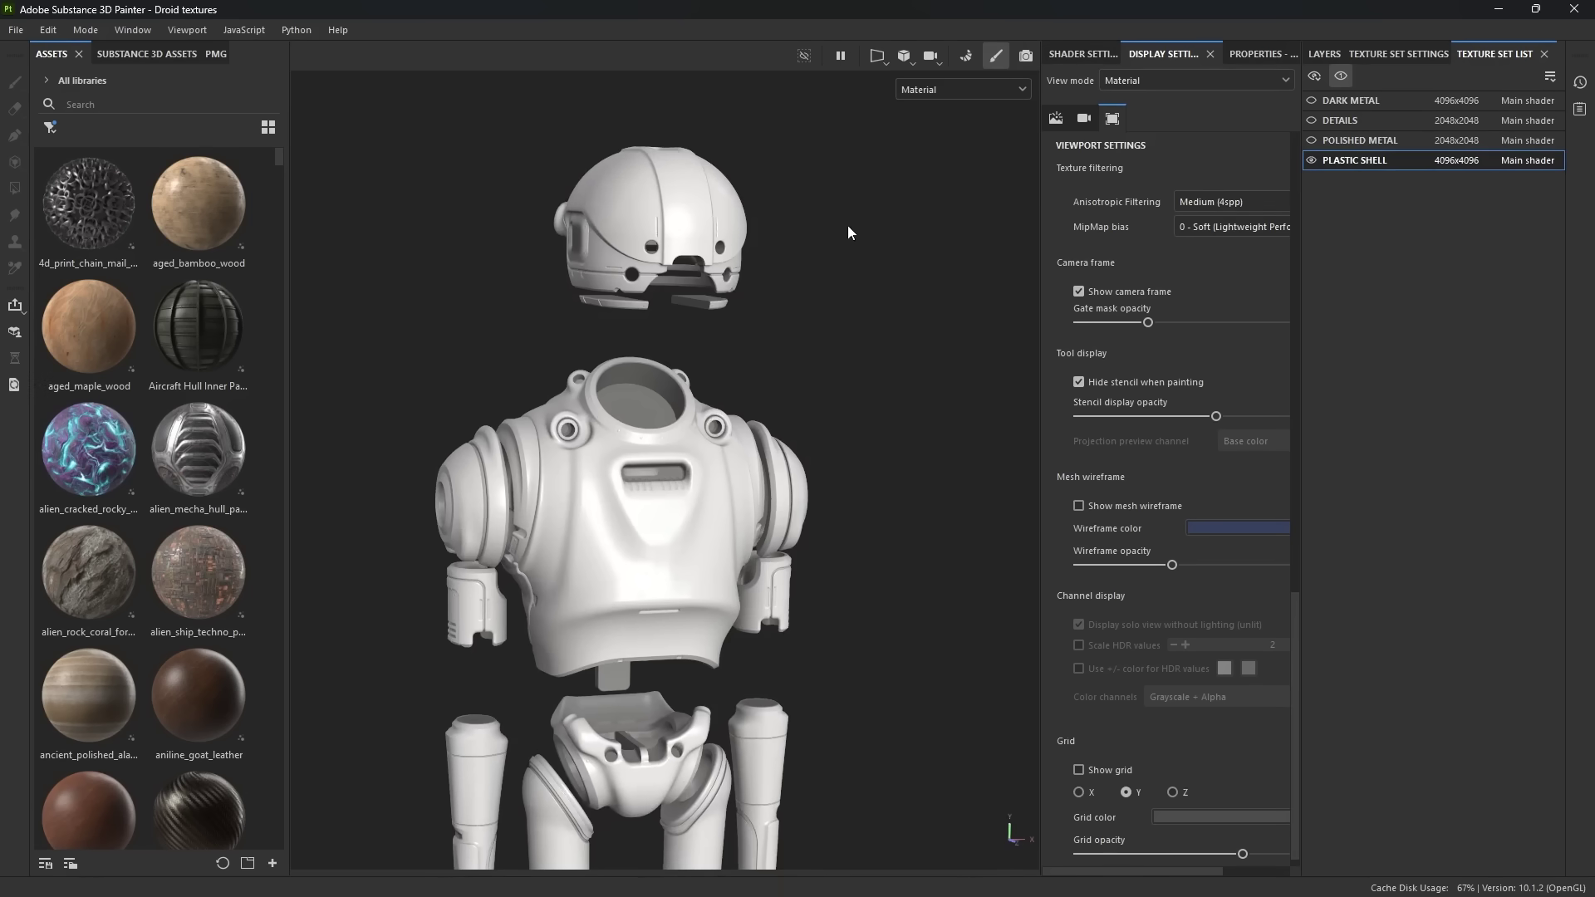
# - View the POLISHED METAL texture set in isolation, and redisplay the whole droid
pyautogui.click(1356, 139)
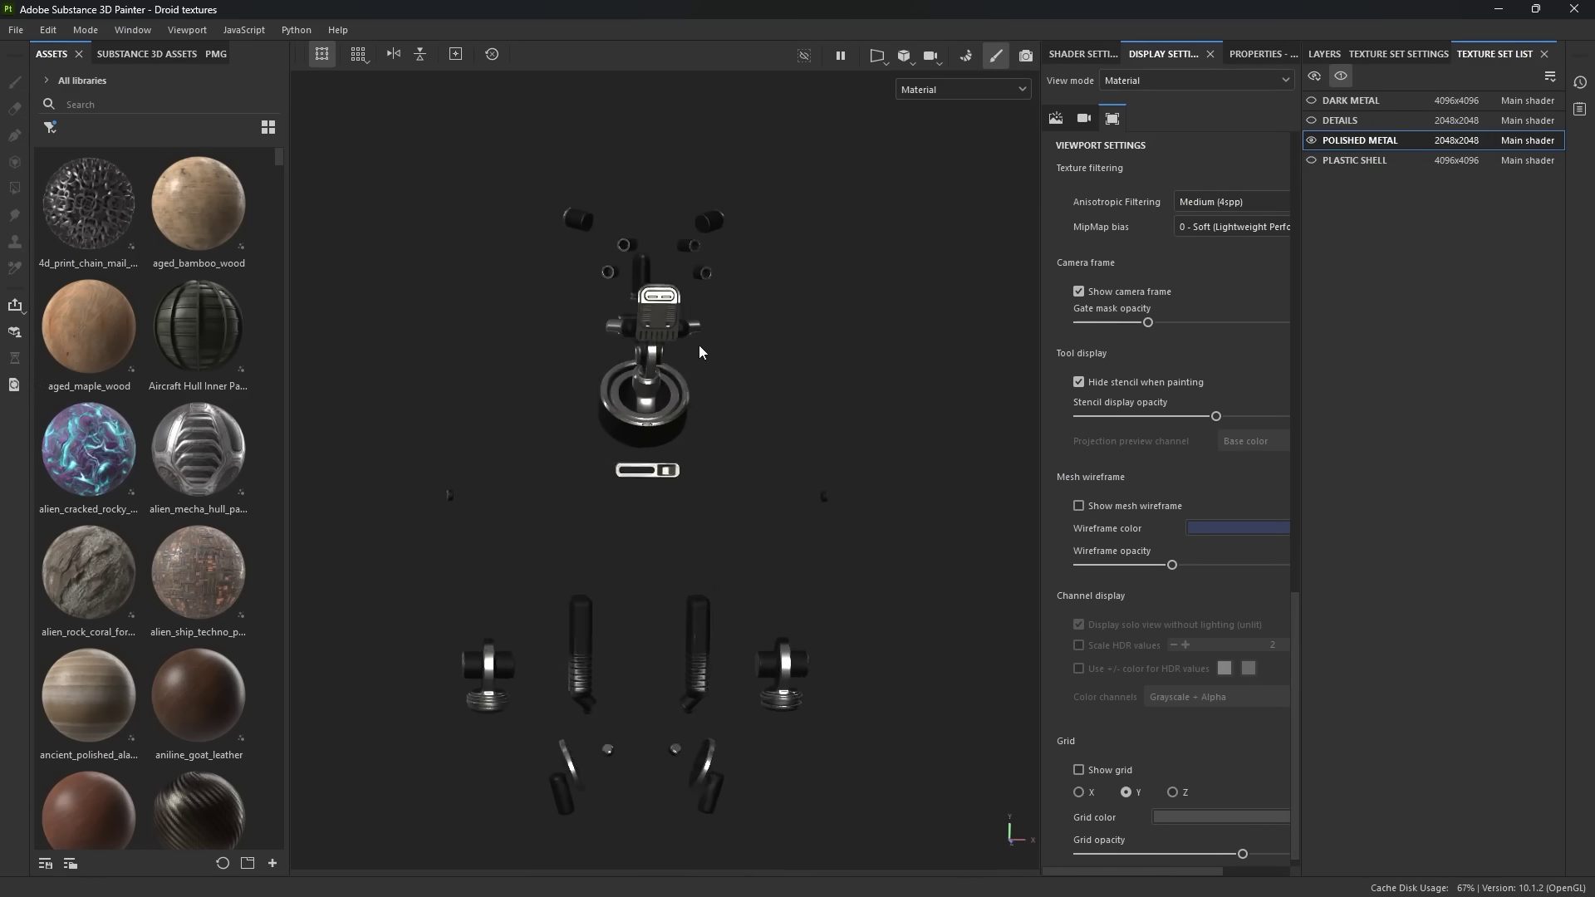
pyautogui.hotkey('alt', 'q')
pyautogui.keyDown('alt'); pyautogui.moveTo(700, 346); pyautogui.dragTo(801, 335); pyautogui.keyUp('alt')
pyautogui.keyDown('alt'); pyautogui.moveTo(801, 335); pyautogui.dragTo(833, 556, button='right'); pyautogui.keyUp('alt')
pyautogui.keyDown('alt'); pyautogui.moveTo(781, 232); pyautogui.dragTo(811, 393, button='middle'); pyautogui.keyUp('alt')
pyautogui.moveTo(812, 394)
pyautogui.keyDown('alt'); pyautogui.mouseDown()
pyautogui.moveTo(723, 399)
pyautogui.moveTo(819, 421)
pyautogui.mouseUp(); pyautogui.keyUp('alt')
pyautogui.keyDown('alt'); pyautogui.moveTo(819, 420); pyautogui.dragTo(801, 399, button='right'); pyautogui.keyUp('alt')
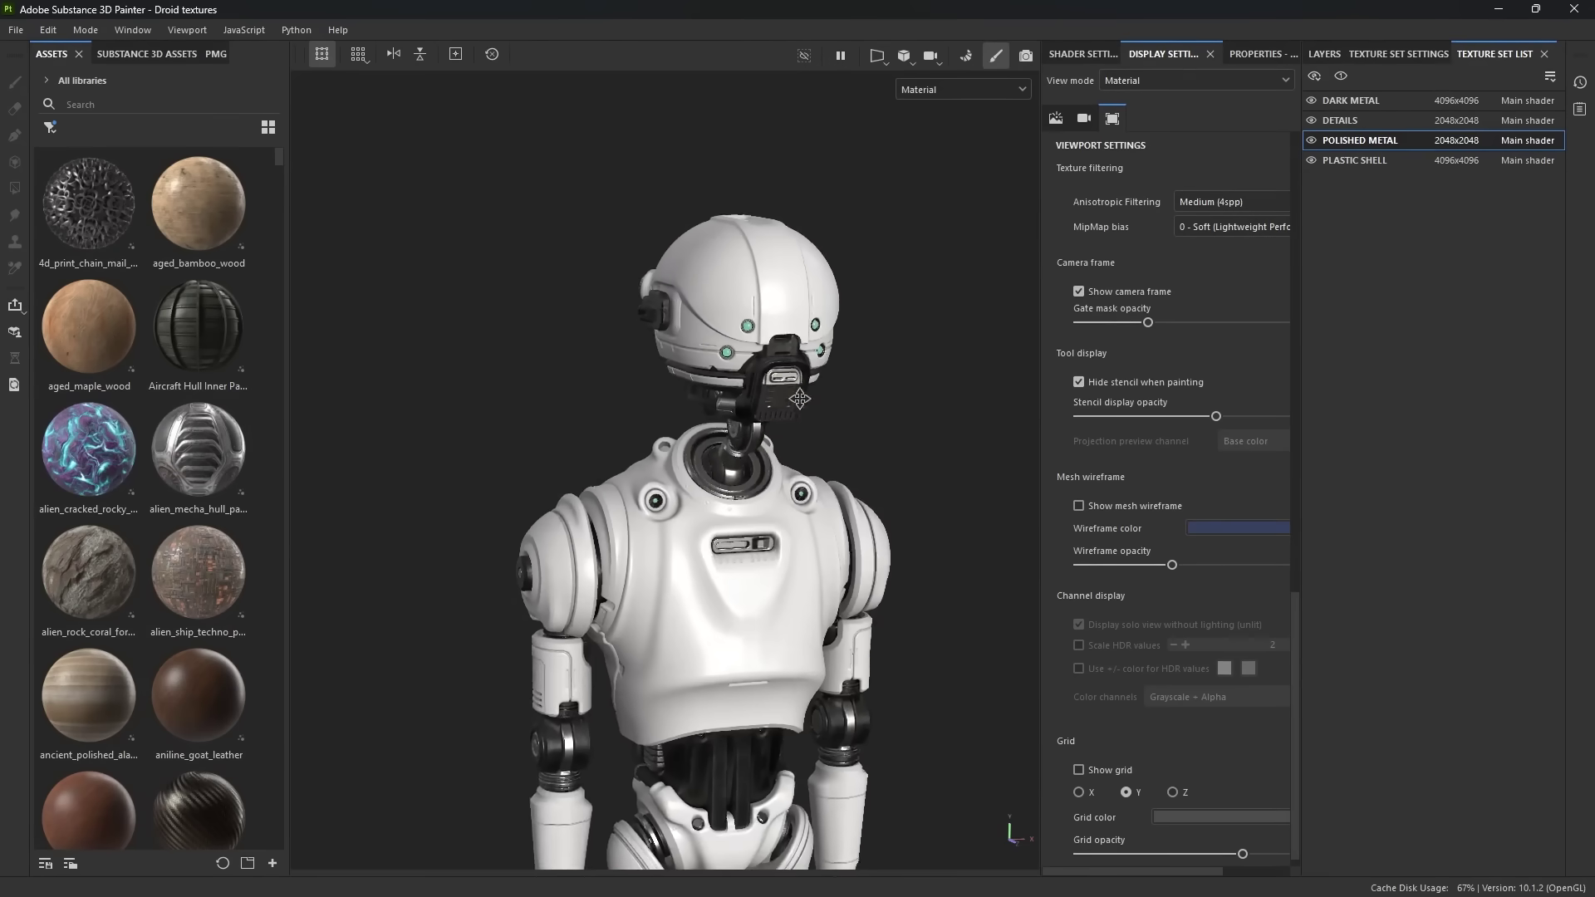
pyautogui.press('f')
# - View the DETAILS and DARK METAL texture sets in isolation and examine the dark metal head parts up close
pyautogui.click(1412, 121)
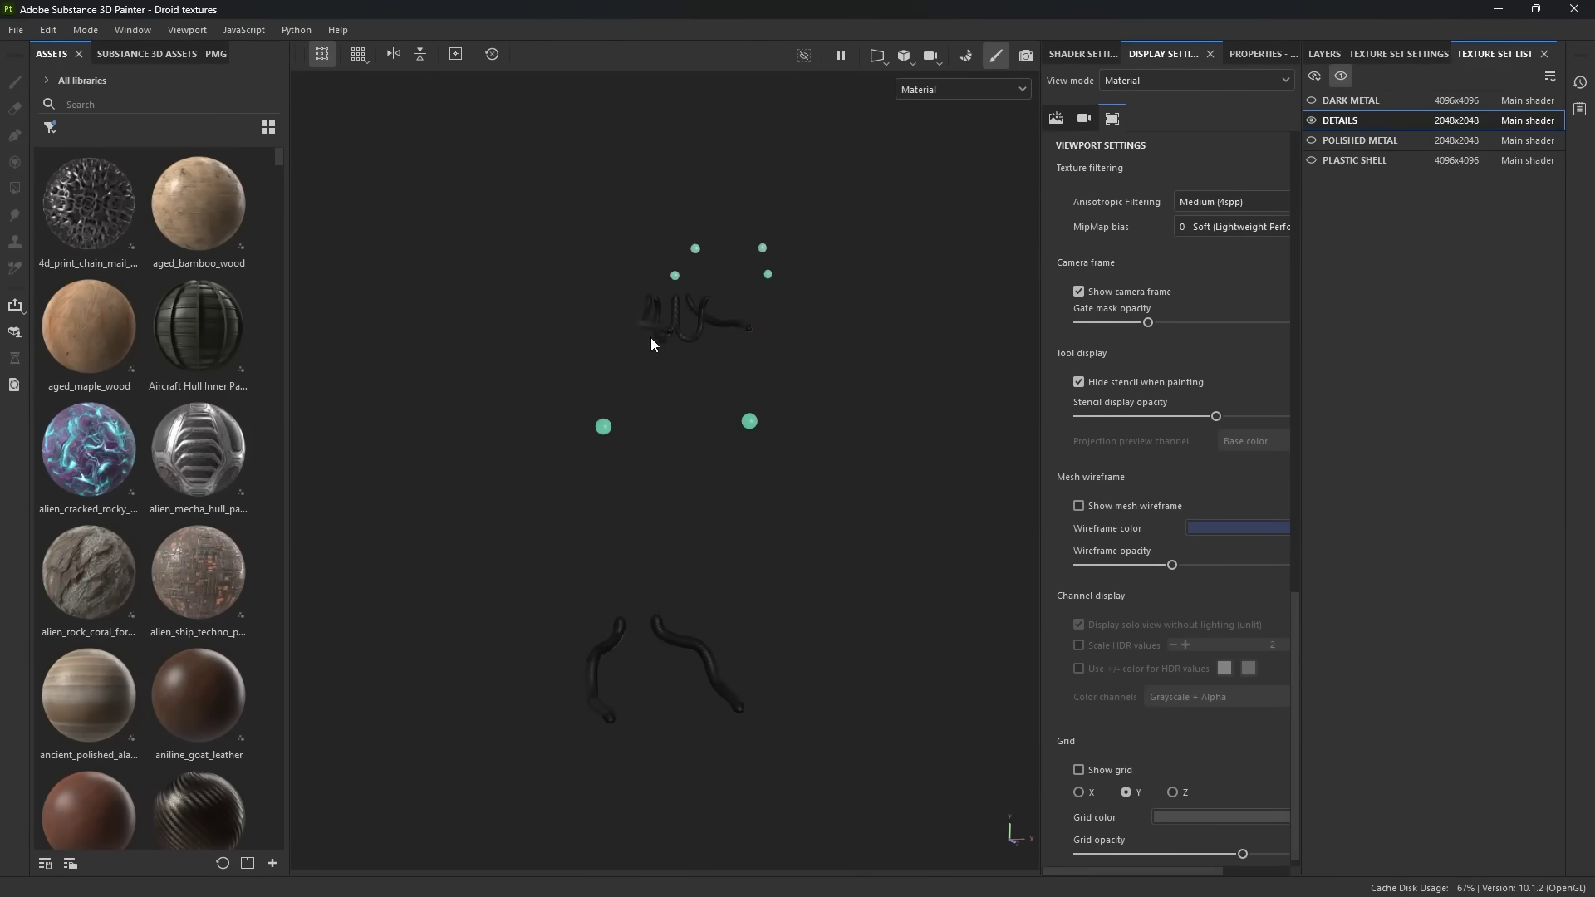
pyautogui.click(1373, 101)
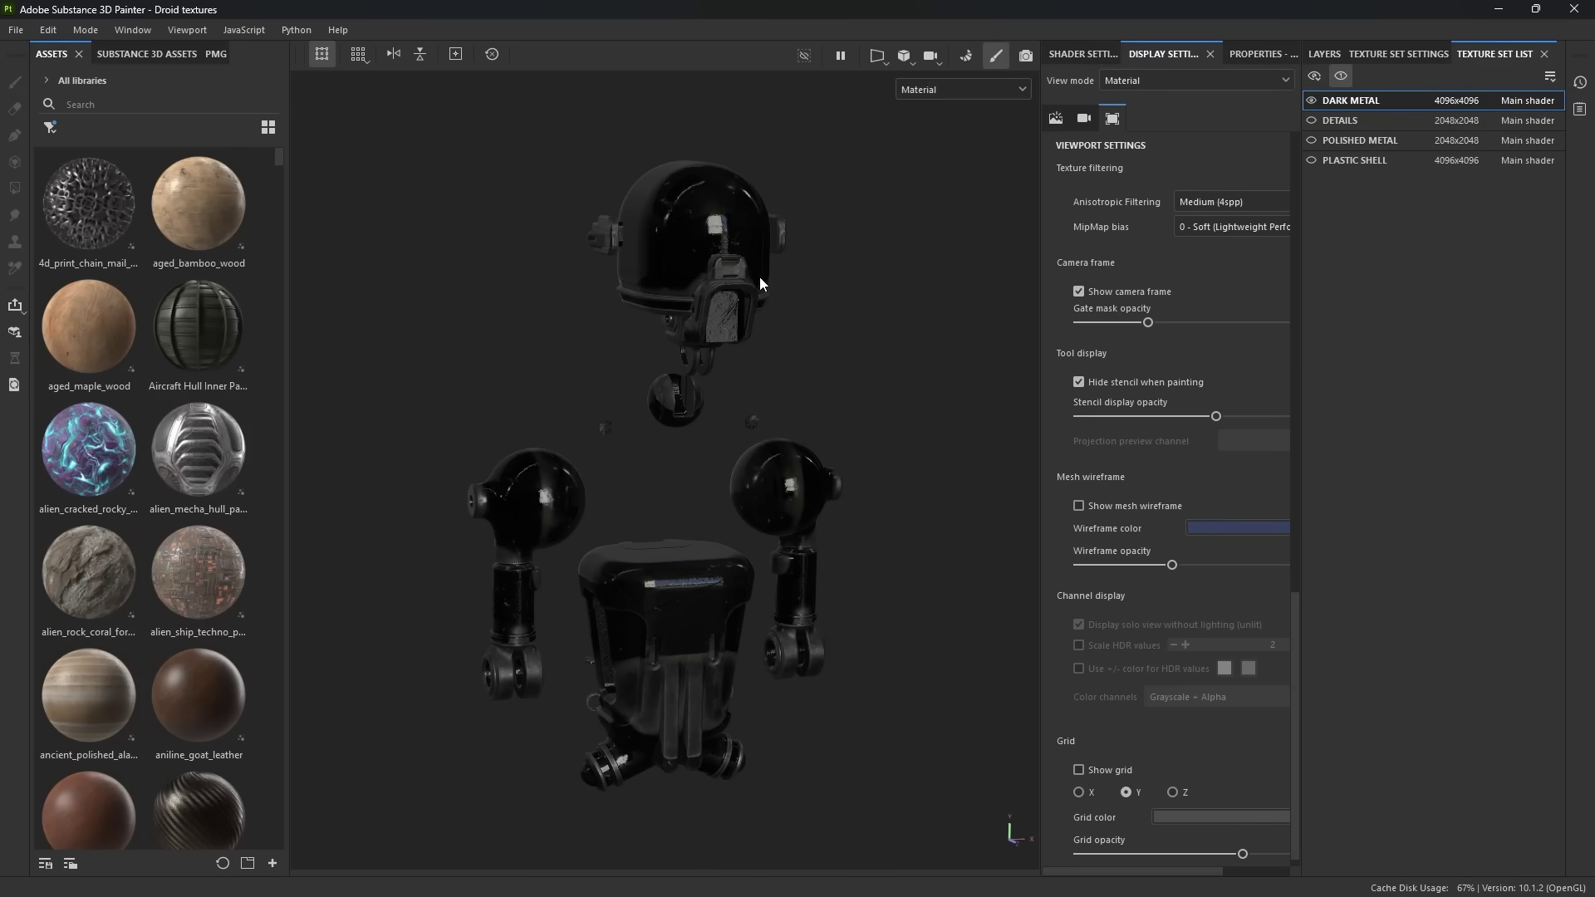
pyautogui.keyDown('alt'); pyautogui.moveTo(742, 351); pyautogui.dragTo(737, 441); pyautogui.keyUp('alt')
pyautogui.keyDown('alt'); pyautogui.moveTo(743, 89); pyautogui.dragTo(763, 251, button='middle'); pyautogui.keyUp('alt')
pyautogui.keyDown('alt'); pyautogui.moveTo(709, 466); pyautogui.dragTo(699, 405, button='right'); pyautogui.keyUp('alt')
pyautogui.keyDown('alt'); pyautogui.moveTo(700, 405); pyautogui.dragTo(714, 565, button='middle'); pyautogui.keyUp('alt')
pyautogui.keyDown('alt'); pyautogui.moveTo(714, 565); pyautogui.dragTo(737, 416, button='right'); pyautogui.keyUp('alt')
pyautogui.keyDown('alt'); pyautogui.moveTo(677, 532); pyautogui.dragTo(679, 286, button='middle'); pyautogui.keyUp('alt')
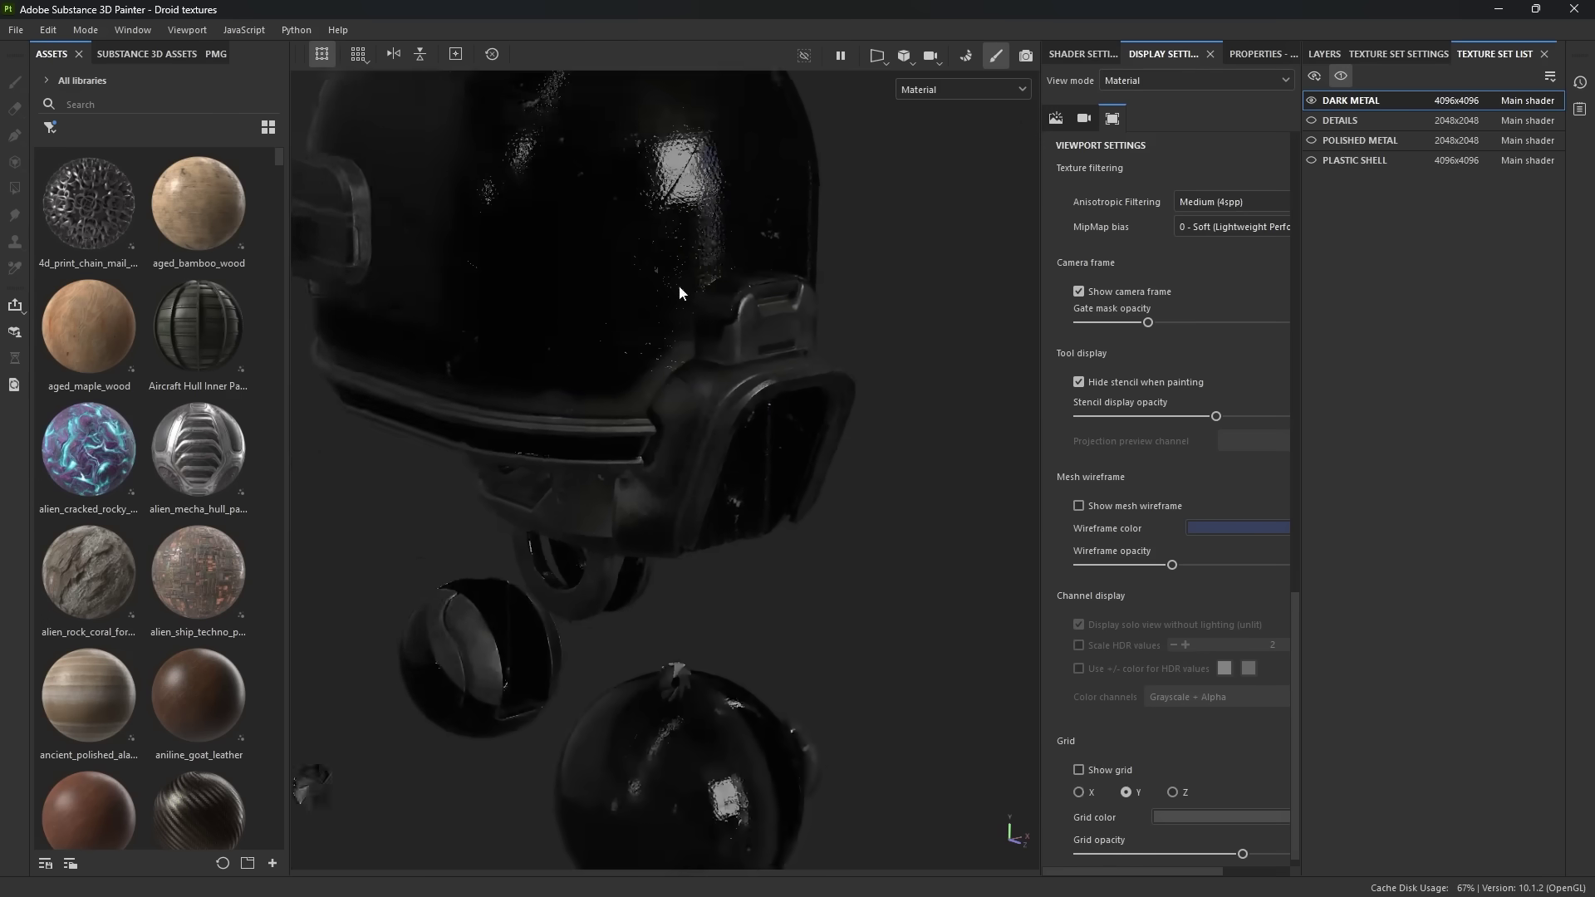
pyautogui.keyDown('alt'); pyautogui.moveTo(680, 286); pyautogui.dragTo(799, 571, button='right'); pyautogui.keyUp('alt')
pyautogui.keyDown('alt'); pyautogui.moveTo(800, 571); pyautogui.dragTo(696, 507); pyautogui.keyUp('alt')
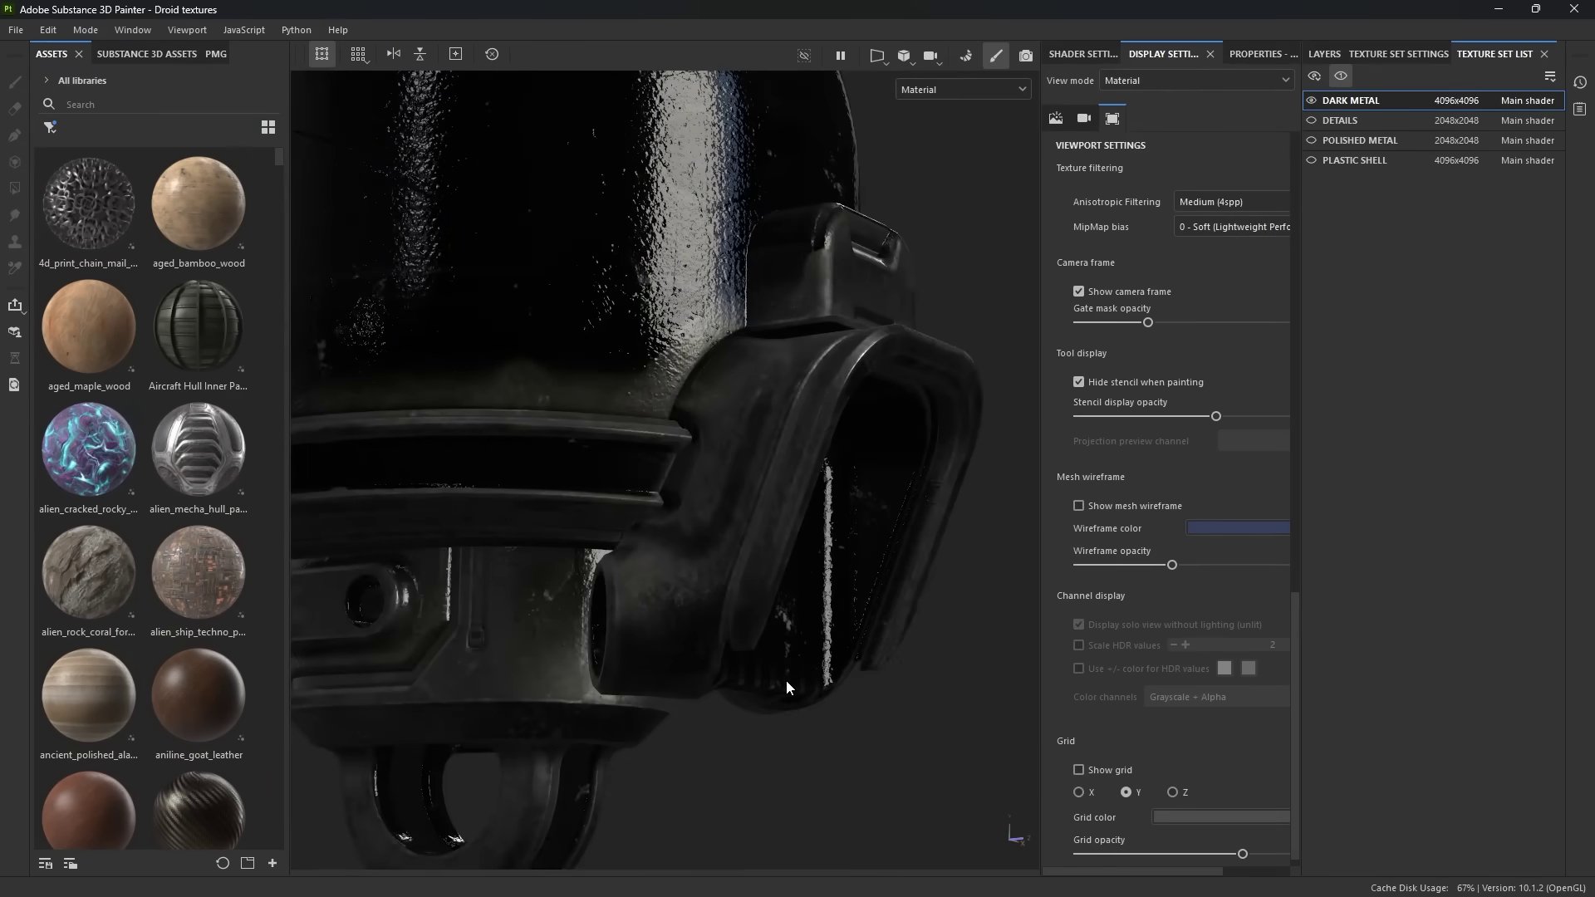
pyautogui.press('f')
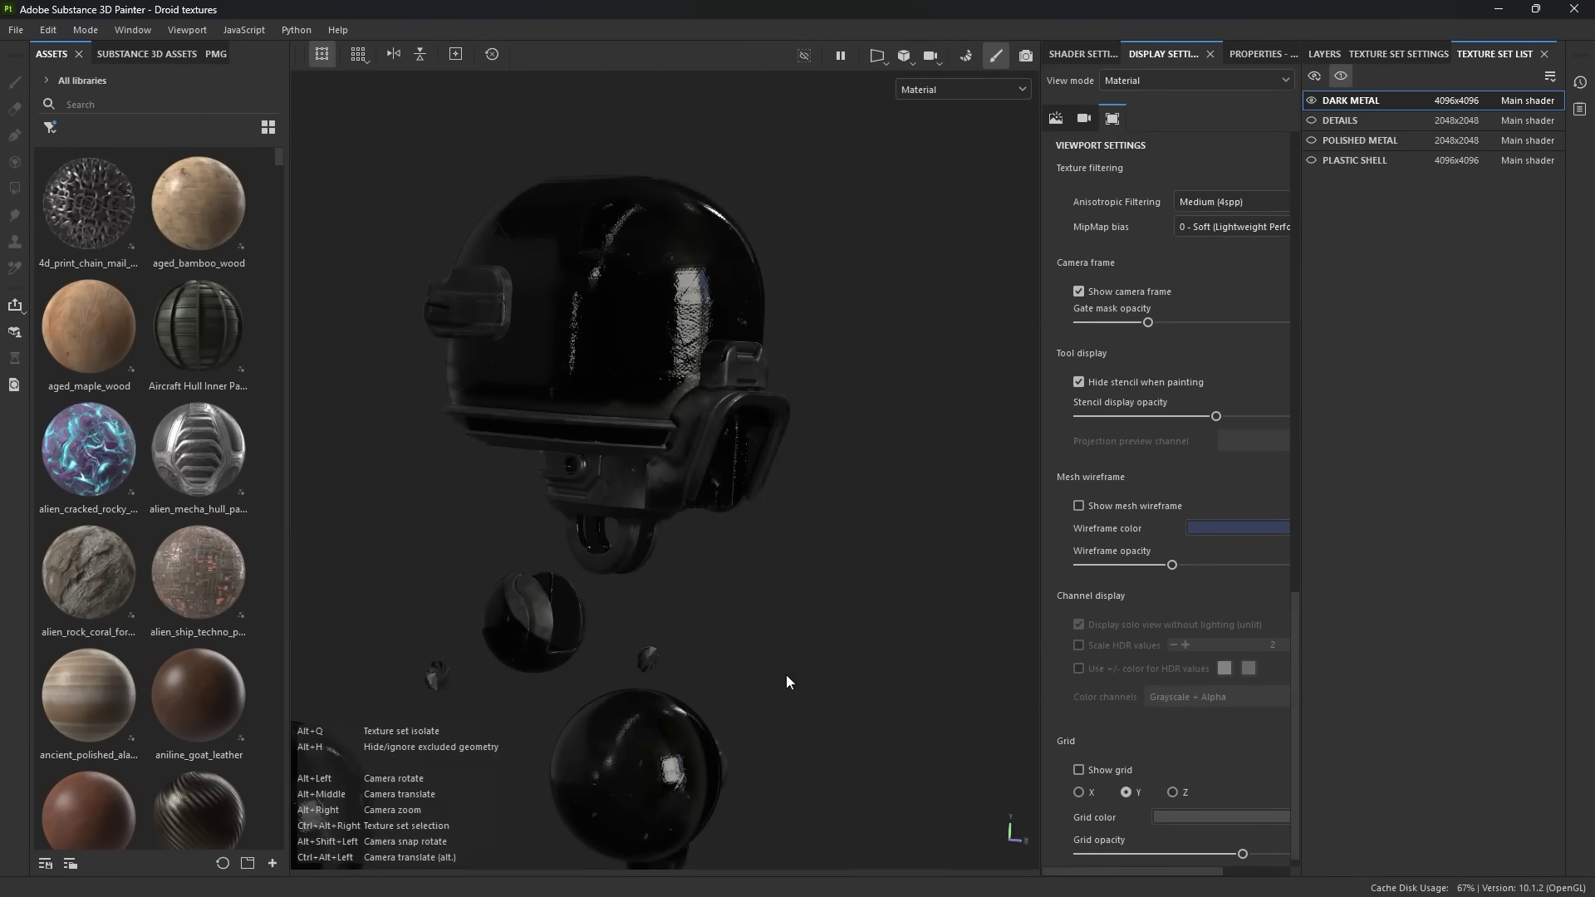
# - Turn off texture set isolation and inspect the assembled droid's head and neck
pyautogui.hotkey('alt', 'q')
pyautogui.scroll(3, 747, 409)
pyautogui.scroll(5, 749, 416)
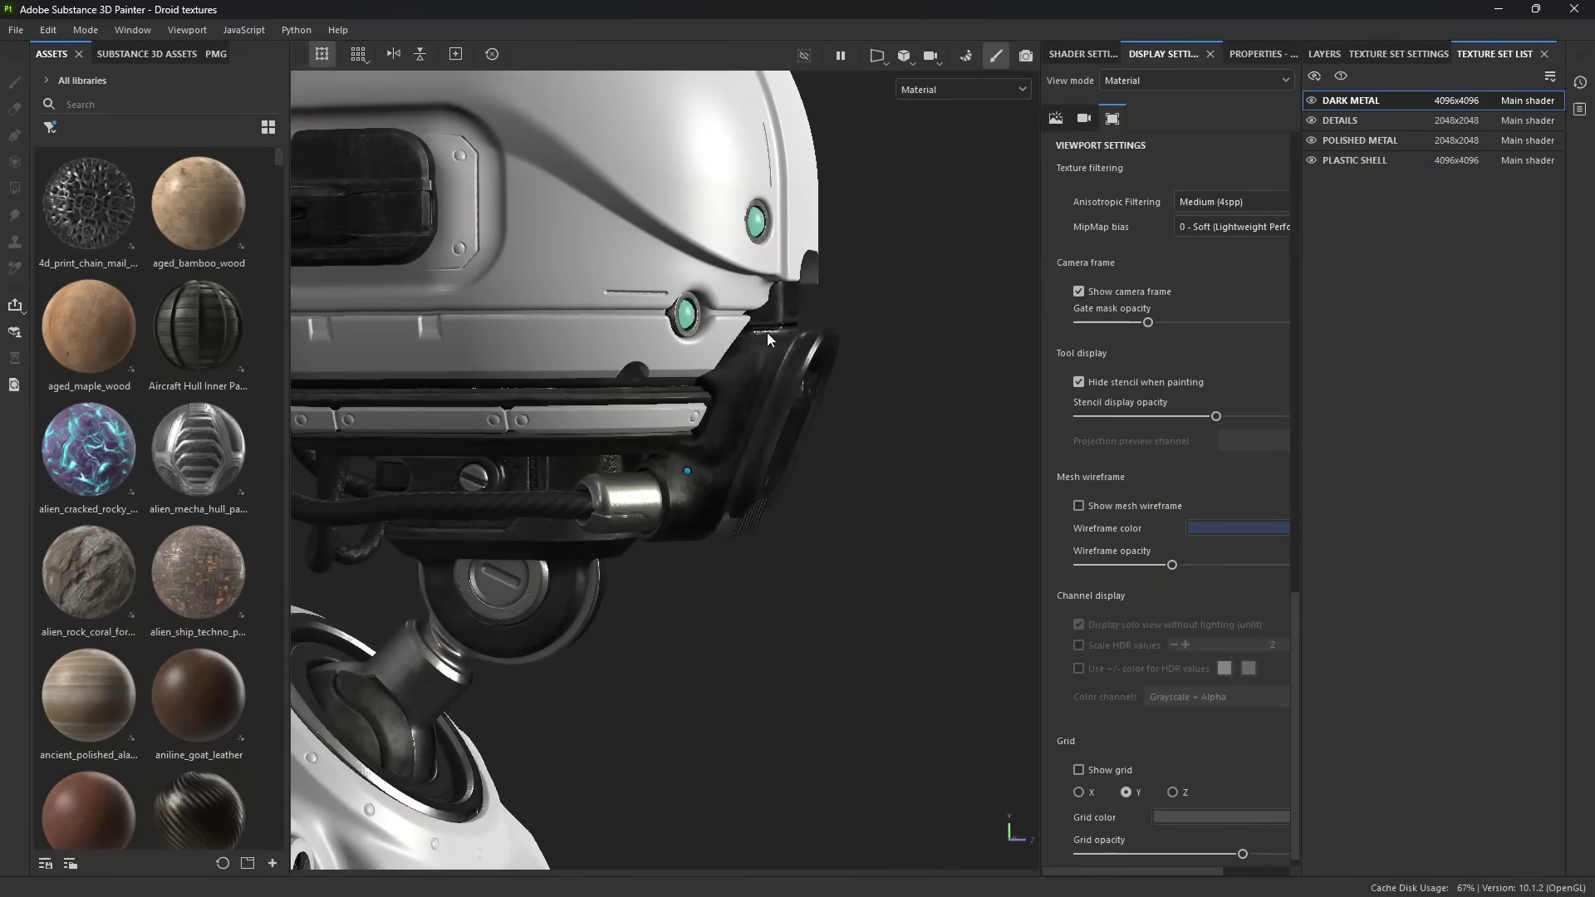
pyautogui.scroll(-5, 760, 369)
pyautogui.keyDown('alt'); pyautogui.moveTo(669, 444); pyautogui.dragTo(934, 398); pyautogui.keyUp('alt')
pyautogui.scroll(-3, 688, 392)
# - Select the PLASTIC SHELL texture set and temporarily isolate it to check which parts it covers
pyautogui.click(1386, 161)
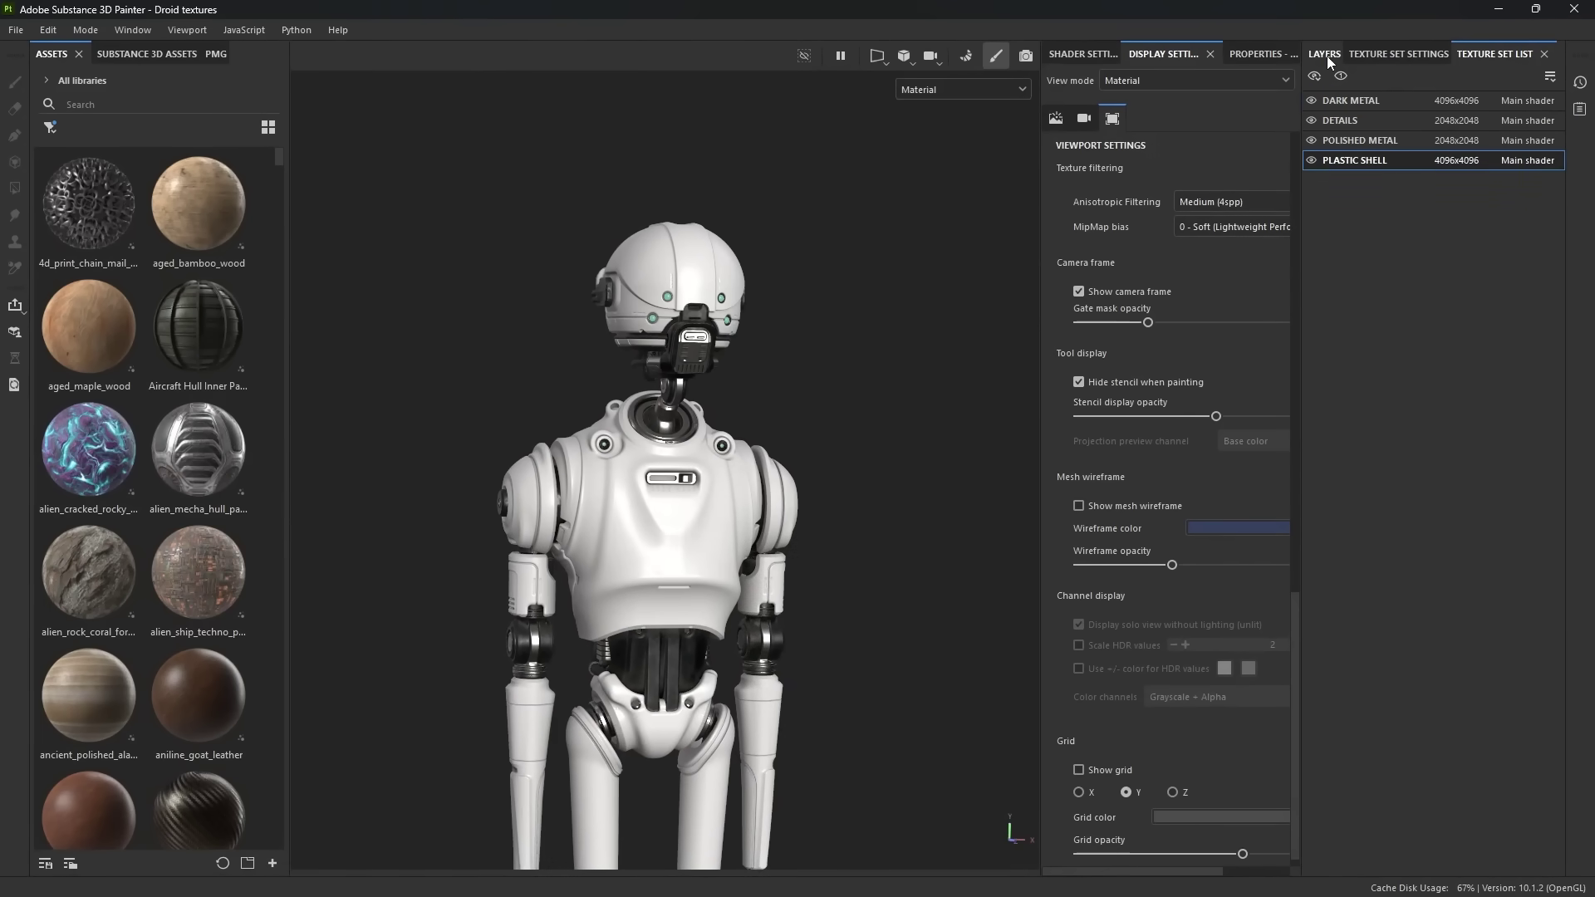
pyautogui.moveTo(881, 353)
pyautogui.keyDown('alt'); pyautogui.mouseDown()
pyautogui.moveTo(791, 309)
pyautogui.moveTo(647, 321)
pyautogui.moveTo(808, 387)
pyautogui.mouseUp(); pyautogui.keyUp('alt')
pyautogui.keyDown('alt'); pyautogui.moveTo(716, 351); pyautogui.dragTo(640, 201); pyautogui.keyUp('alt')
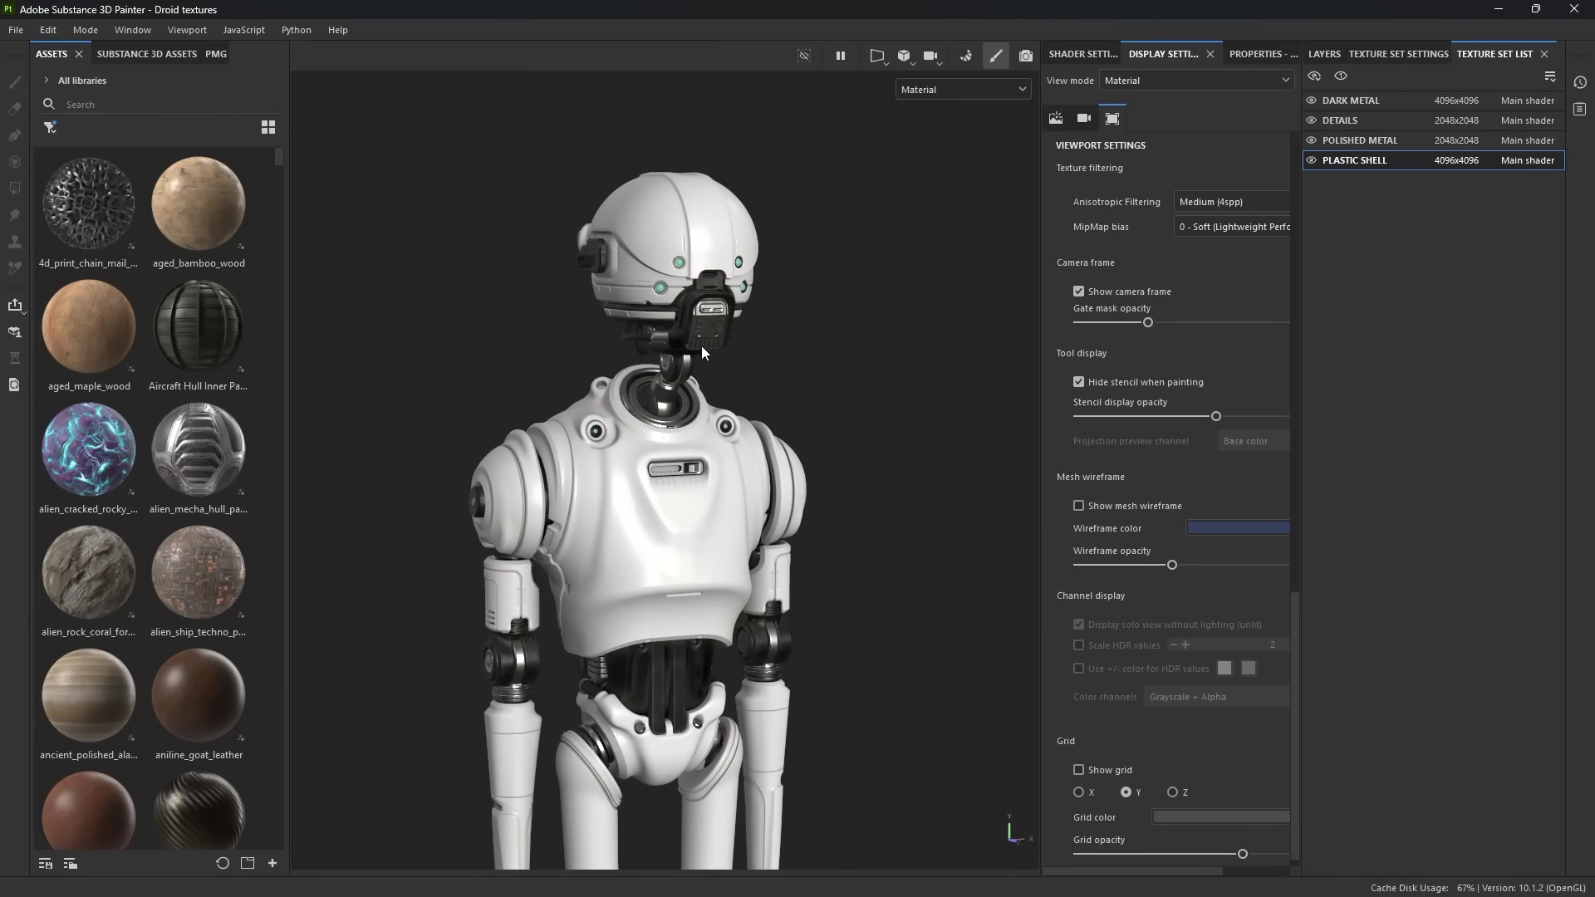
pyautogui.hotkey('alt', 'q')
pyautogui.keyDown('alt'); pyautogui.moveTo(760, 428); pyautogui.dragTo(869, 379); pyautogui.keyUp('alt')
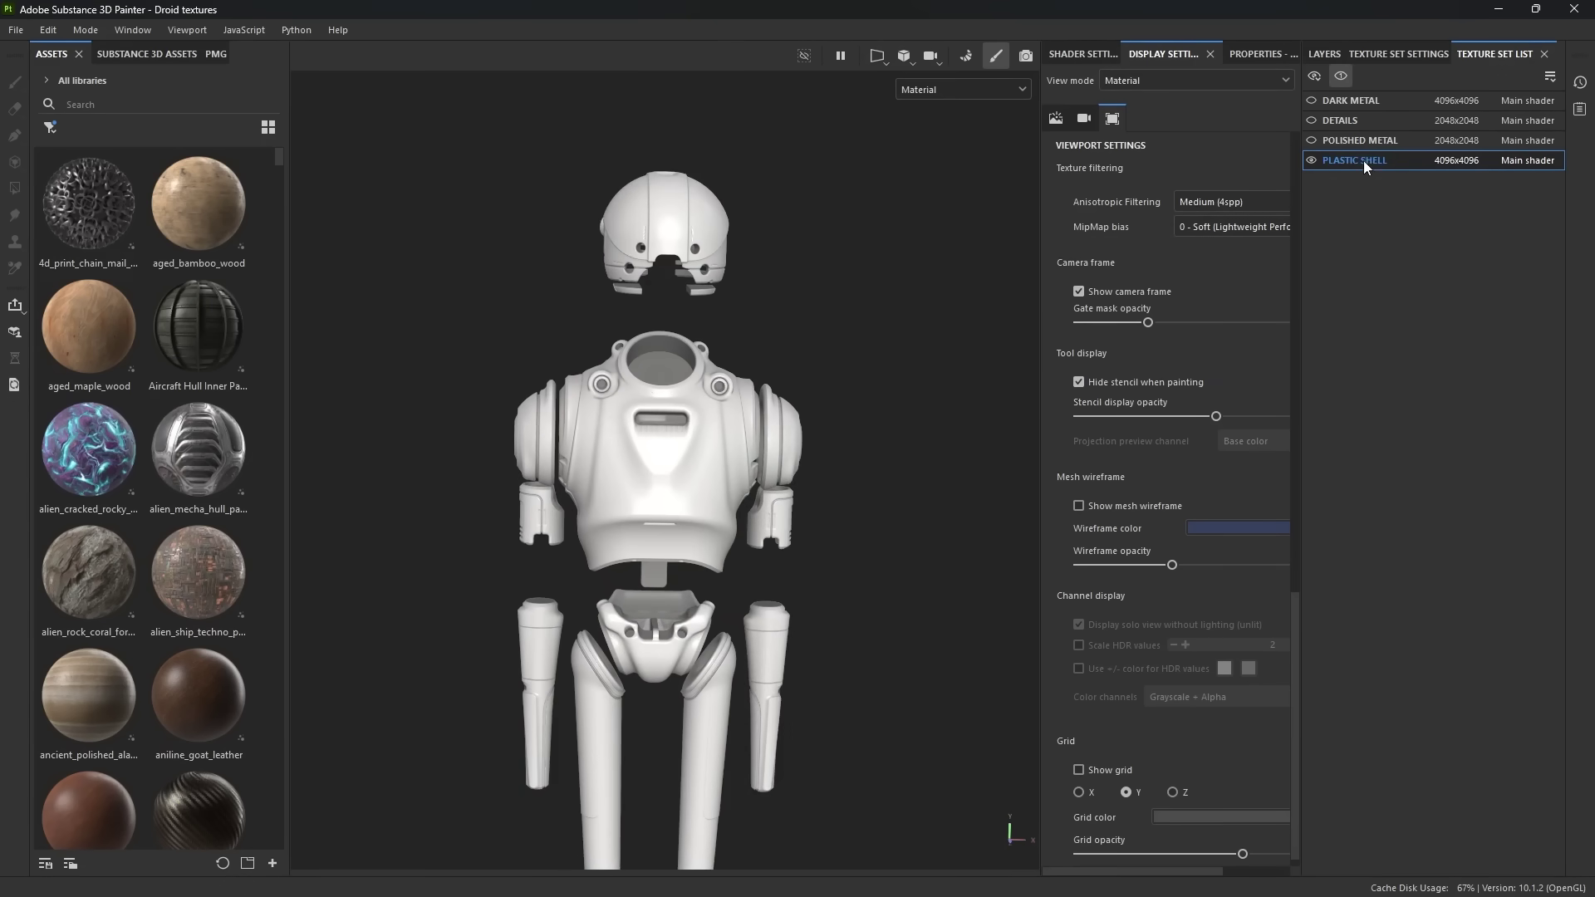
pyautogui.keyDown('alt'); pyautogui.moveTo(831, 299); pyautogui.dragTo(795, 318); pyautogui.keyUp('alt')
pyautogui.hotkey('alt', 'q')
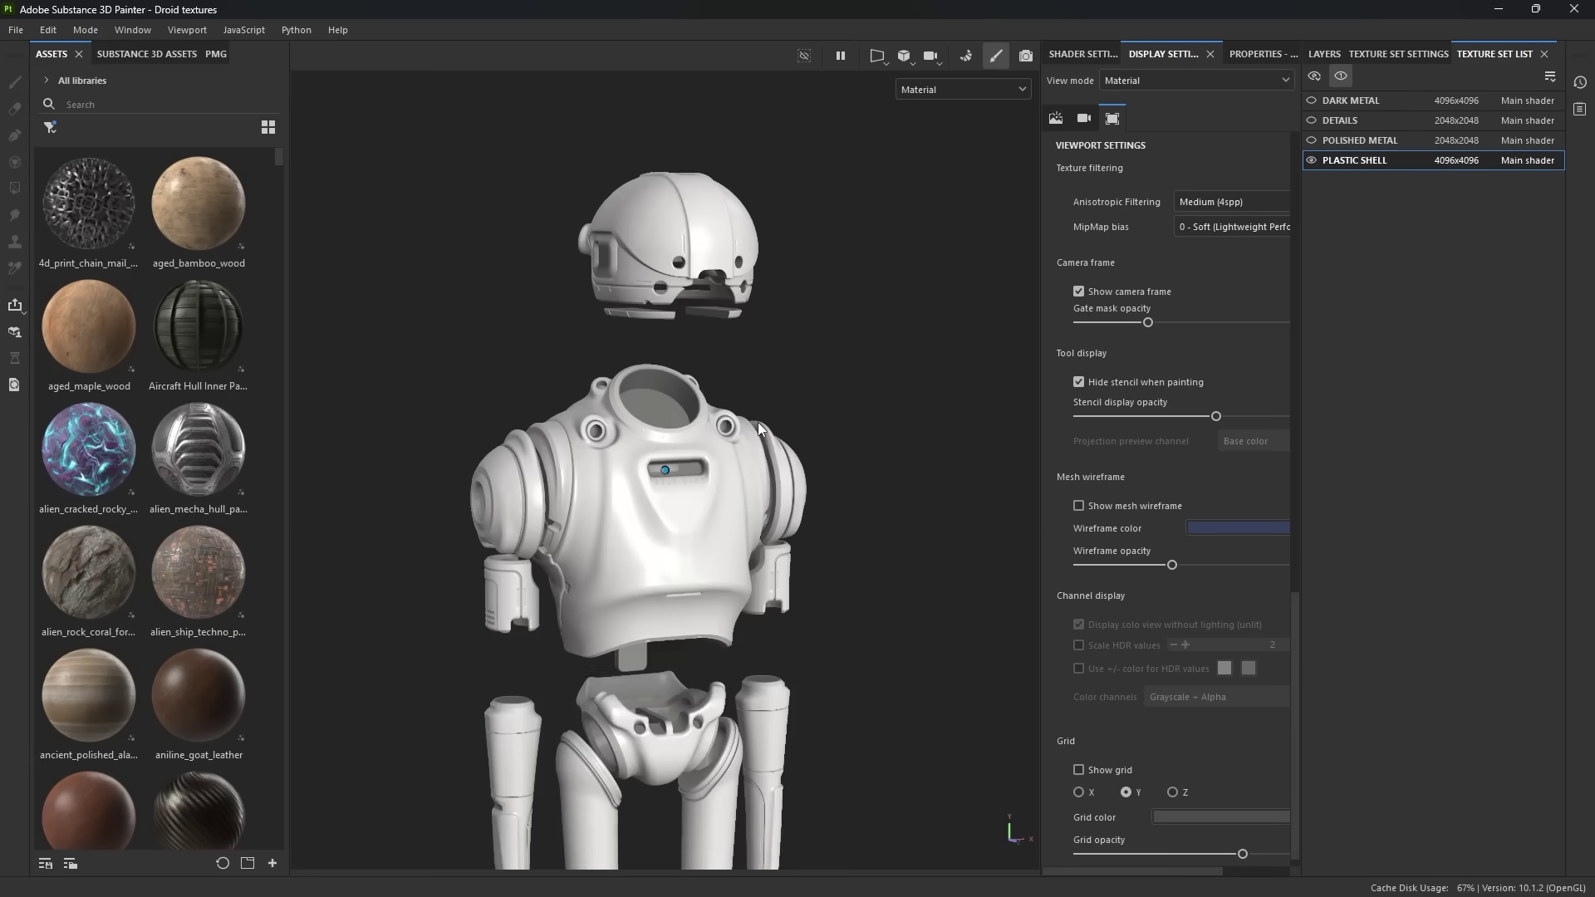
# - Turn on the Droid plastic folder in the PLASTIC SHELL layer stack and inspect the torso
pyautogui.keyDown('alt'); pyautogui.moveTo(760, 429); pyautogui.dragTo(819, 309); pyautogui.keyUp('alt')
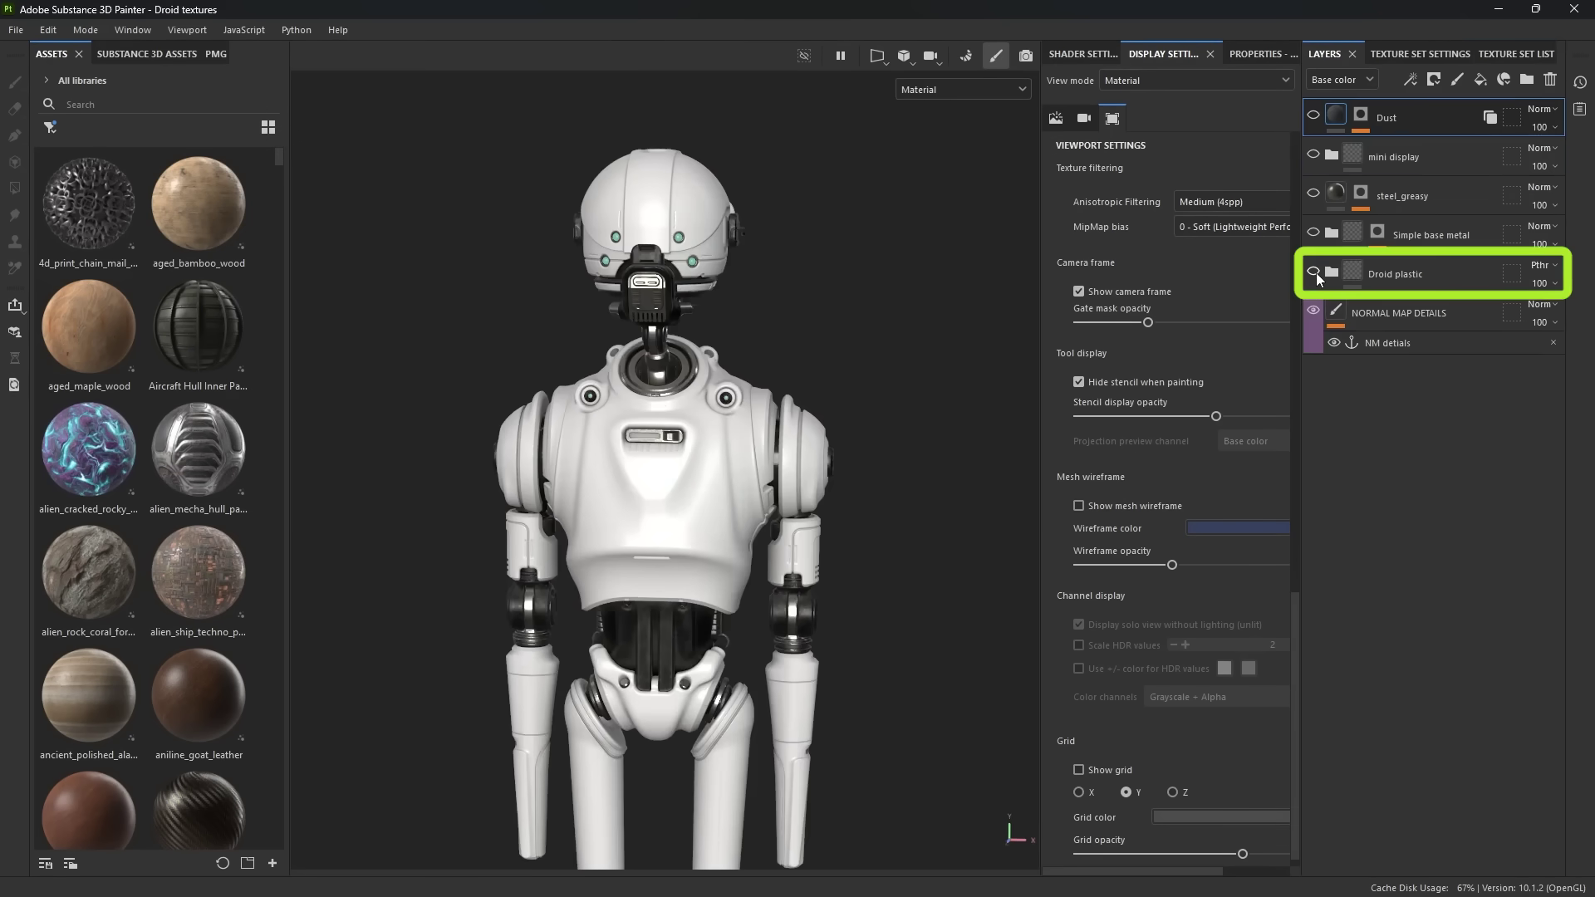
pyautogui.scroll(3, 773, 399)
pyautogui.keyDown('alt'); pyautogui.moveTo(630, 296); pyautogui.dragTo(666, 381); pyautogui.keyUp('alt')
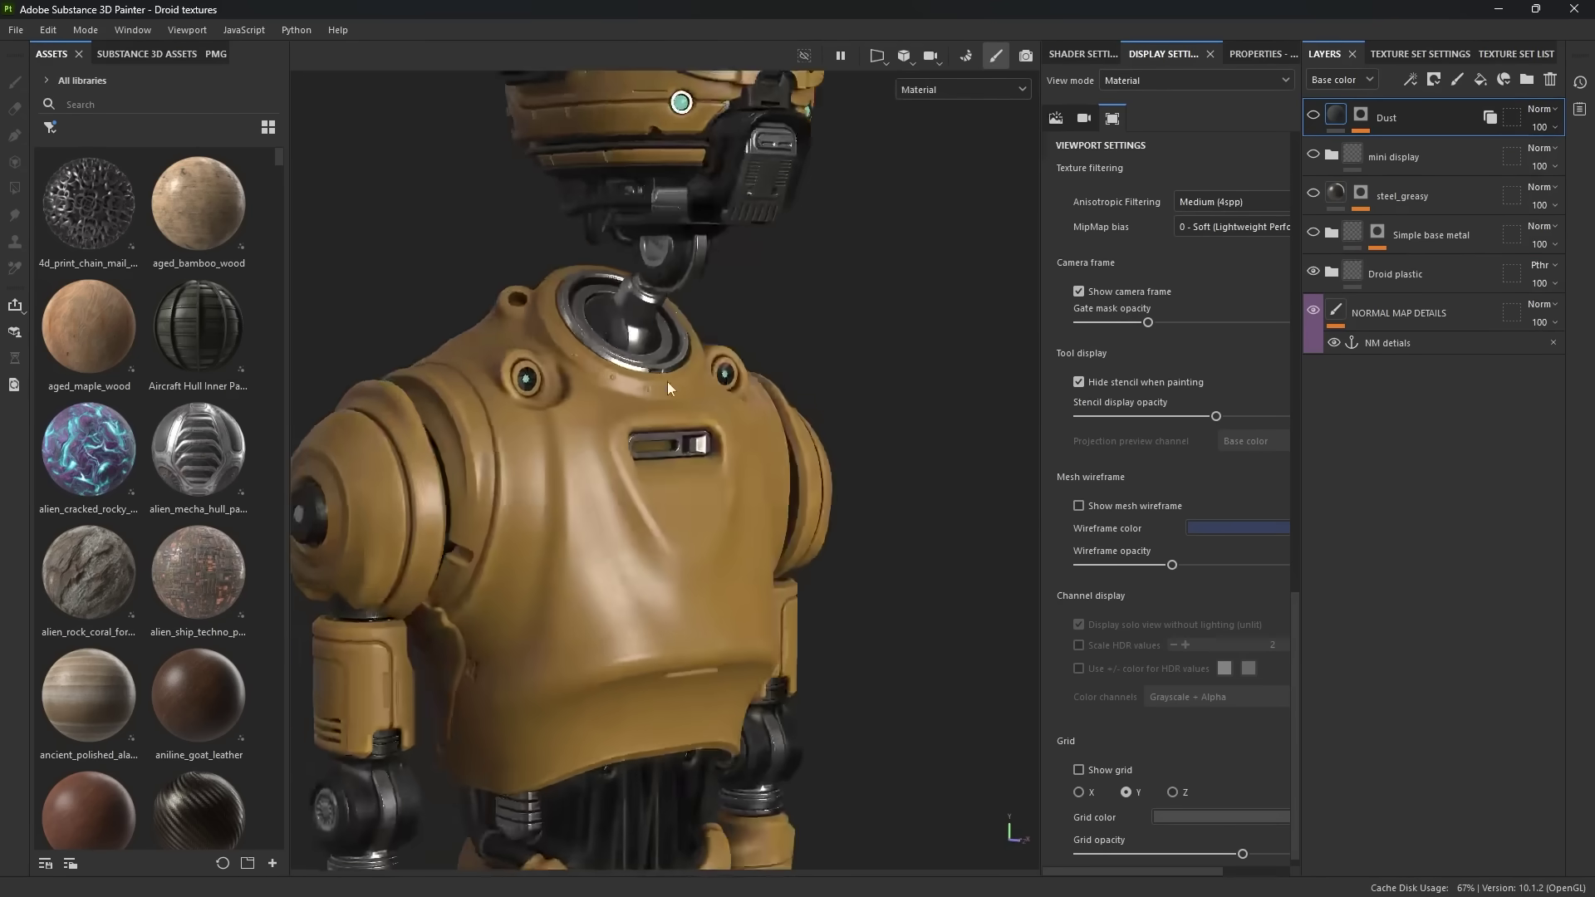
pyautogui.keyDown('alt'); pyautogui.moveTo(666, 382); pyautogui.dragTo(636, 696, button='right'); pyautogui.keyUp('alt')
pyautogui.keyDown('alt'); pyautogui.moveTo(635, 697); pyautogui.dragTo(742, 557, button='middle'); pyautogui.keyUp('alt')
pyautogui.keyDown('alt'); pyautogui.moveTo(742, 558); pyautogui.dragTo(741, 762, button='right'); pyautogui.keyUp('alt')
pyautogui.keyDown('alt'); pyautogui.moveTo(678, 327); pyautogui.dragTo(673, 495, button='right'); pyautogui.keyUp('alt')
pyautogui.moveTo(678, 399)
pyautogui.keyDown('alt'); pyautogui.mouseDown()
pyautogui.moveTo(659, 366)
pyautogui.moveTo(701, 395)
pyautogui.moveTo(645, 381)
pyautogui.moveTo(671, 449)
pyautogui.moveTo(830, 506)
pyautogui.moveTo(781, 446)
pyautogui.moveTo(759, 511)
pyautogui.moveTo(675, 401)
pyautogui.mouseUp(); pyautogui.keyUp('alt')
pyautogui.keyDown('alt'); pyautogui.moveTo(675, 401); pyautogui.dragTo(620, 380, button='right'); pyautogui.keyUp('alt')
pyautogui.keyDown('alt'); pyautogui.moveTo(620, 379); pyautogui.dragTo(696, 213); pyautogui.keyUp('alt')
pyautogui.keyDown('alt'); pyautogui.moveTo(757, 351); pyautogui.dragTo(860, 419); pyautogui.keyUp('alt')
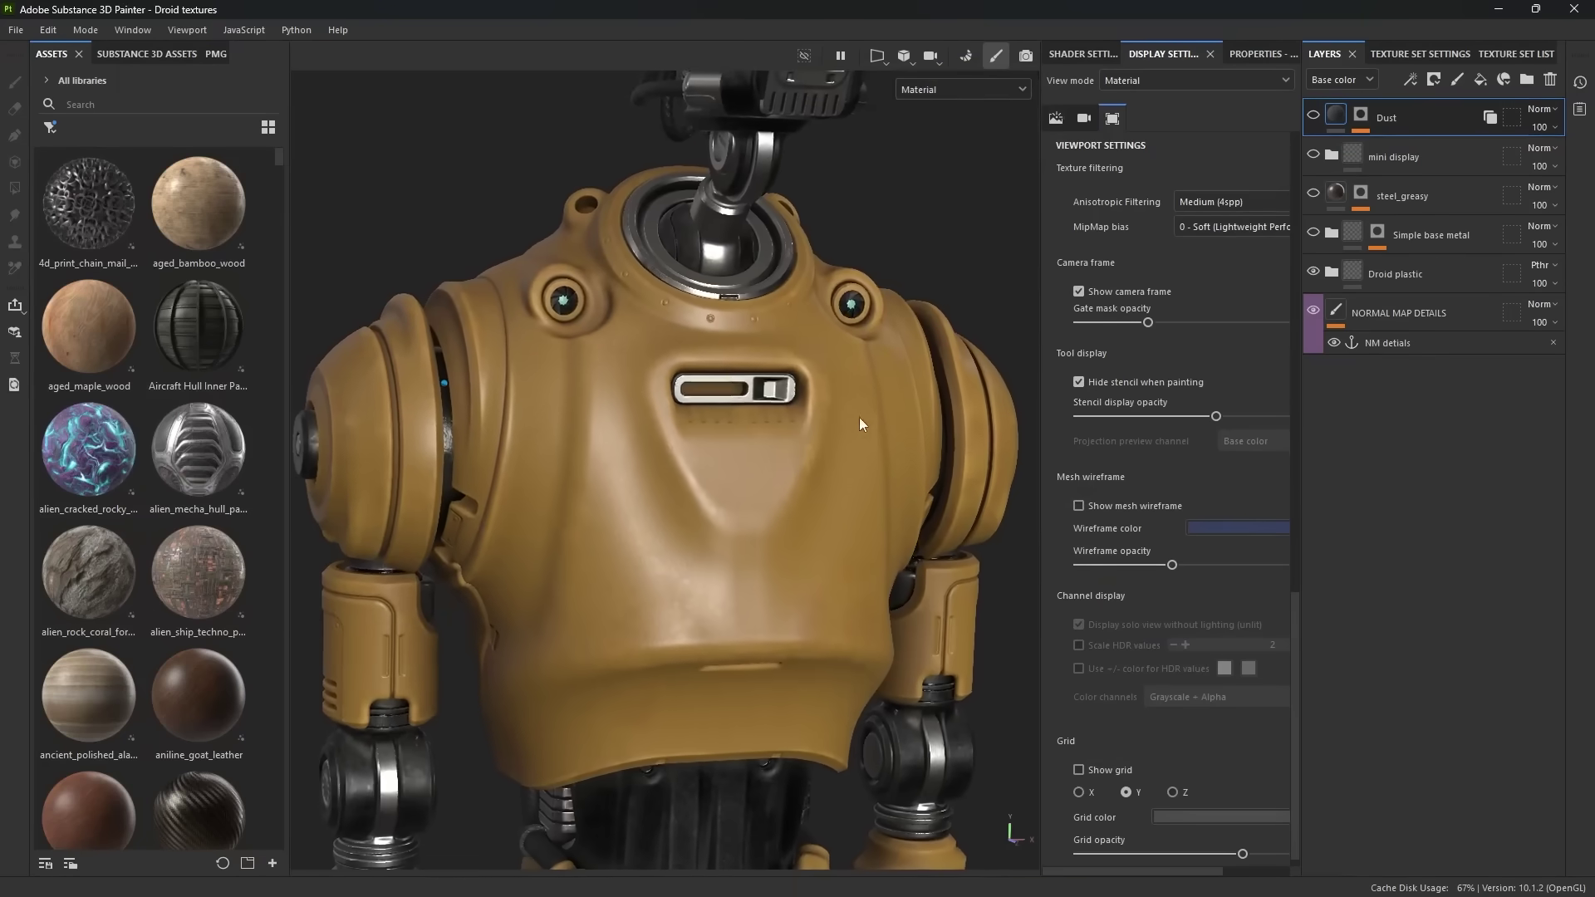
# - Expand the Droid plastic folder and build up its clean base by turning on the bumps, light edges and subtle scratches layers
pyautogui.click(1332, 272)
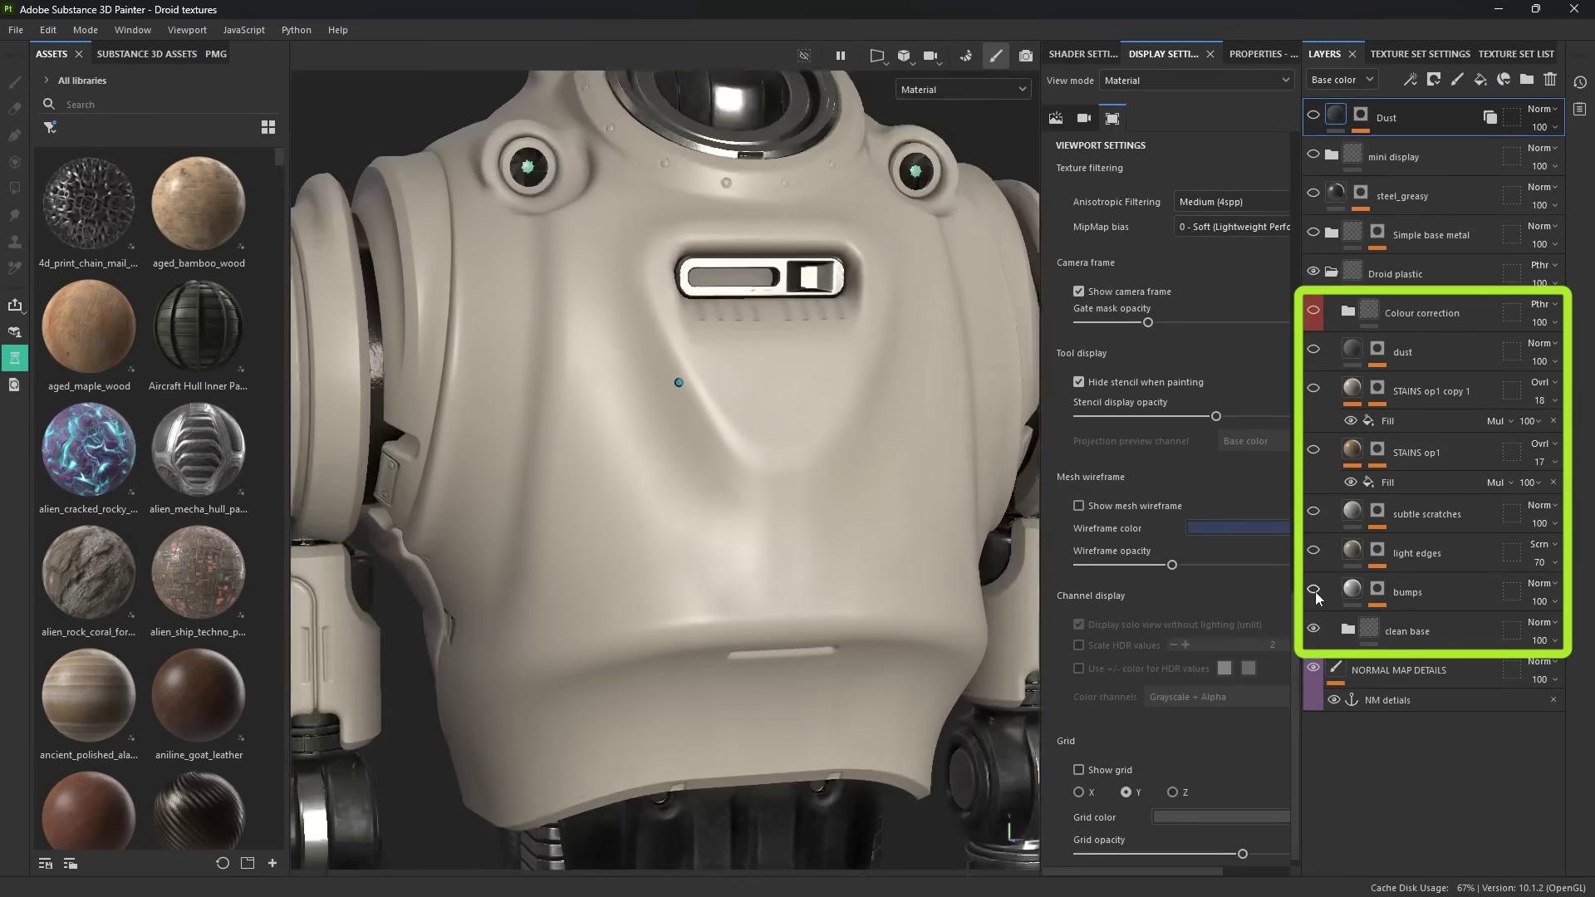
pyautogui.scroll(4, 798, 496)
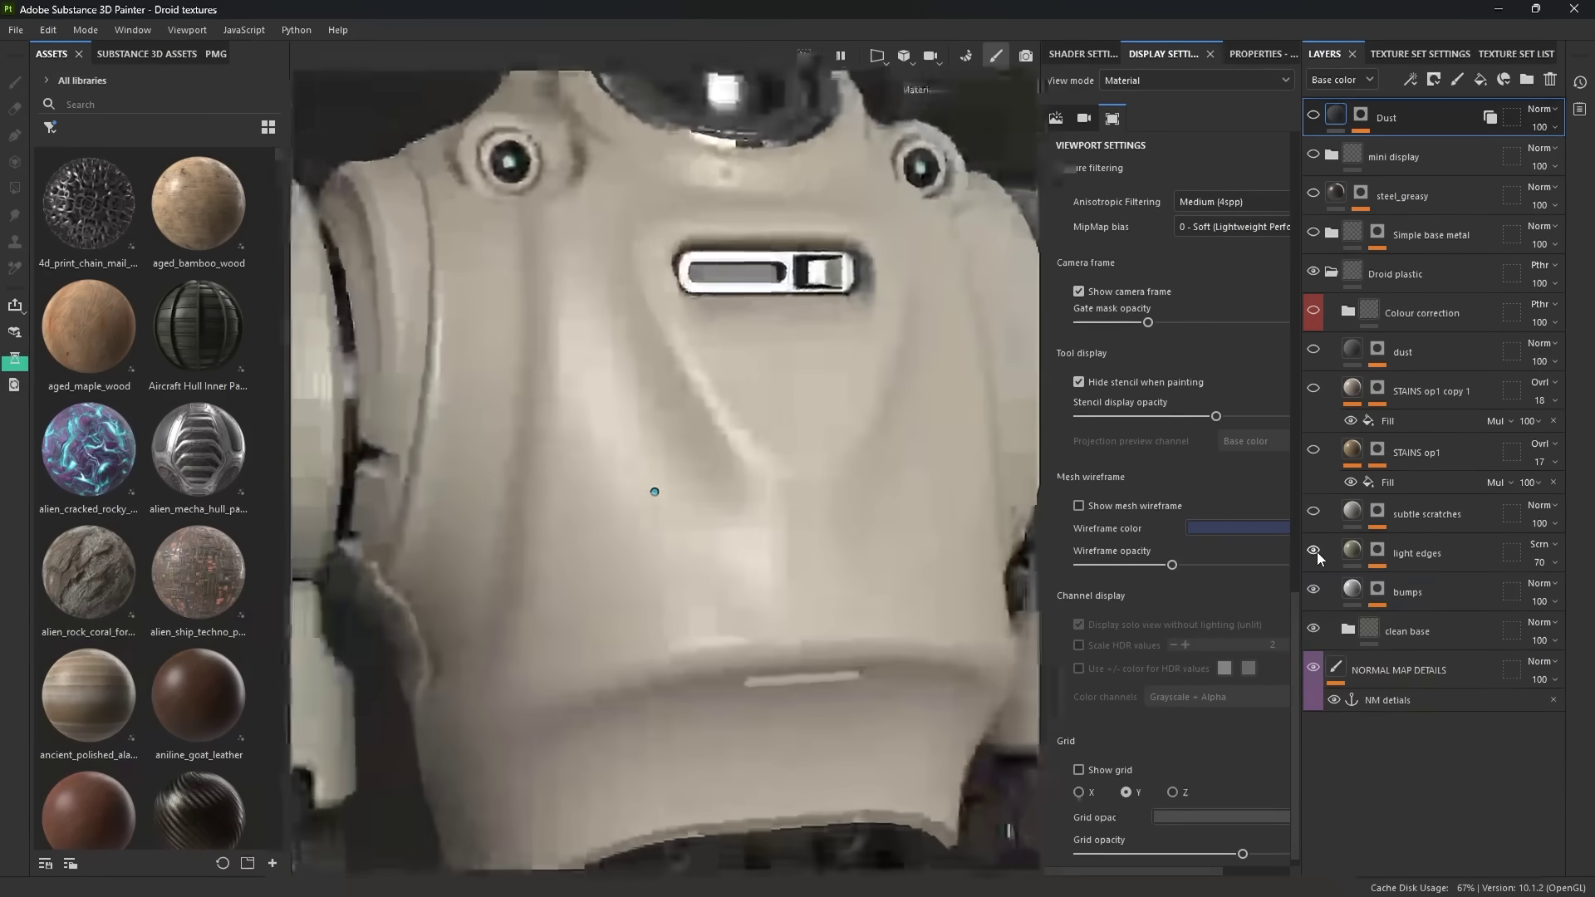
pyautogui.click(1314, 513)
# - Display the subtle scratches layer's mask, examine it on the torso, and return to the material view
pyautogui.click(1376, 513)
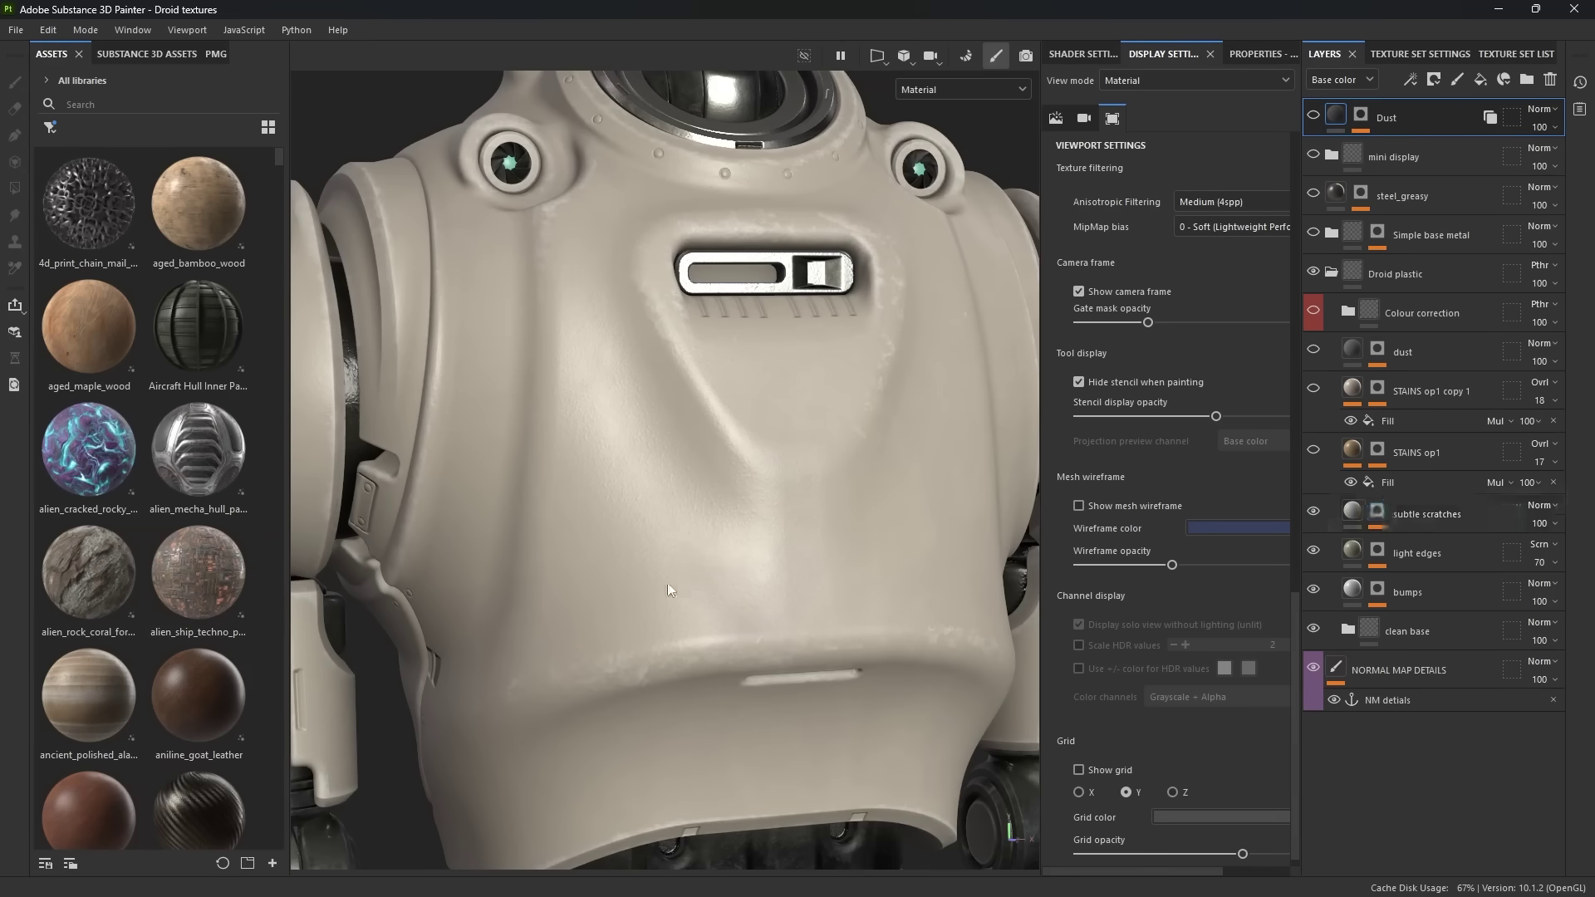
pyautogui.keyDown('alt'); pyautogui.click(1377, 513); pyautogui.keyUp('alt')
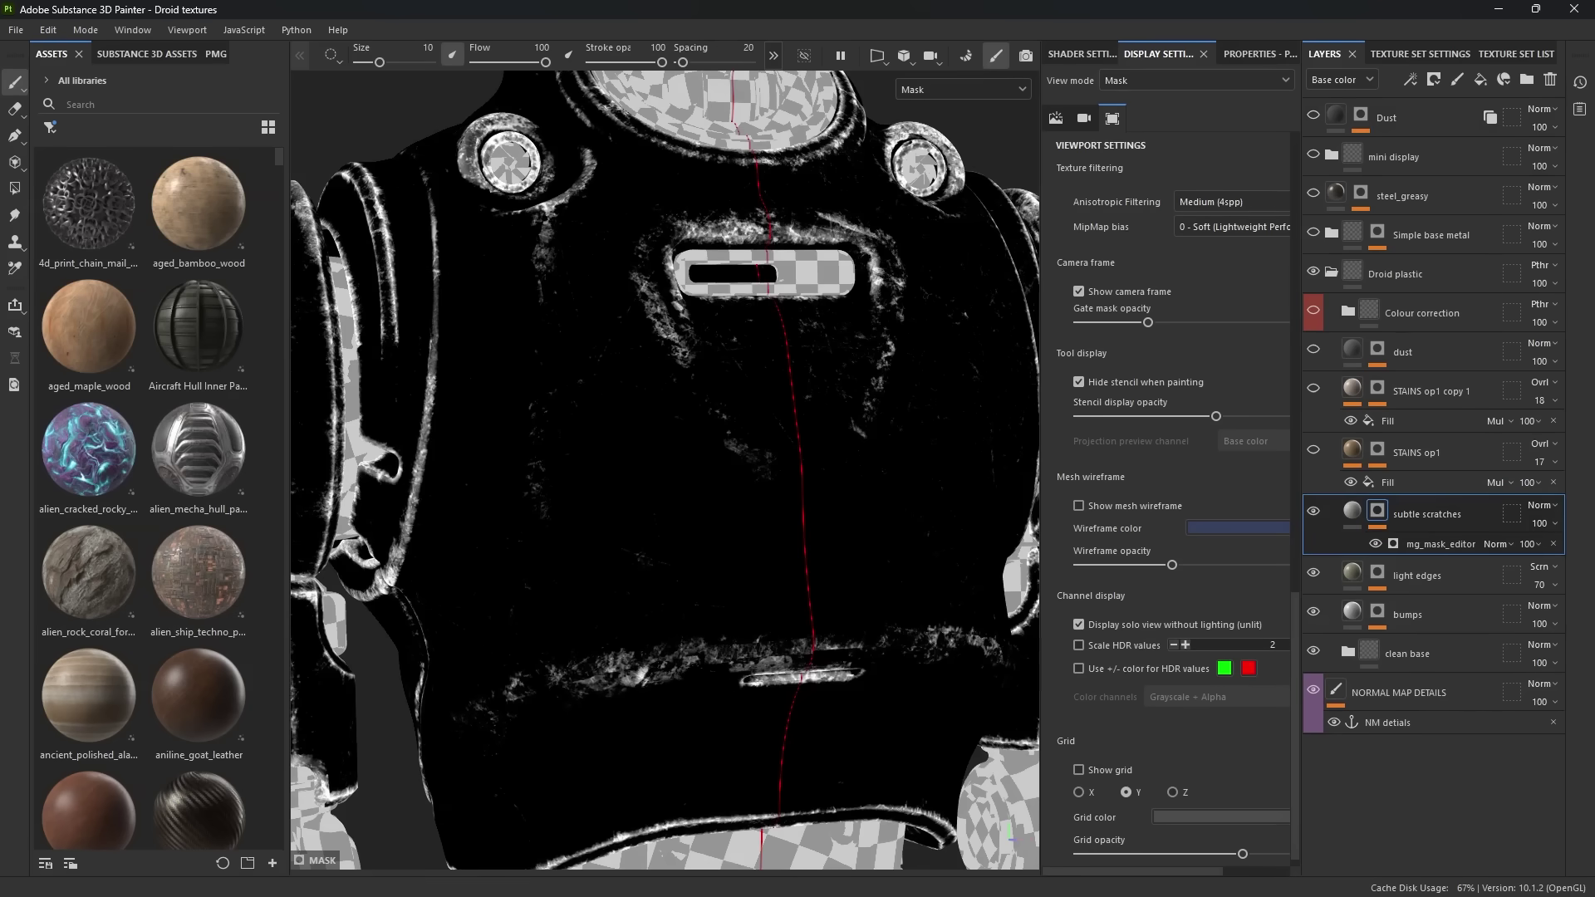
pyautogui.moveTo(885, 533)
pyautogui.keyDown('alt'); pyautogui.mouseDown()
pyautogui.moveTo(840, 536)
pyautogui.moveTo(669, 271)
pyautogui.moveTo(1000, 321)
pyautogui.moveTo(955, 427)
pyautogui.moveTo(897, 491)
pyautogui.mouseUp(); pyautogui.keyUp('alt')
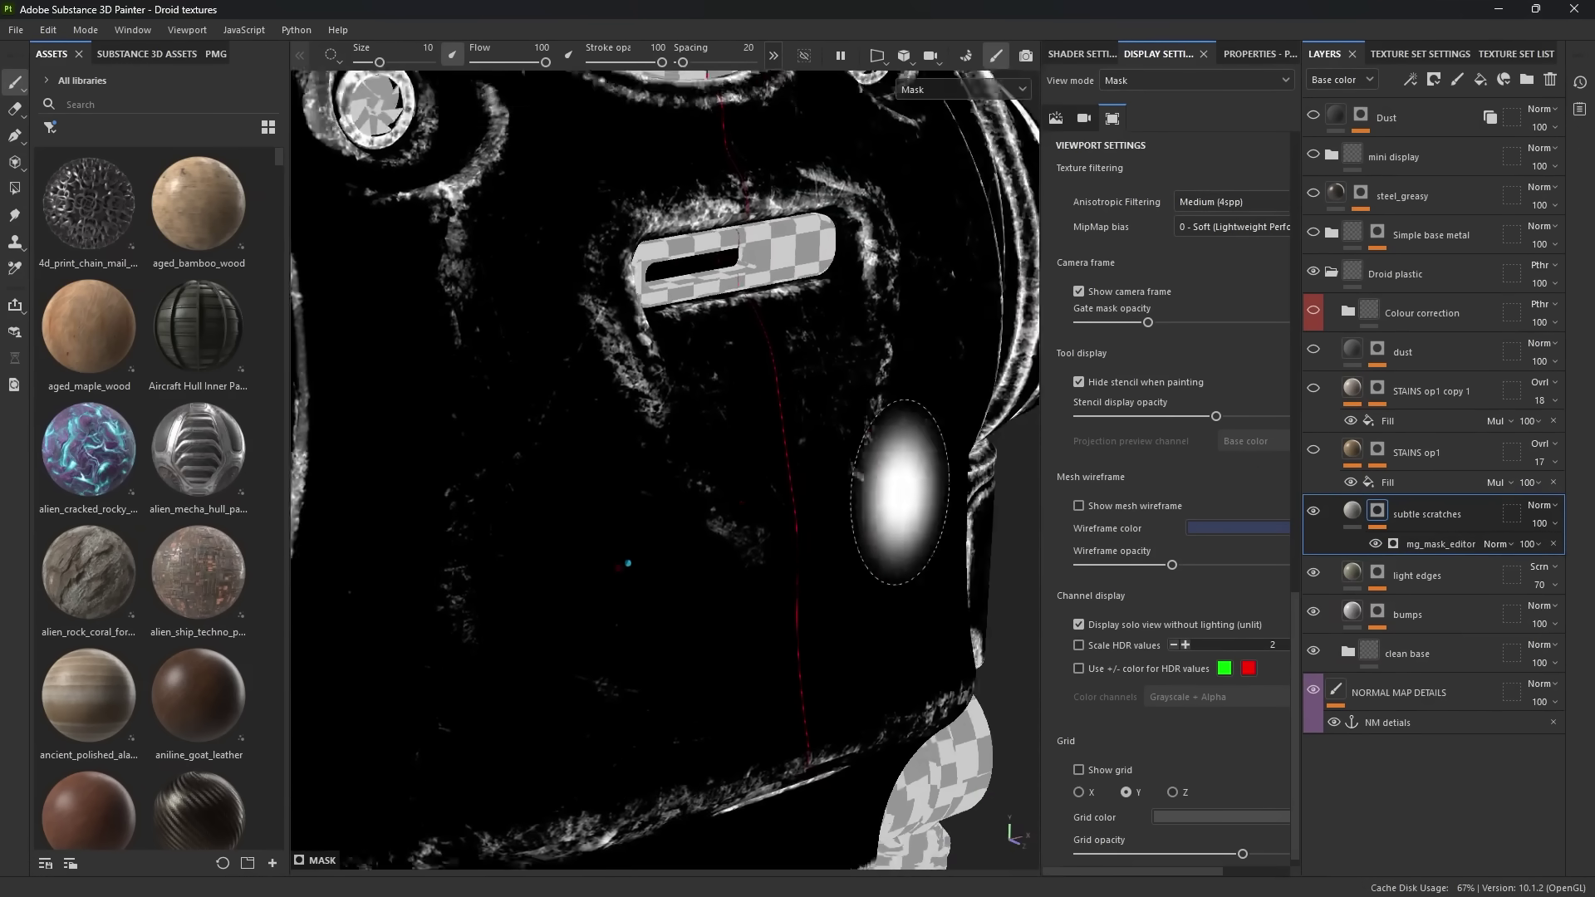
pyautogui.keyDown('alt'); pyautogui.moveTo(898, 491); pyautogui.dragTo(775, 536, button='right'); pyautogui.keyUp('alt')
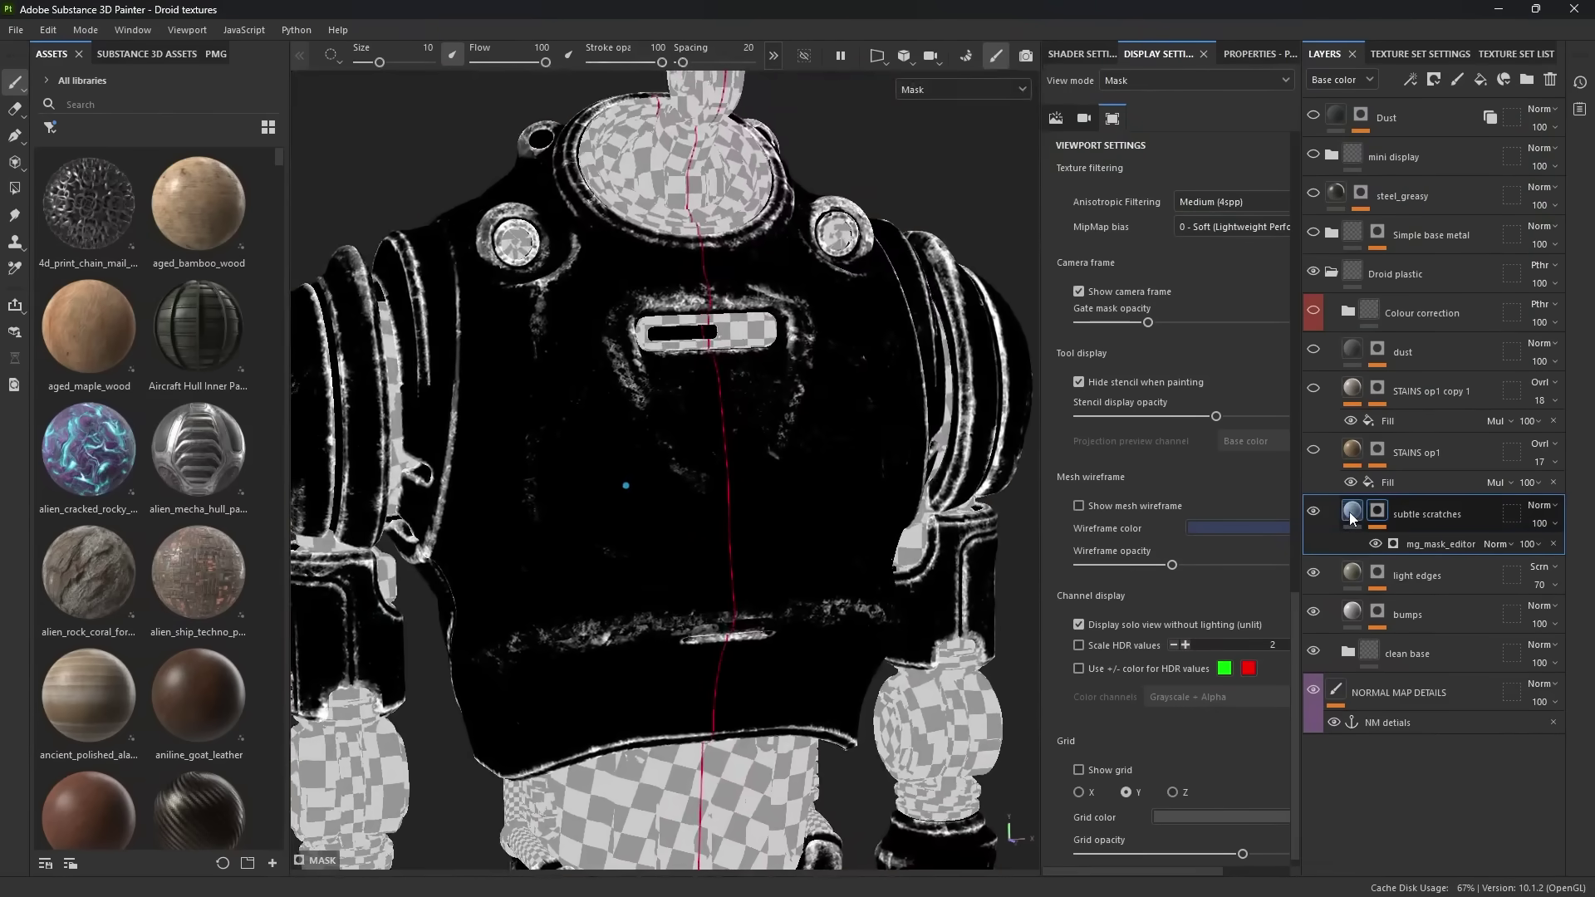
pyautogui.click(1351, 513)
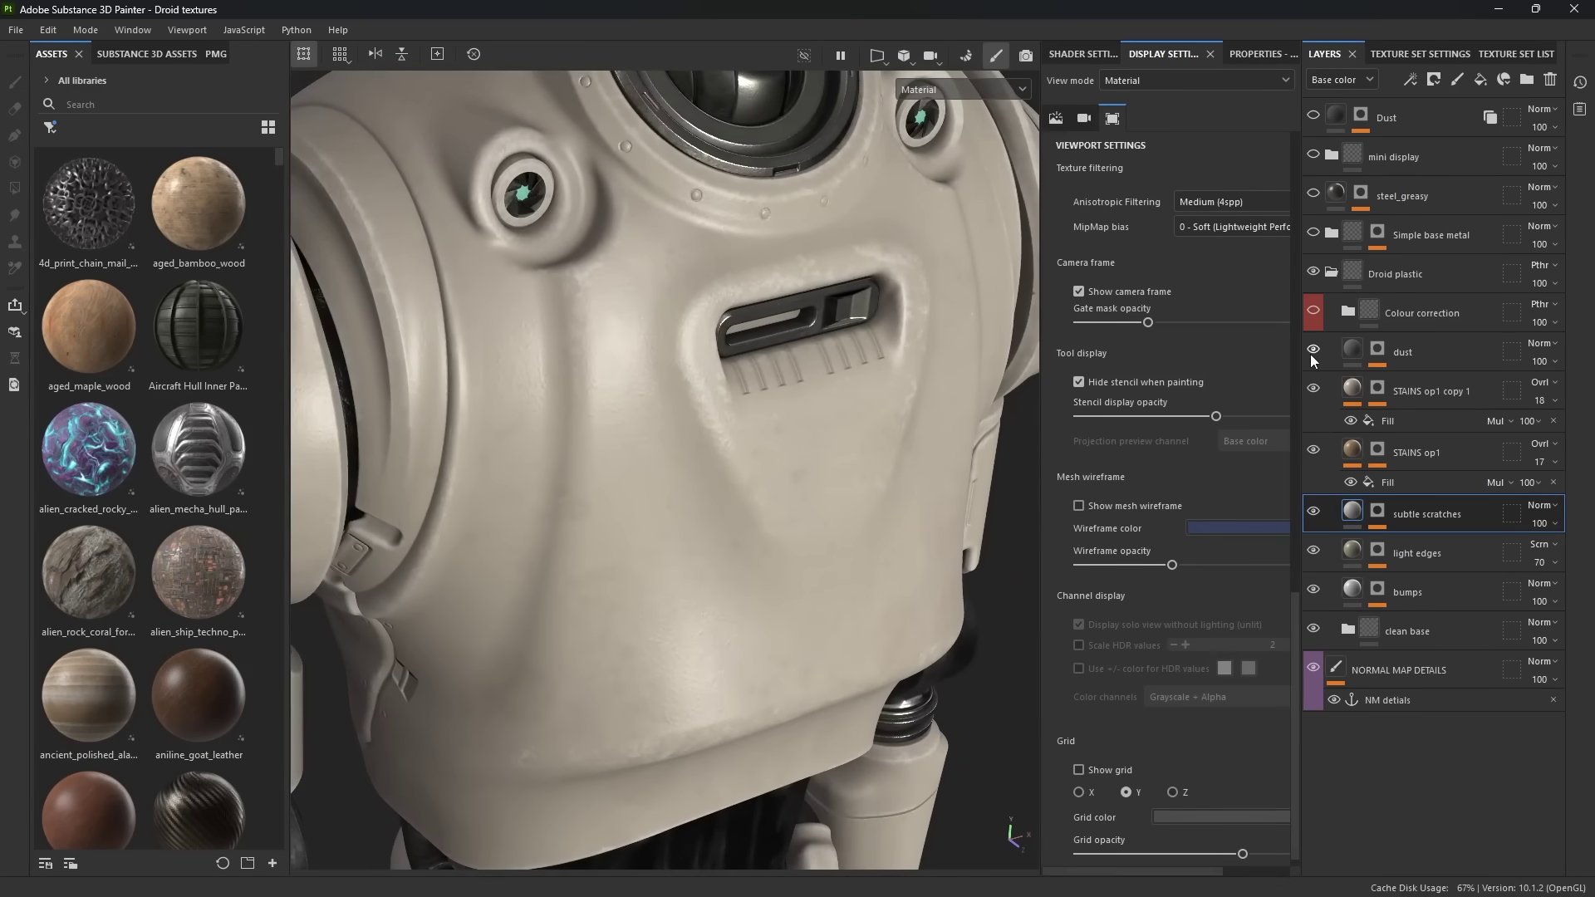
# - Turn on and expand the Colour correction folder, leaving only its Base saturation, Darken and COLOUR CHANGE layers switched on
pyautogui.click(1313, 313)
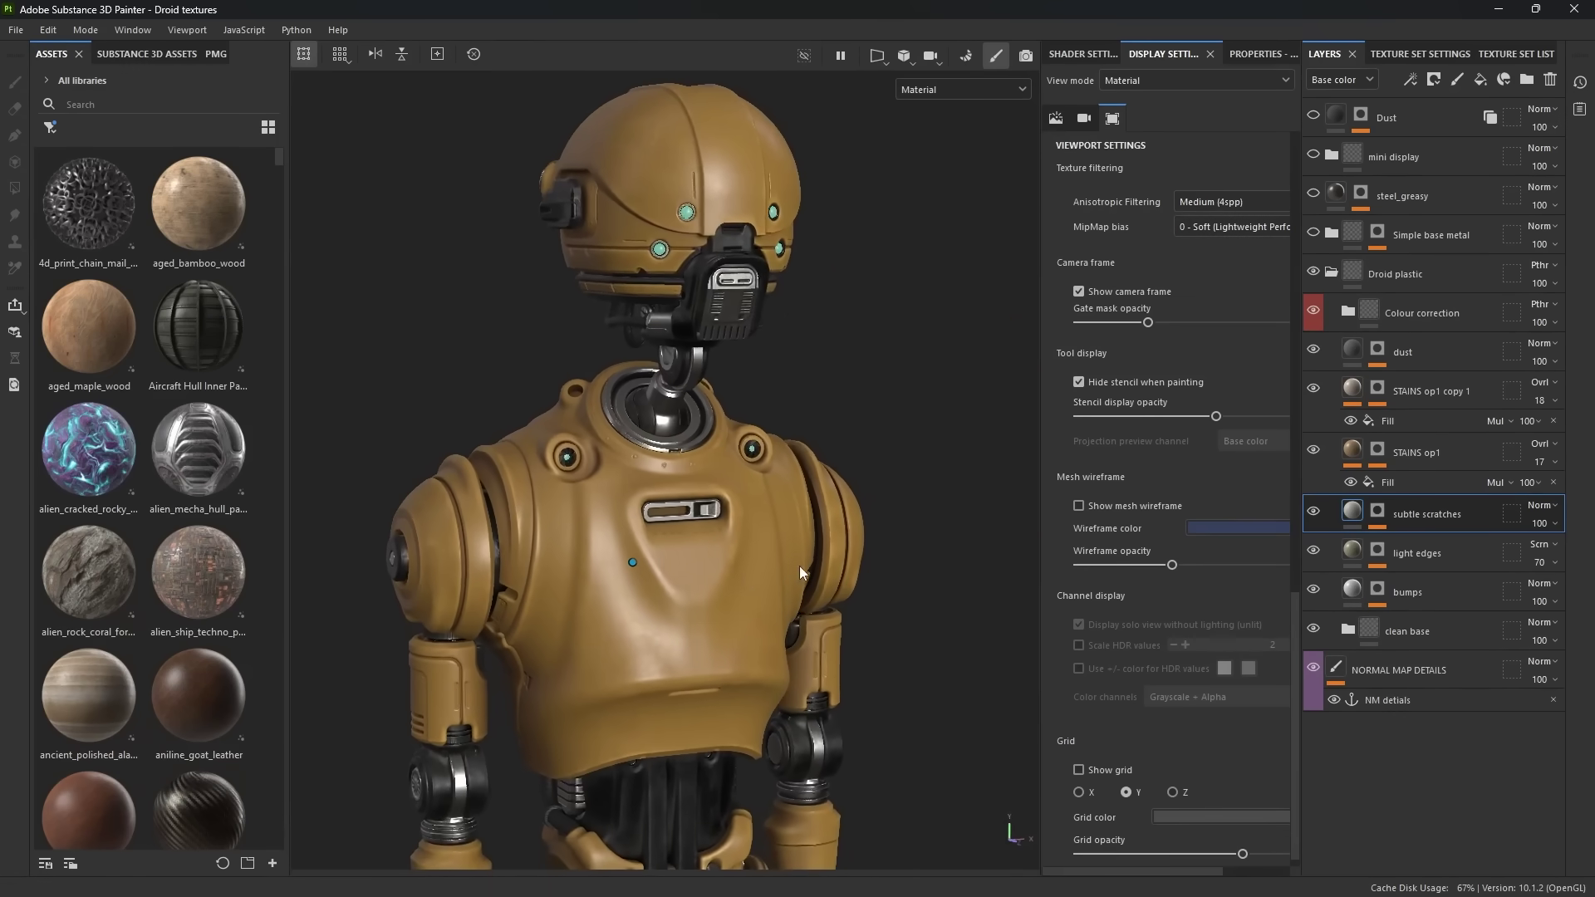
pyautogui.click(1348, 313)
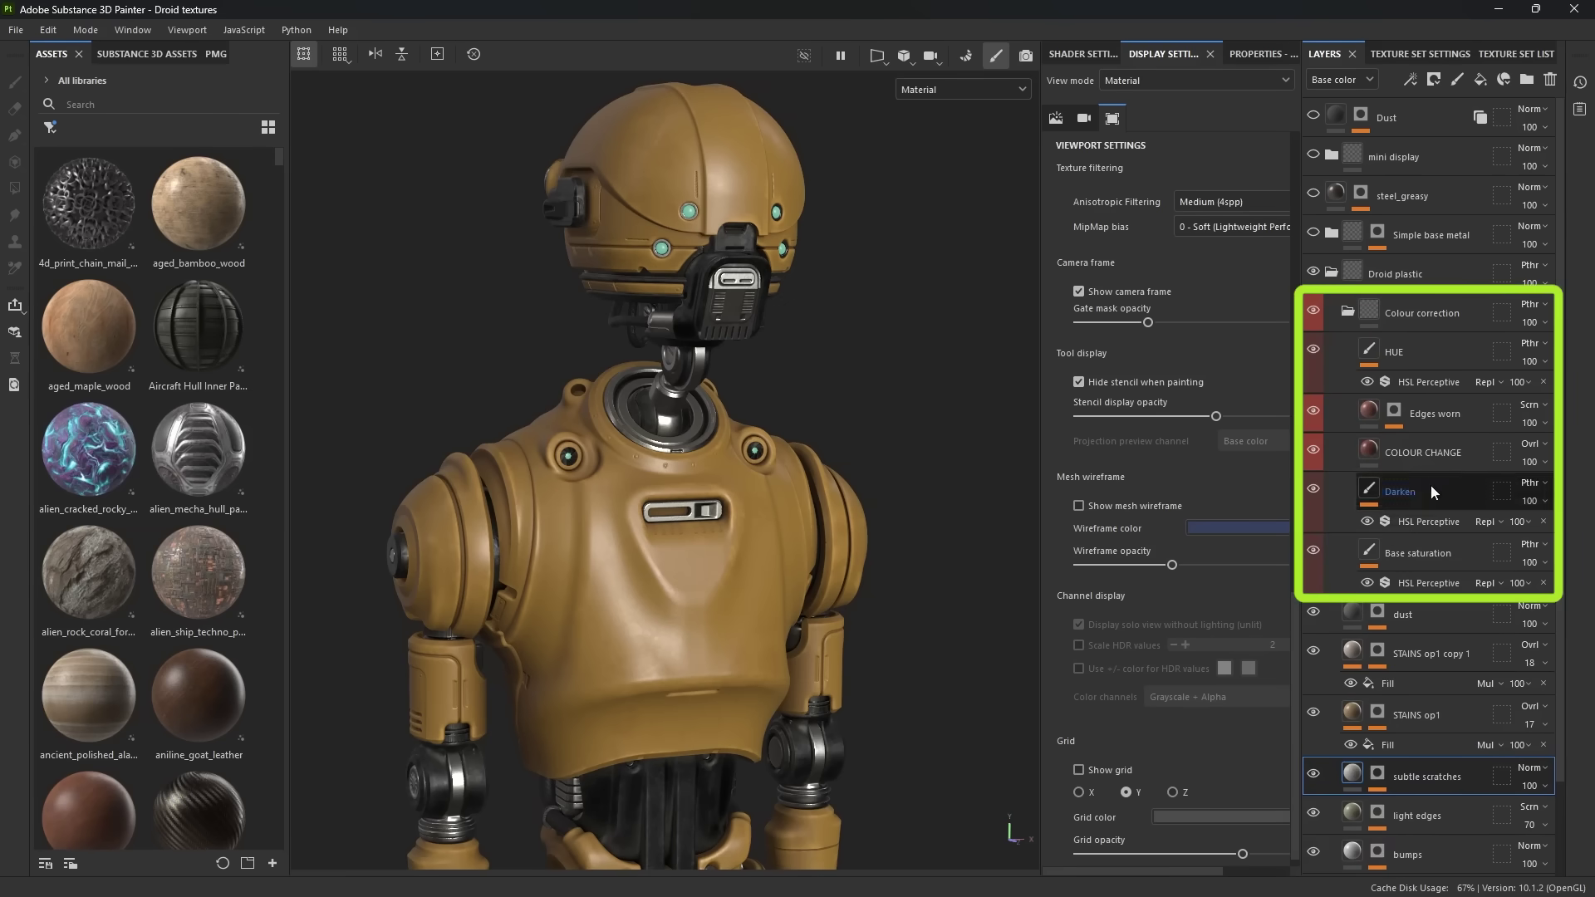
pyautogui.click(1314, 551)
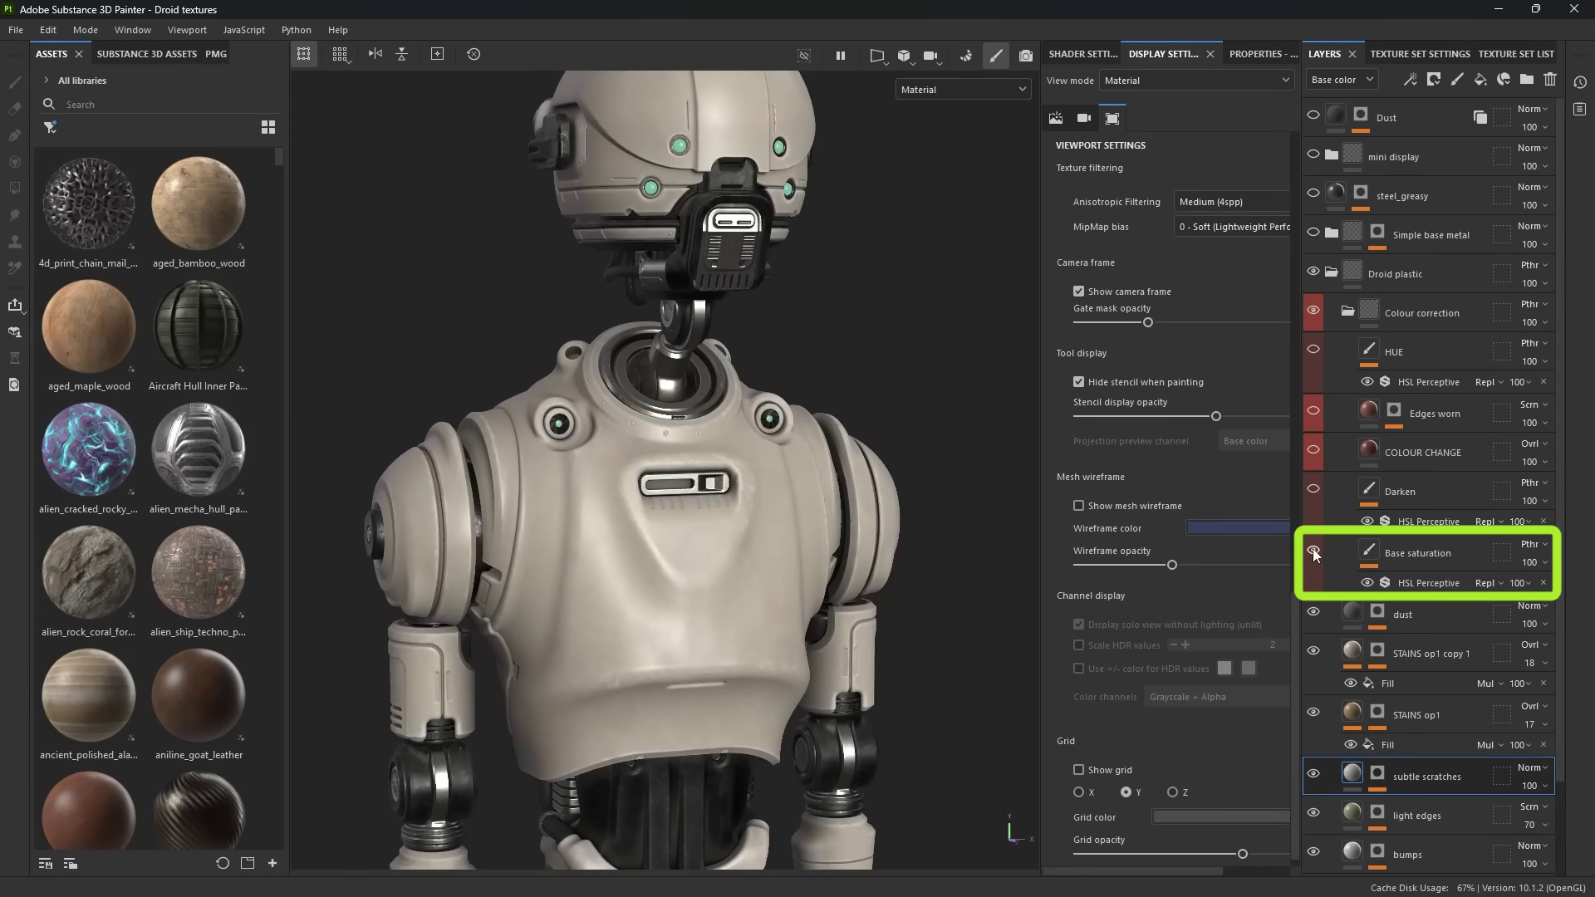
pyautogui.click(1318, 488)
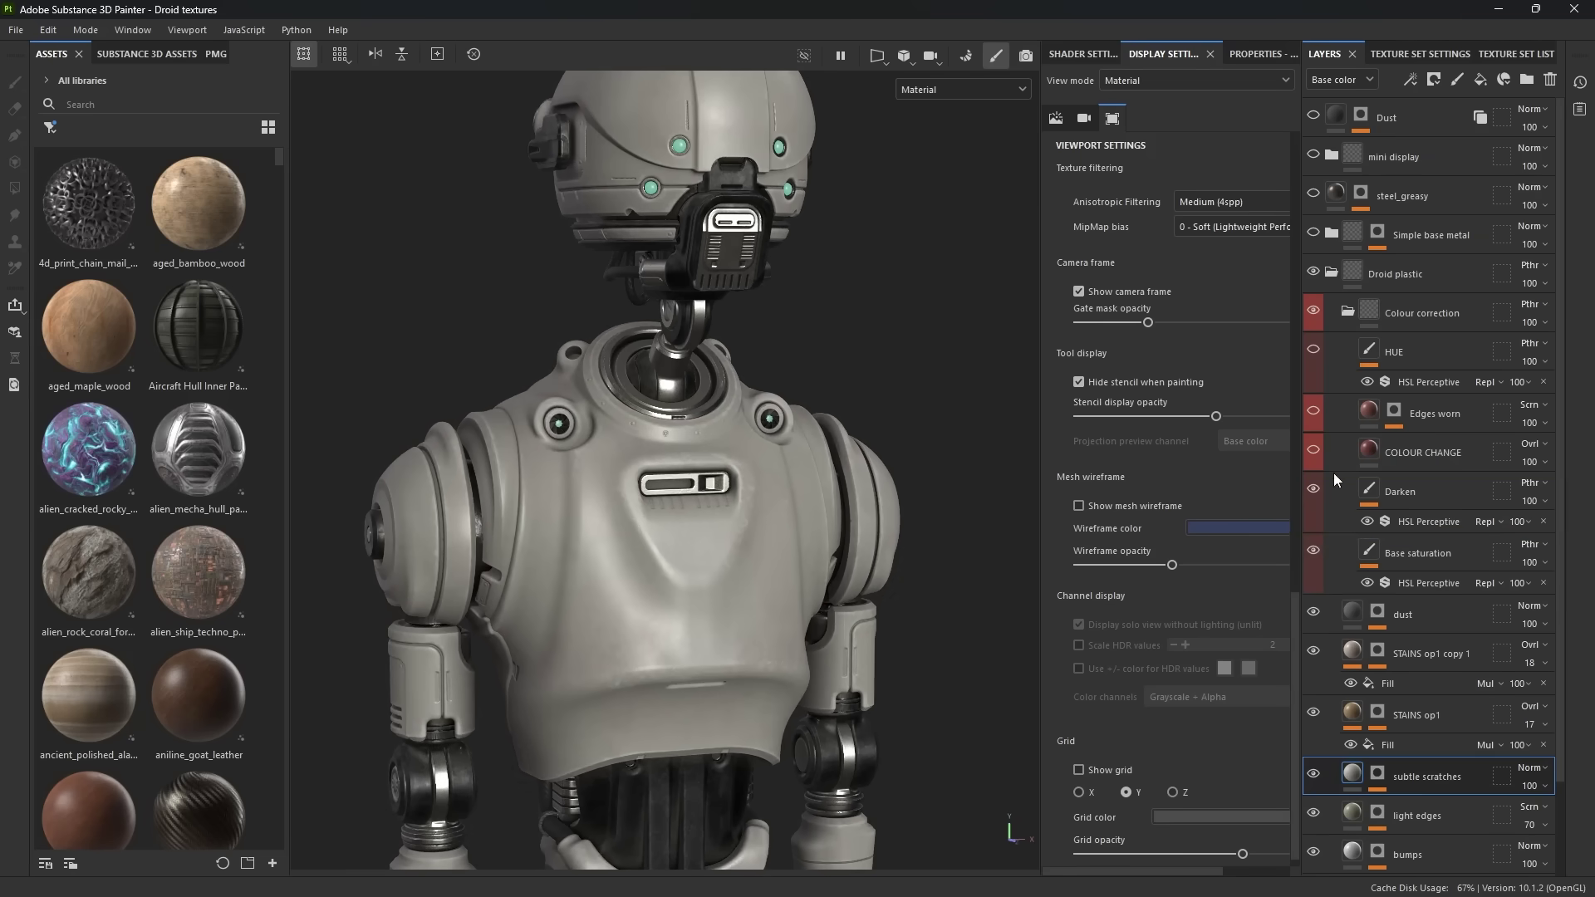
pyautogui.click(1314, 450)
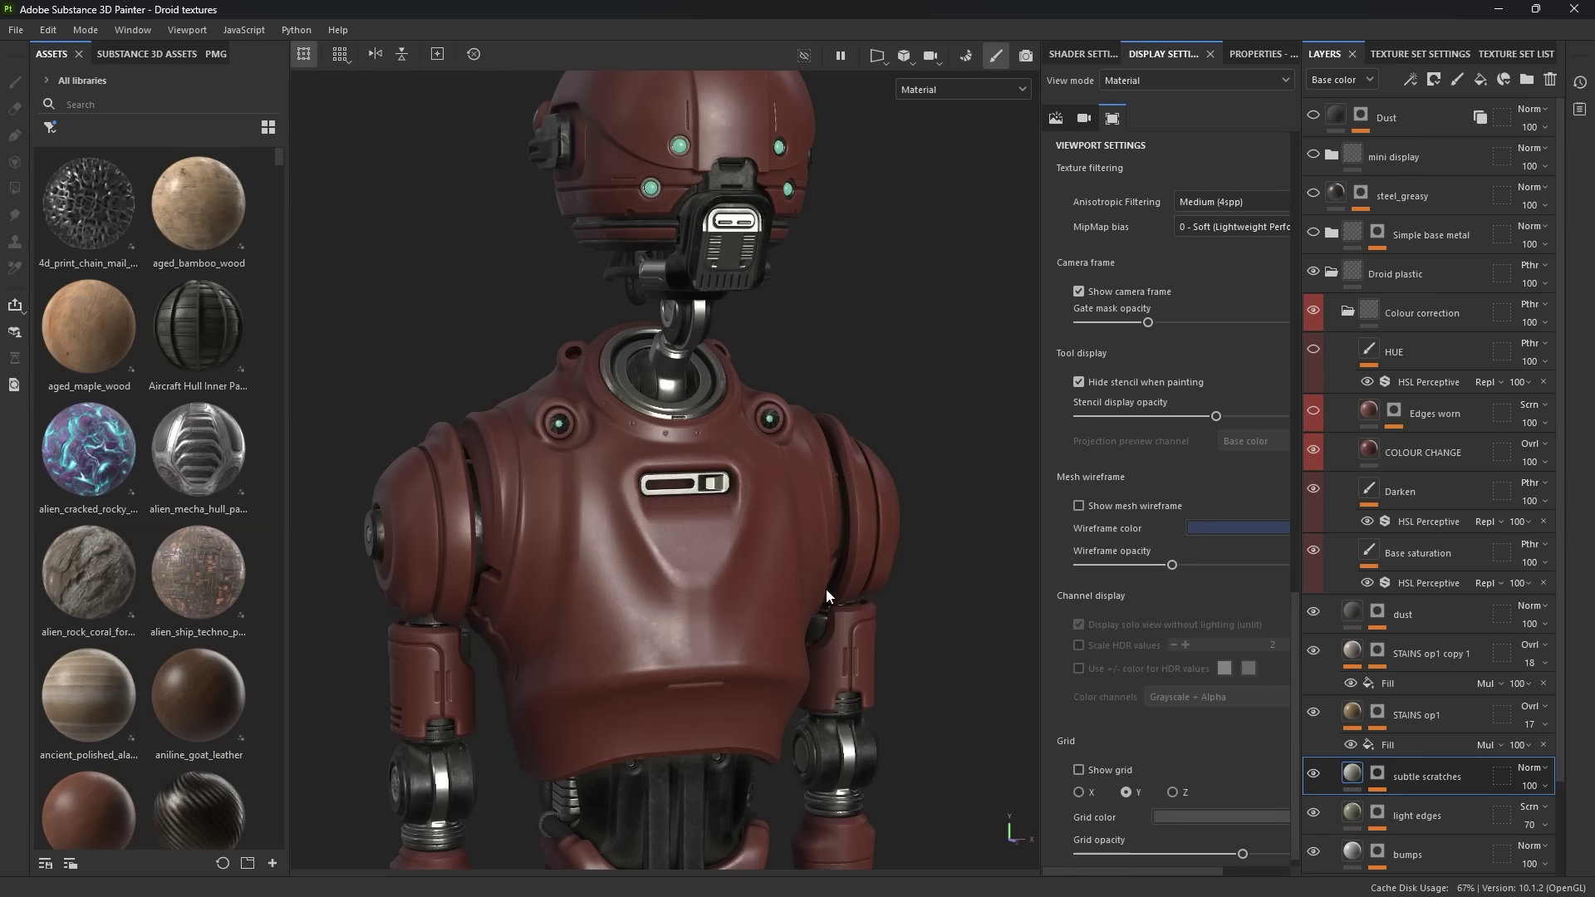
# - Change the base color of the COLOUR CHANGE layer from red to a saturated blue
pyautogui.click(1399, 456)
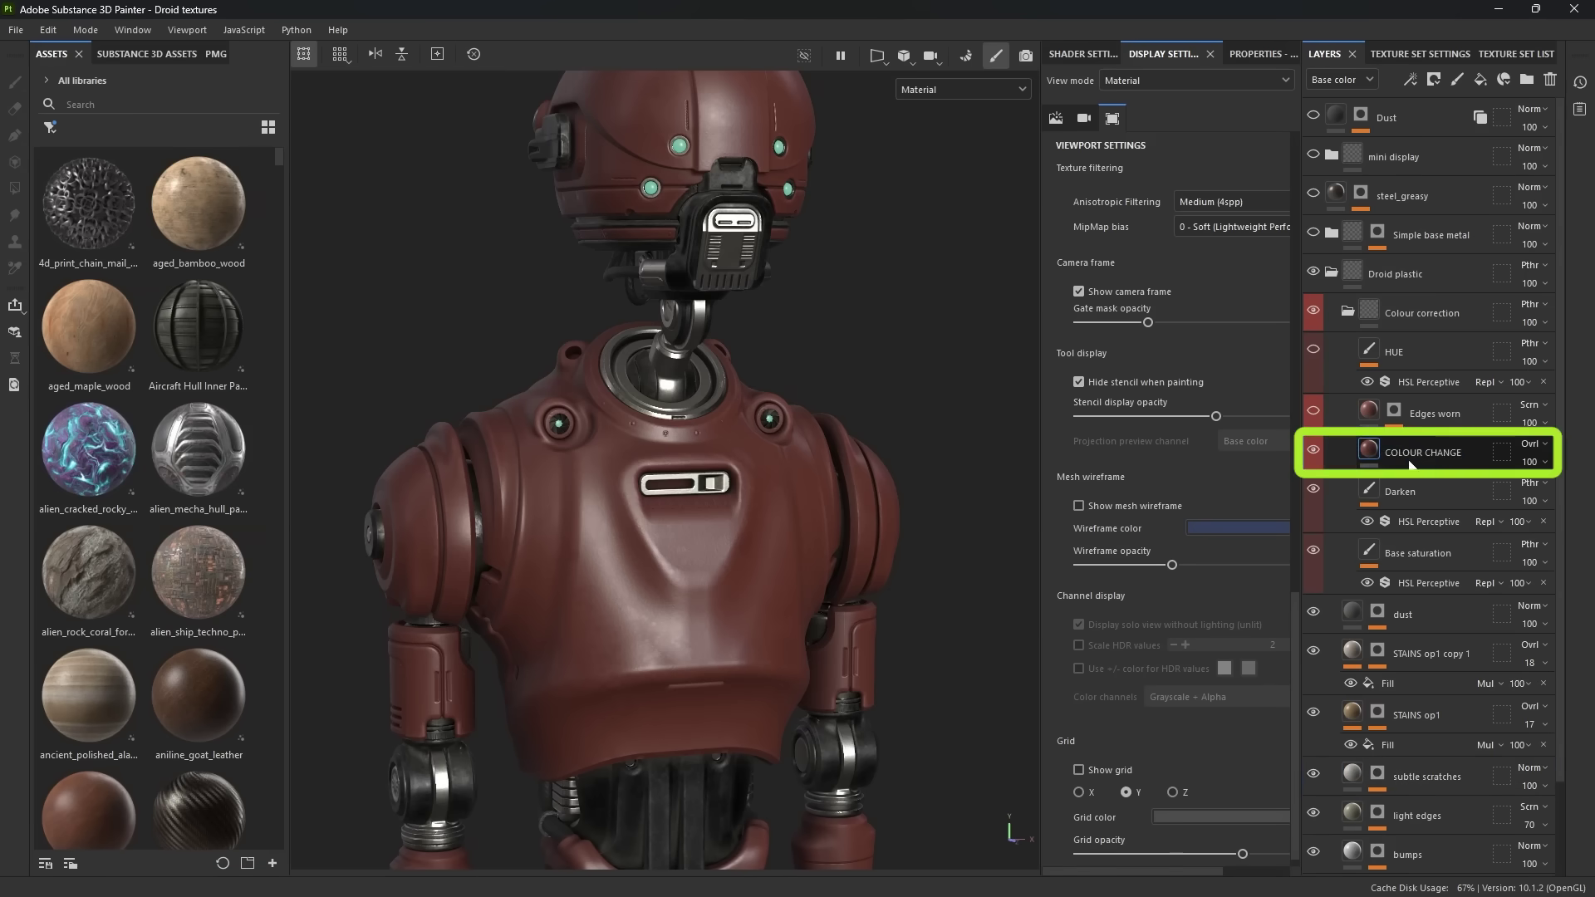
pyautogui.click(1244, 53)
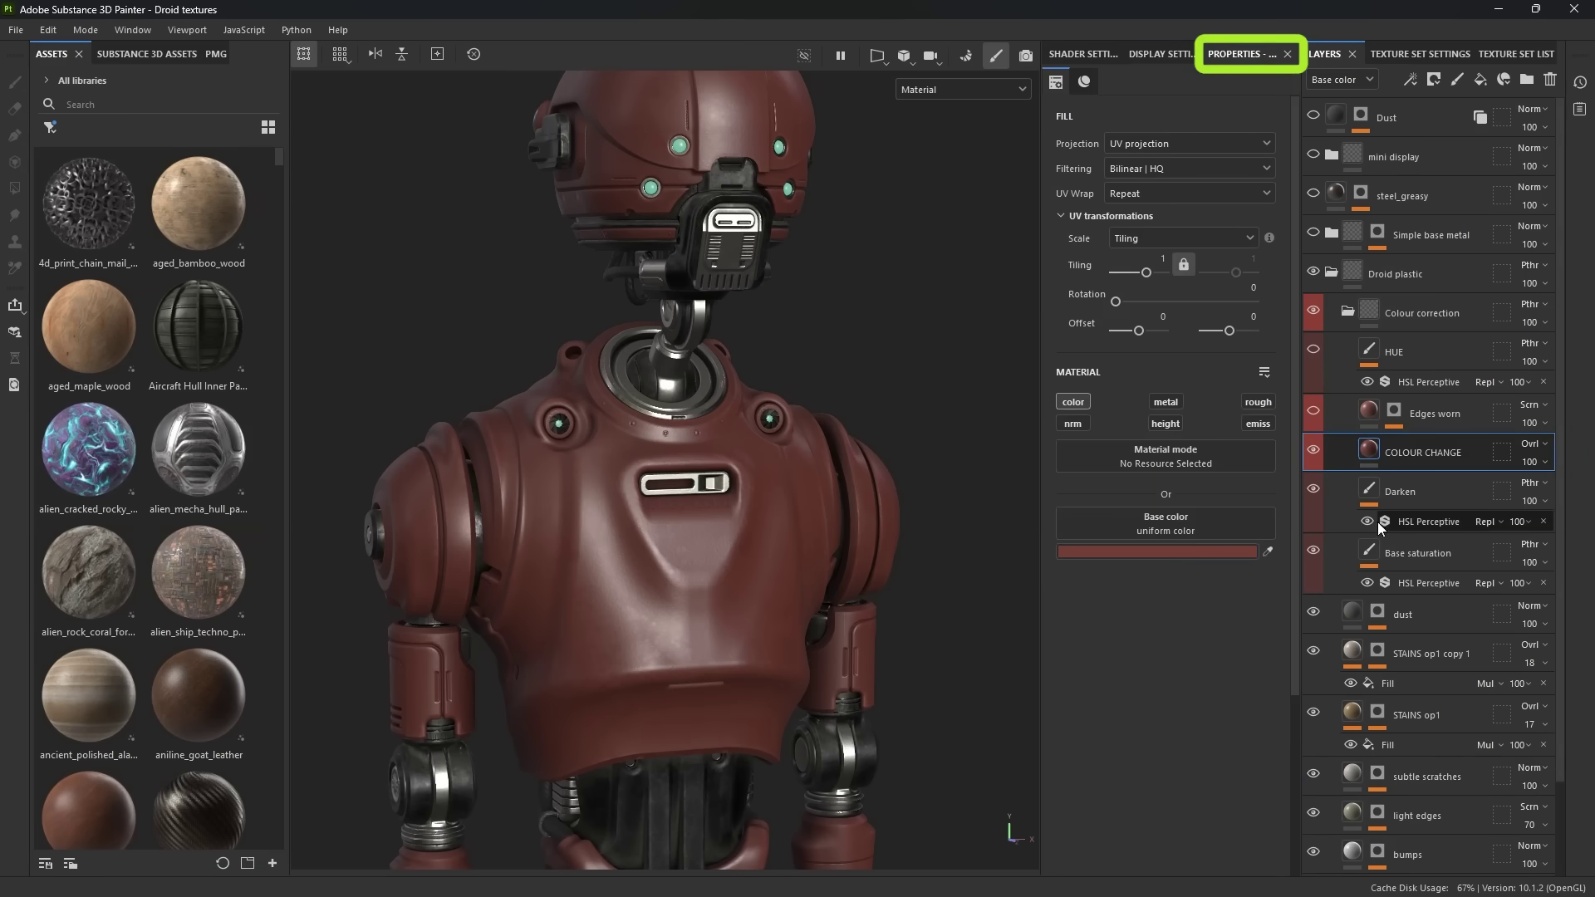
pyautogui.click(1172, 549)
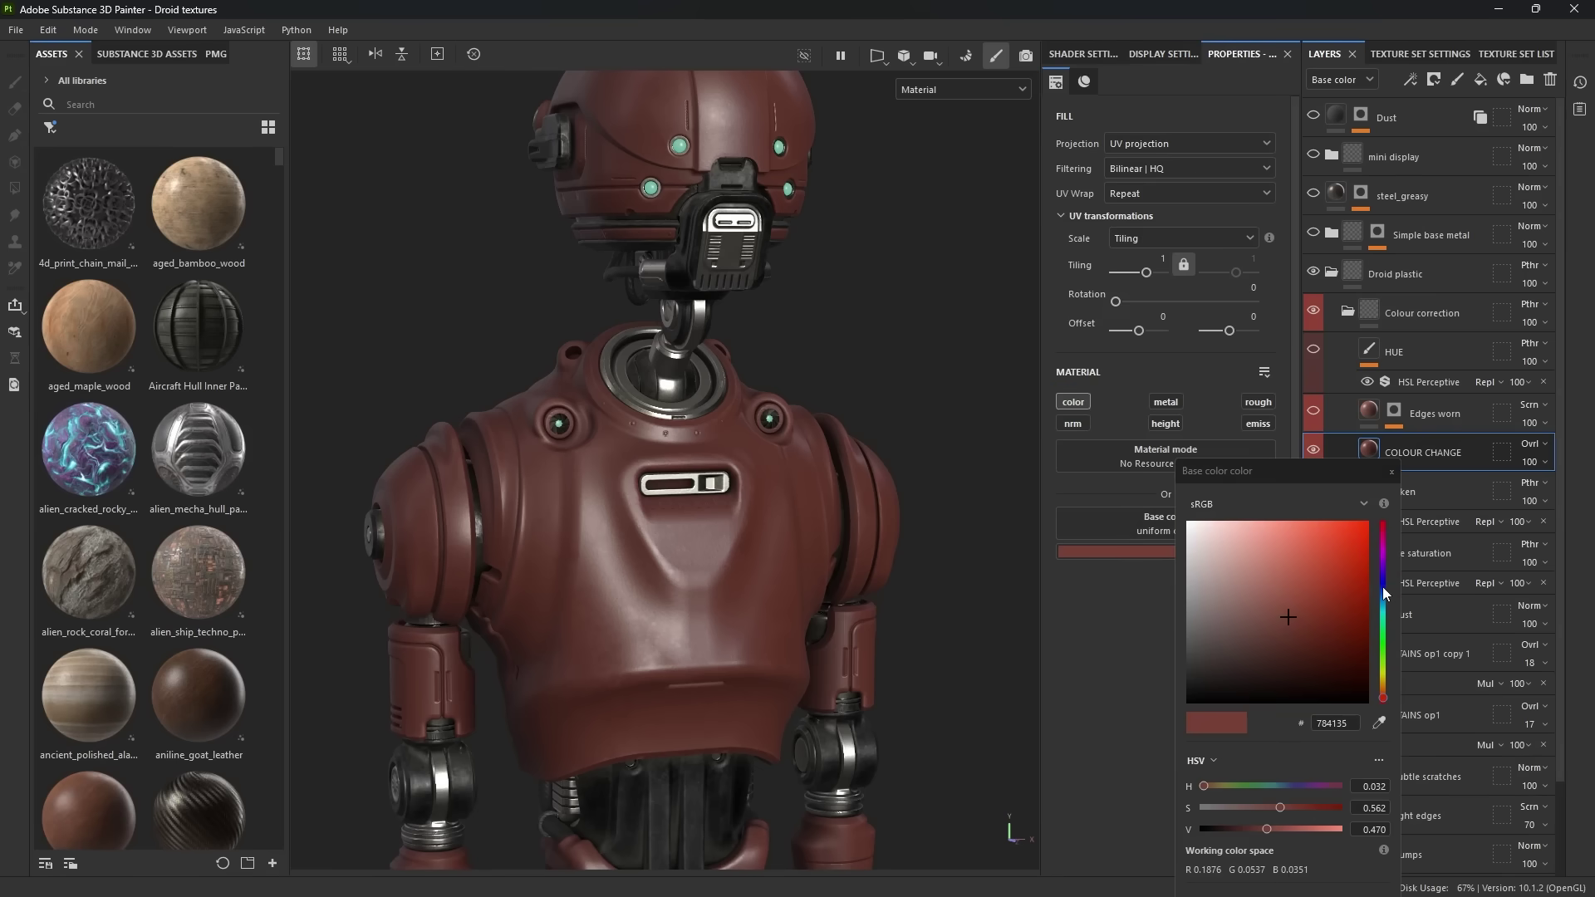
pyautogui.click(1383, 590)
pyautogui.click(1312, 550)
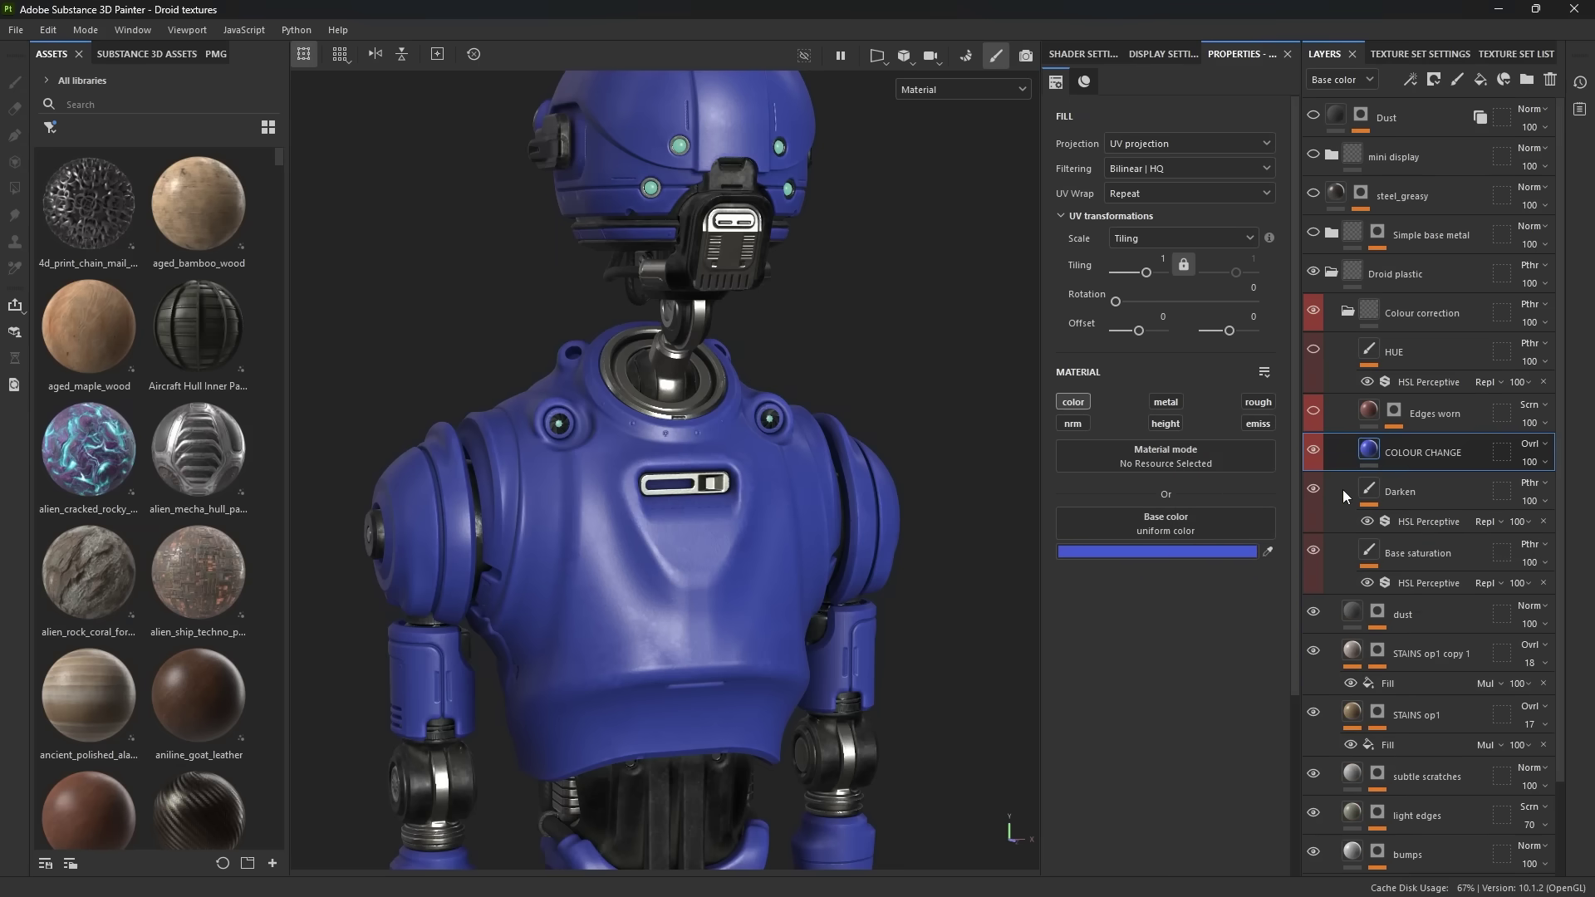
# - Turn on the Edges worn layer in the Colour correction folder and inspect the edges around the droid's shoulder and chest
pyautogui.click(1314, 409)
pyautogui.moveTo(997, 465)
pyautogui.keyDown('alt'); pyautogui.mouseDown(button='right')
pyautogui.moveTo(777, 491)
pyautogui.moveTo(748, 466)
pyautogui.mouseUp(button='right'); pyautogui.keyUp('alt')
pyautogui.keyDown('alt'); pyautogui.moveTo(670, 310); pyautogui.dragTo(664, 441, button='right'); pyautogui.keyUp('alt')
pyautogui.keyDown('alt'); pyautogui.moveTo(721, 511); pyautogui.dragTo(911, 533, button='right'); pyautogui.keyUp('alt')
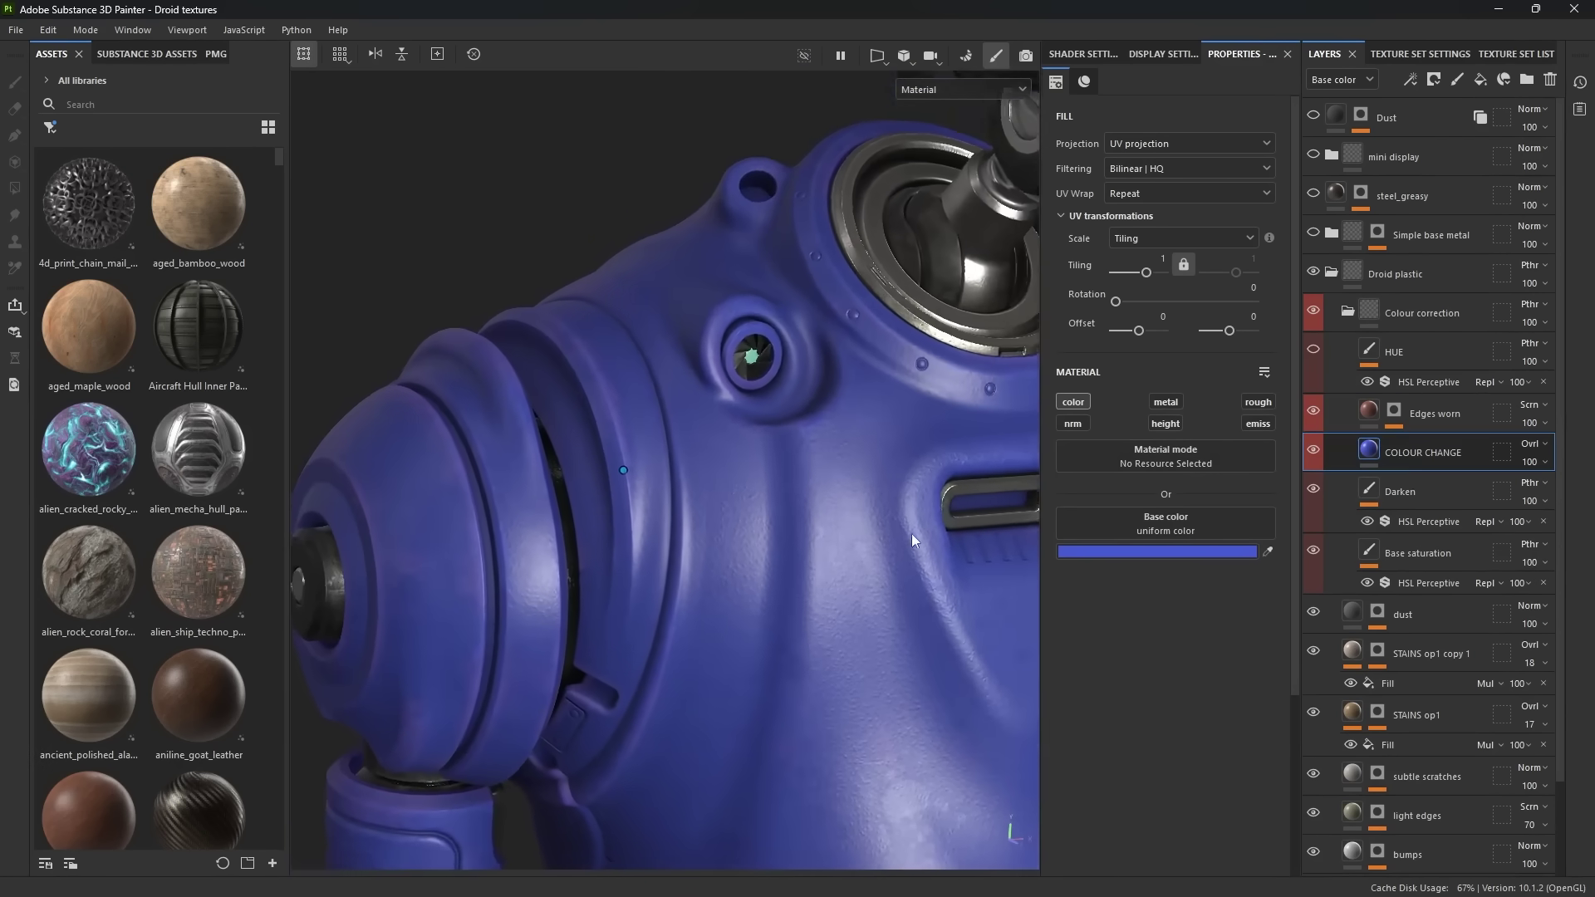
pyautogui.keyDown('alt'); pyautogui.moveTo(912, 540); pyautogui.dragTo(879, 478); pyautogui.keyUp('alt')
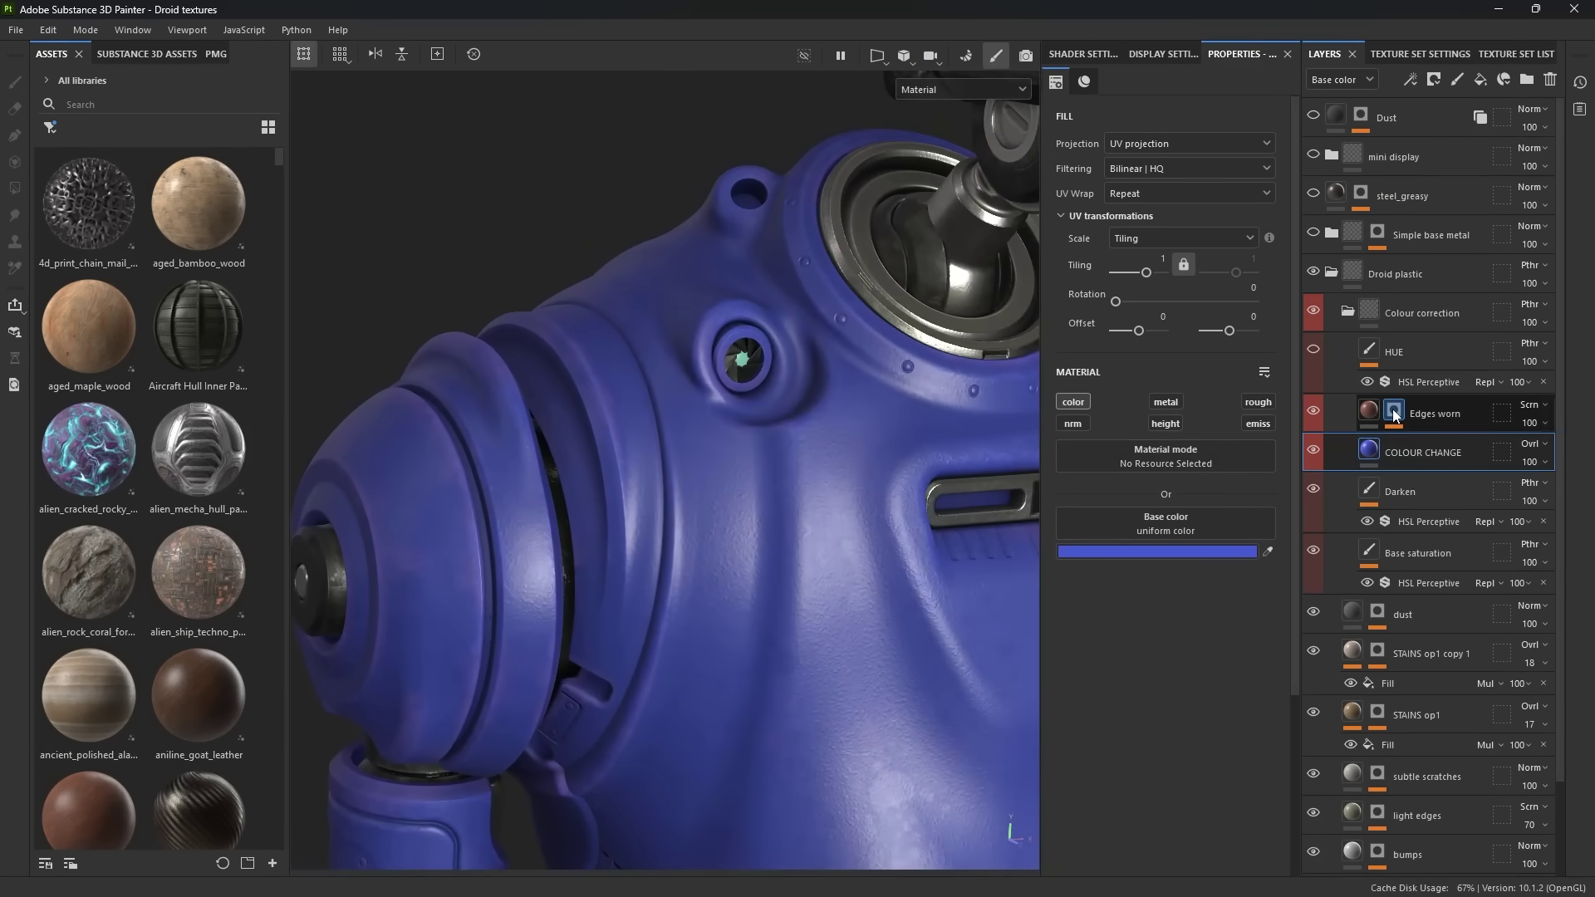
# - Set the Edges worn layer's base color to a lighter blue sampled from the torso plastic
pyautogui.click(1351, 412)
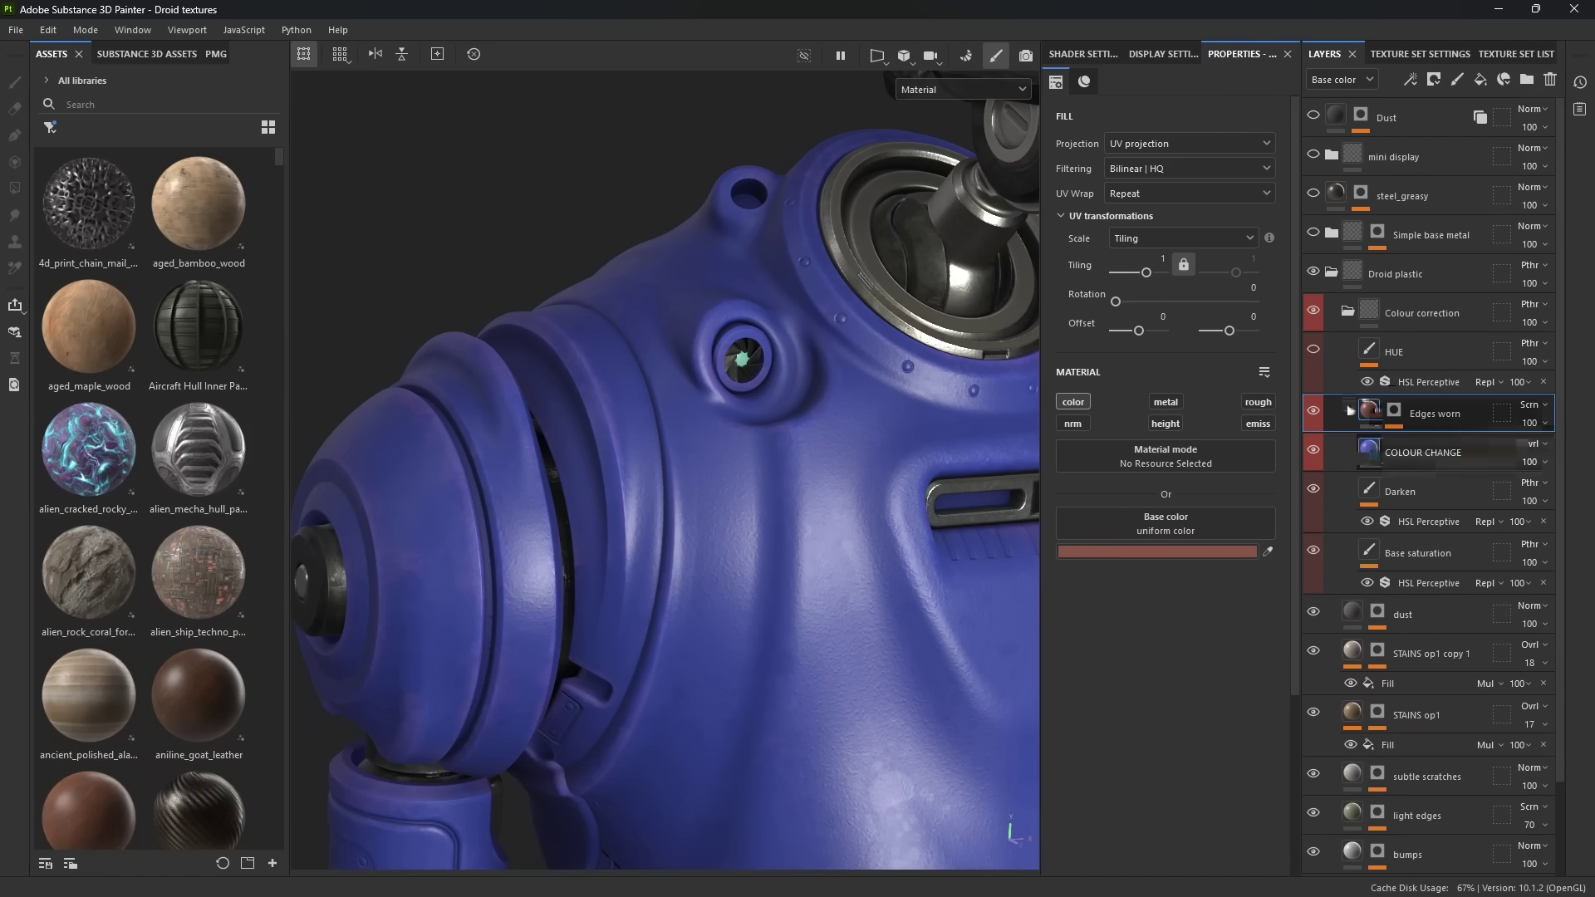
pyautogui.click(1267, 551)
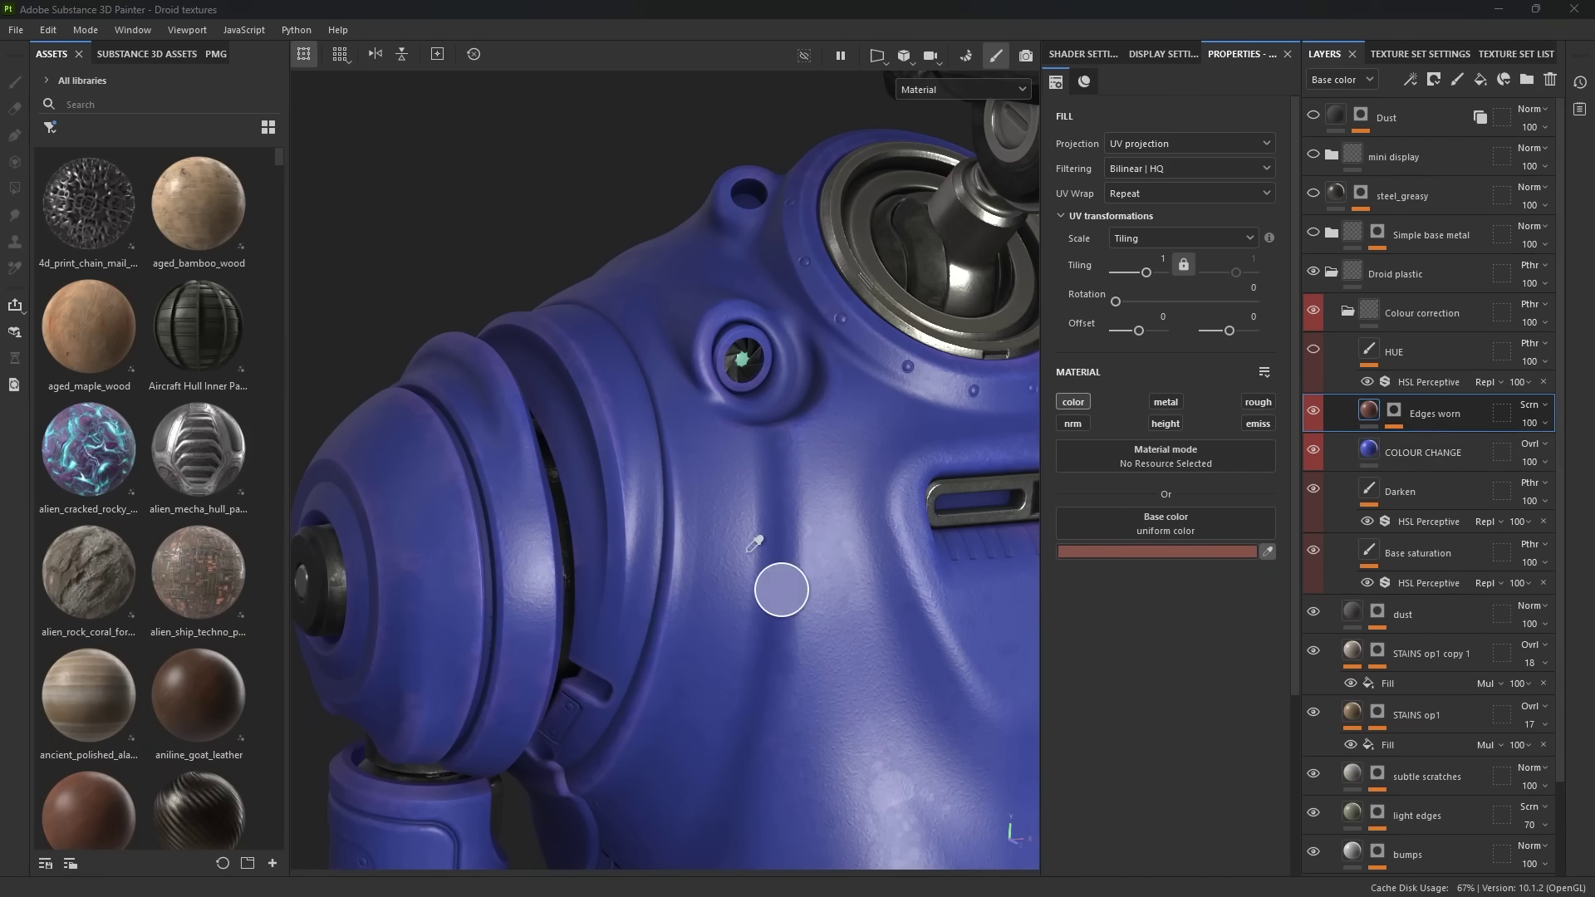
pyautogui.click(723, 545)
# - Compare the shoulder edges up close with the Edges worn layer switched off and on
pyautogui.keyDown('alt'); pyautogui.moveTo(671, 469); pyautogui.dragTo(714, 529, button='right'); pyautogui.keyUp('alt')
pyautogui.keyDown('alt'); pyautogui.moveTo(424, 707); pyautogui.dragTo(603, 586, button='right'); pyautogui.keyUp('alt')
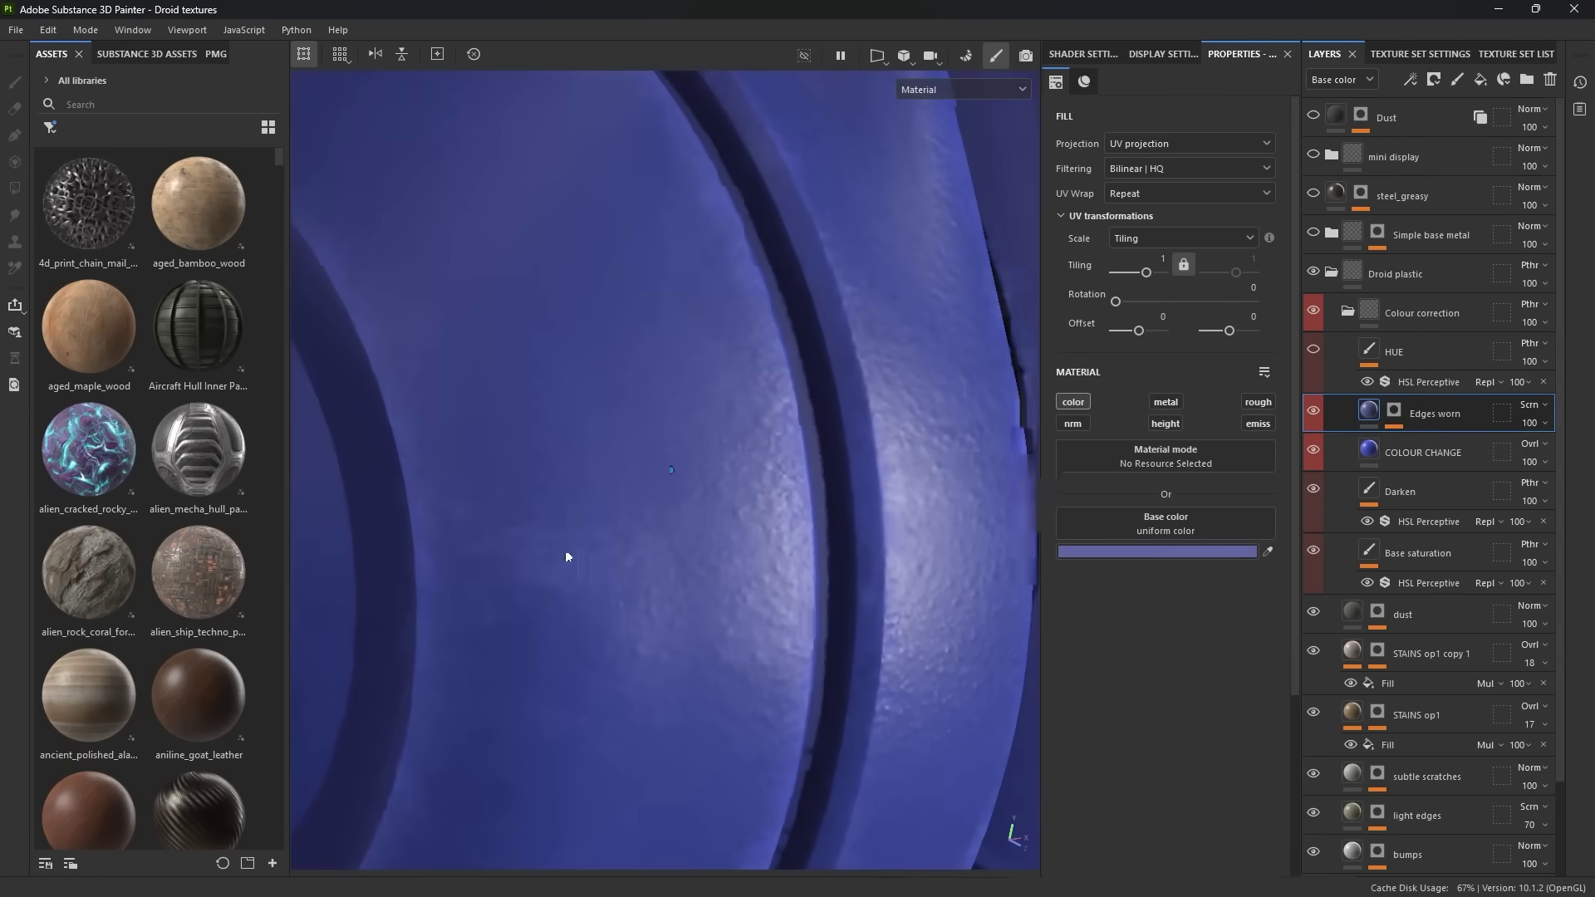
pyautogui.click(1313, 414)
pyautogui.click(1313, 415)
pyautogui.click(1313, 414)
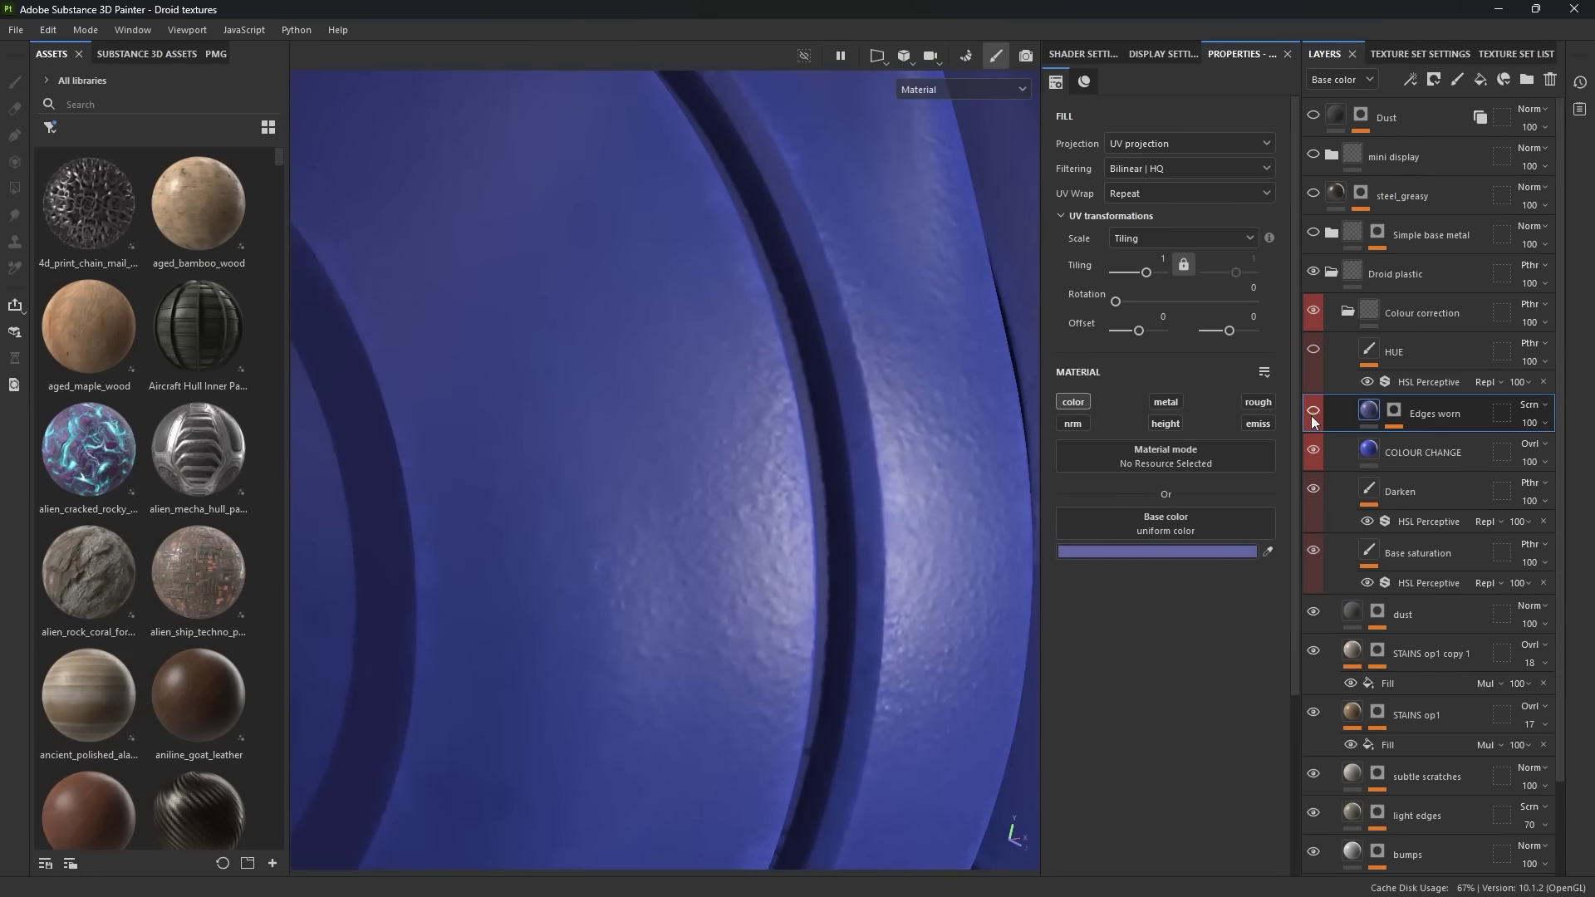
# - Turn on the HUE layer in the Colour correction folder and select it
pyautogui.scroll(-10, 945, 422)
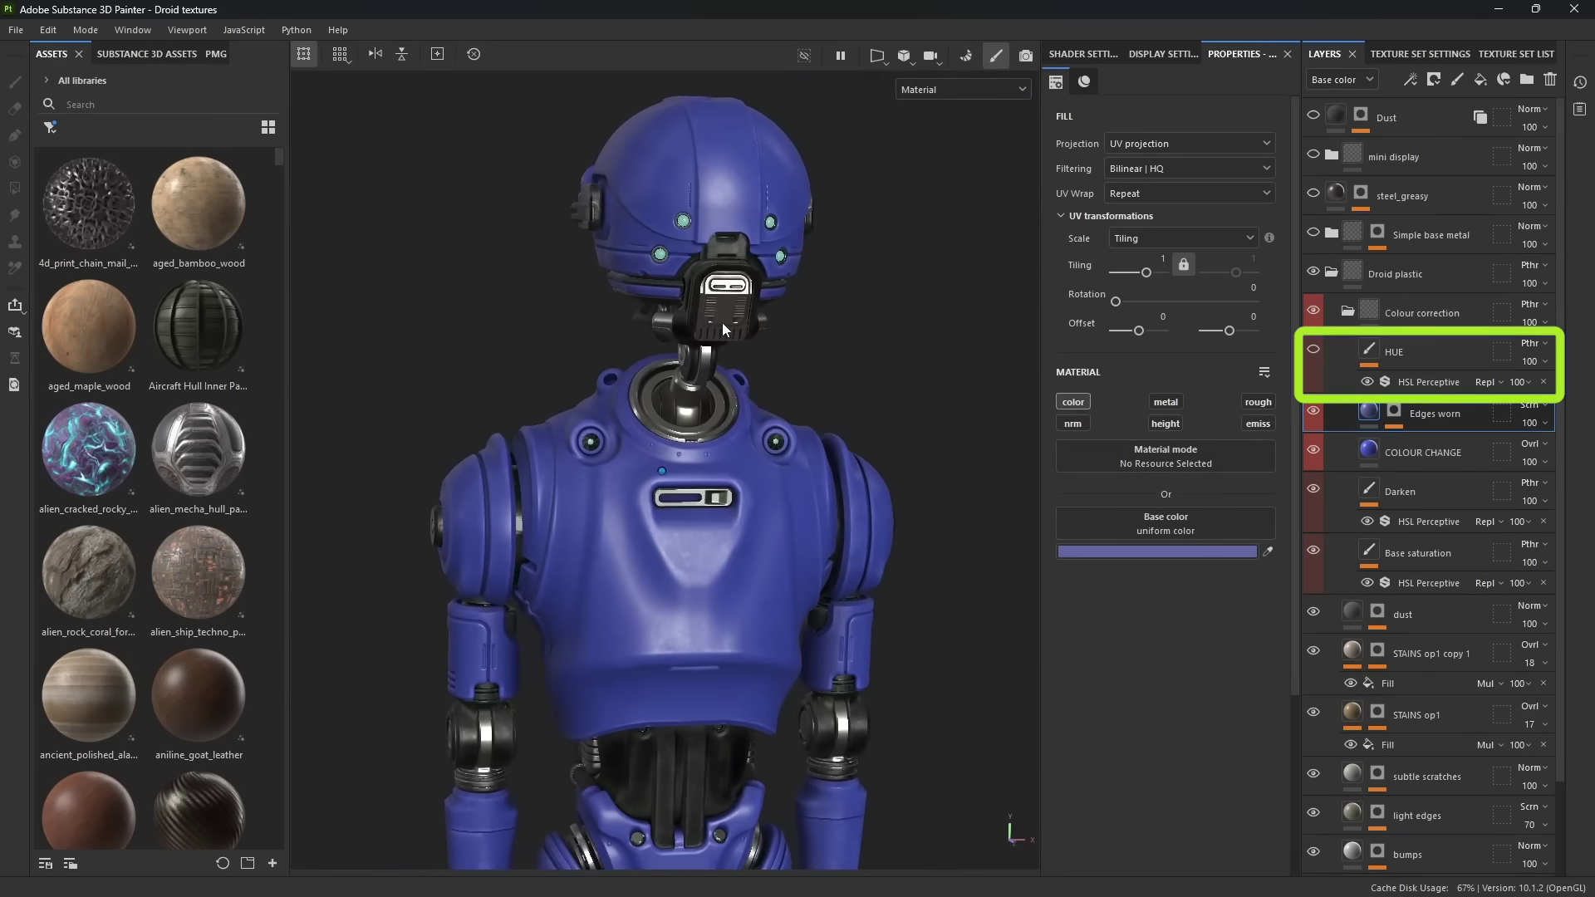
pyautogui.click(1313, 348)
pyautogui.click(1400, 353)
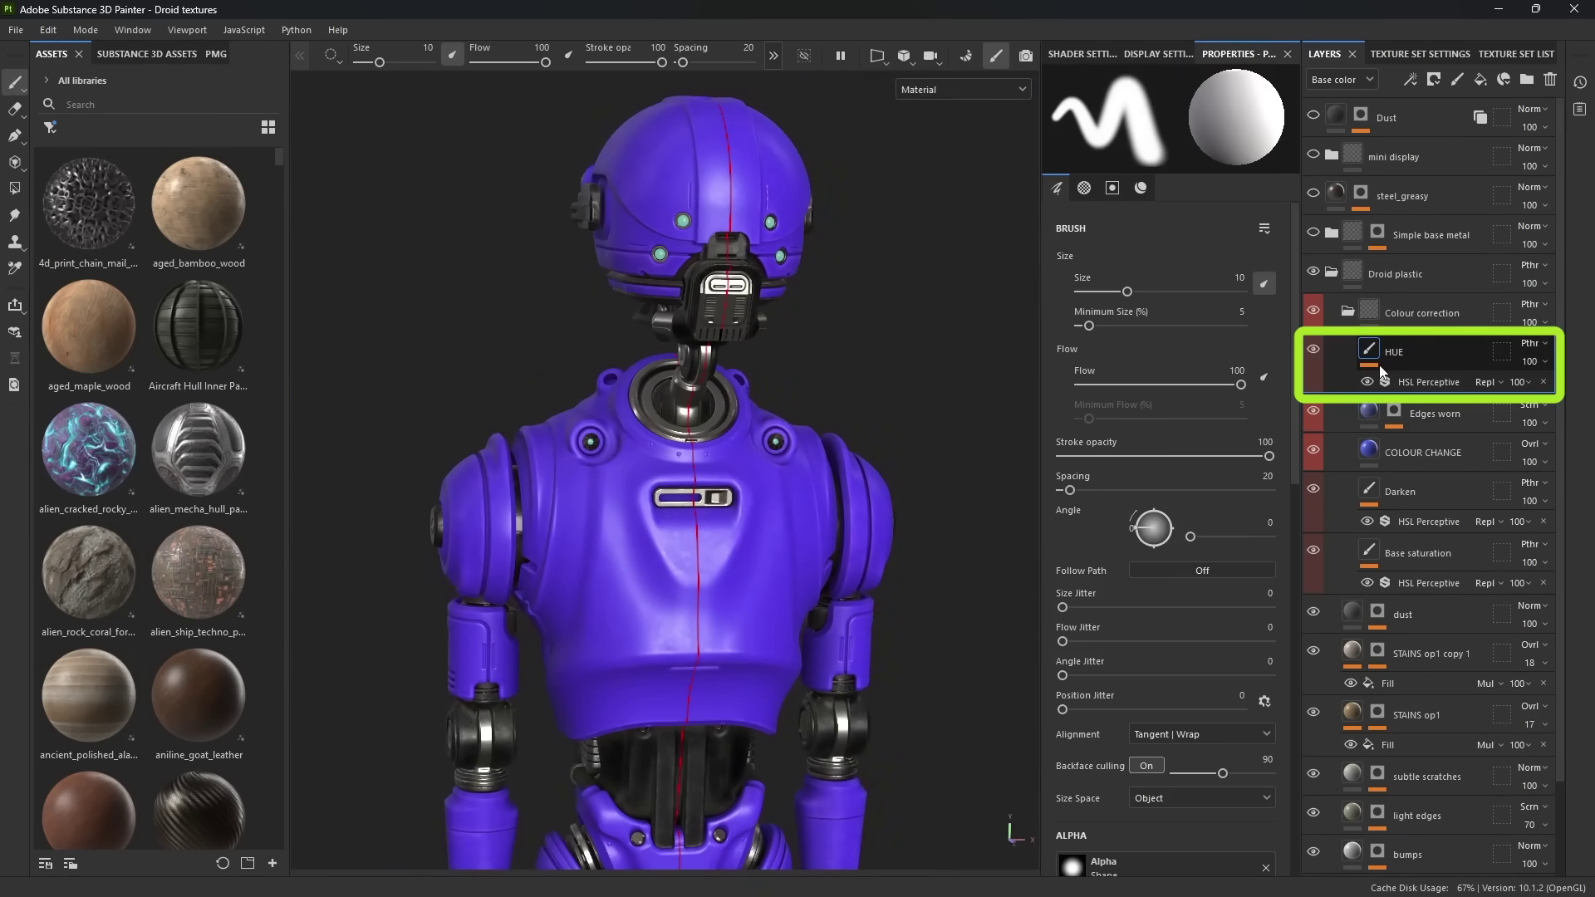
# - Search the assets for "HSL perce" with the asset type filter set to show all
pyautogui.click(128, 104)
pyautogui.write('H')
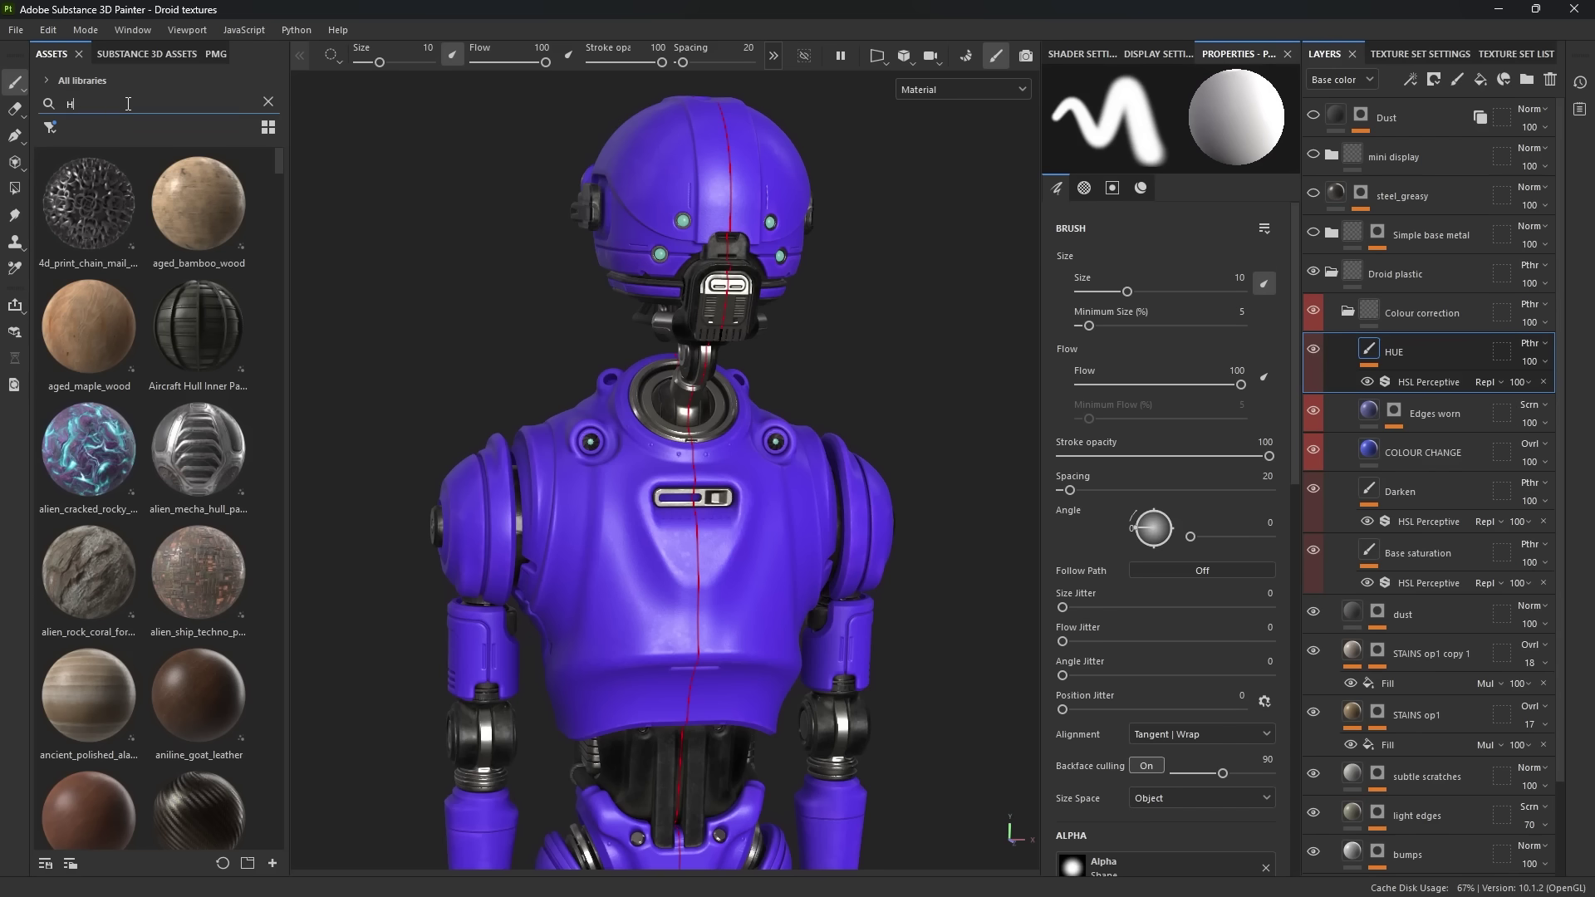
pyautogui.write('SL')
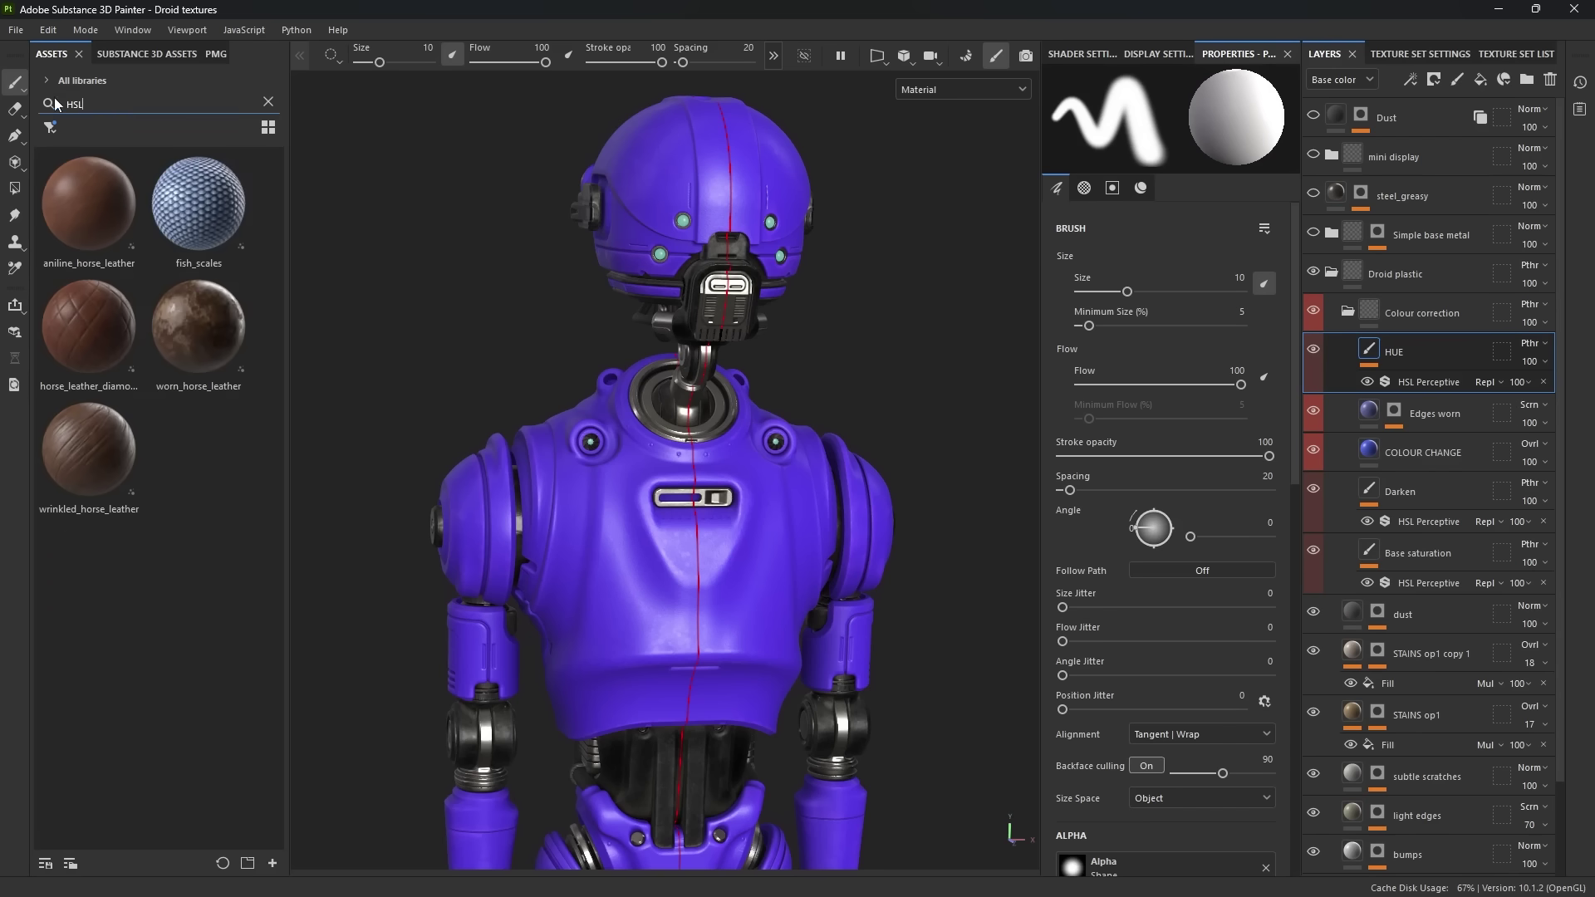
pyautogui.click(50, 126)
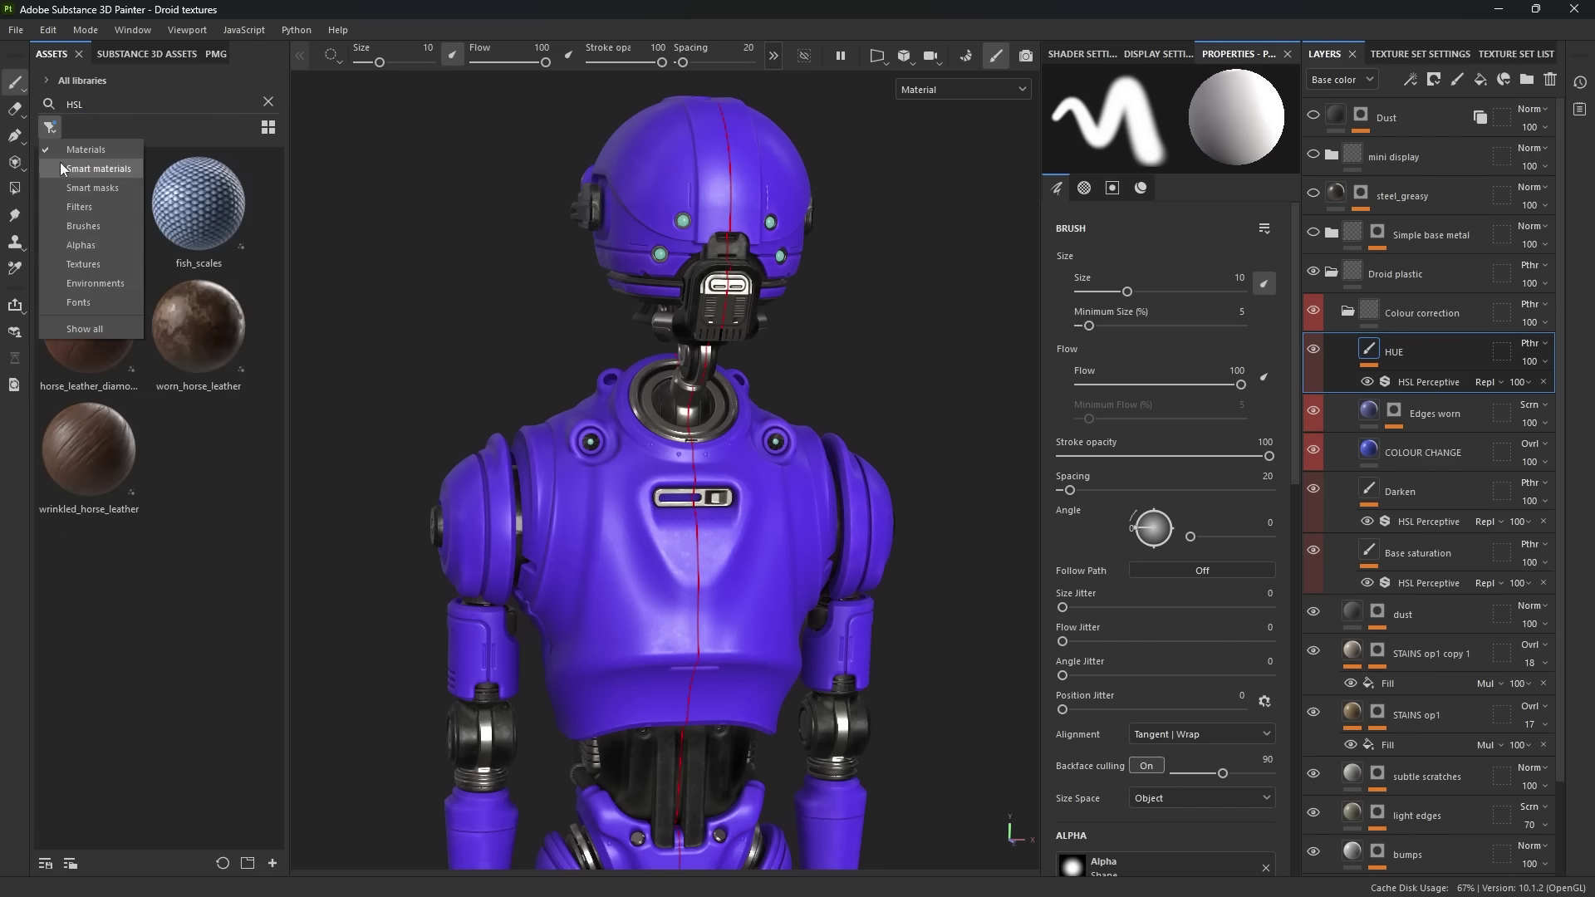
pyautogui.click(91, 329)
pyautogui.click(91, 329)
pyautogui.click(119, 106)
pyautogui.press('BackSpace')
pyautogui.write('L perce')
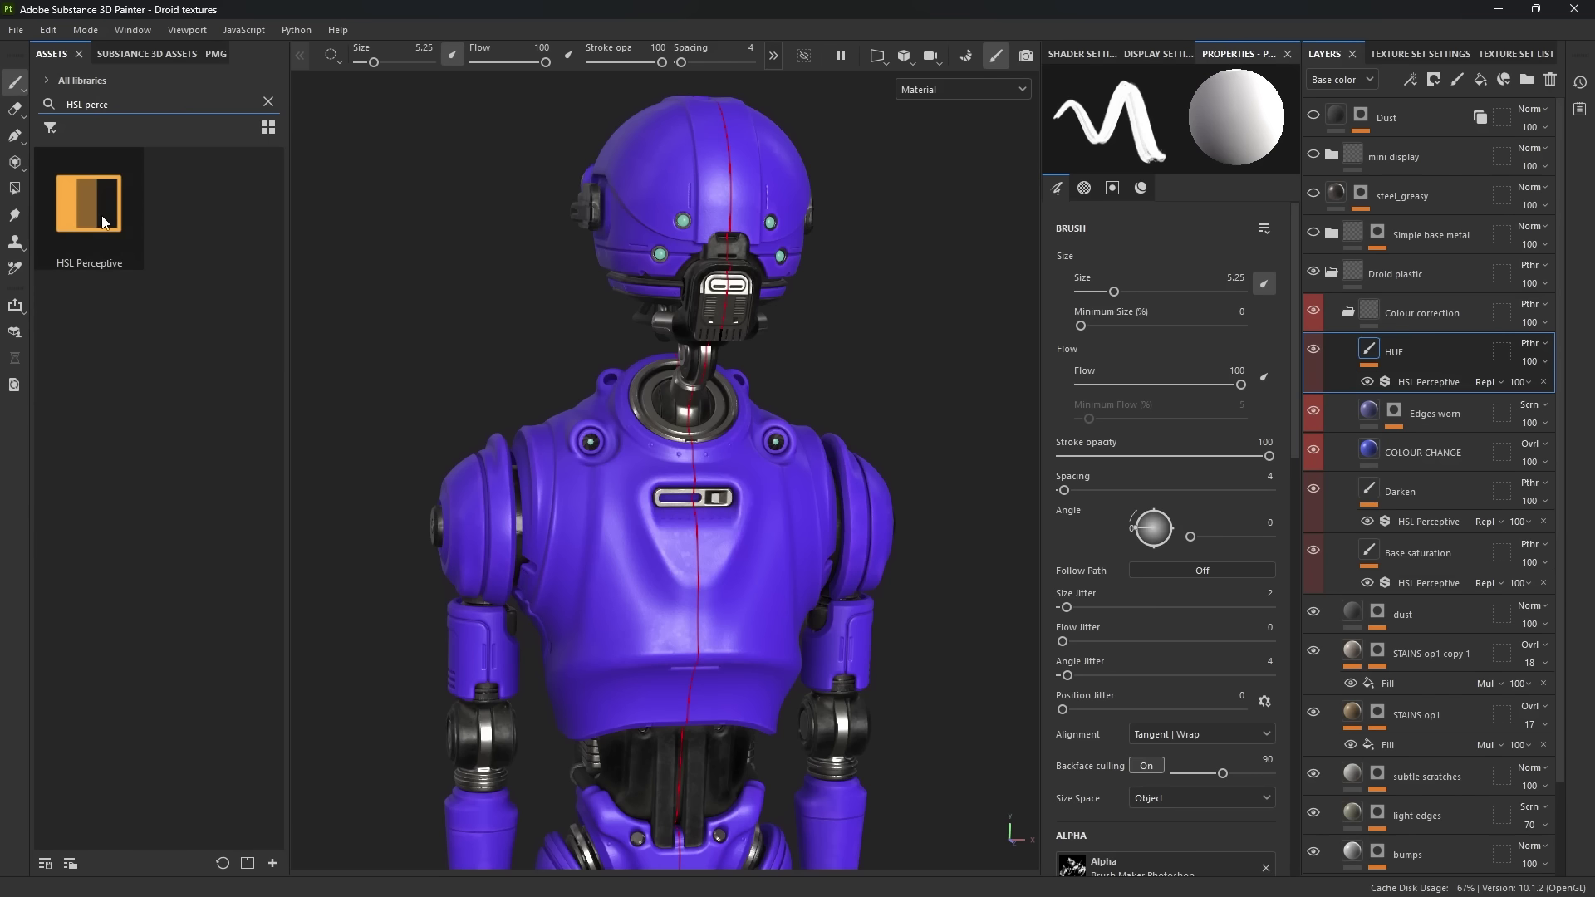
# - Add a second HSL Perceptive filter to the HUE layer and delete it again
pyautogui.moveTo(83, 198); pyautogui.dragTo(1376, 343)
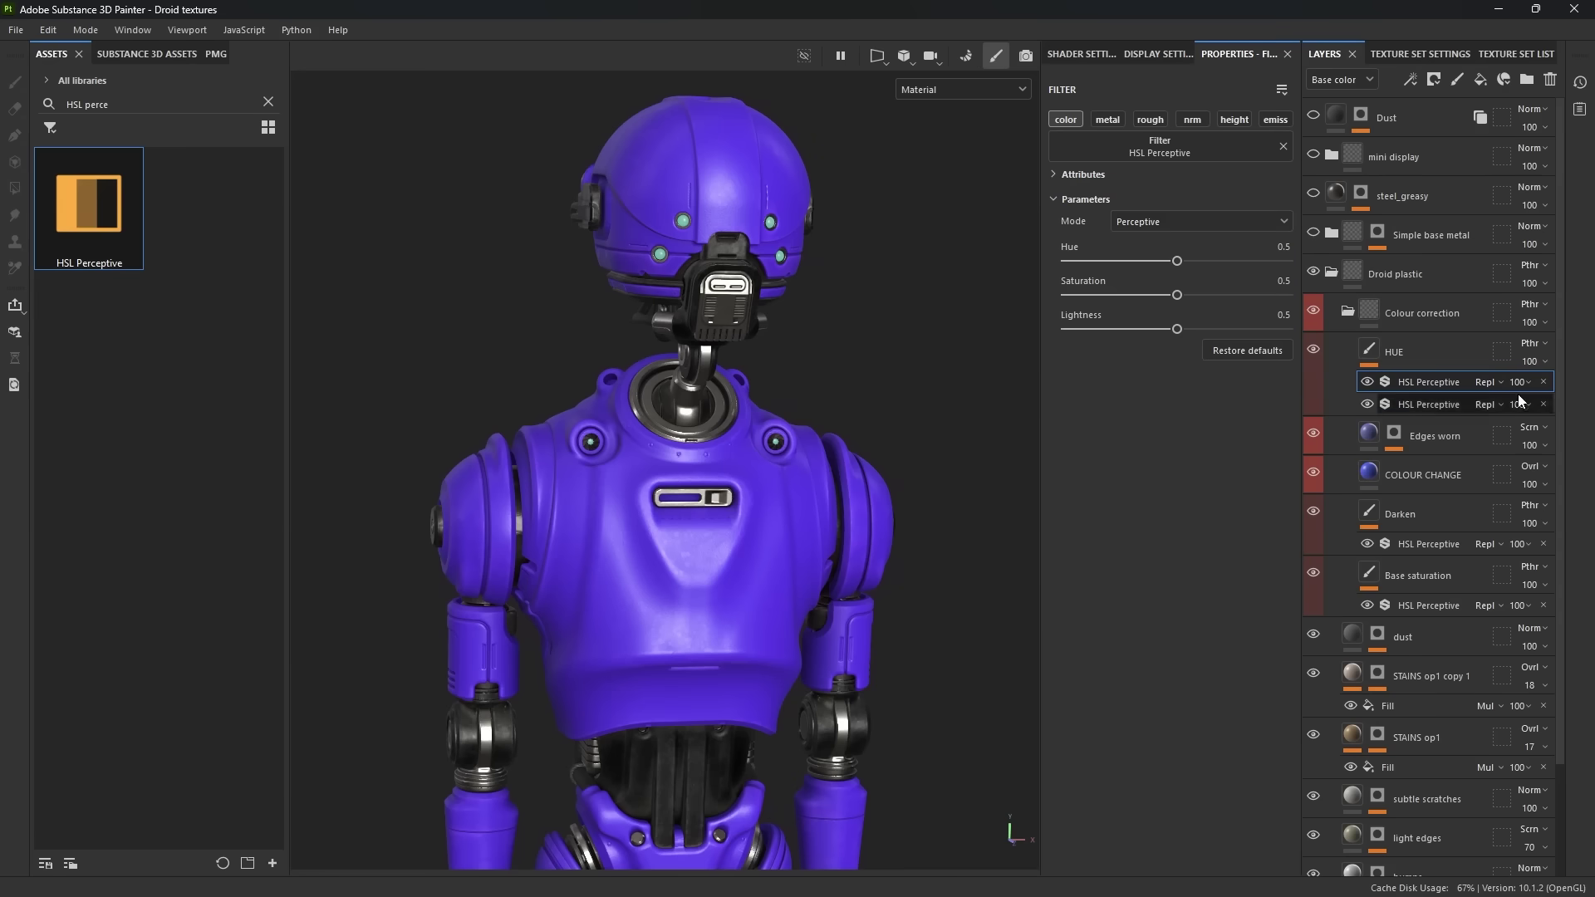
pyautogui.click(1543, 381)
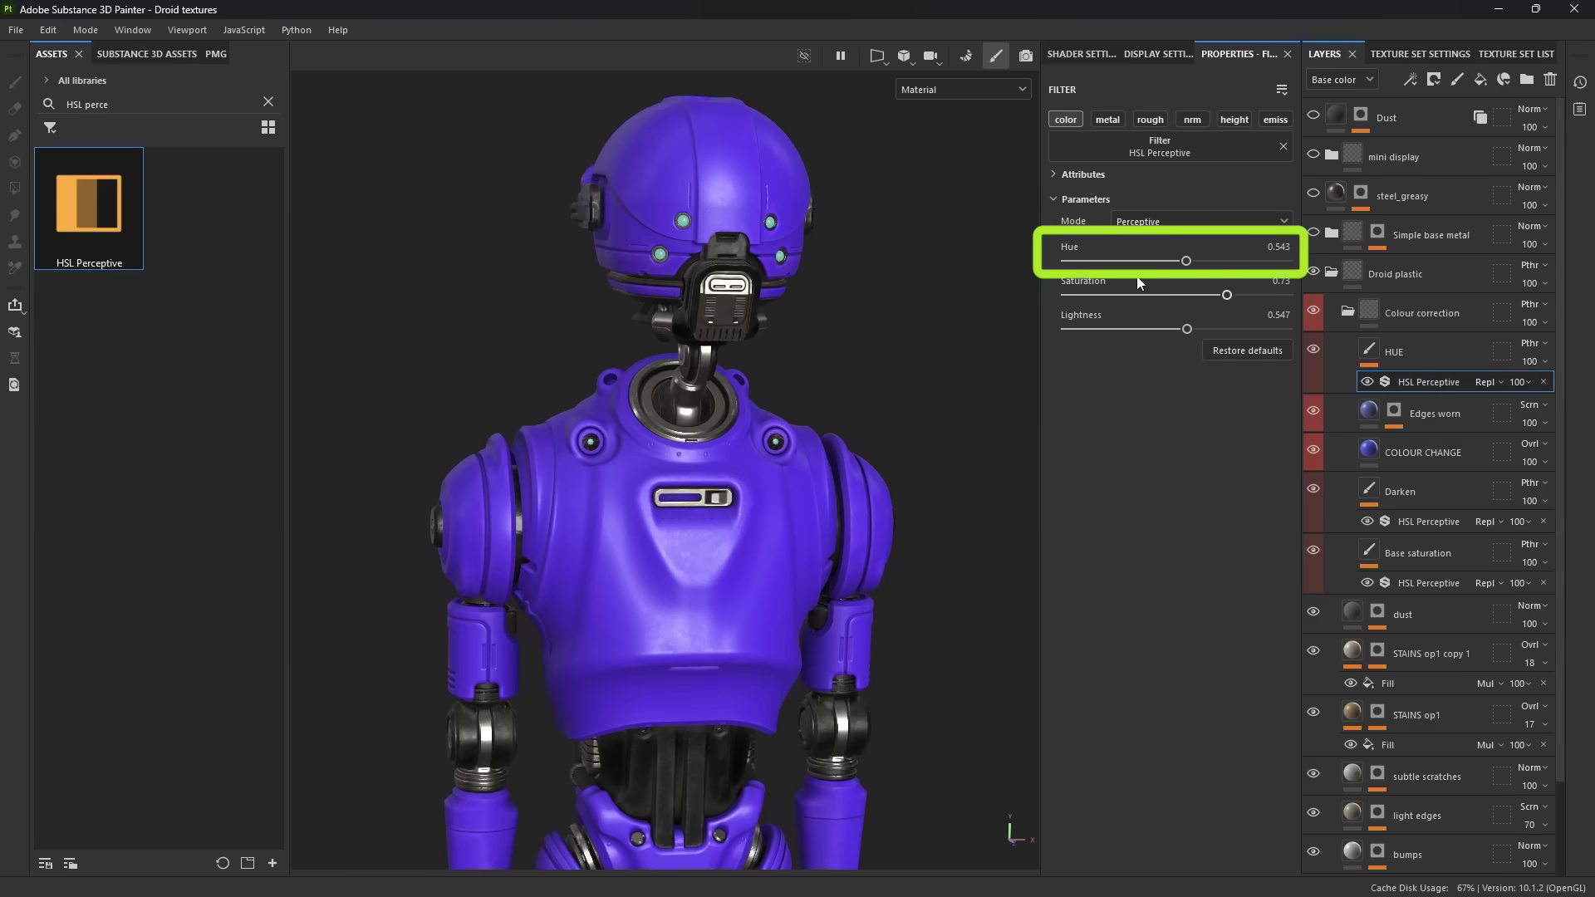
# - Set the Hue of the HUE layer's HSL Perceptive filter to 0.223 and try out its Saturation and Lightness
pyautogui.moveTo(1172, 262); pyautogui.dragTo(1116, 263)
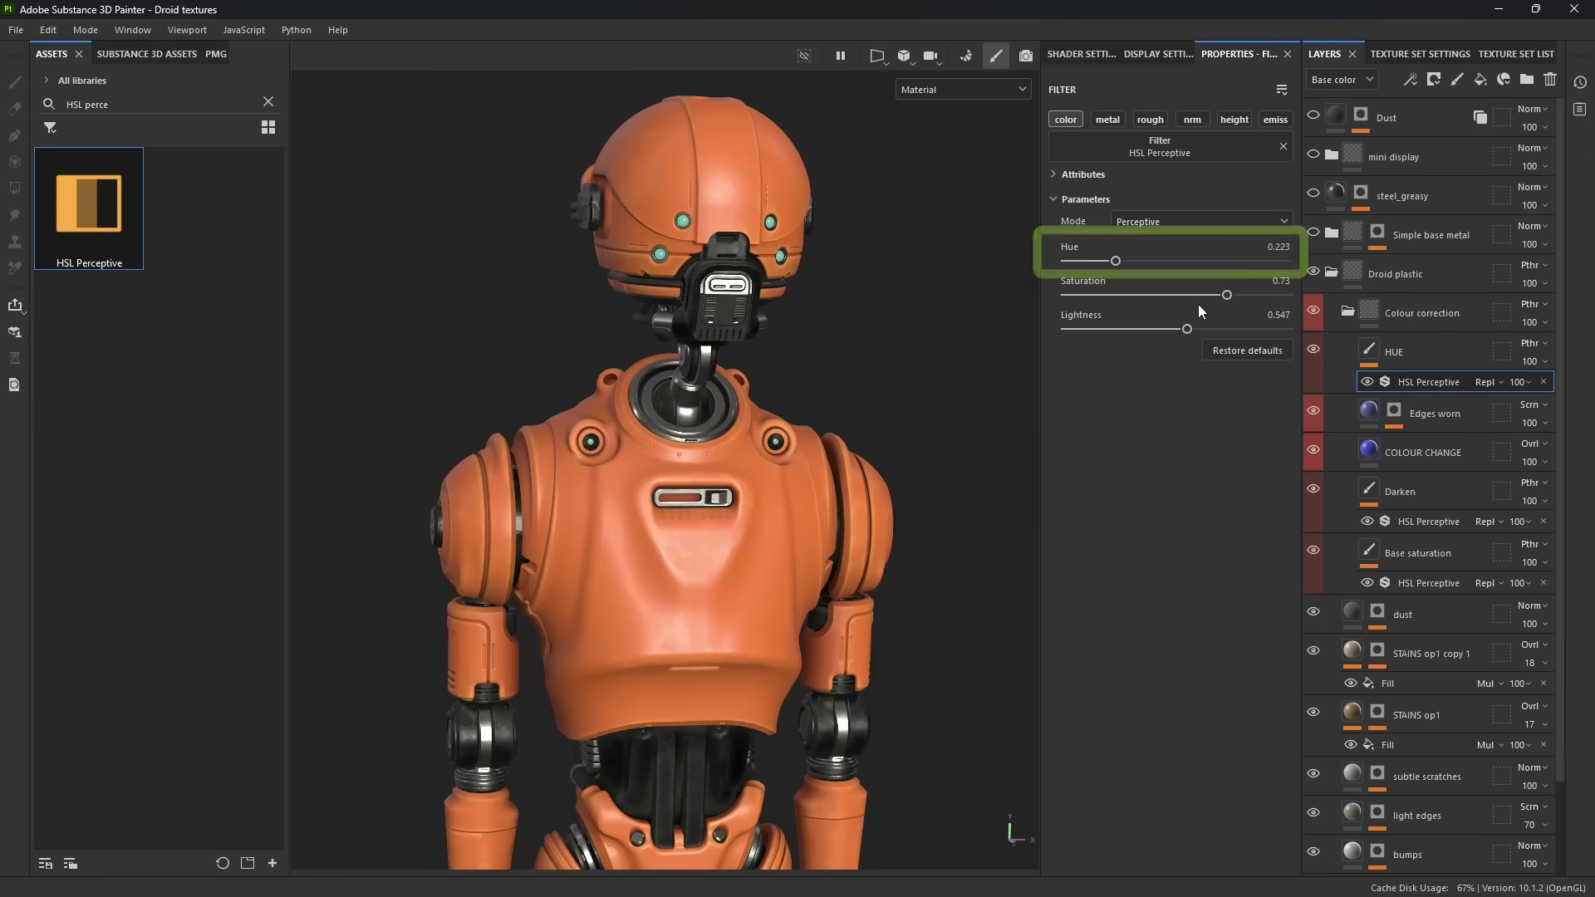
pyautogui.moveTo(1225, 296); pyautogui.dragTo(1154, 329)
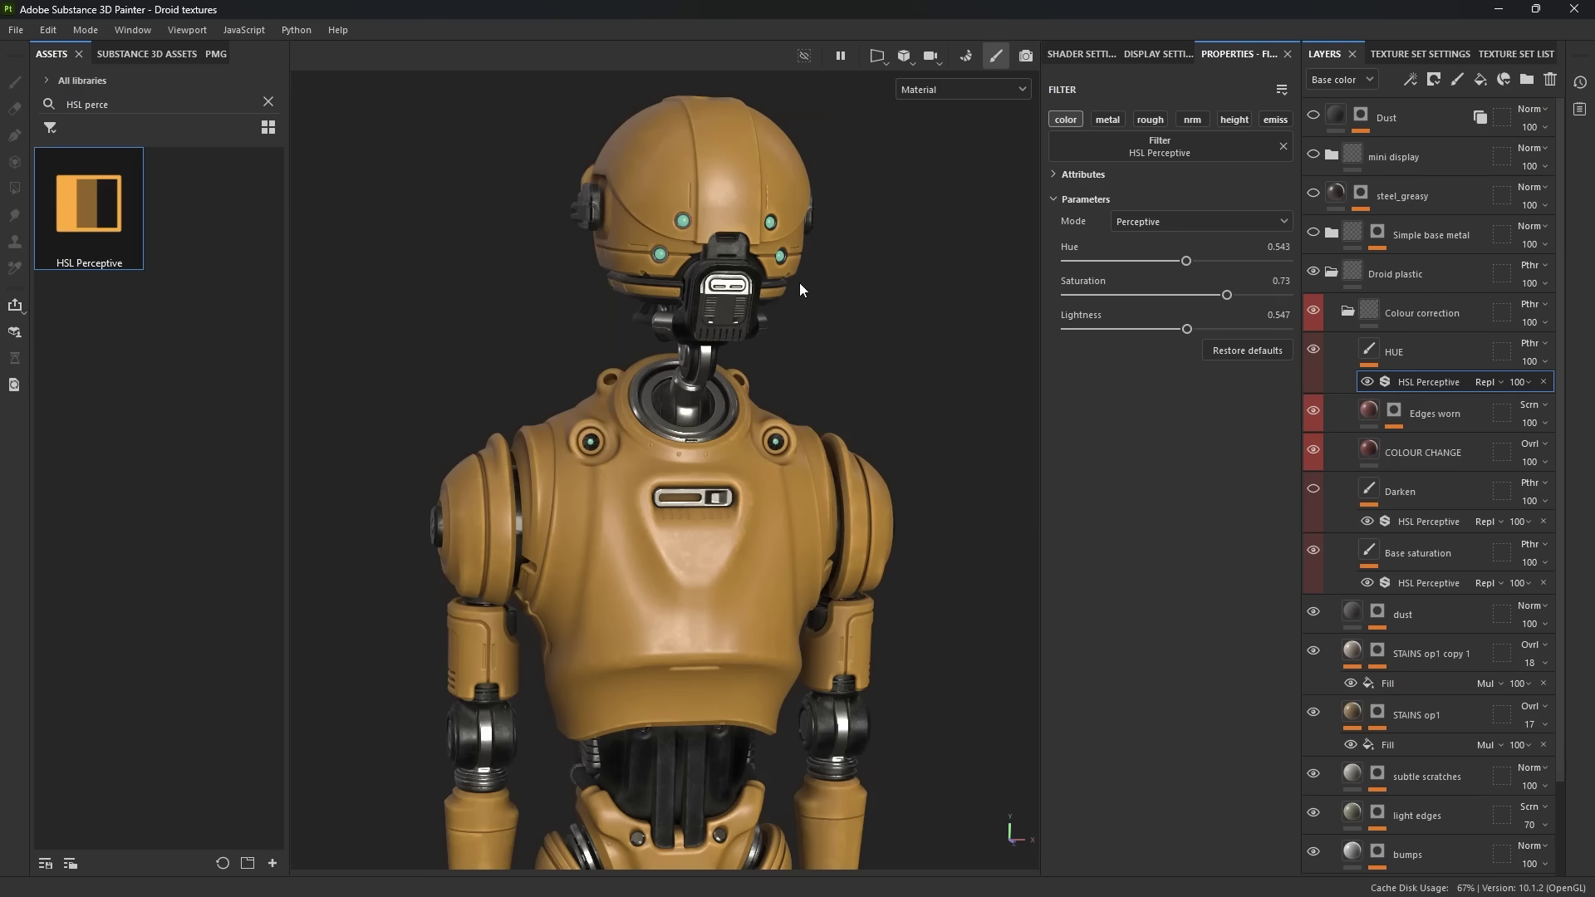
# - Collapse the Droid plastic folder and turn on the Simple base metal folder with its mask disabled to show bare metal on the helmet
pyautogui.click(1323, 275)
pyautogui.keyDown('alt'); pyautogui.moveTo(503, 477); pyautogui.dragTo(596, 421); pyautogui.keyUp('alt')
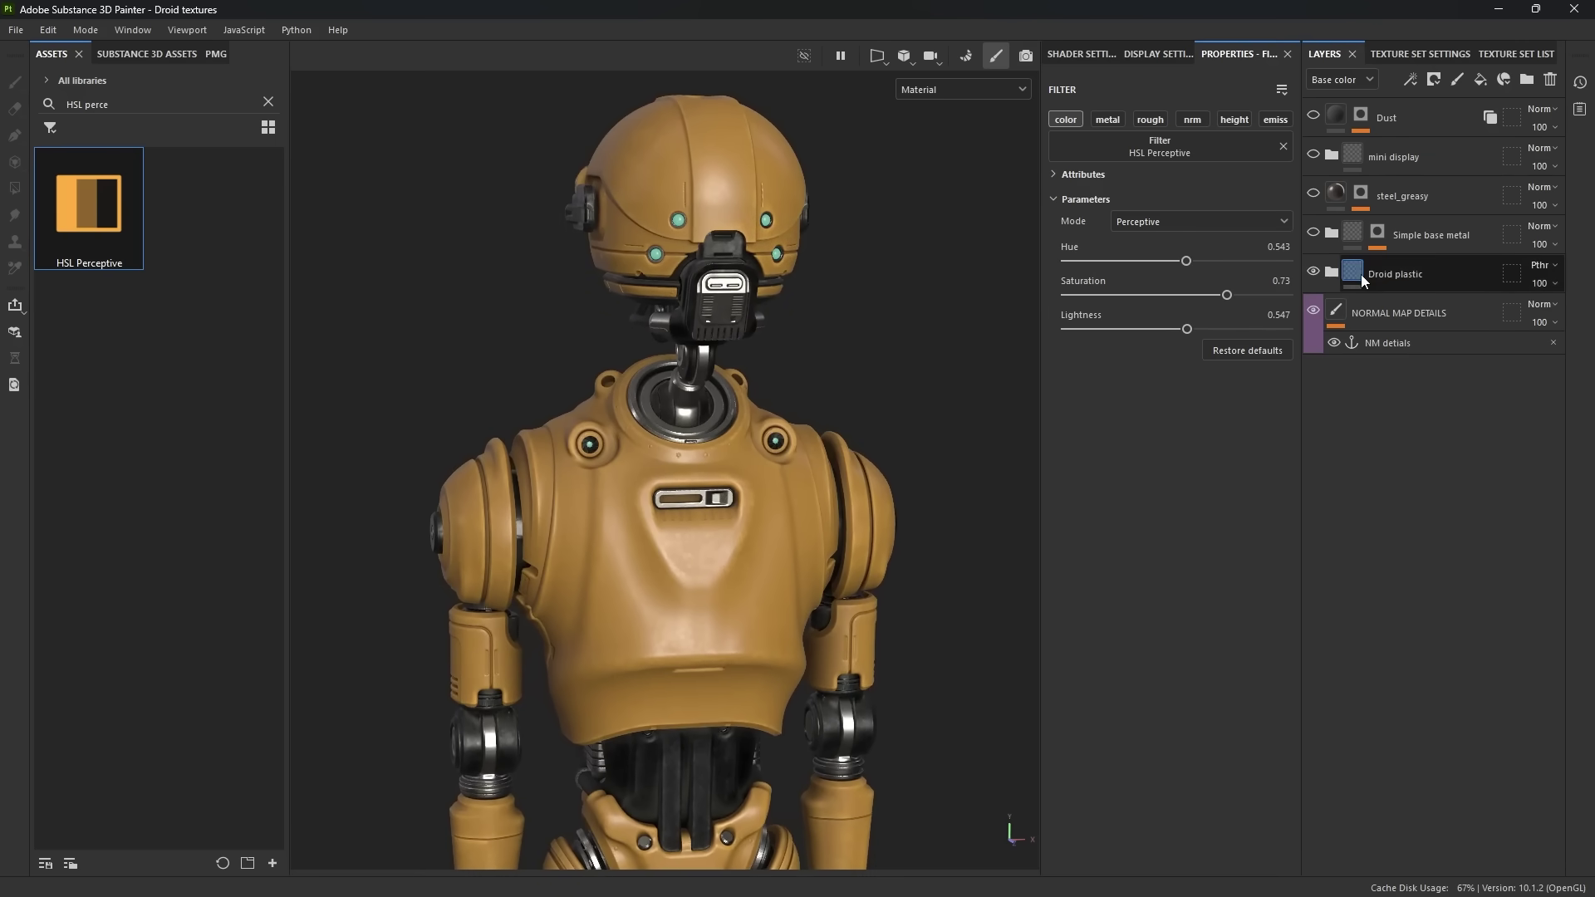
pyautogui.click(1363, 235)
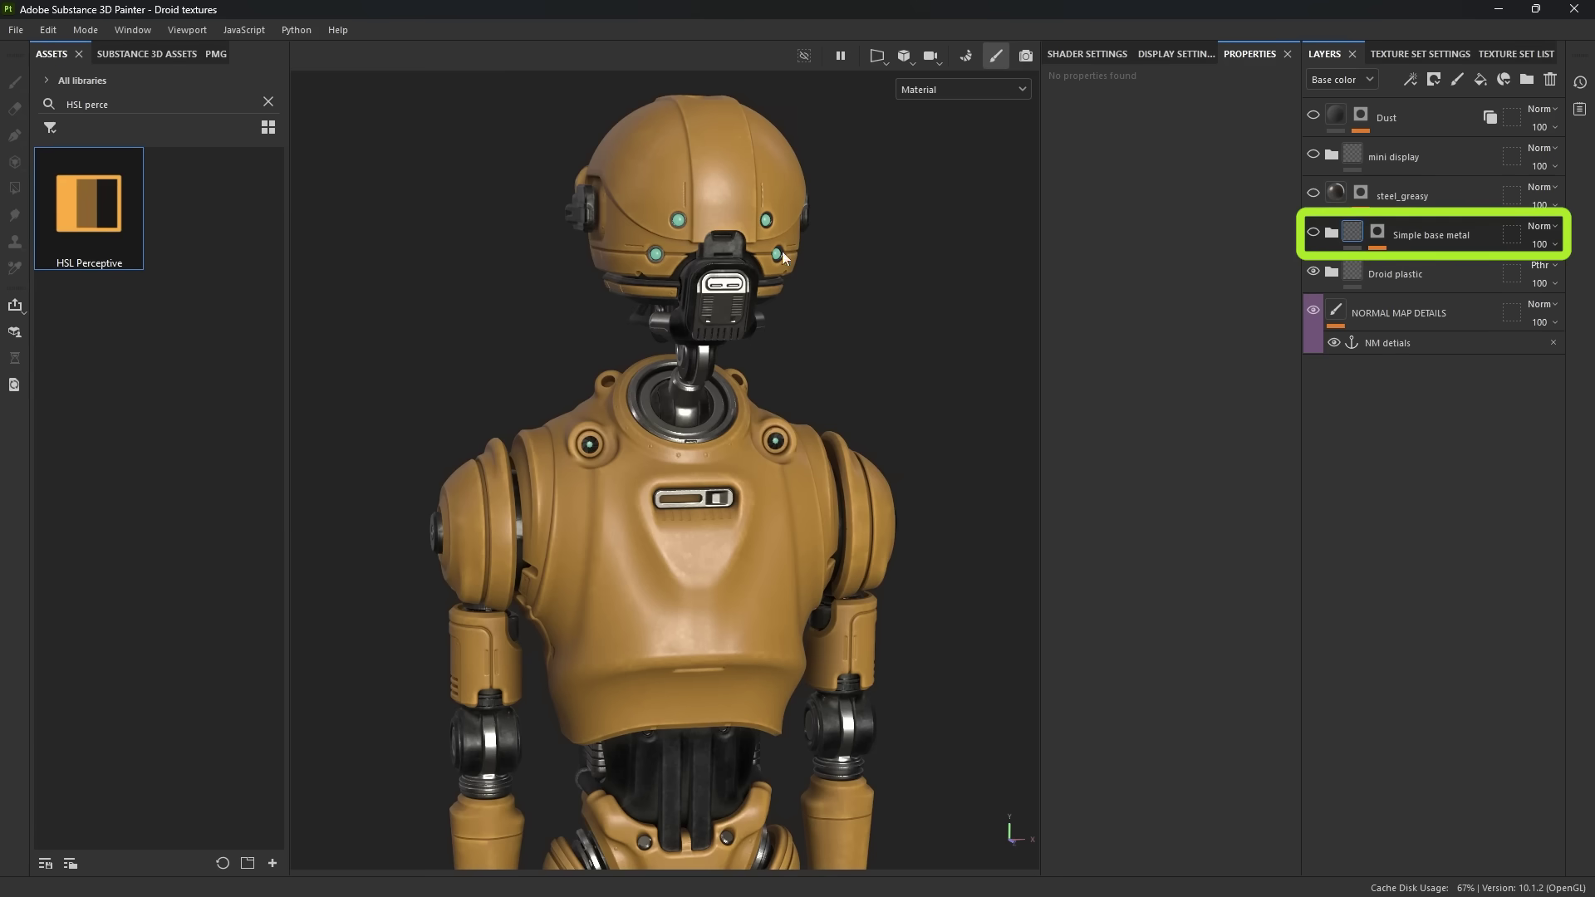
pyautogui.click(1377, 238)
pyautogui.keyDown('shift'); pyautogui.click(1378, 235); pyautogui.keyUp('shift')
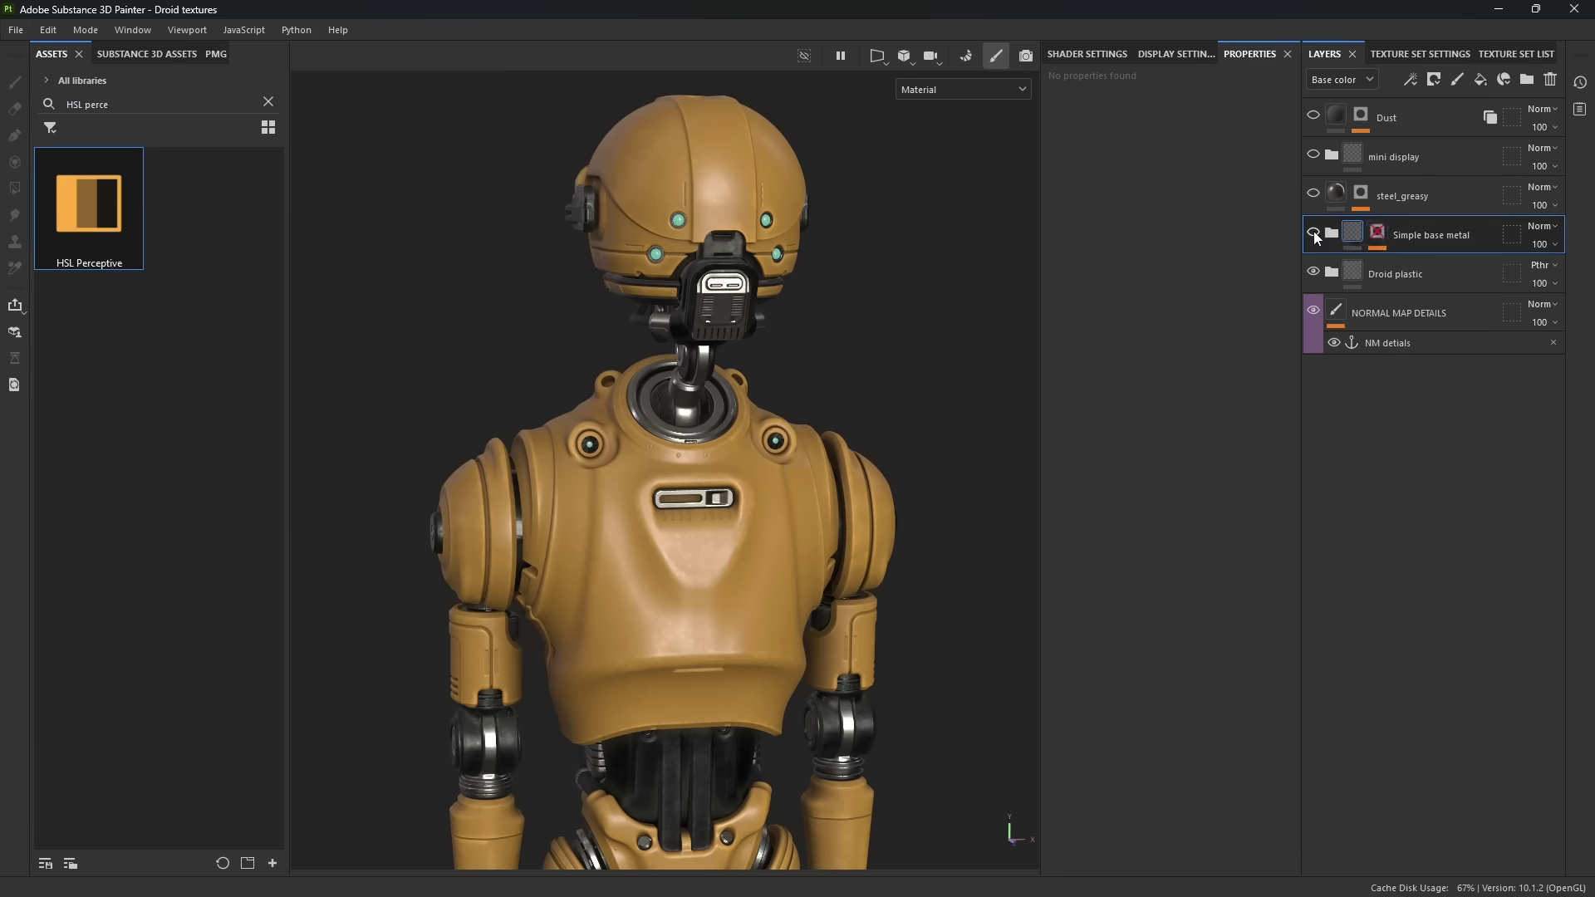
pyautogui.keyDown('alt'); pyautogui.moveTo(895, 407); pyautogui.dragTo(1476, 288); pyautogui.keyUp('alt')
pyautogui.scroll(5, 851, 322)
pyautogui.scroll(-3, 1000, 451)
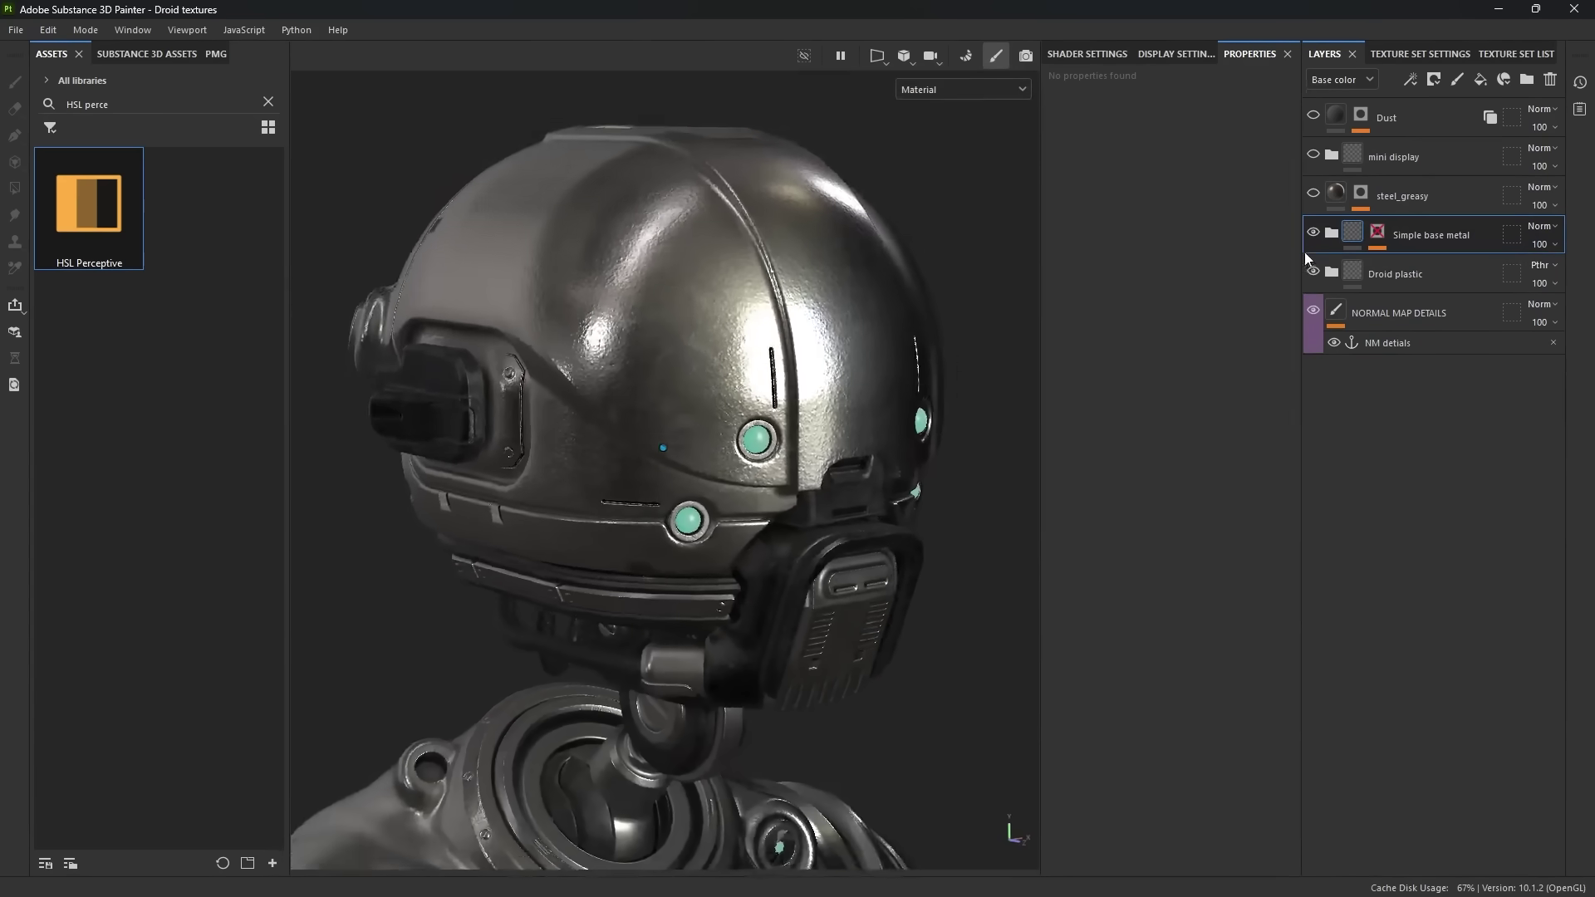
# - Expand the Simple base metal folder to review its fill layers, and collapse it again
pyautogui.click(1331, 235)
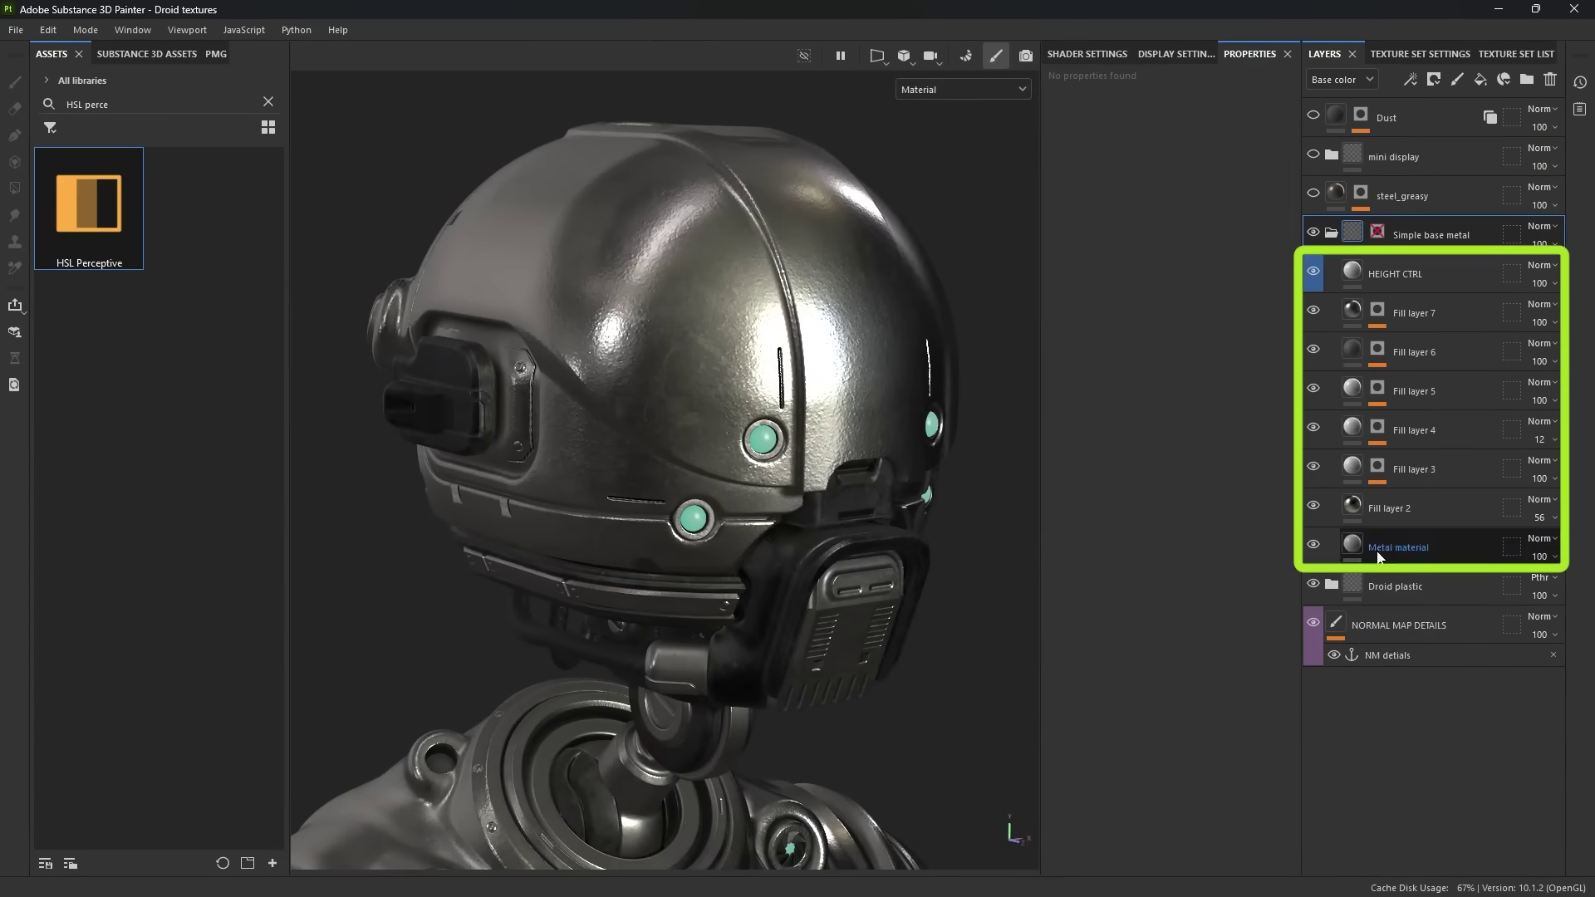
pyautogui.click(1330, 232)
pyautogui.keyDown('alt'); pyautogui.moveTo(623, 203); pyautogui.dragTo(550, 250); pyautogui.keyUp('alt')
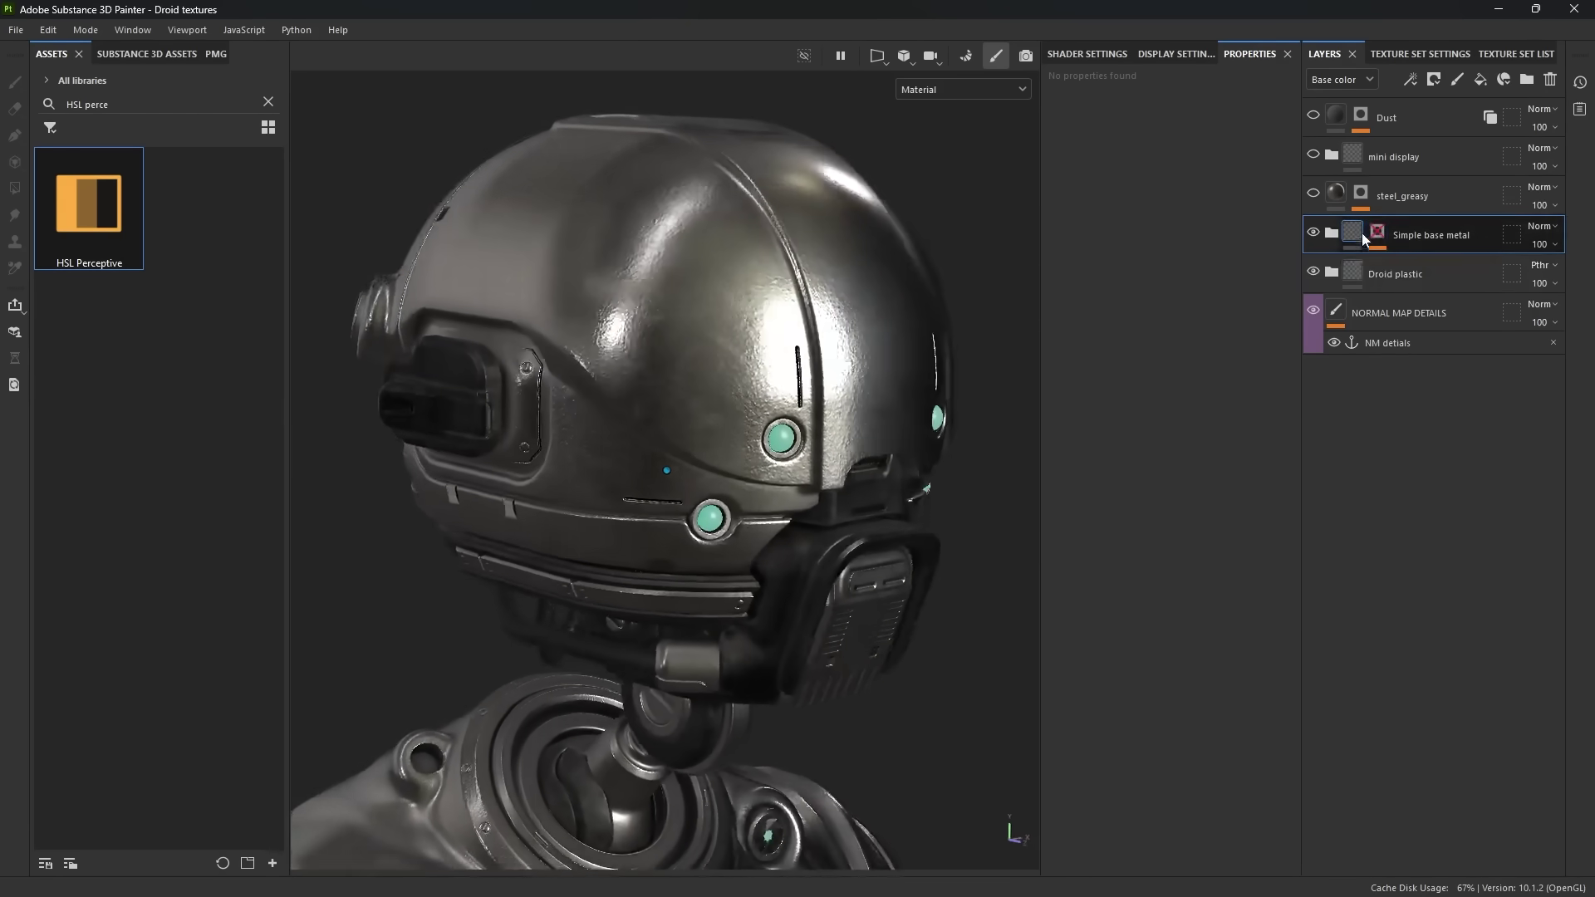
# - Search the assets for "metal" and browse the available metal materials
pyautogui.click(269, 102)
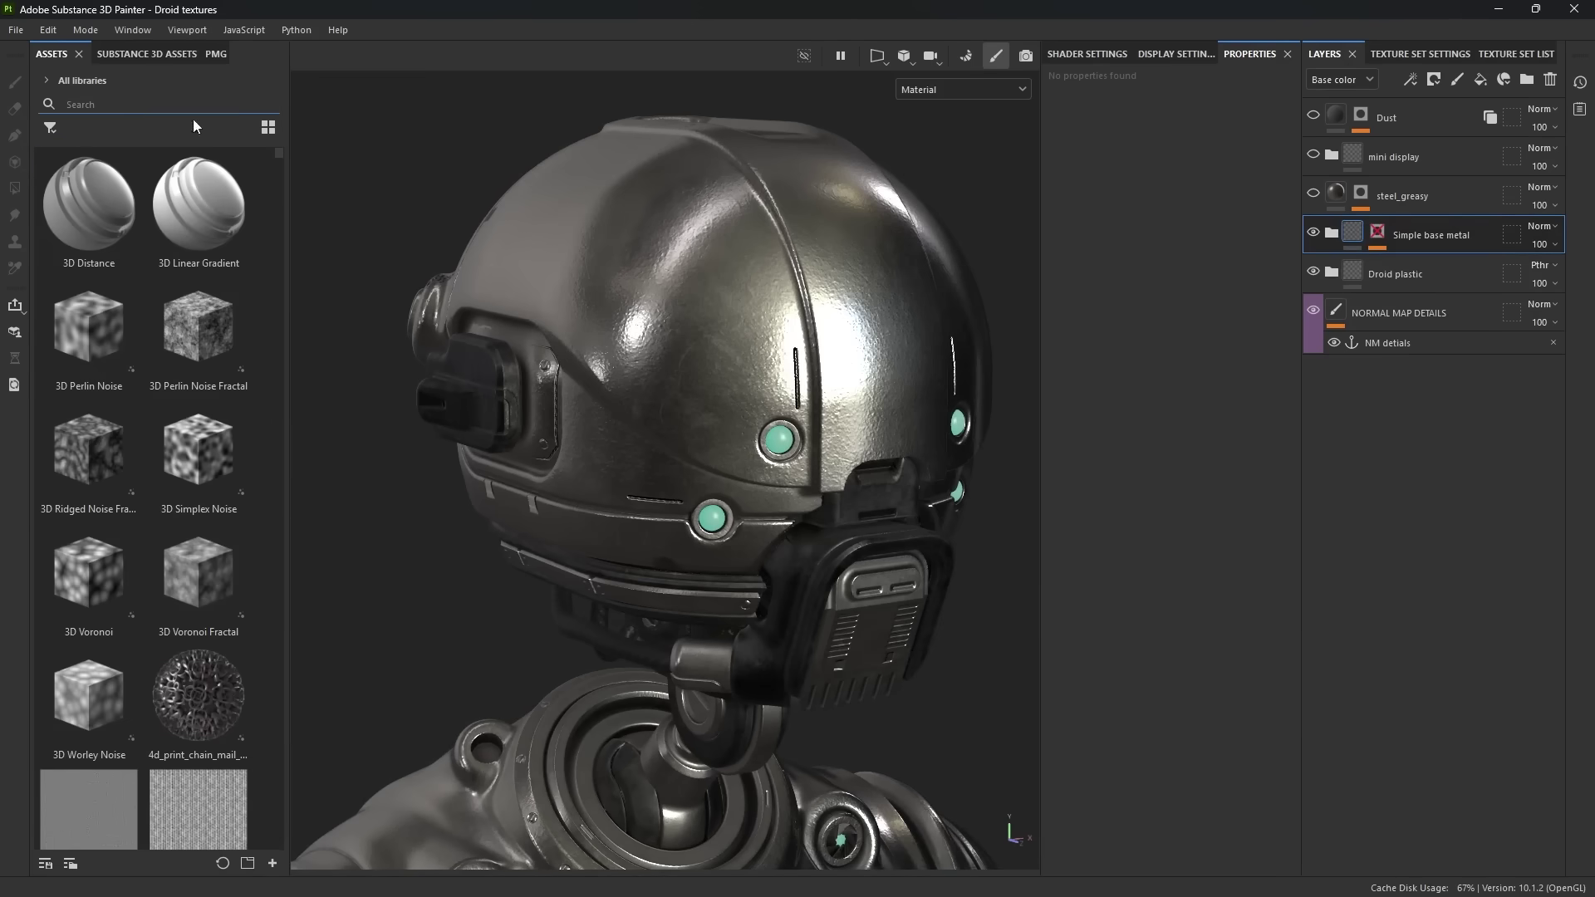
pyautogui.write('metal')
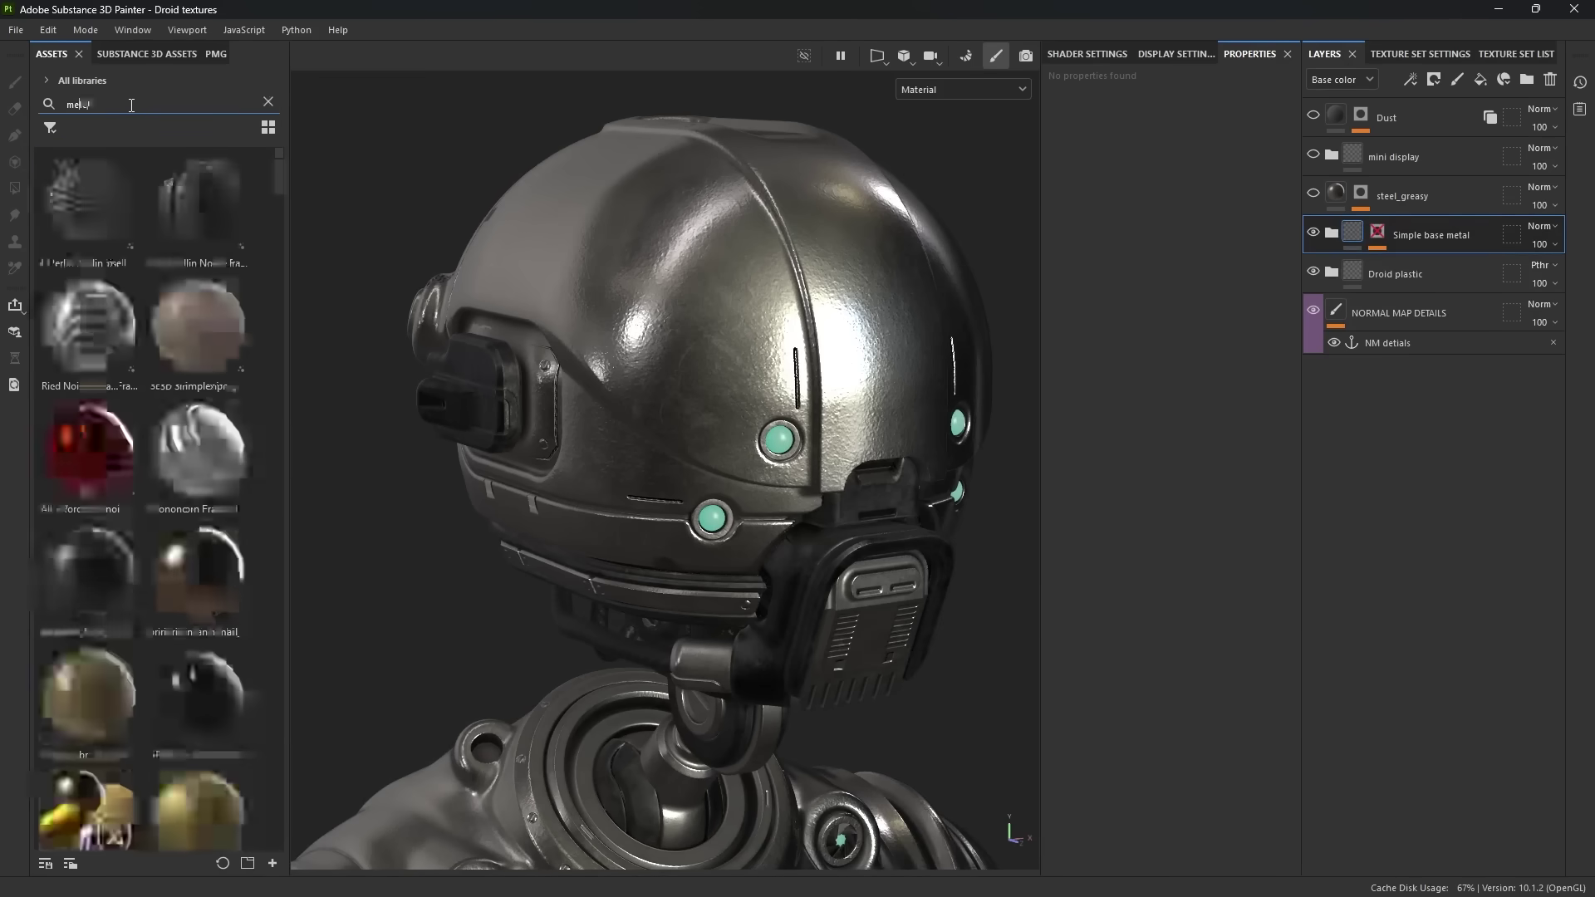
pyautogui.scroll(-10, 136, 432)
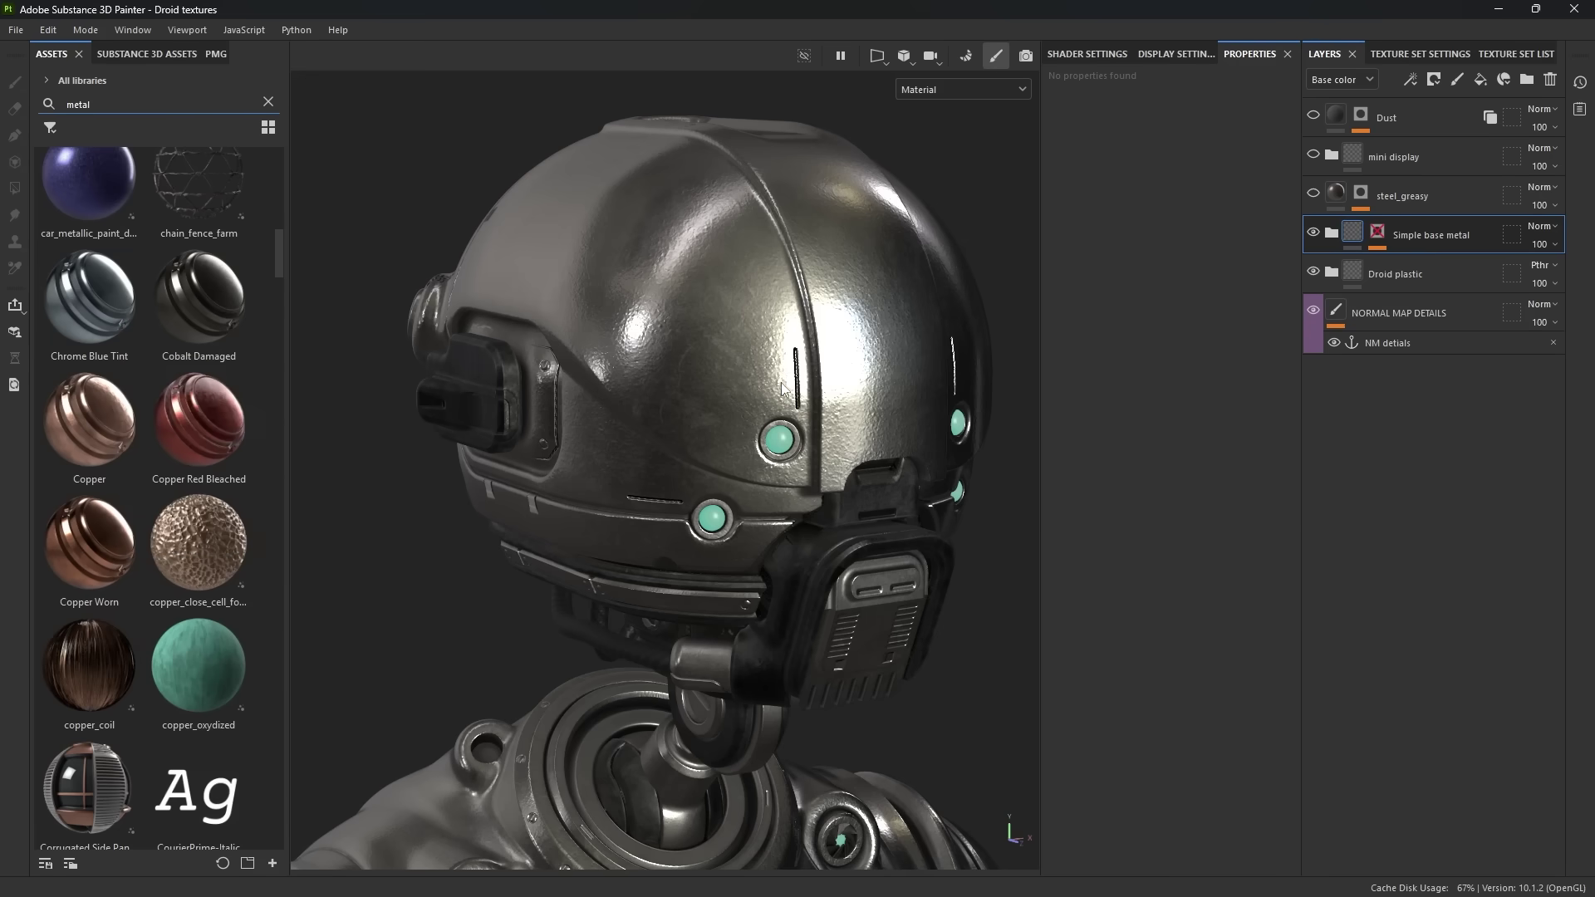
# - Re-enable the Simple base metal folder's mask and inspect the worn metal edges on the helmet
pyautogui.click(1379, 233)
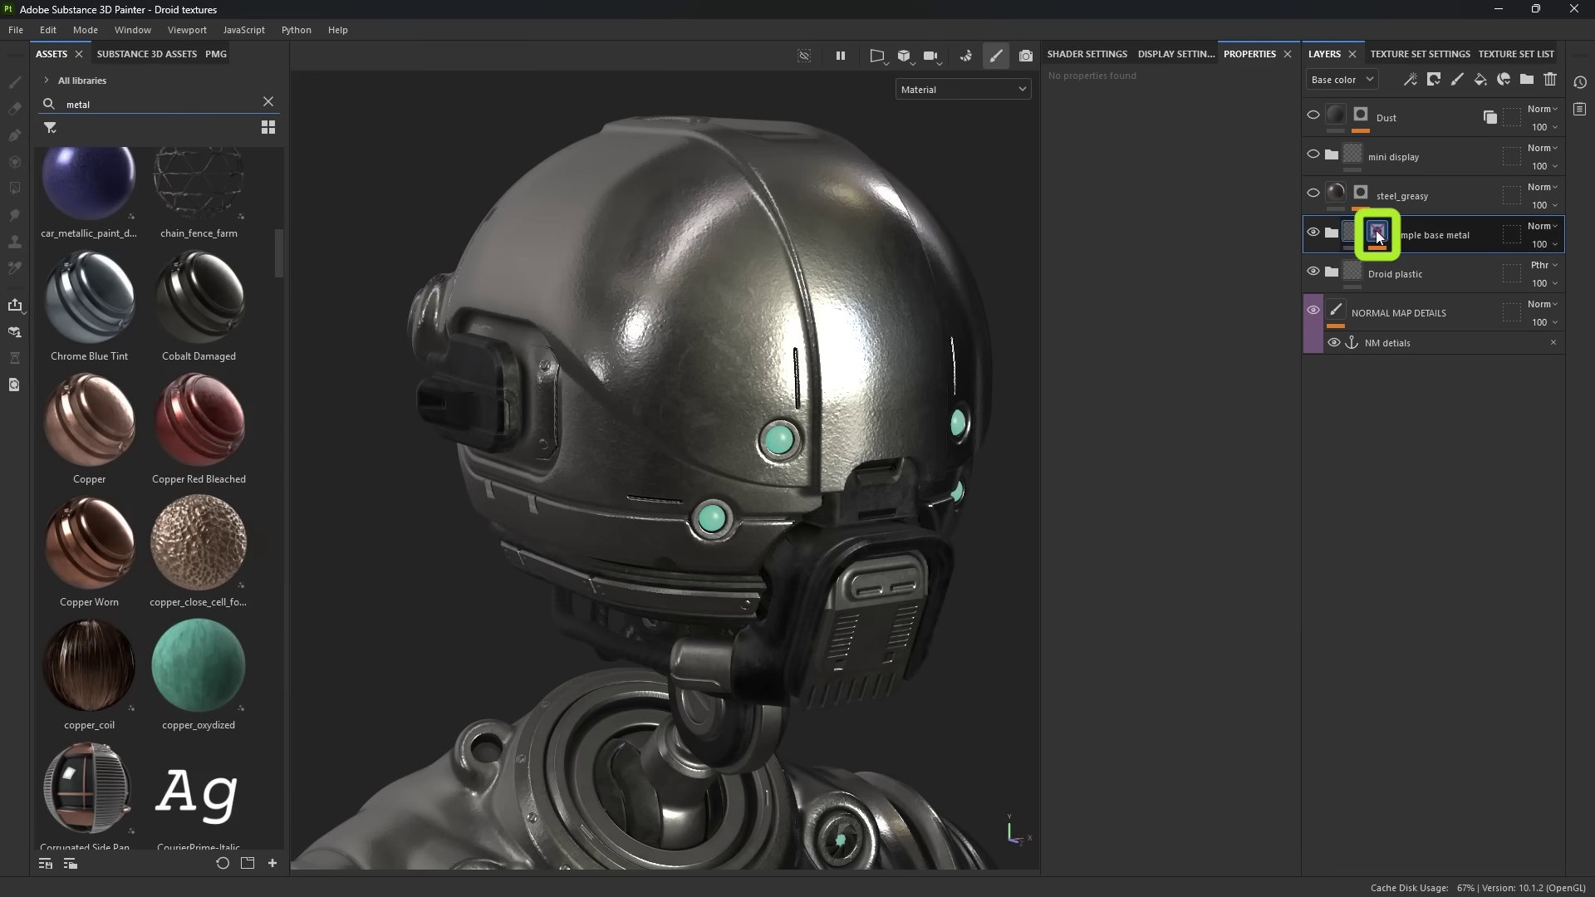
pyautogui.keyDown('shift'); pyautogui.click(1376, 231); pyautogui.keyUp('shift')
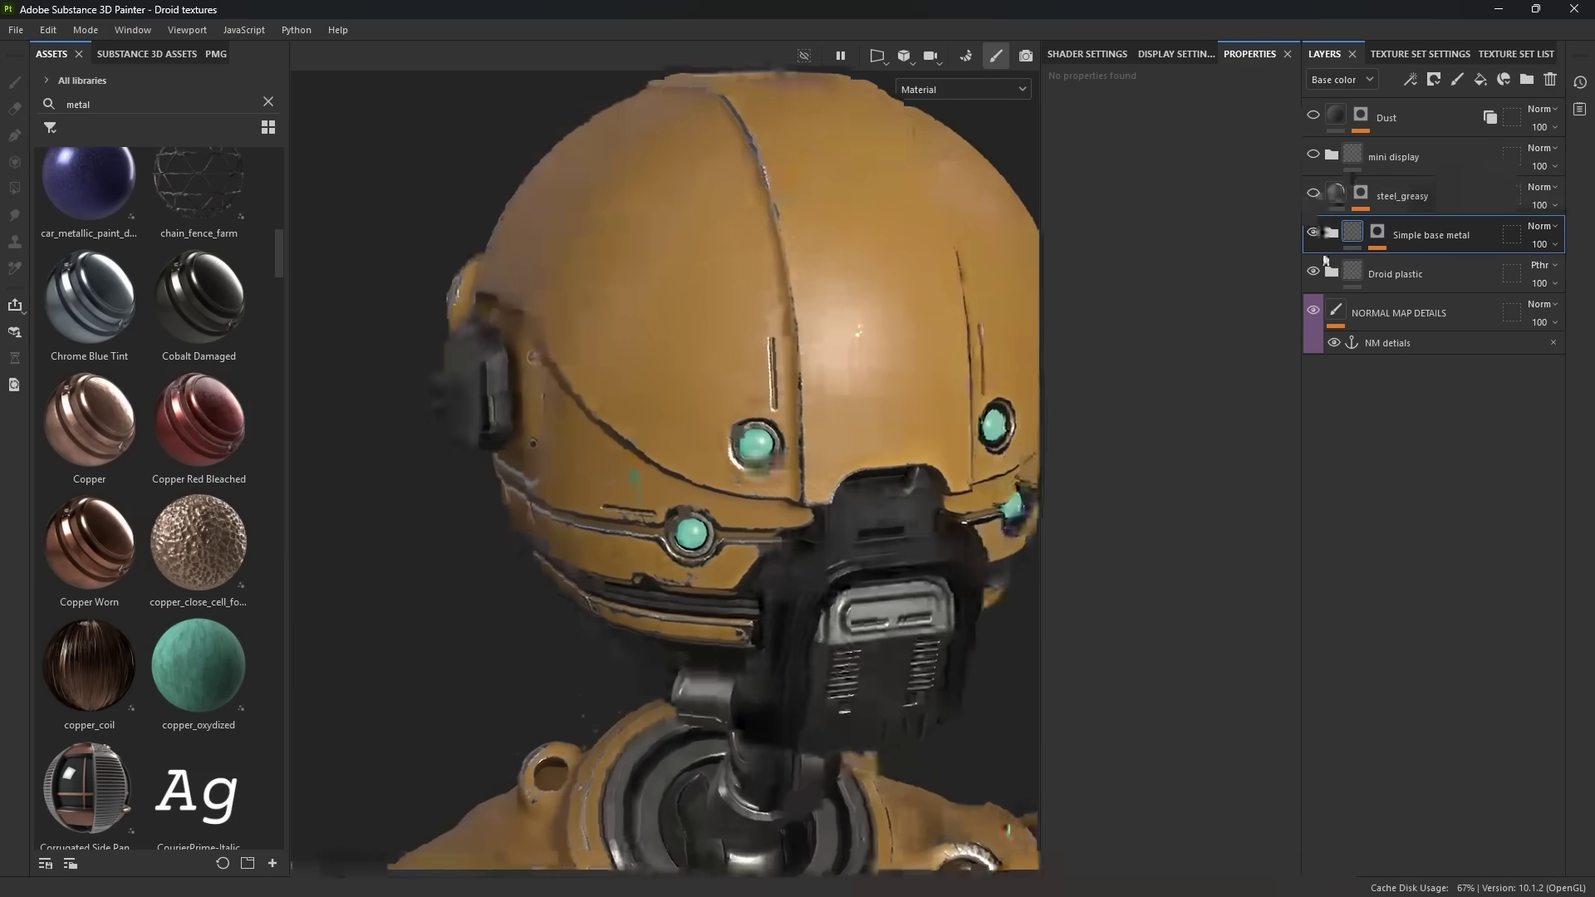
pyautogui.moveTo(815, 447)
pyautogui.keyDown('alt'); pyautogui.mouseDown()
pyautogui.moveTo(922, 446)
pyautogui.moveTo(815, 446)
pyautogui.mouseUp(); pyautogui.keyUp('alt')
pyautogui.scroll(3, 815, 446)
pyautogui.scroll(-2, 815, 446)
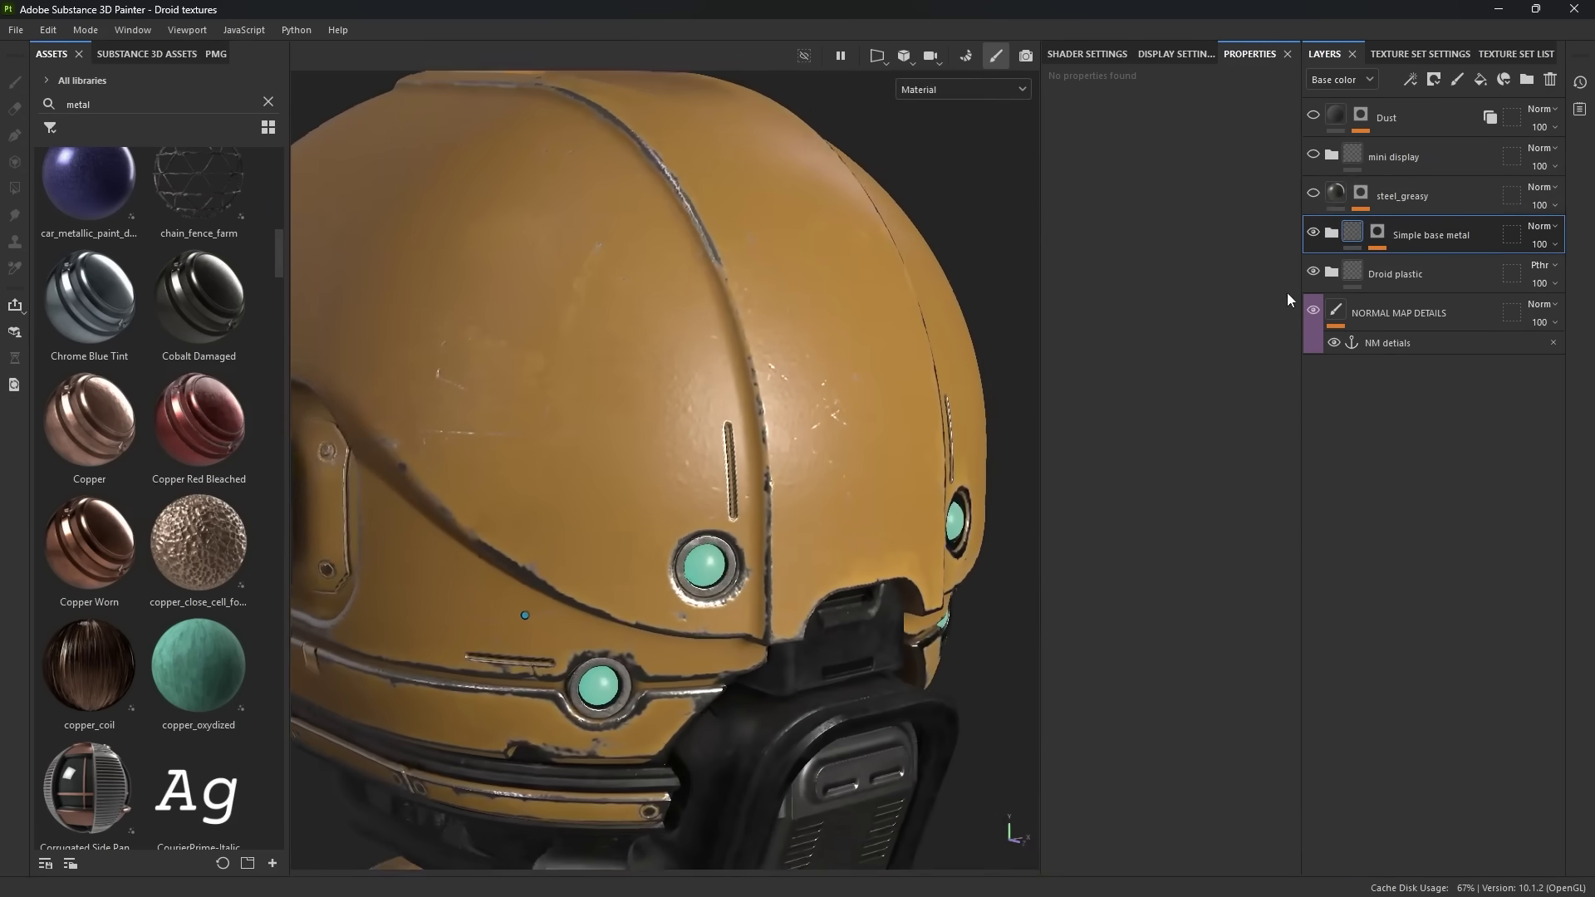
# - View the droid's upper body with the side panels hidden, and restore the panels
pyautogui.press('Tab')
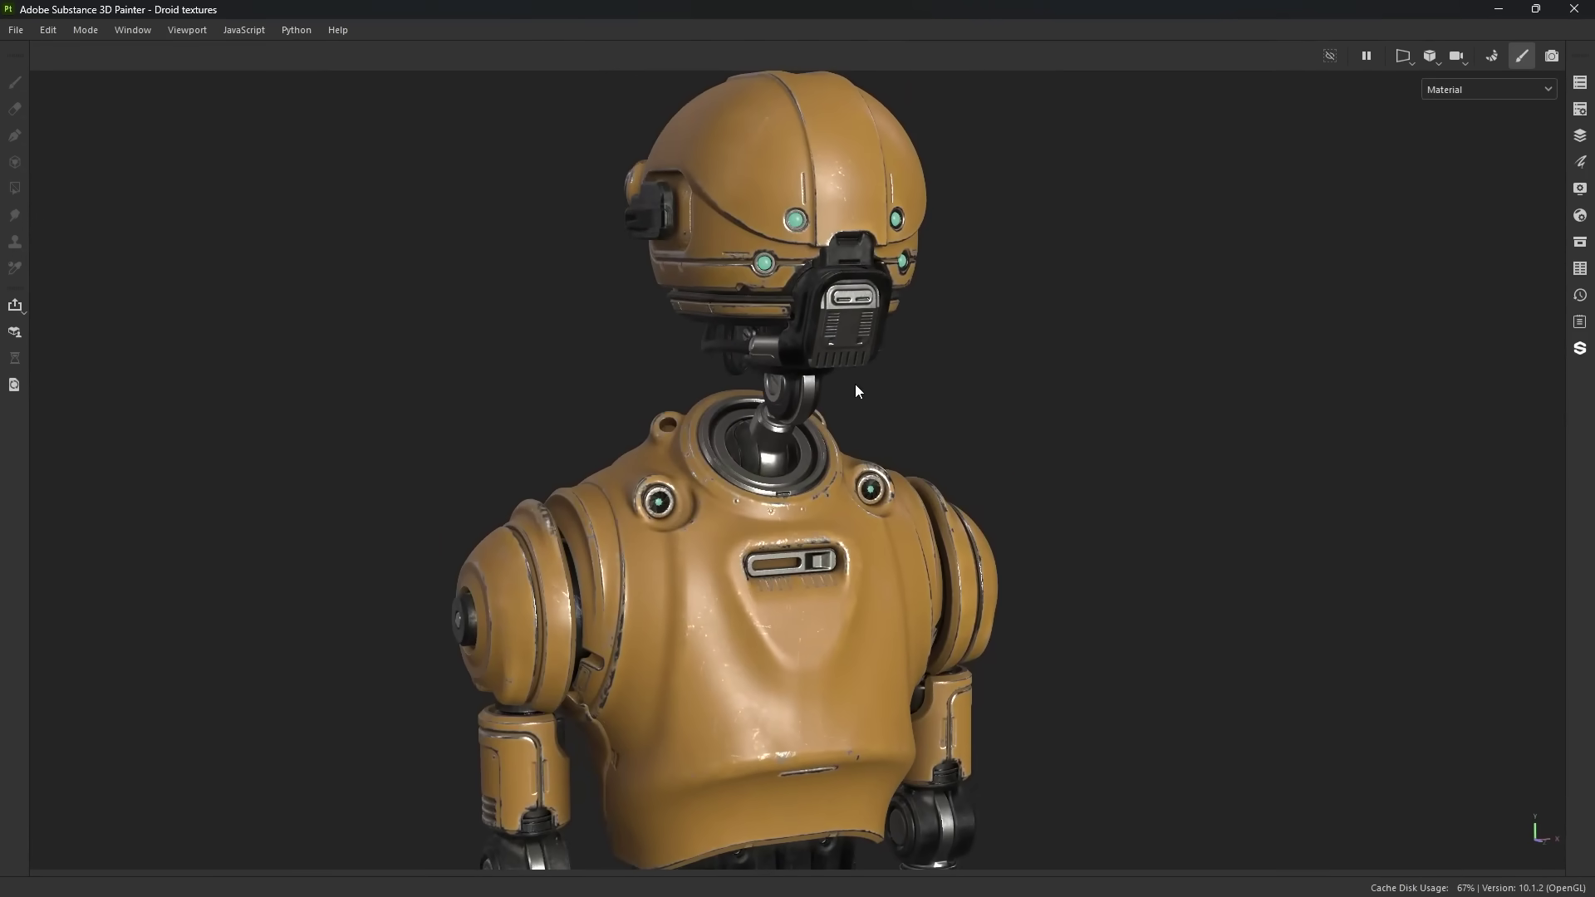
pyautogui.press('Tab')
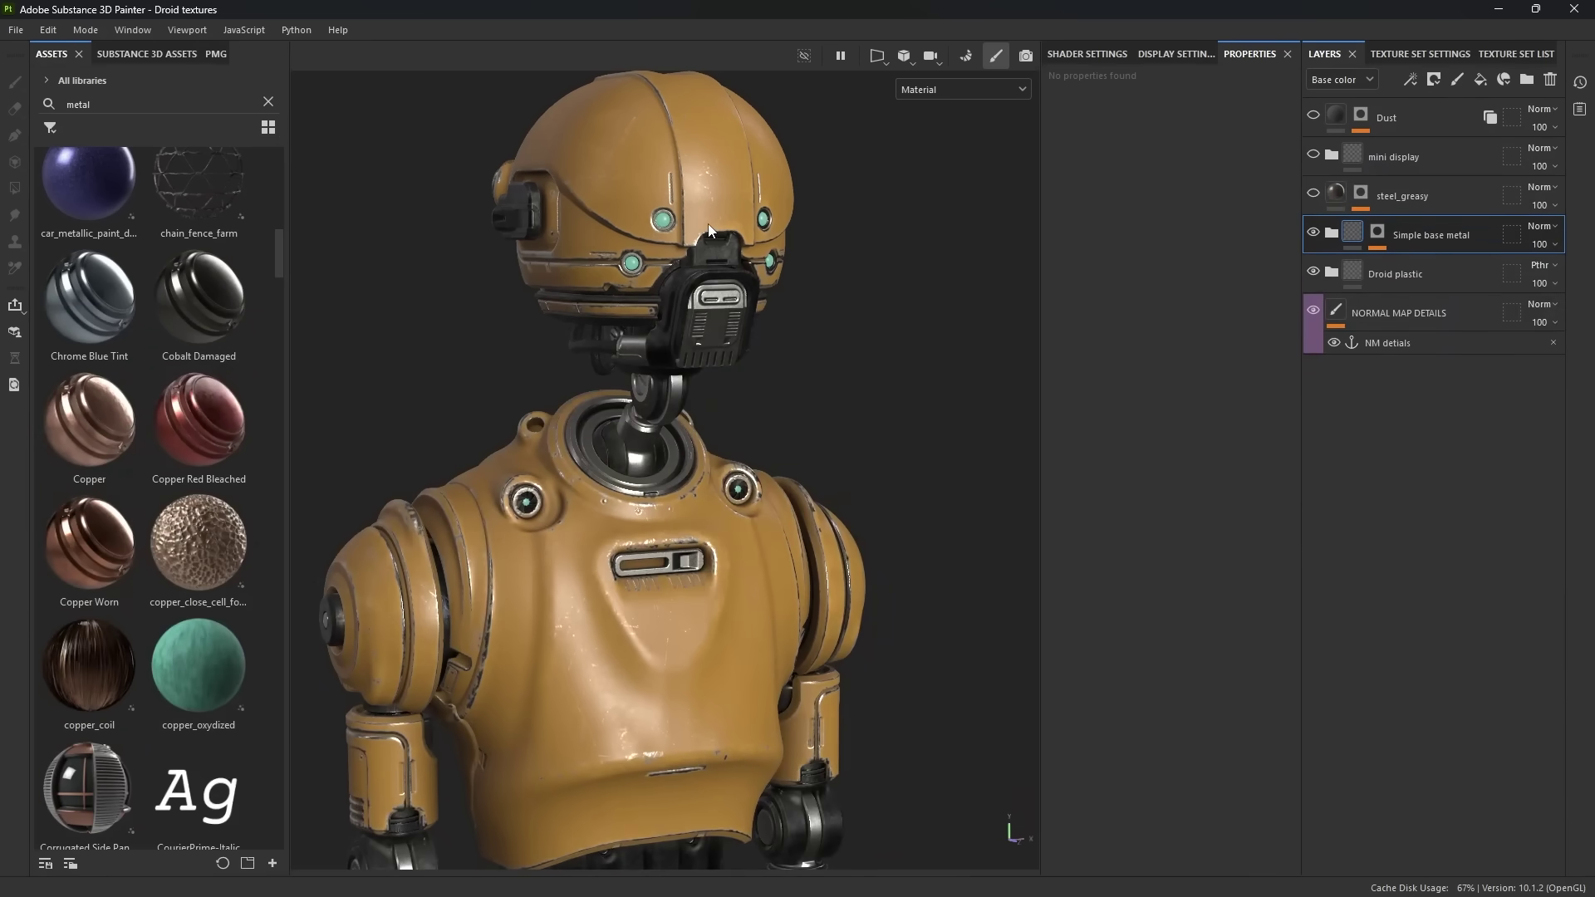
pyautogui.keyDown('alt'); pyautogui.moveTo(708, 225); pyautogui.dragTo(735, 239, button='middle'); pyautogui.keyUp('alt')
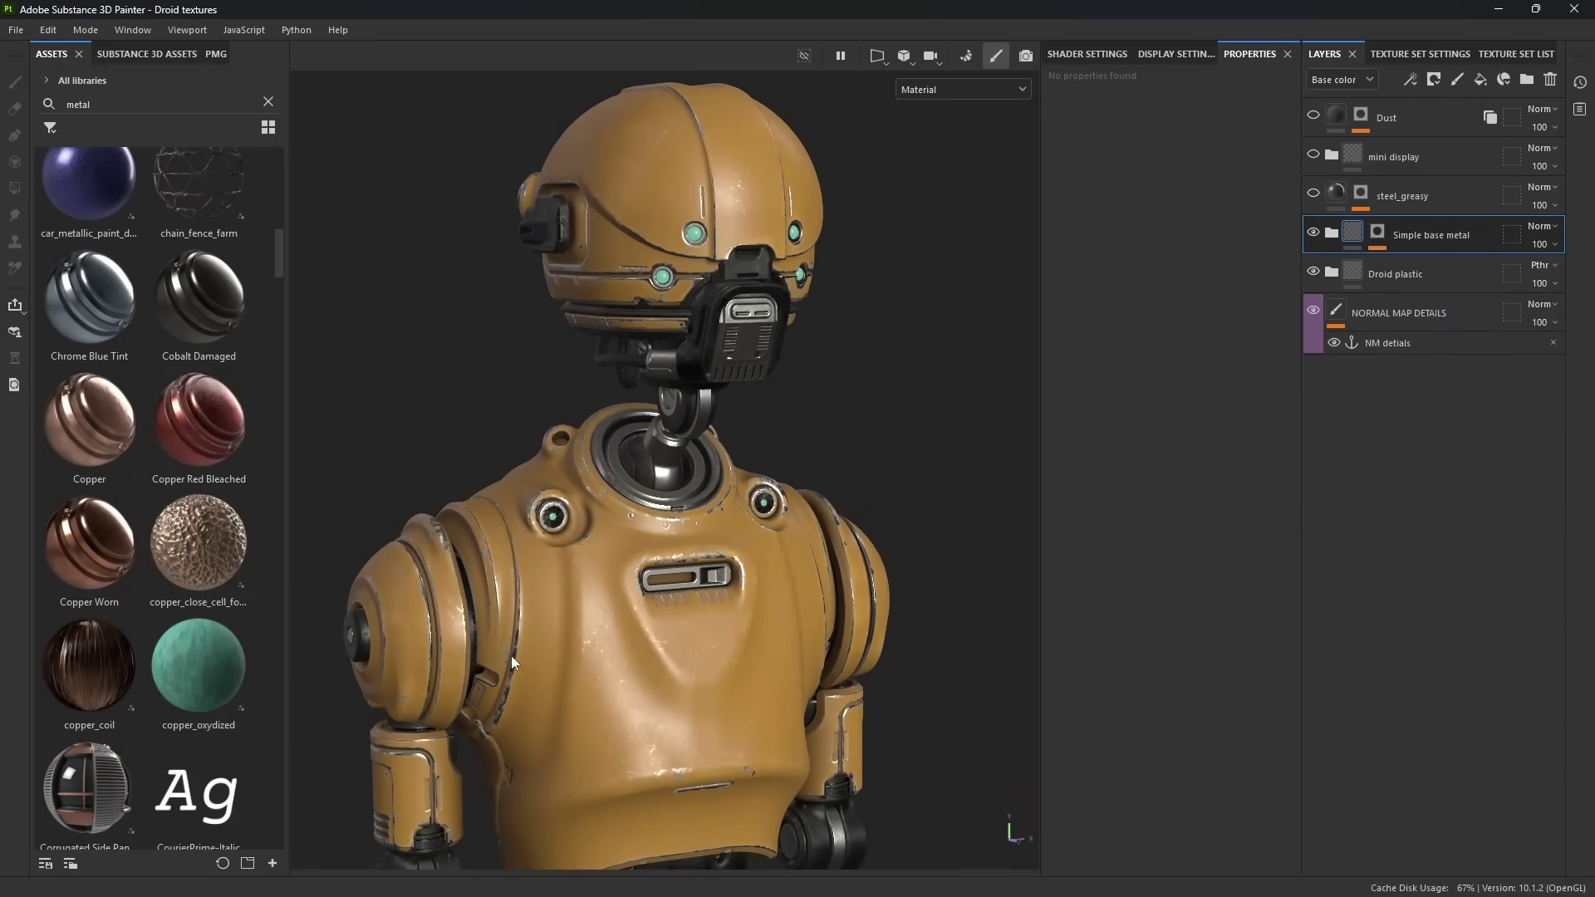
# - Expand the Simple base metal folder, select its HEIGHT CTRL layer, and examine the worn edges and scratches around the shoulder up close
pyautogui.click(1331, 235)
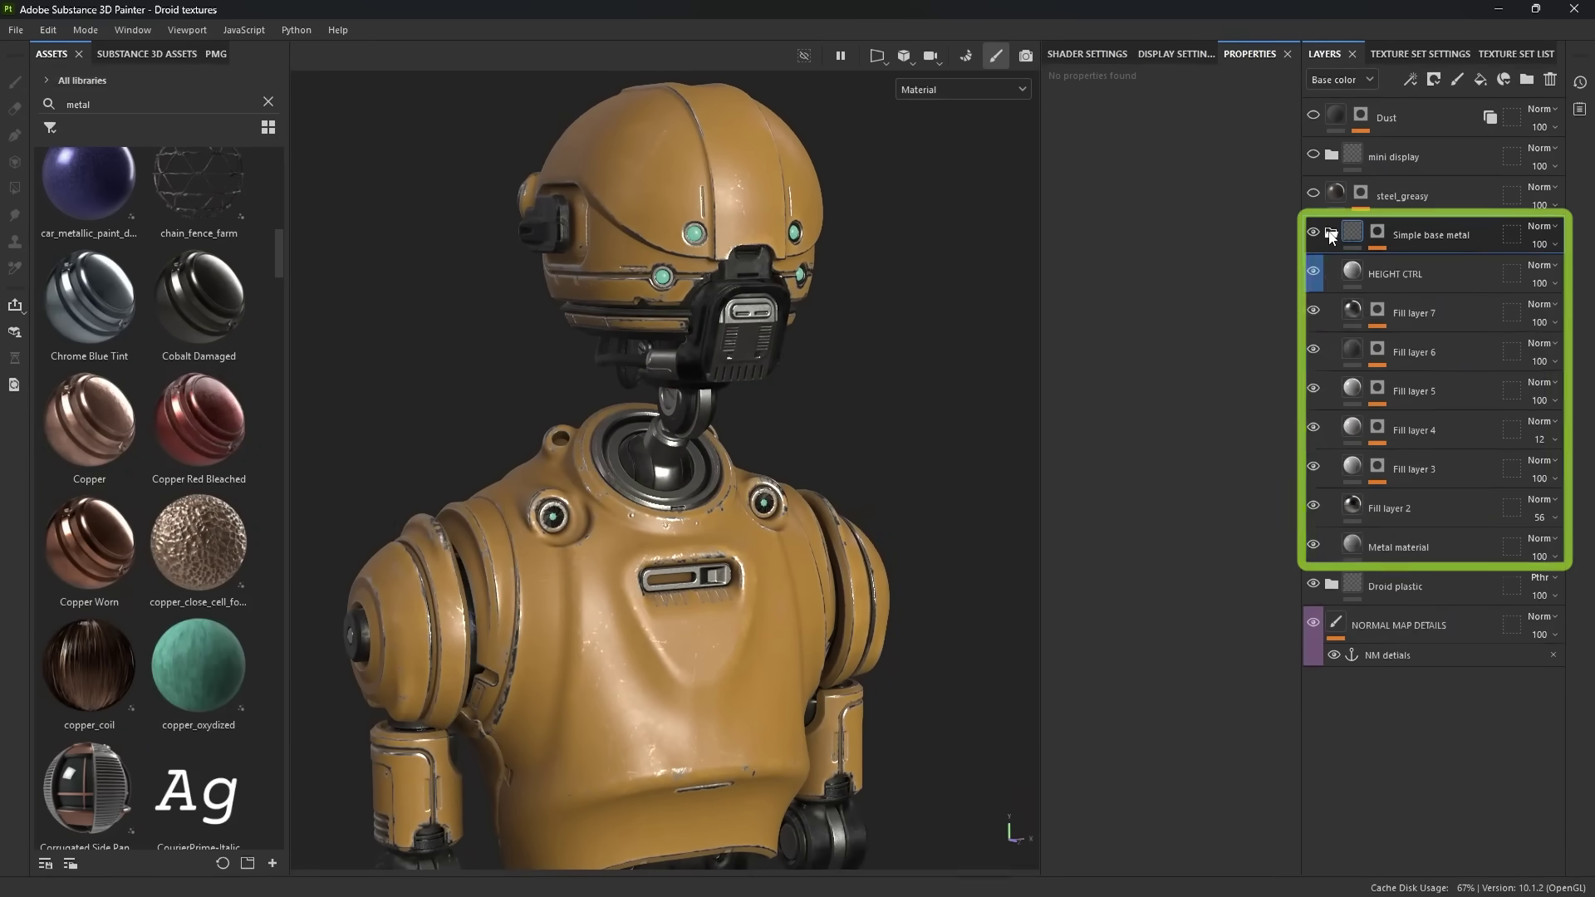
pyautogui.click(1419, 275)
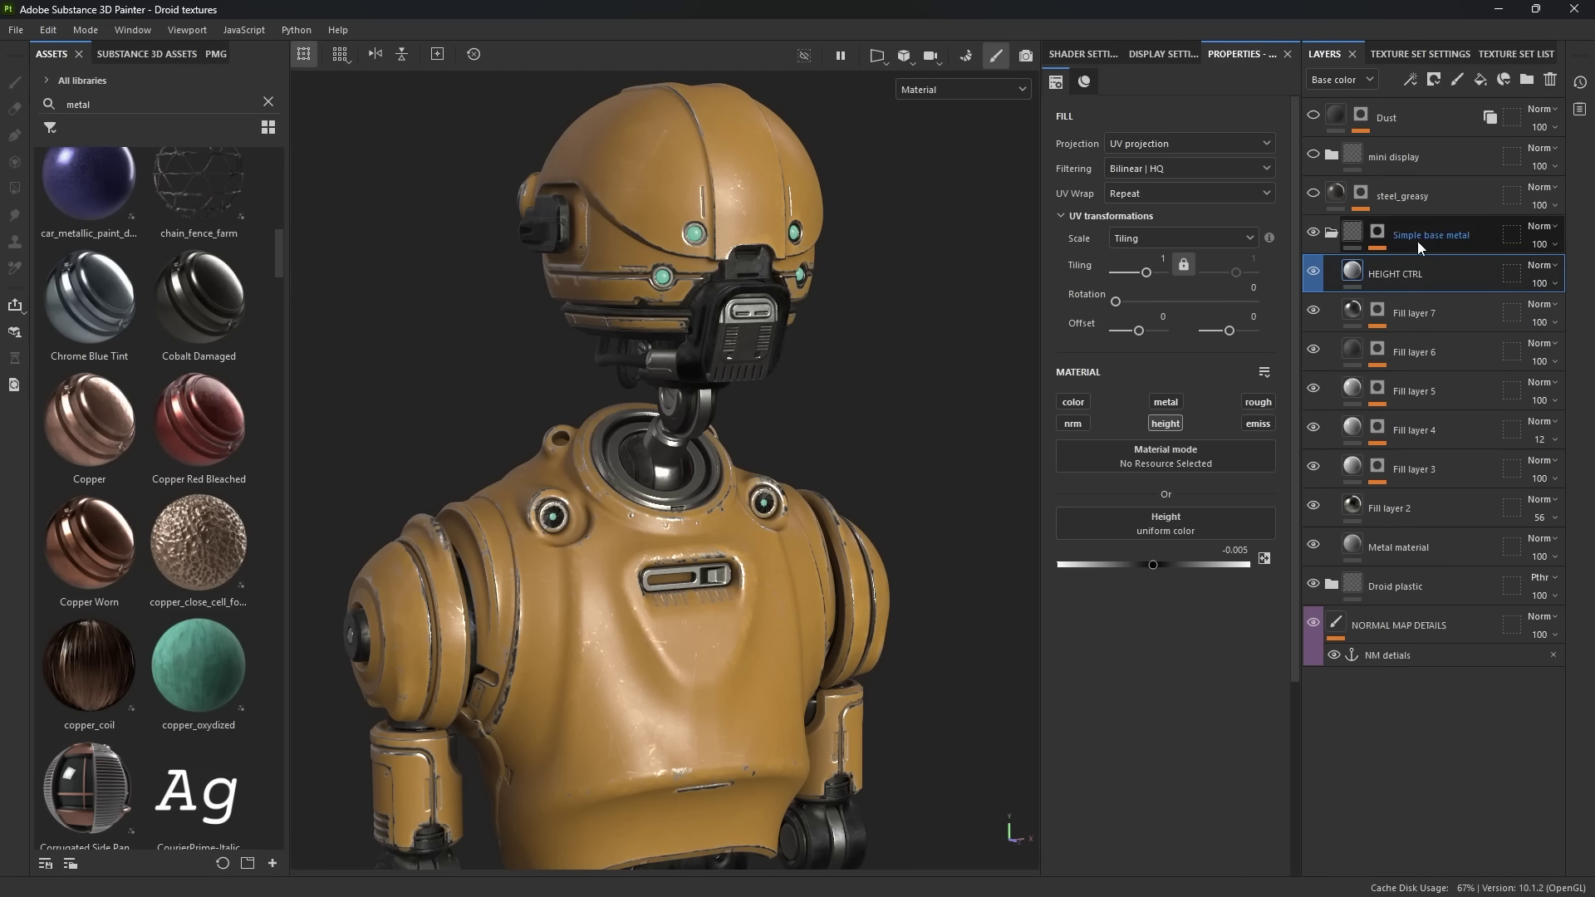
pyautogui.click(1165, 424)
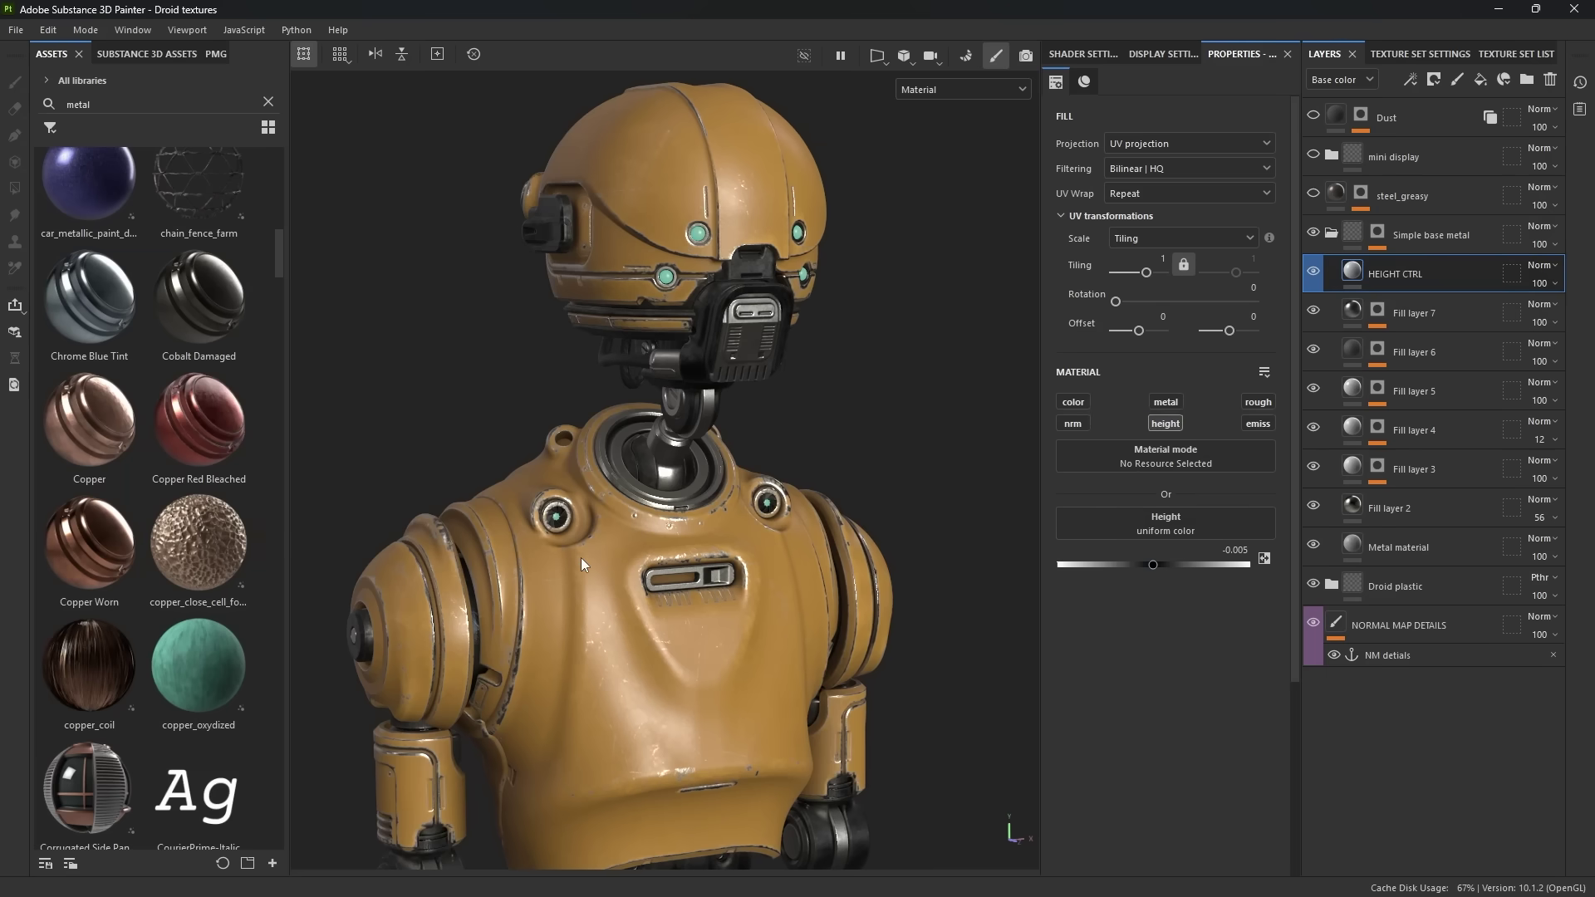
pyautogui.keyDown('alt'); pyautogui.moveTo(581, 590); pyautogui.dragTo(661, 496); pyautogui.keyUp('alt')
pyautogui.keyDown('alt'); pyautogui.moveTo(661, 496); pyautogui.dragTo(626, 496, button='right'); pyautogui.keyUp('alt')
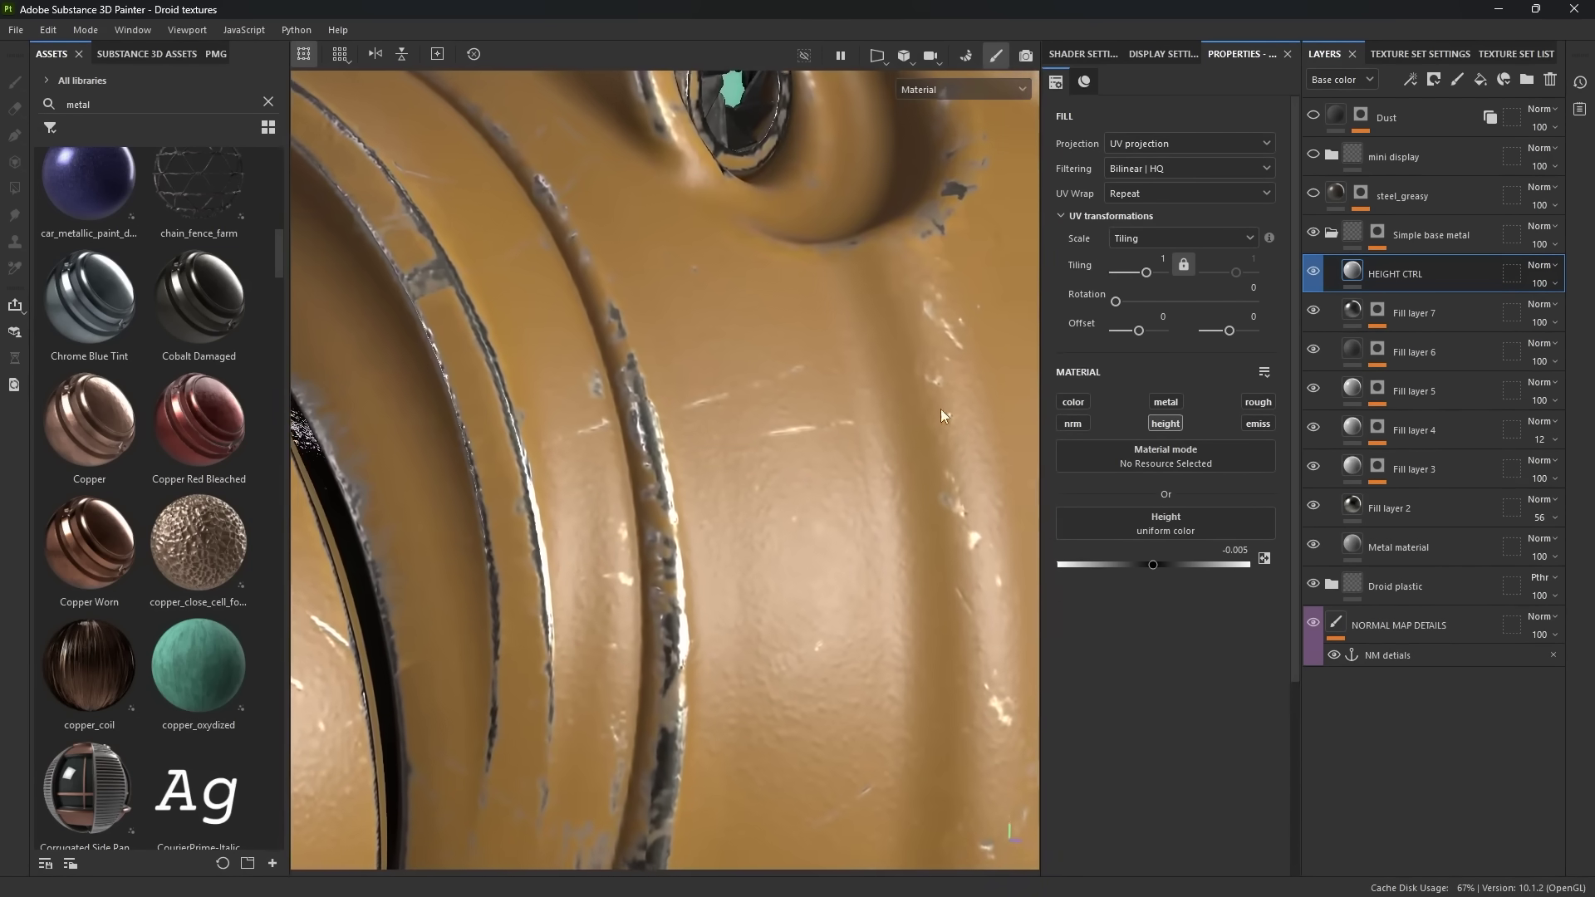
# - Compare the chest scratches and worn shoulder edges with the HEIGHT CTRL layer hidden and shown
pyautogui.click(1314, 270)
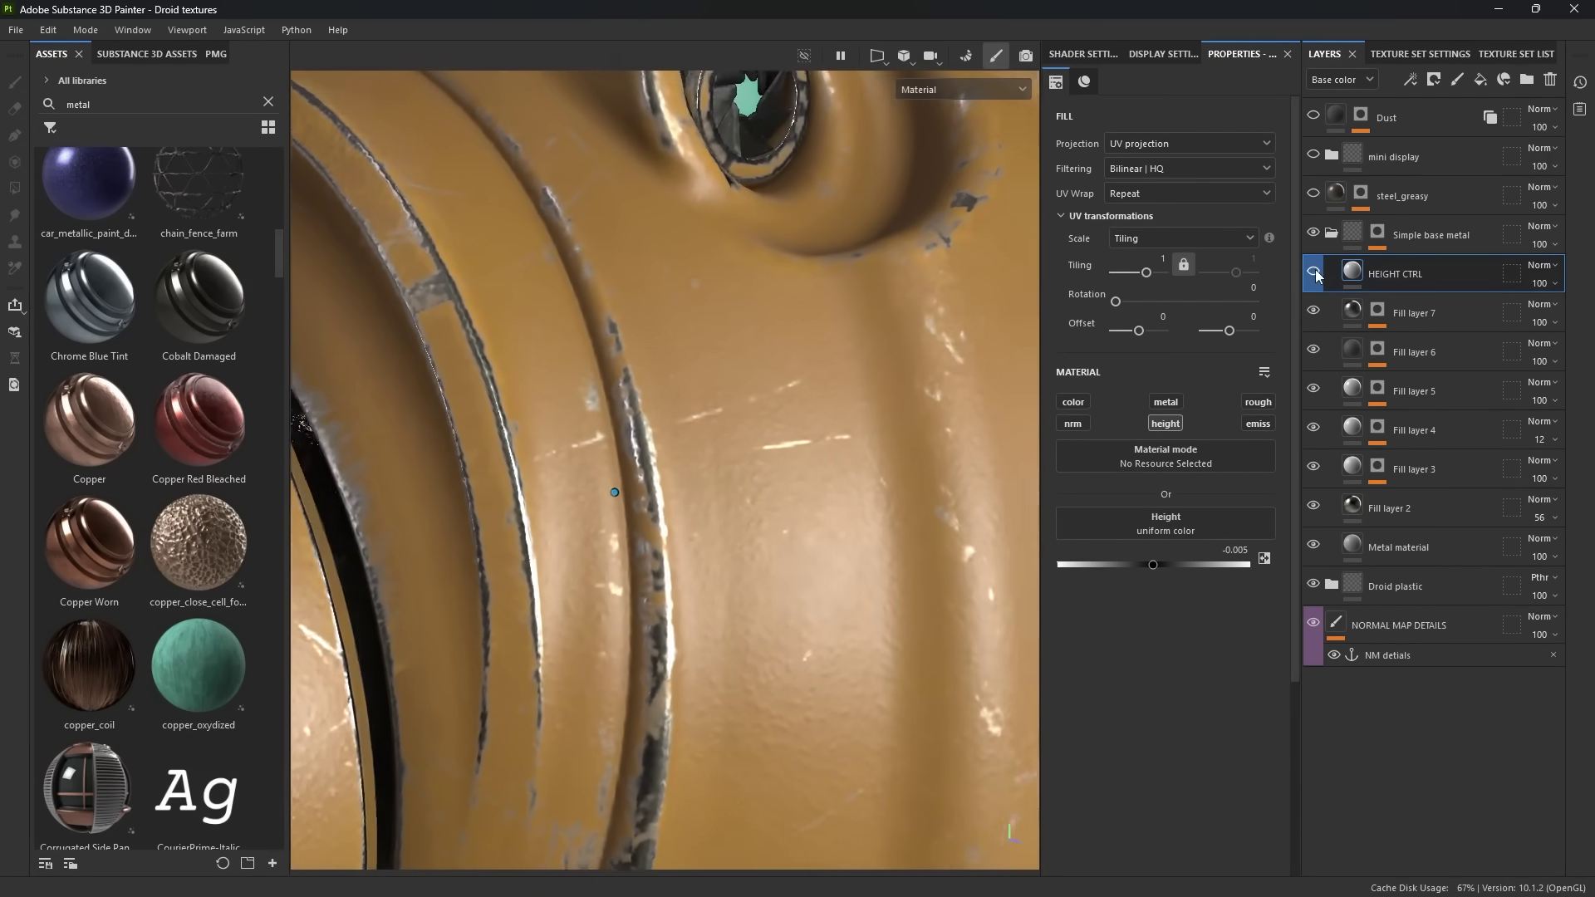
pyautogui.click(1314, 270)
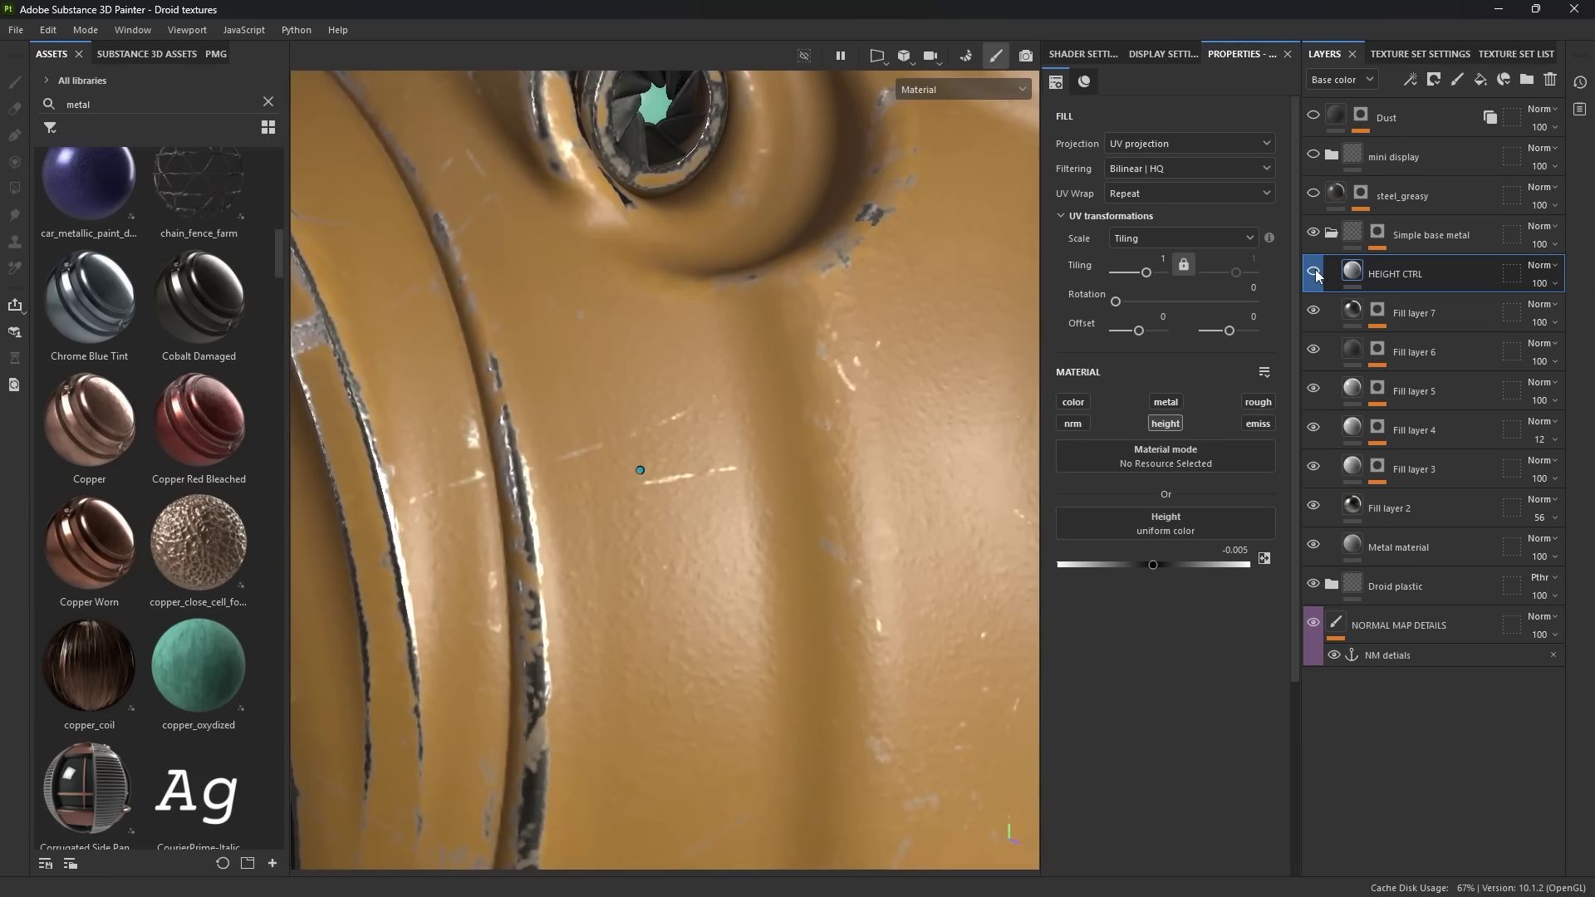
pyautogui.moveTo(661, 505)
pyautogui.keyDown('alt'); pyautogui.mouseDown(button='right')
pyautogui.moveTo(681, 517)
pyautogui.moveTo(666, 532)
pyautogui.mouseUp(button='right'); pyautogui.keyUp('alt')
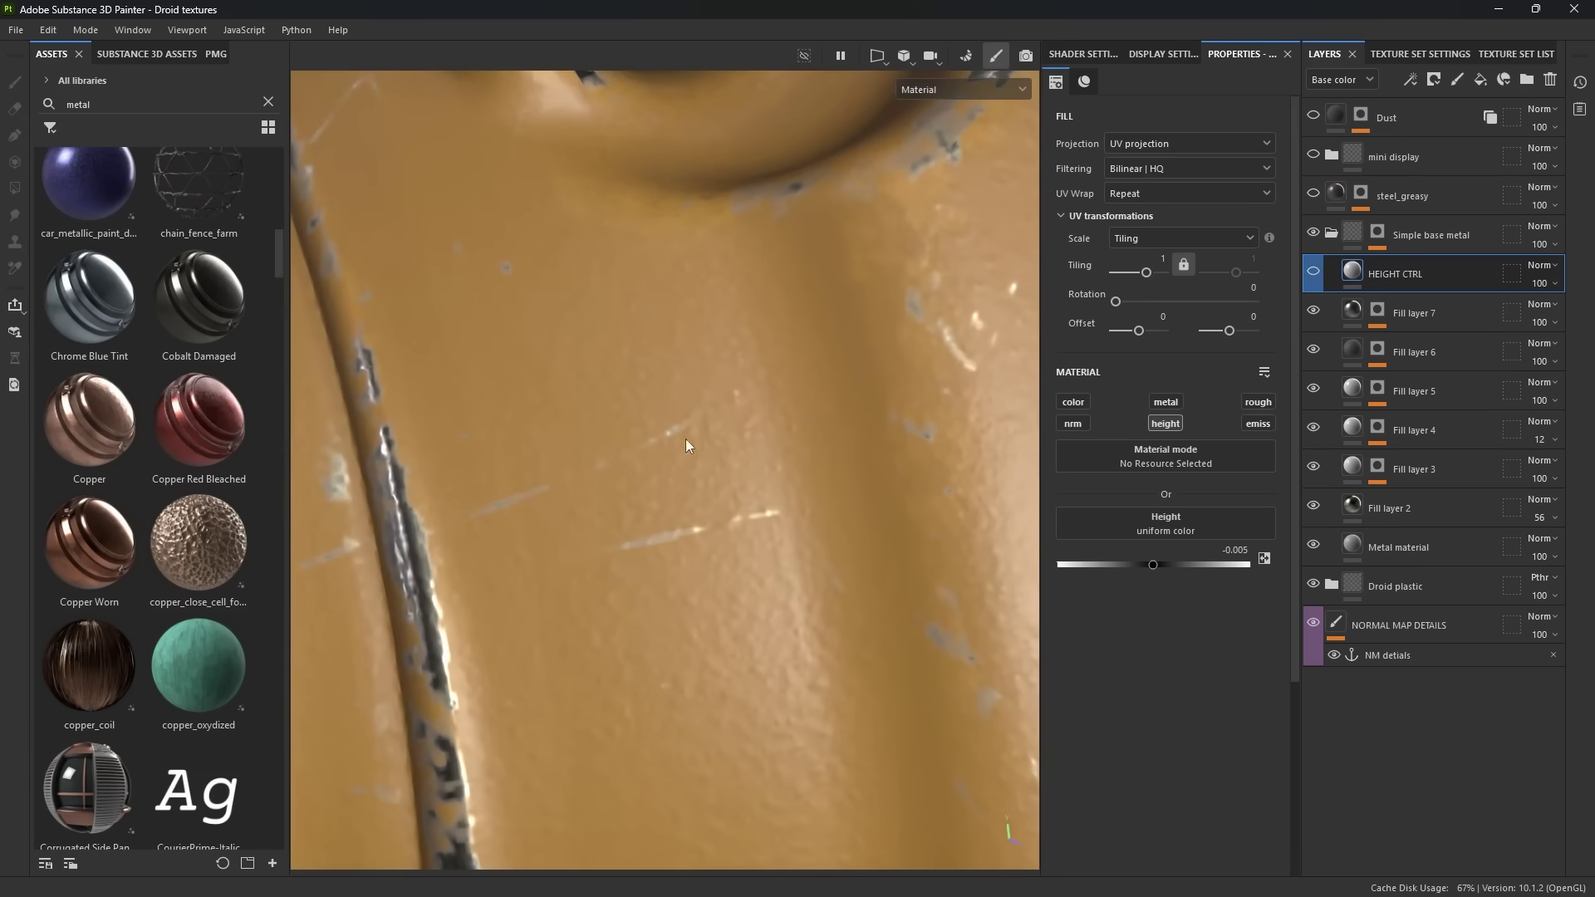
pyautogui.keyDown('alt'); pyautogui.moveTo(480, 540); pyautogui.dragTo(623, 553); pyautogui.keyUp('alt')
pyautogui.keyDown('alt'); pyautogui.moveTo(623, 552); pyautogui.dragTo(765, 587, button='right'); pyautogui.keyUp('alt')
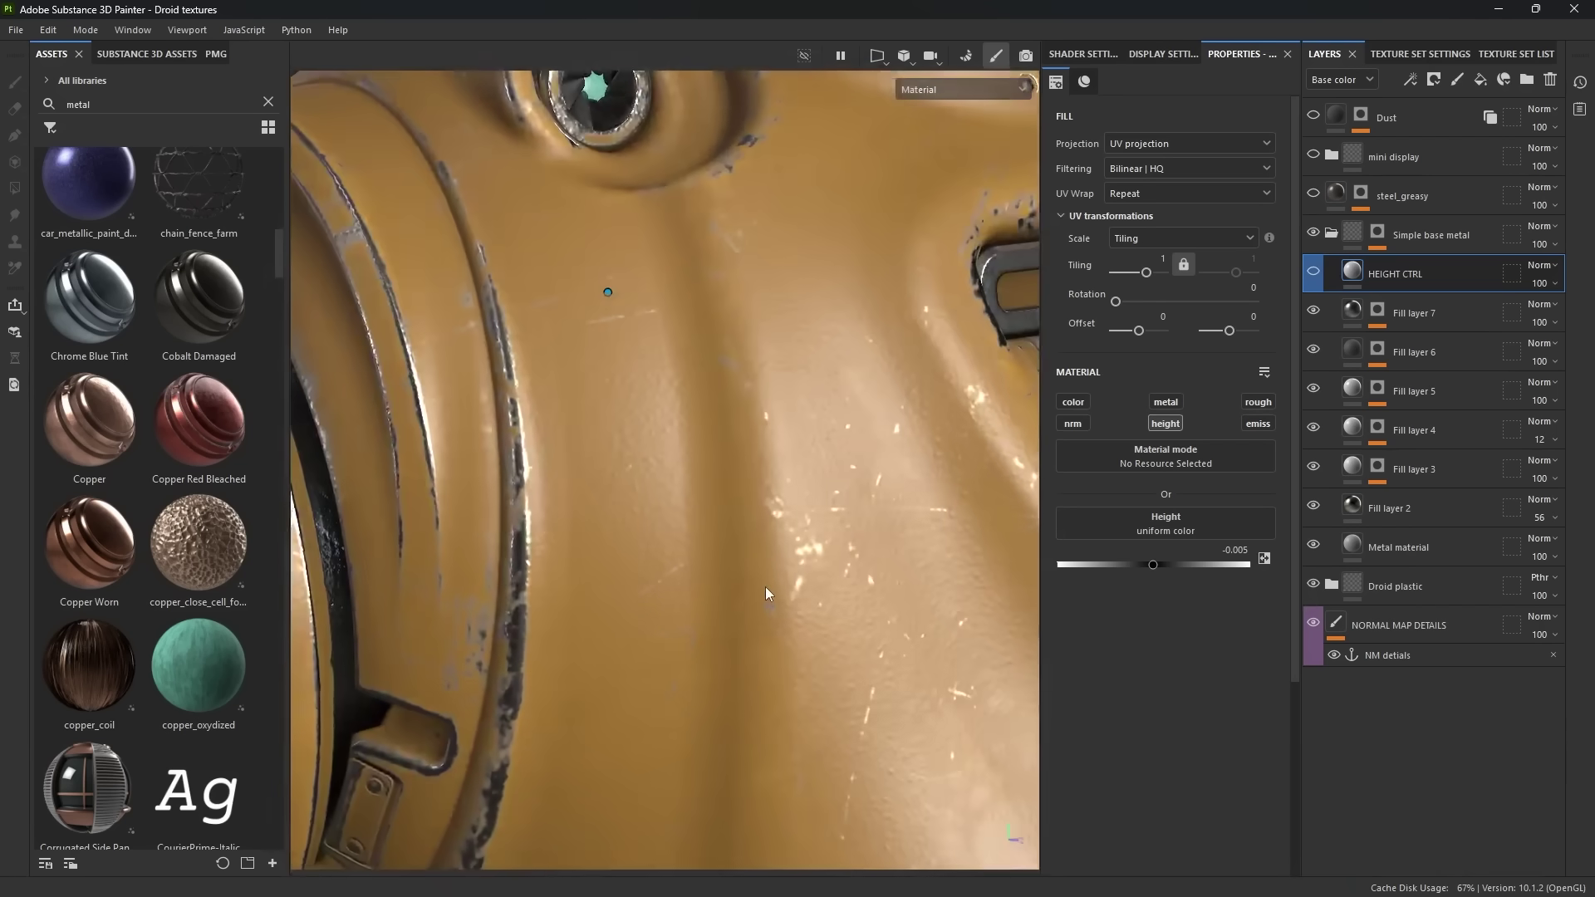
pyautogui.keyDown('alt'); pyautogui.moveTo(765, 586); pyautogui.dragTo(758, 587); pyautogui.keyUp('alt')
pyautogui.keyDown('alt'); pyautogui.moveTo(758, 587); pyautogui.dragTo(723, 561, button='right'); pyautogui.keyUp('alt')
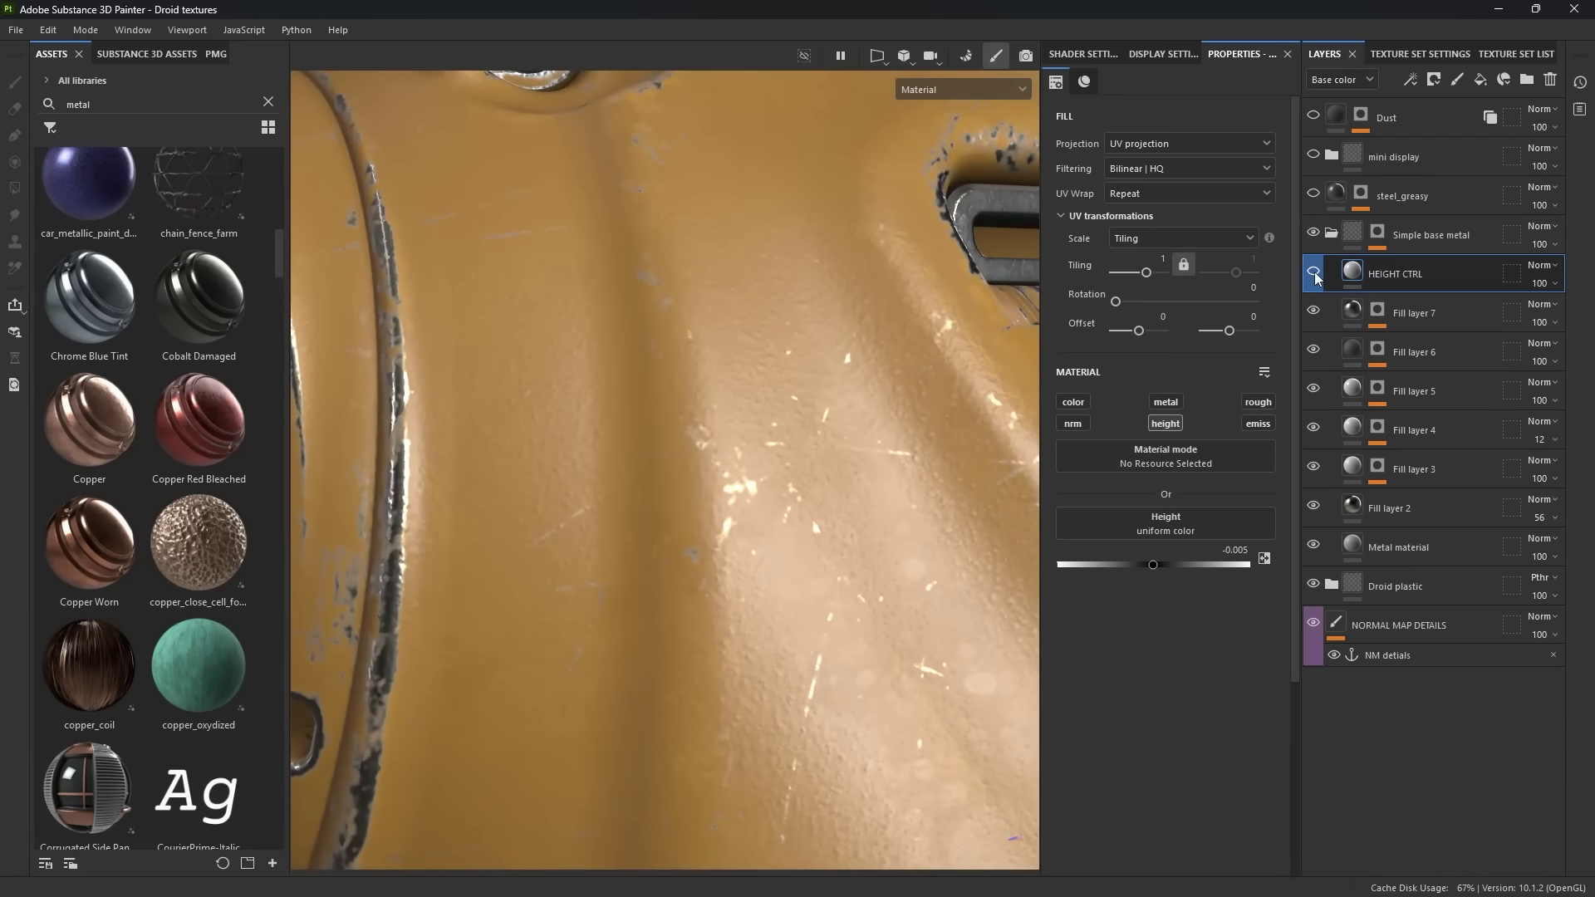
pyautogui.keyDown('alt'); pyautogui.moveTo(939, 569); pyautogui.dragTo(736, 433); pyautogui.keyUp('alt')
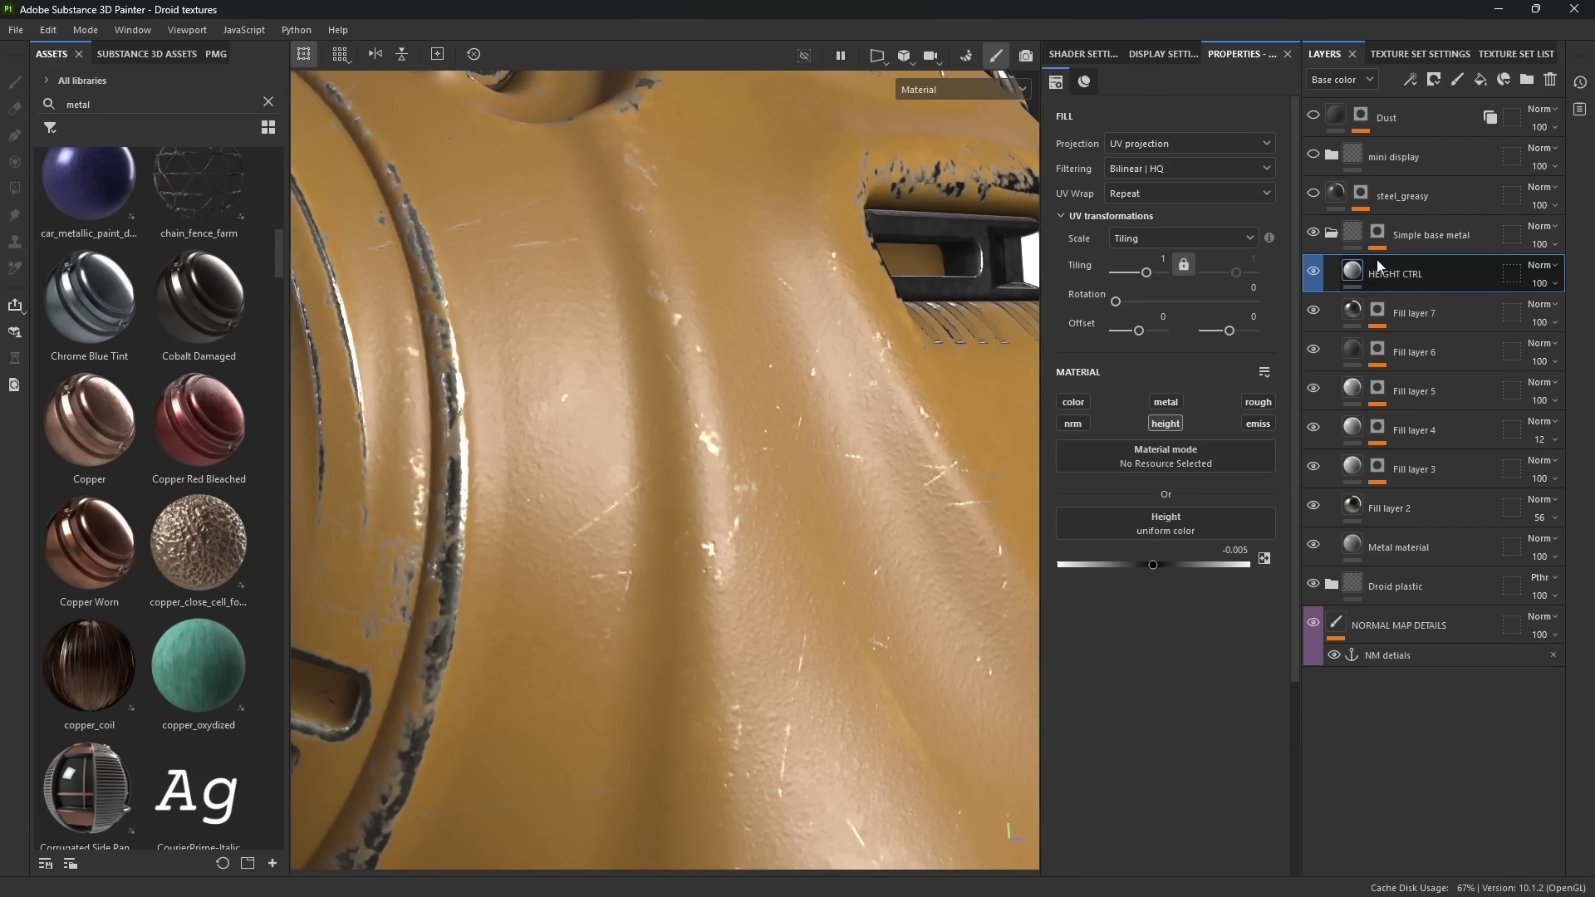
# - Try HEIGHT CTRL height values of -0.0690 and 0.0776 on the metal wear, and undo both changes
pyautogui.click(1166, 424)
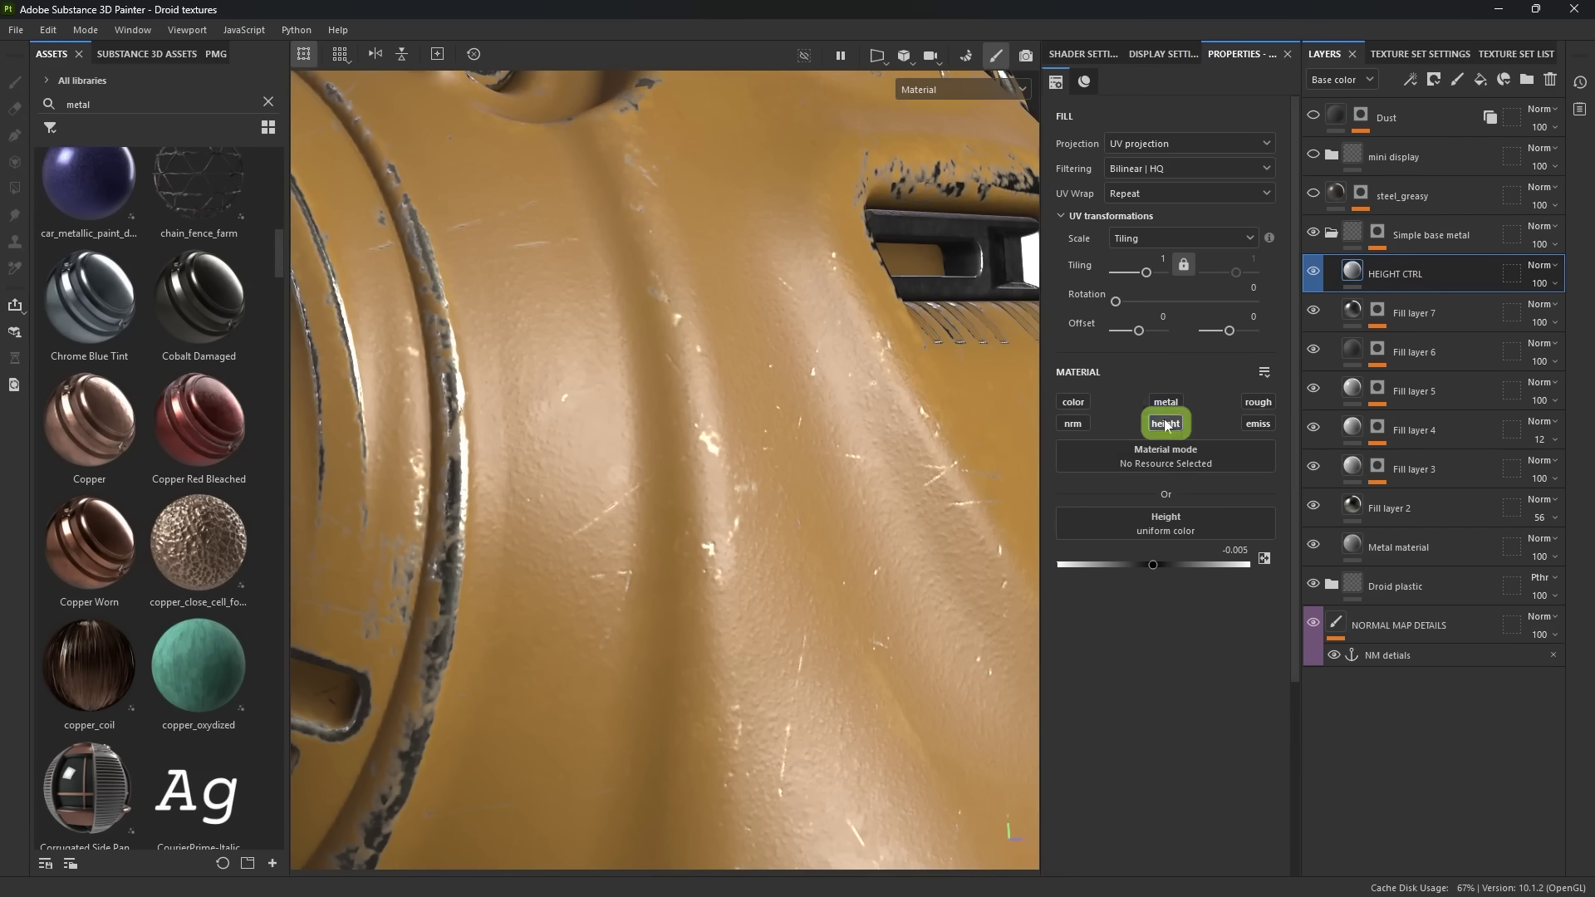
pyautogui.moveTo(1153, 566); pyautogui.dragTo(1147, 570)
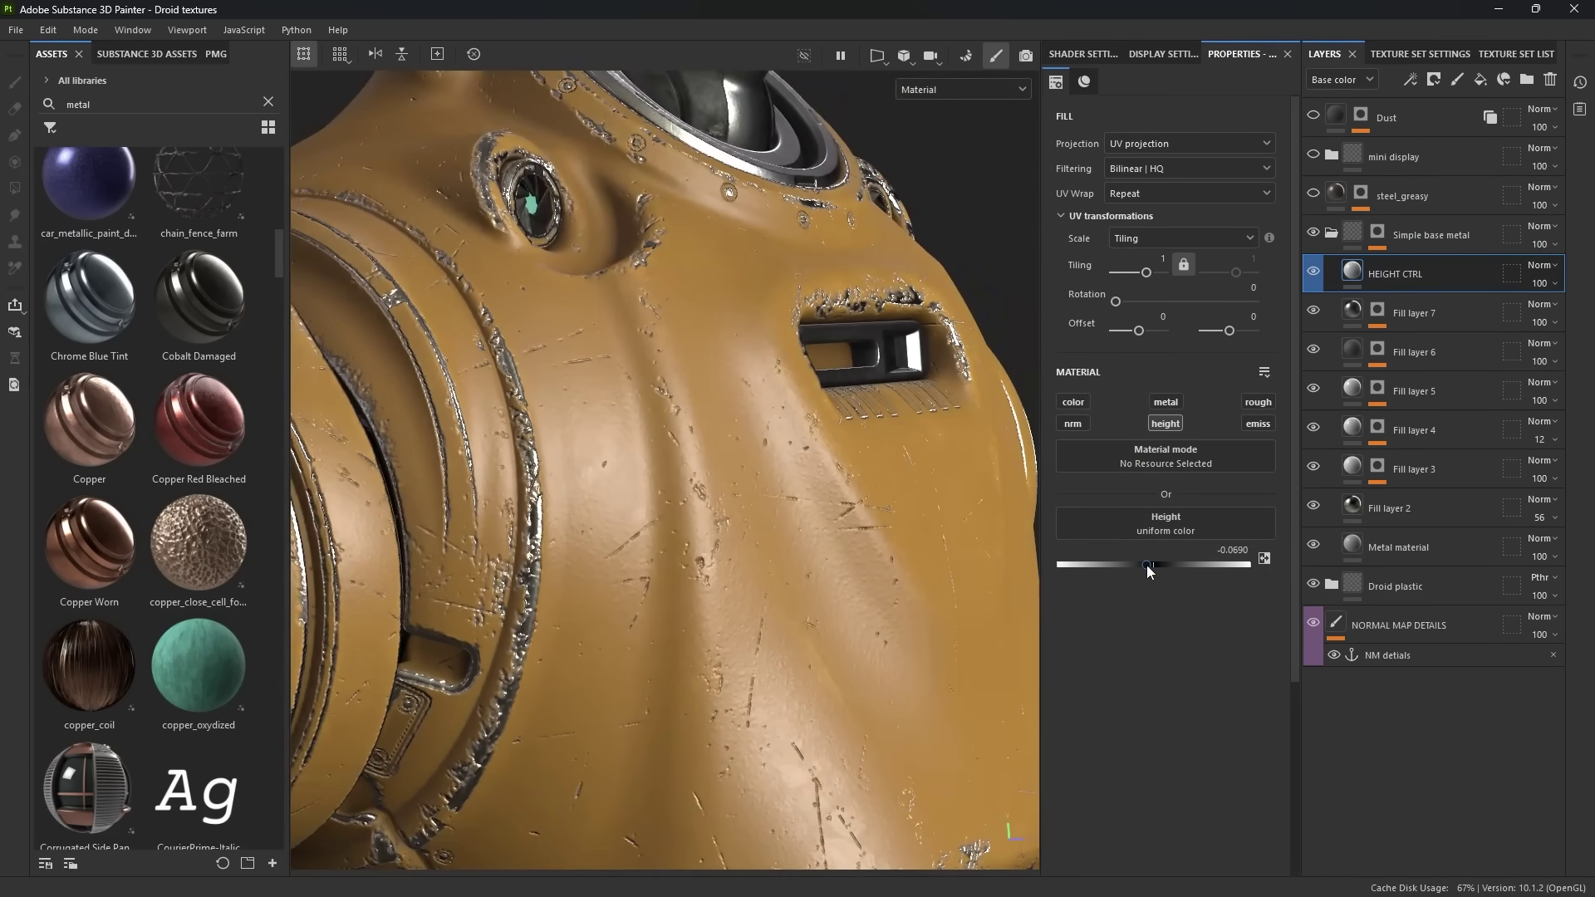
pyautogui.moveTo(1149, 568); pyautogui.dragTo(1160, 569)
pyautogui.keyDown('alt'); pyautogui.moveTo(576, 535); pyautogui.dragTo(747, 467); pyautogui.keyUp('alt')
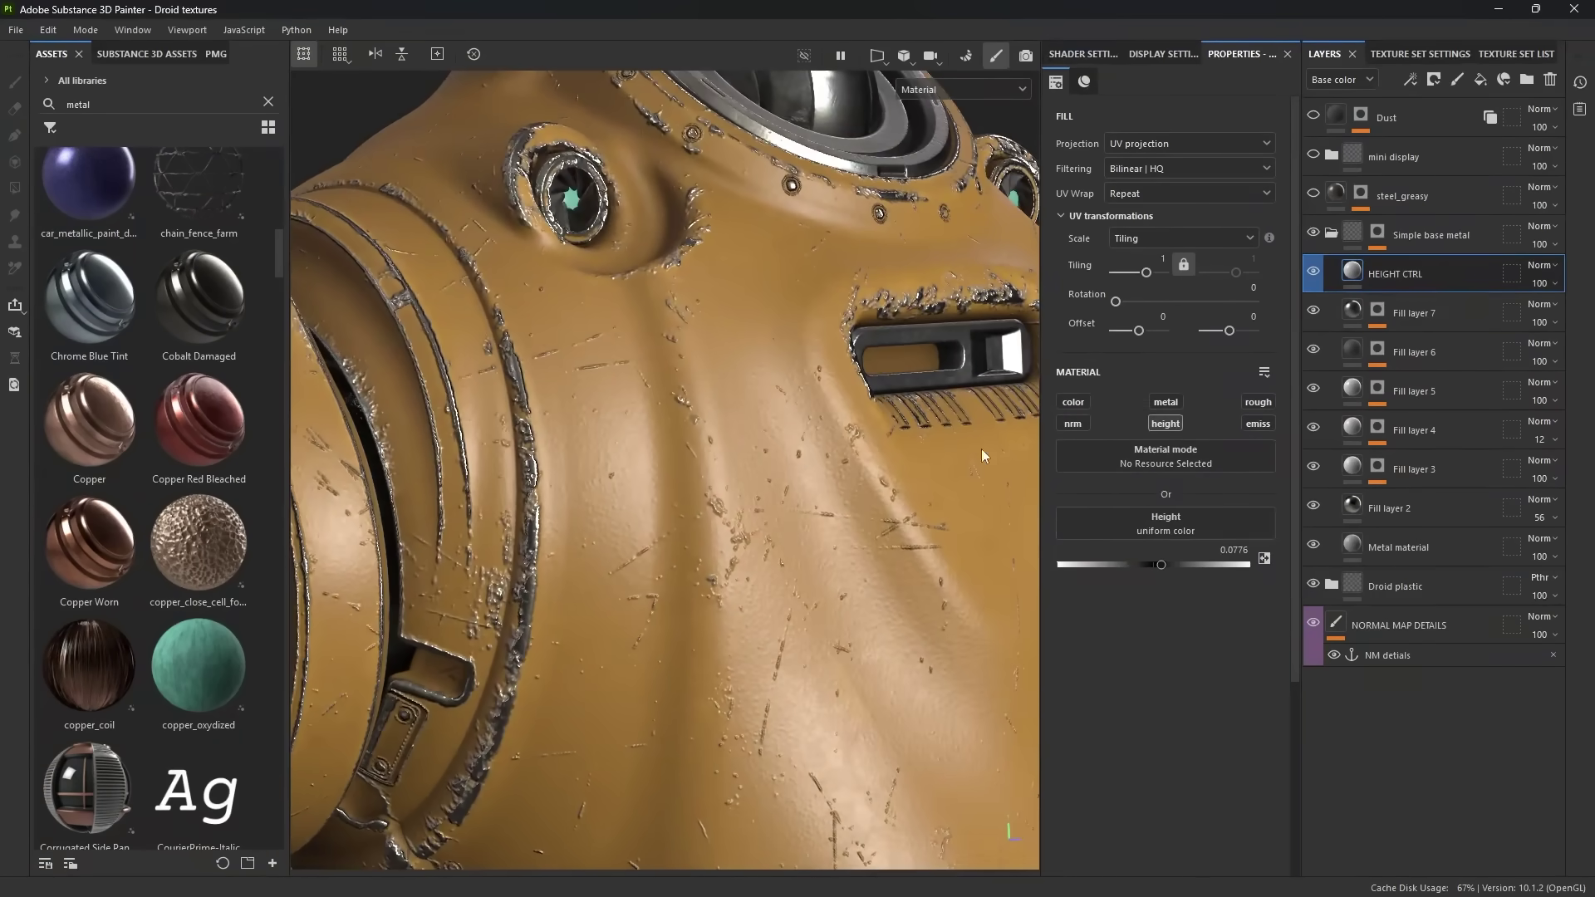
pyautogui.hotkey('ctrl', 'z')
pyautogui.hotkey('ctrl', 'z')
pyautogui.hotkey('ctrl', 'z')
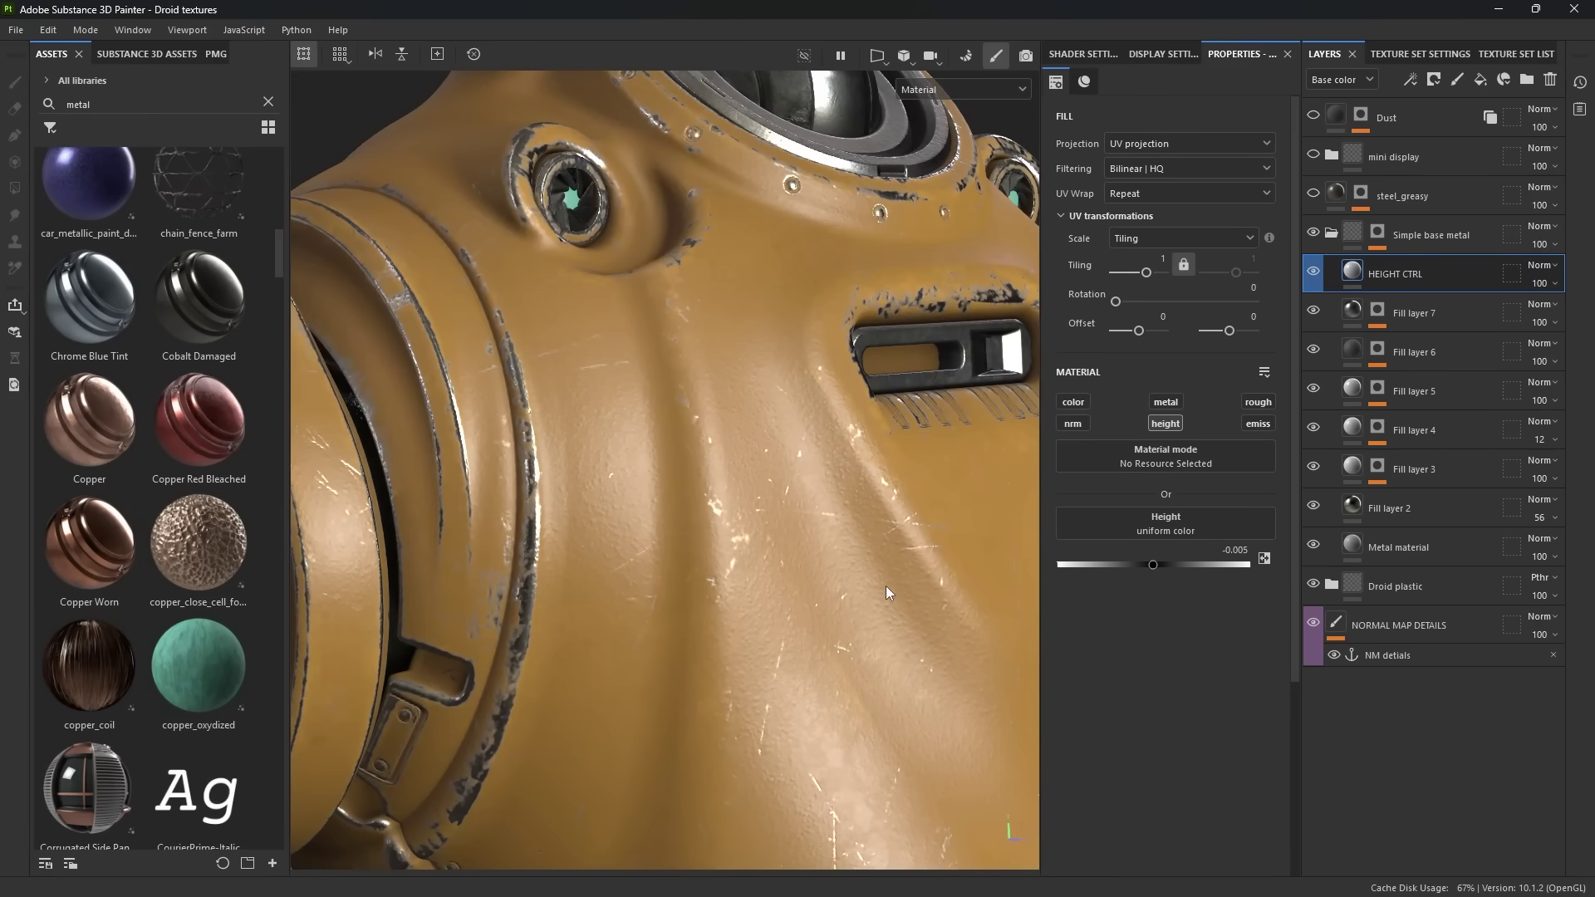
# - Show the steel_greasy layer and the mini display folder on the droid
pyautogui.scroll(-6, 886, 586)
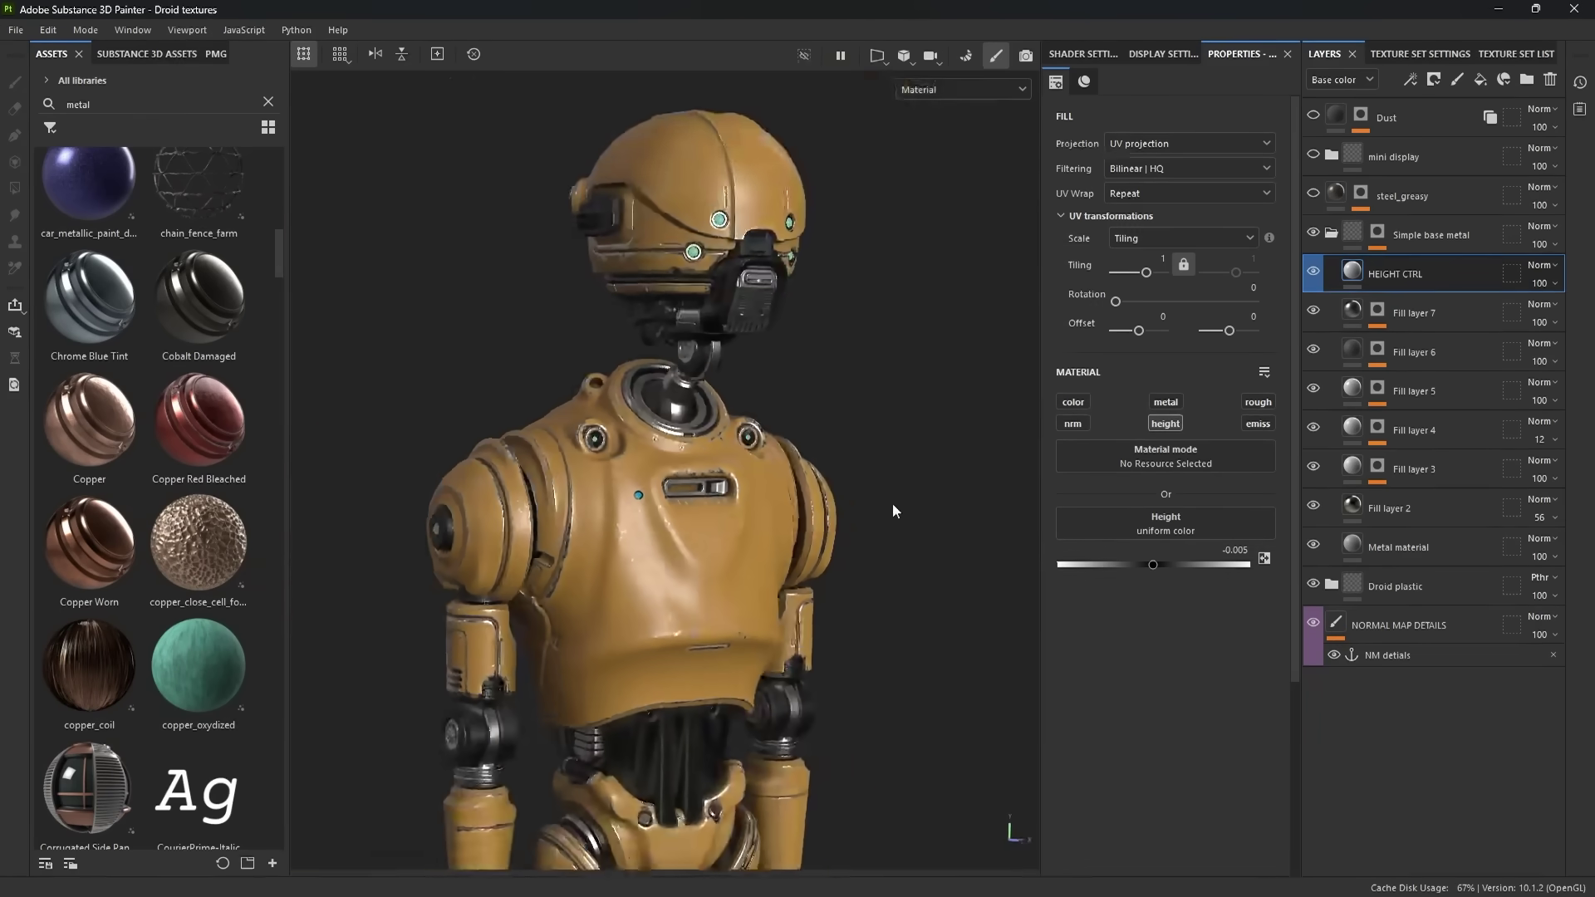
pyautogui.scroll(-2, 892, 511)
pyautogui.keyDown('alt'); pyautogui.moveTo(859, 506); pyautogui.dragTo(843, 464); pyautogui.keyUp('alt')
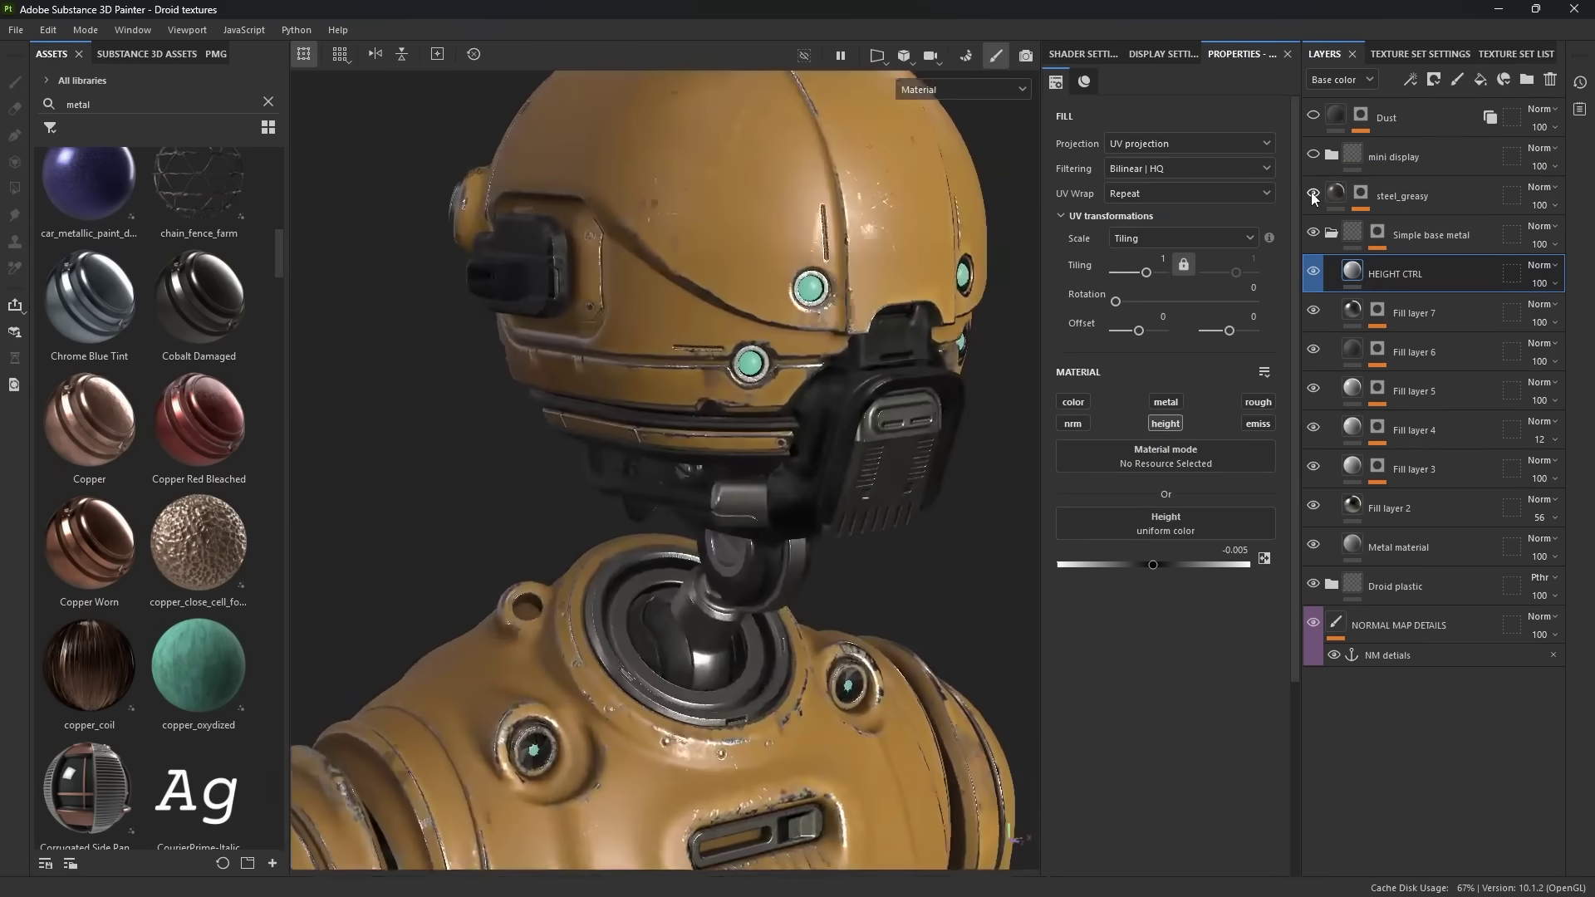
pyautogui.click(1314, 199)
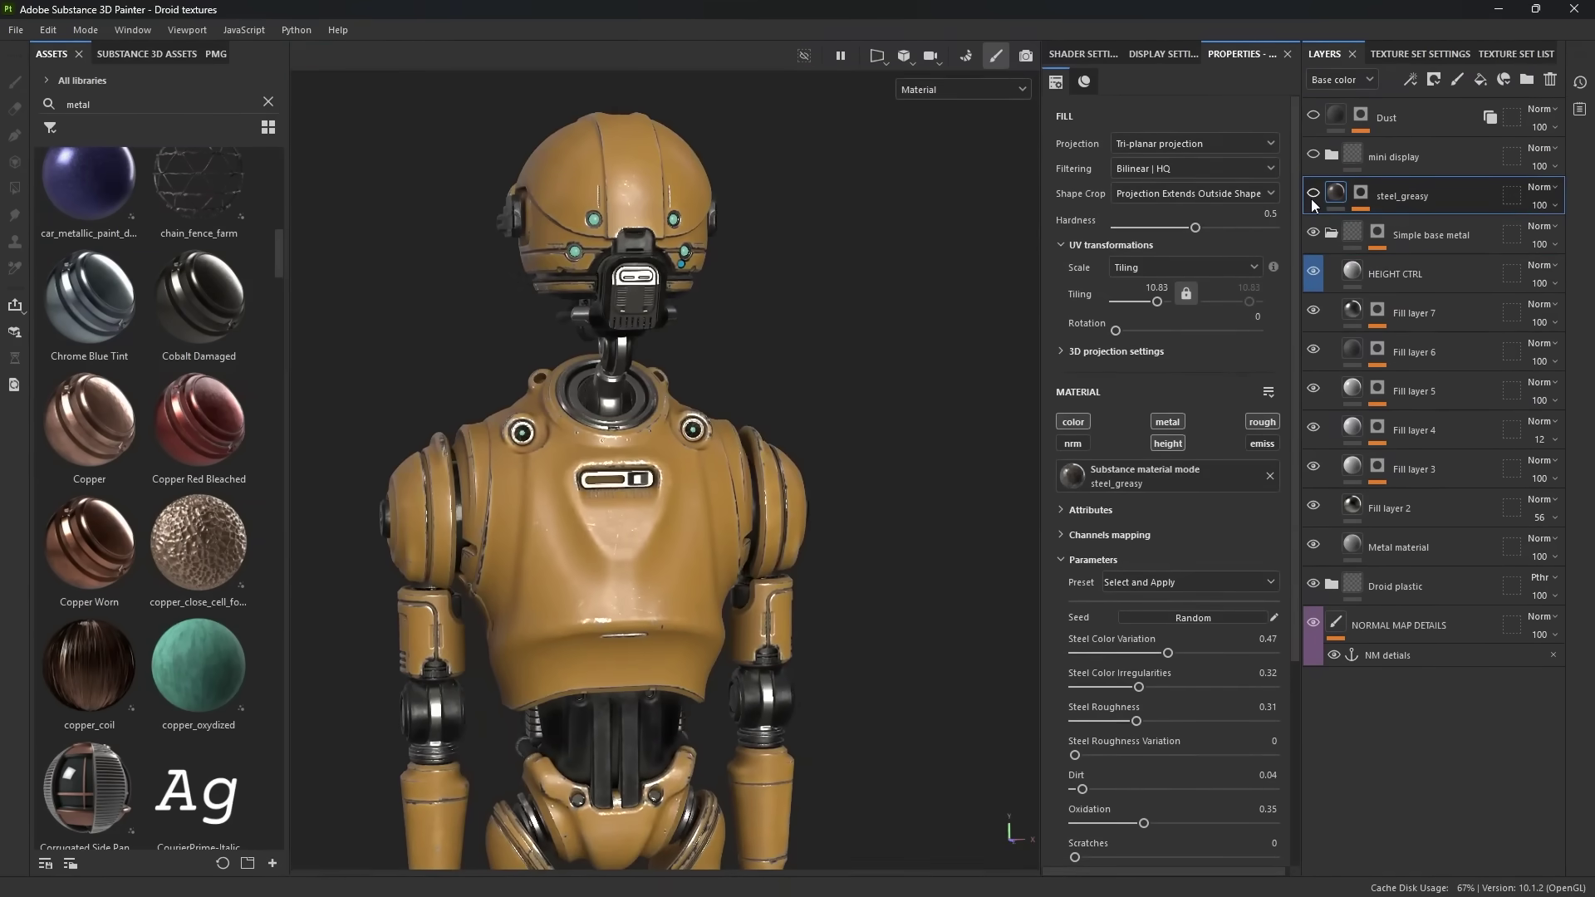
pyautogui.click(1312, 199)
pyautogui.click(1314, 155)
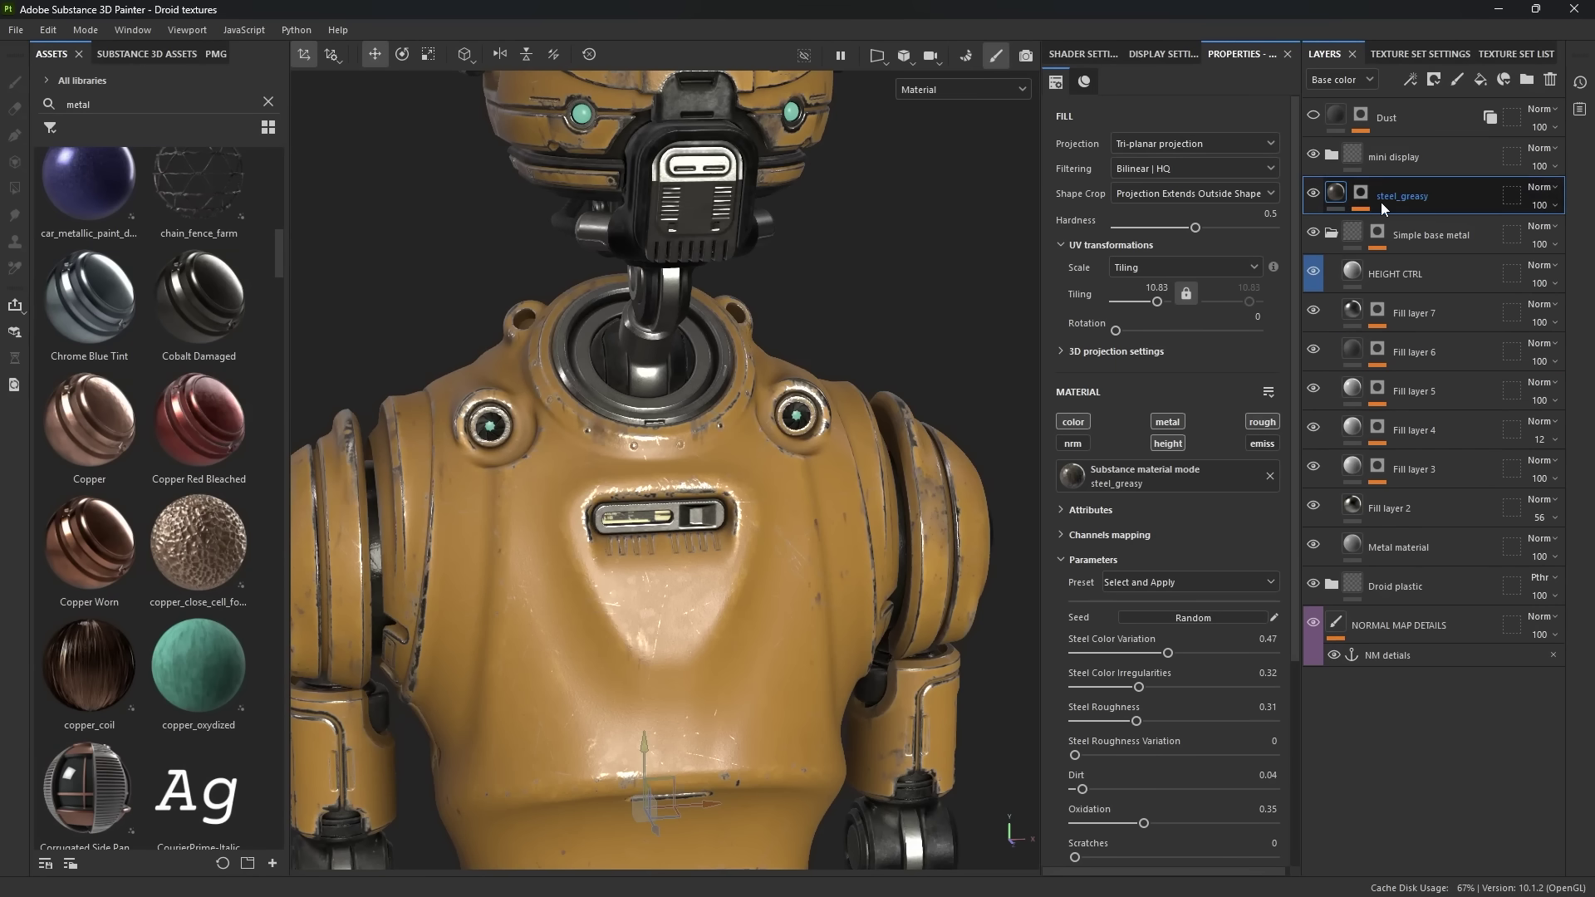
# - Collapse the Simple base metal folder and review the Droid plastic and mini display folders against the droid's upper body
pyautogui.click(1329, 232)
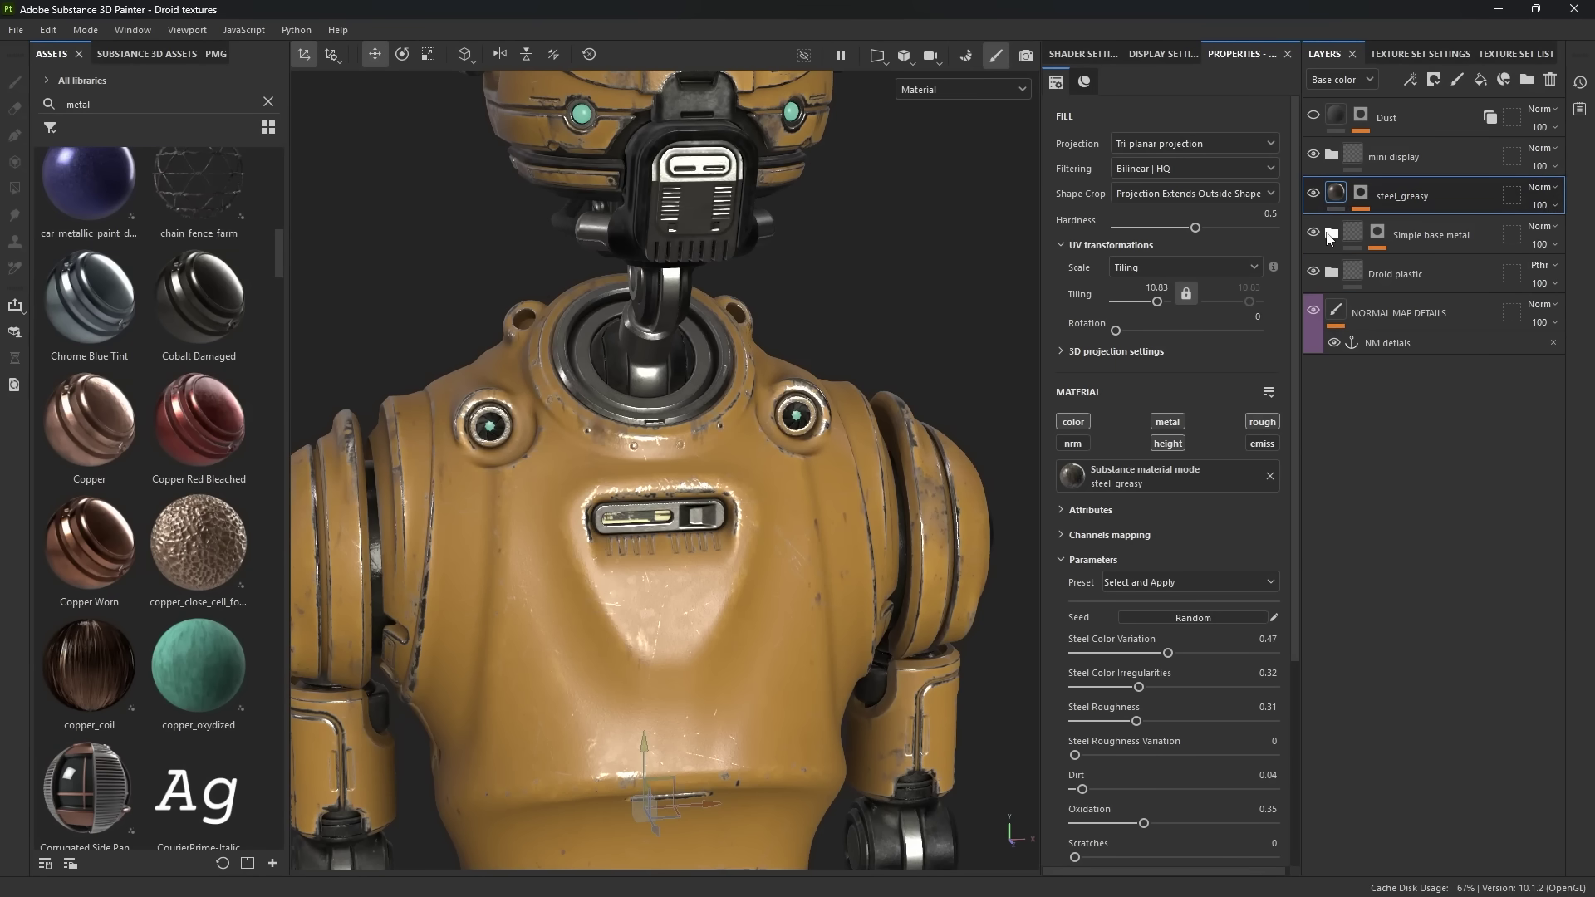
pyautogui.click(1427, 276)
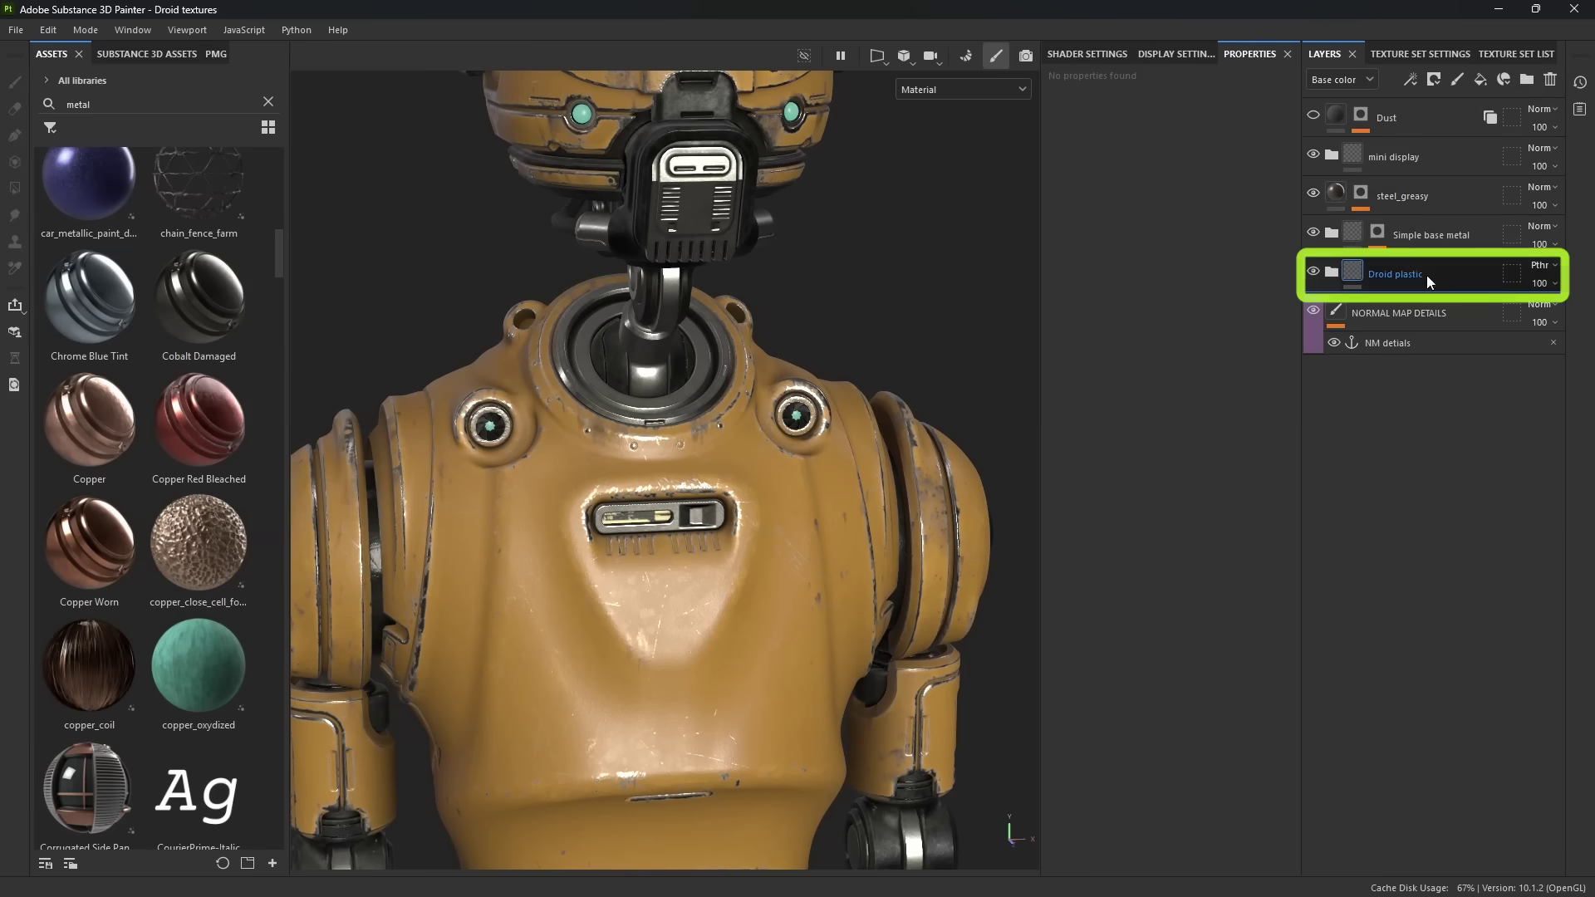
pyautogui.click(1426, 162)
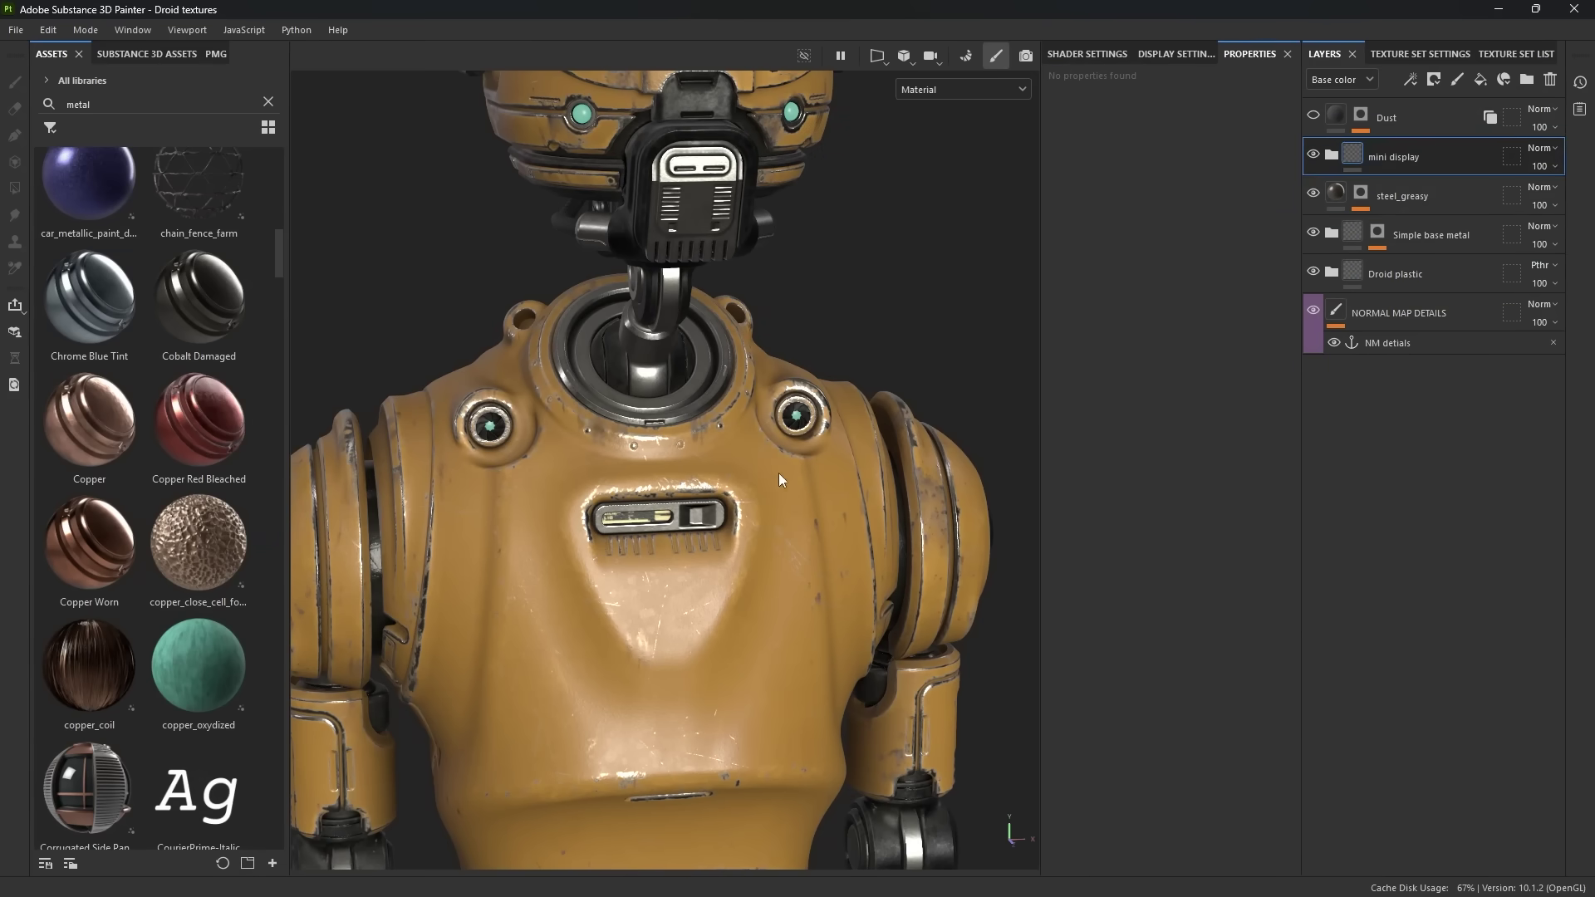
pyautogui.scroll(-3, 768, 481)
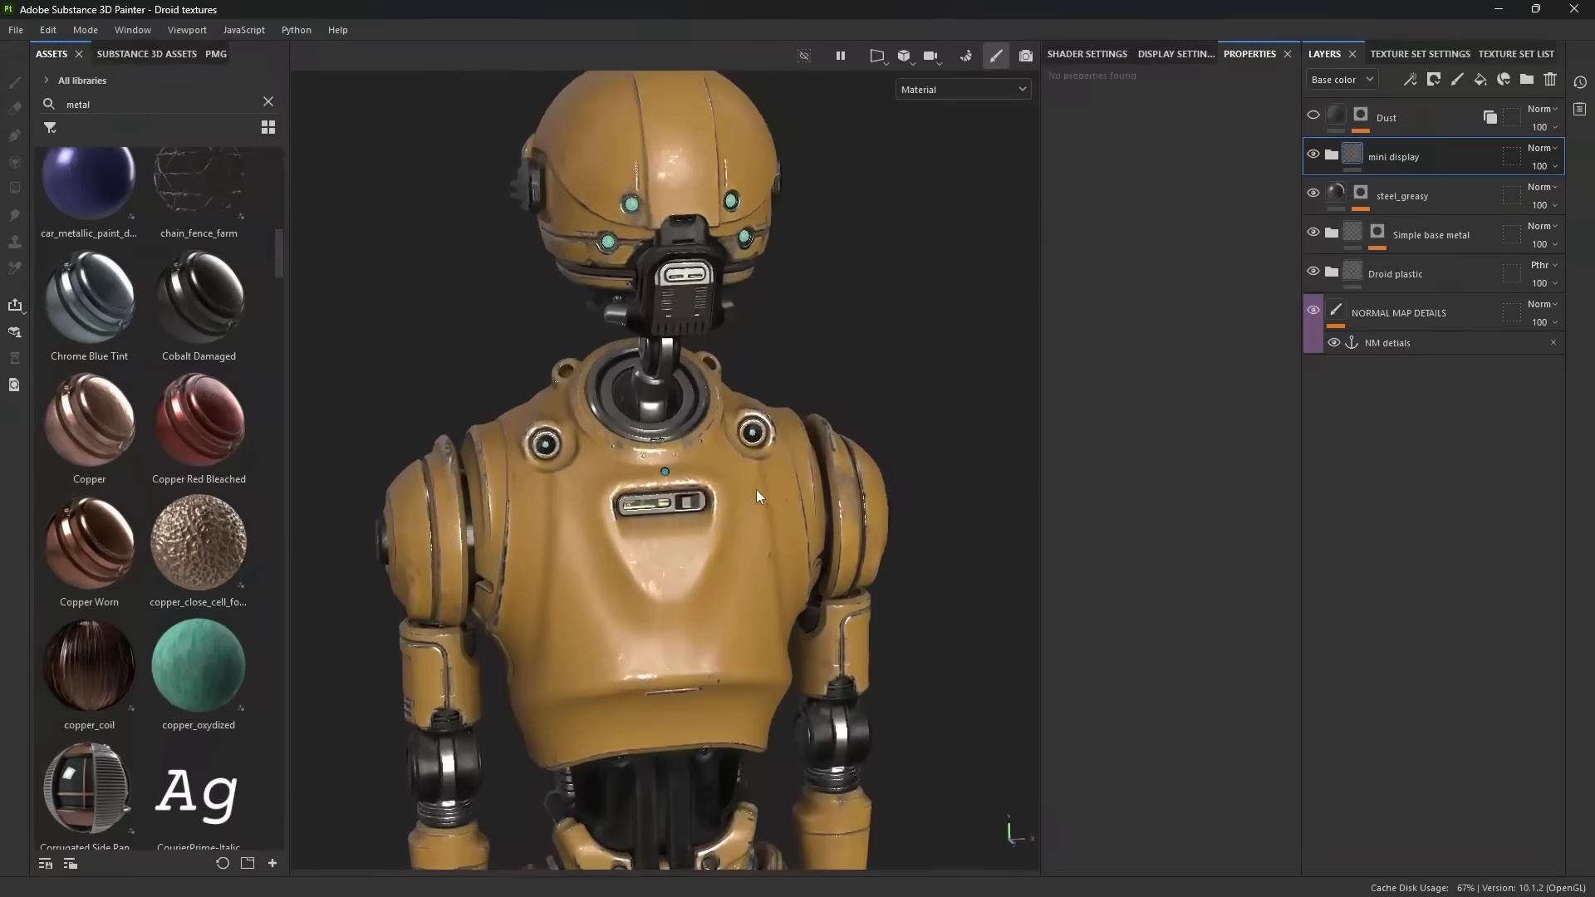
pyautogui.scroll(-2, 757, 492)
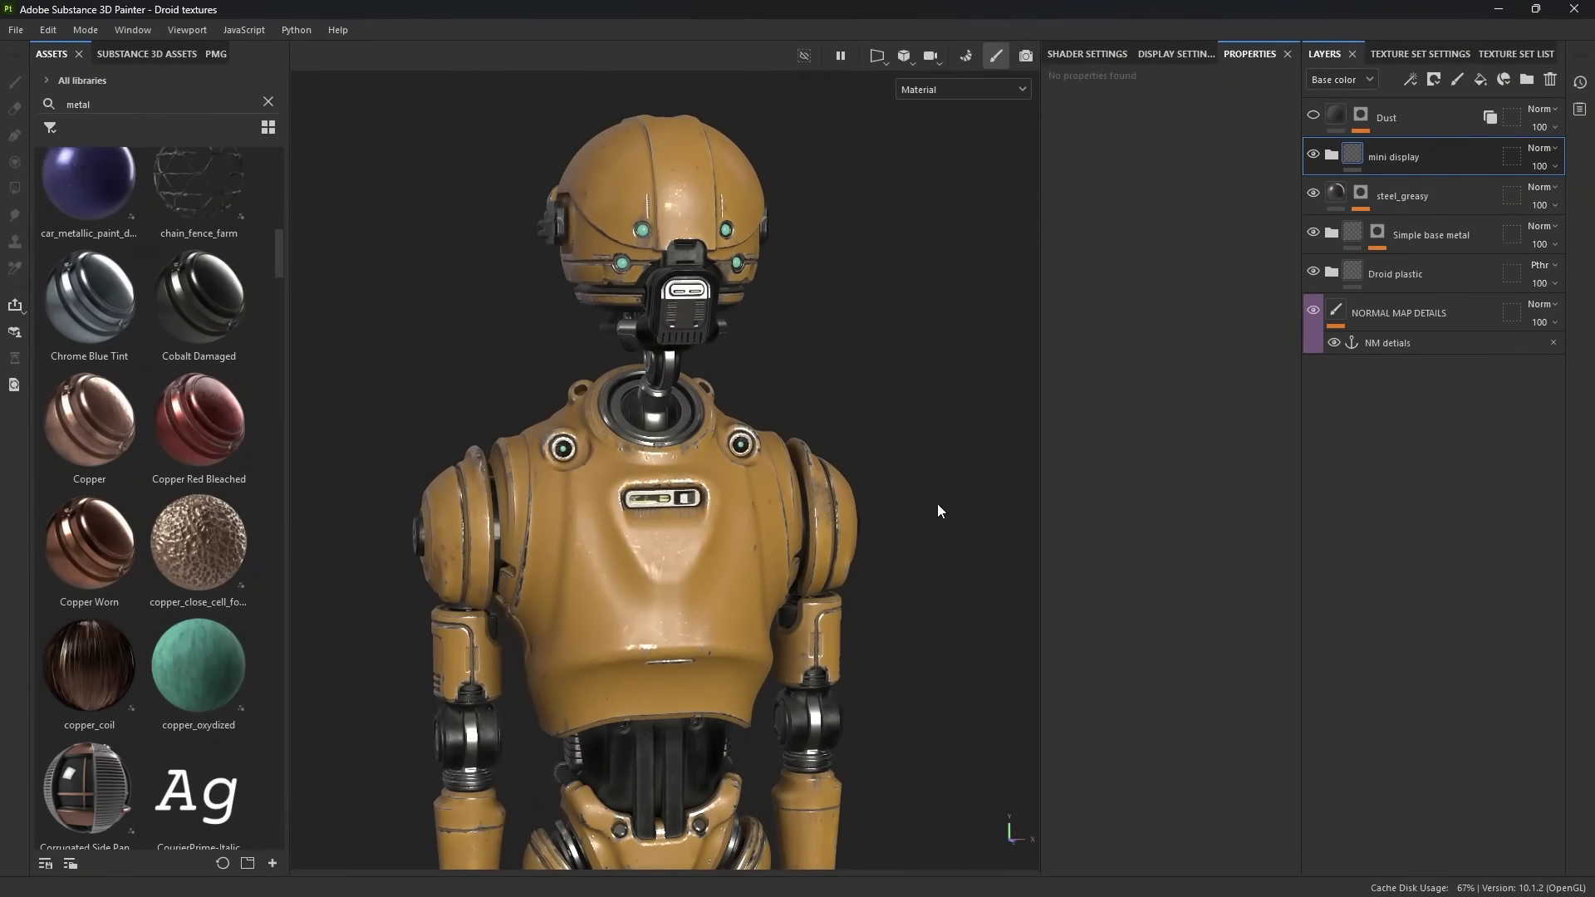
# - Add a new paint layer below NORMAL MAP DETAILS at the bottom of the stack and give it a teal label colour
pyautogui.click(1399, 314)
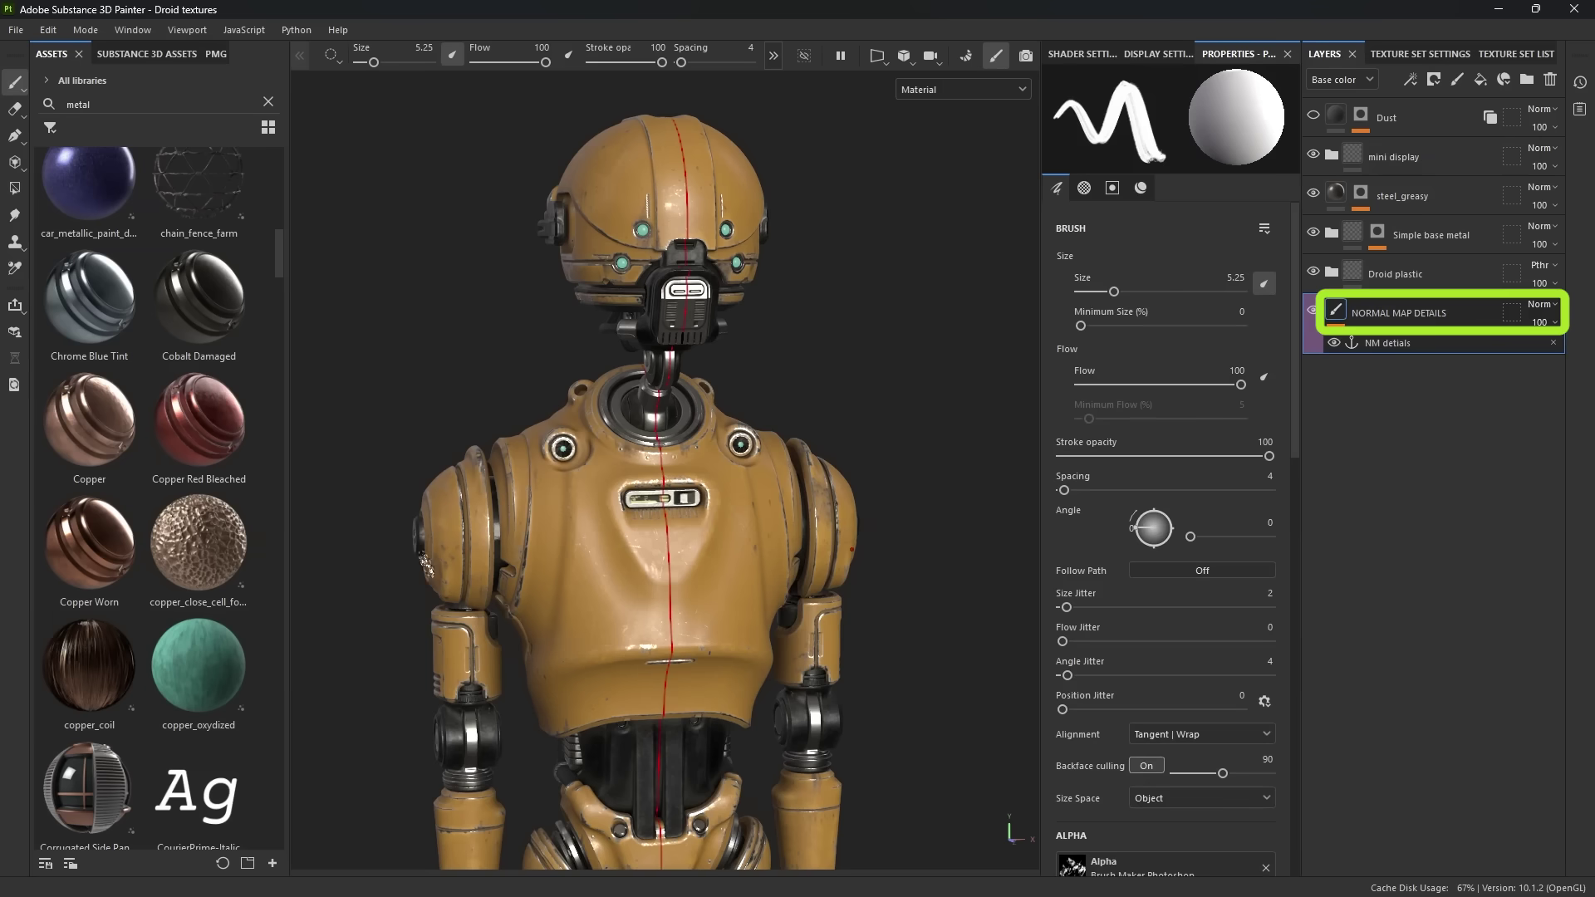
pyautogui.click(1454, 84)
pyautogui.moveTo(1368, 313); pyautogui.dragTo(1371, 418)
pyautogui.rightClick(1374, 374)
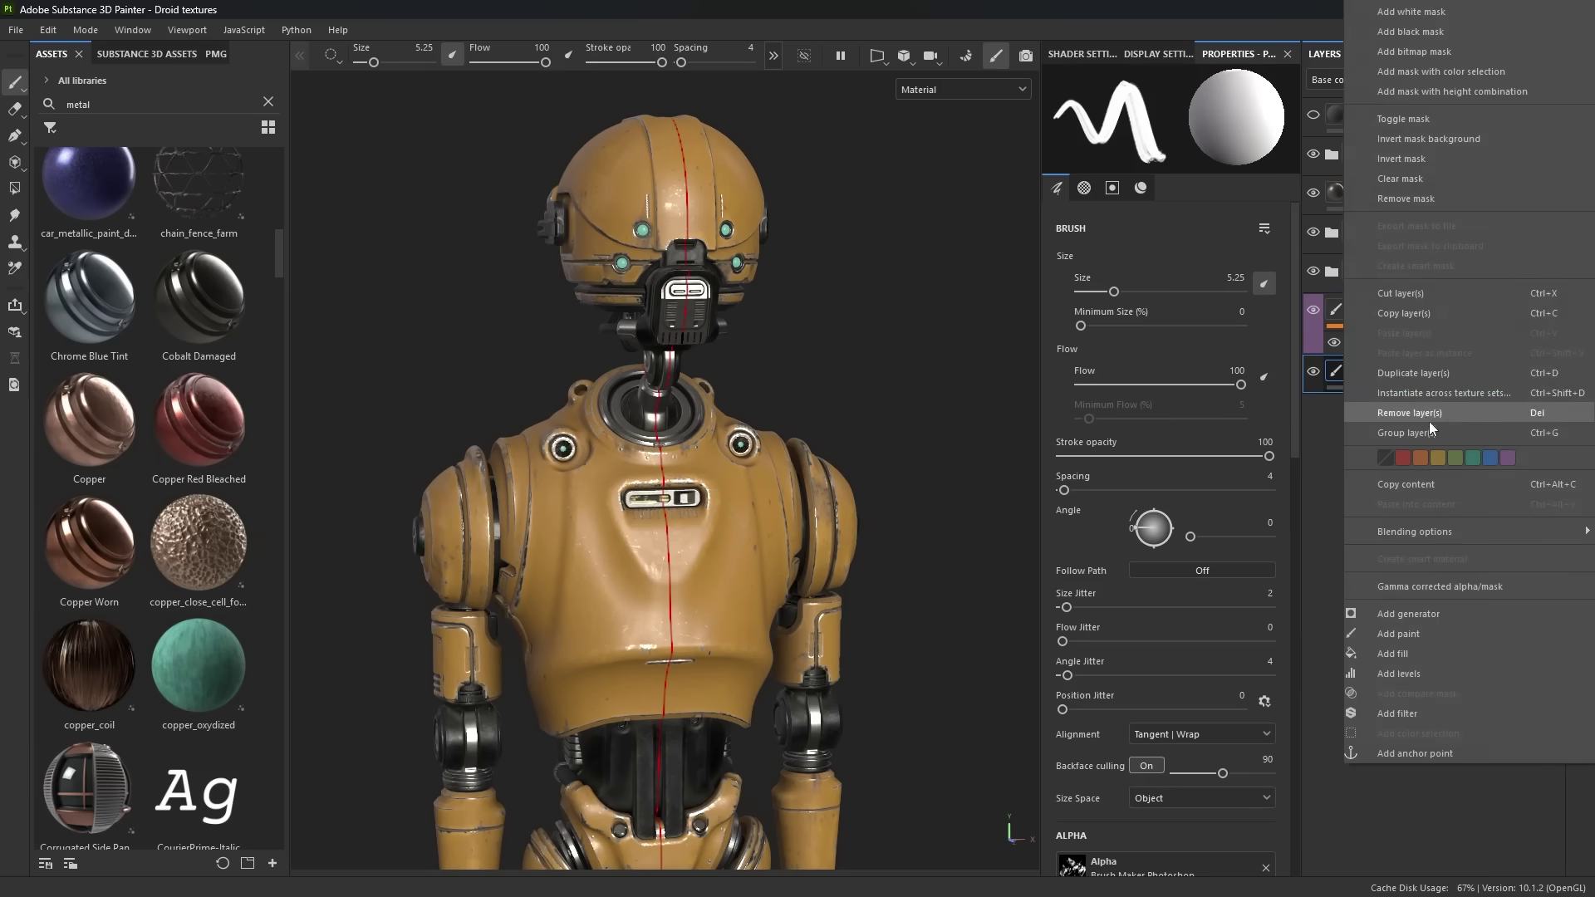
pyautogui.click(1469, 456)
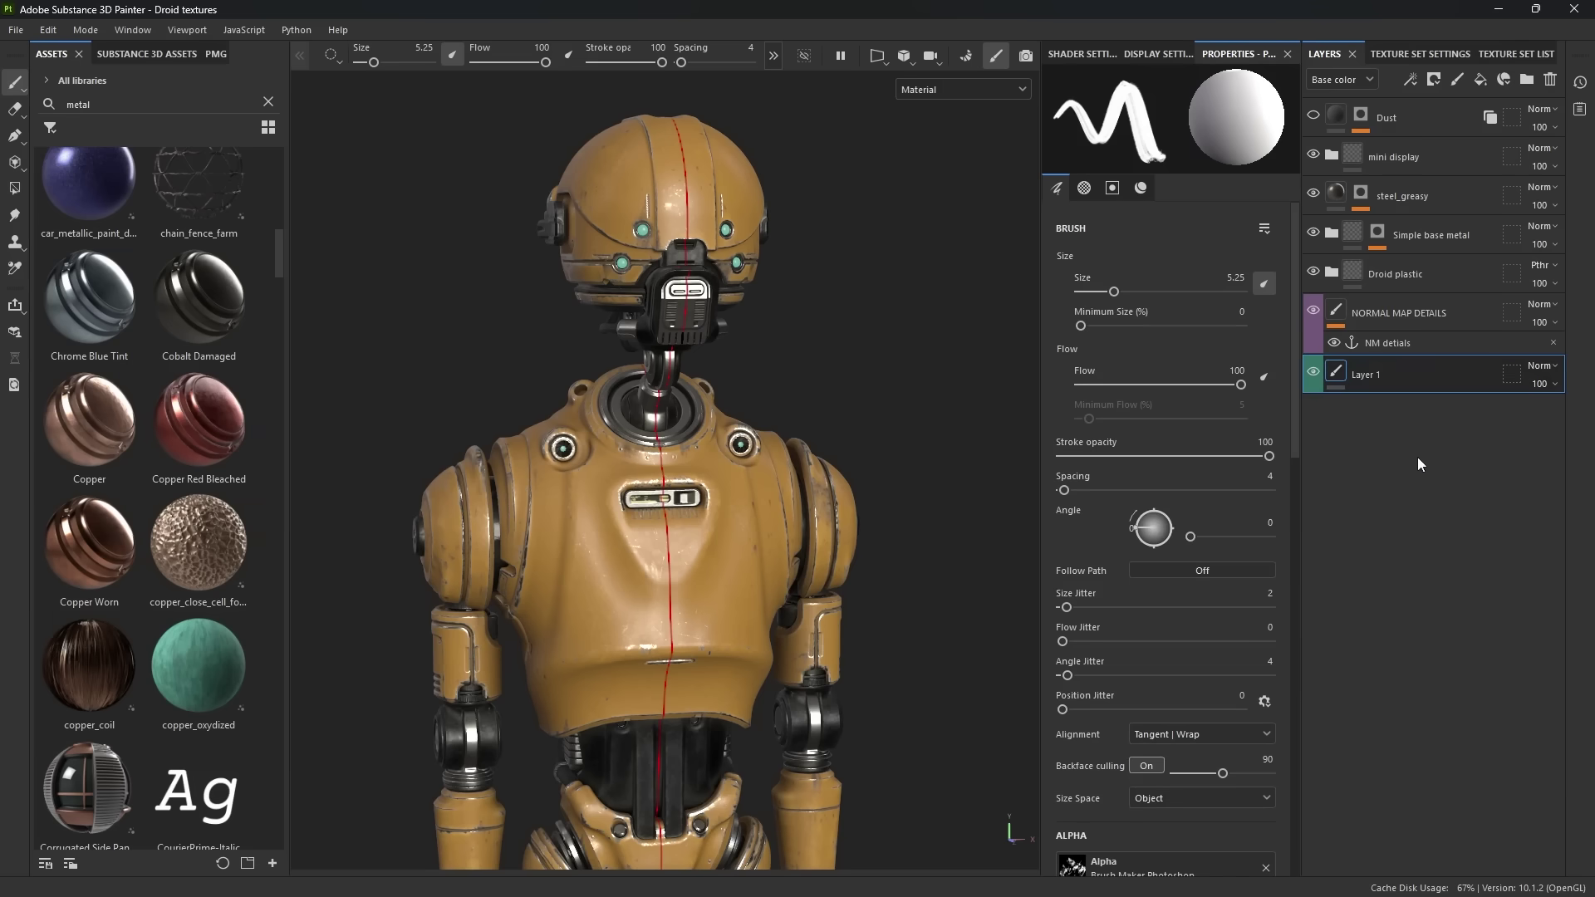
# - Rename the new paint layer NMD and add an anchor point to it
pyautogui.doubleClick(1371, 375)
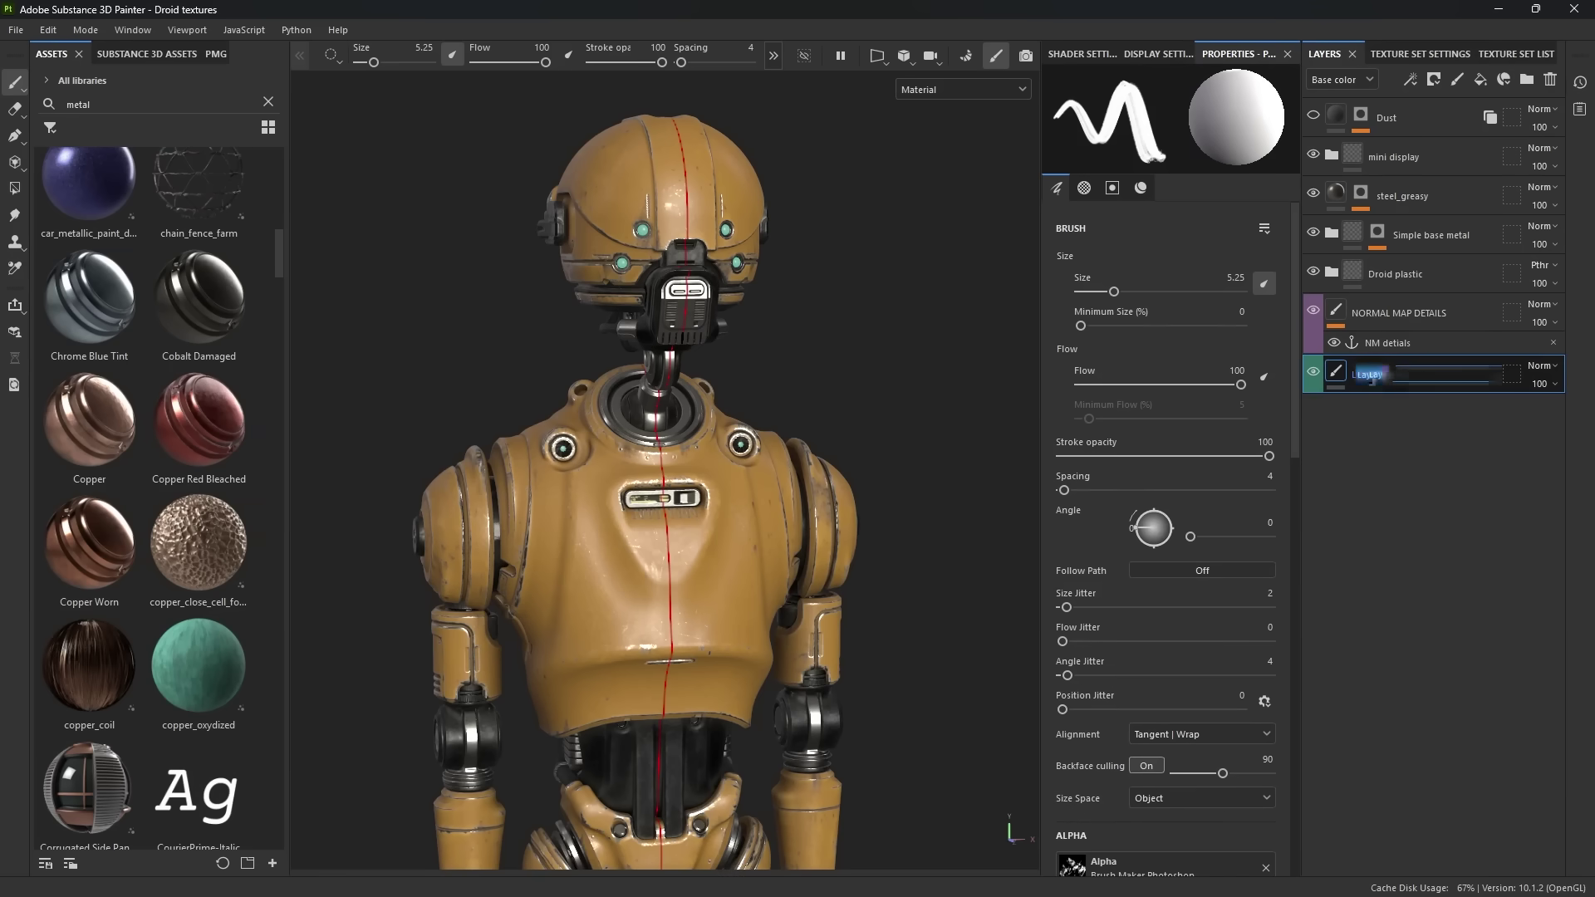
pyautogui.press('Return')
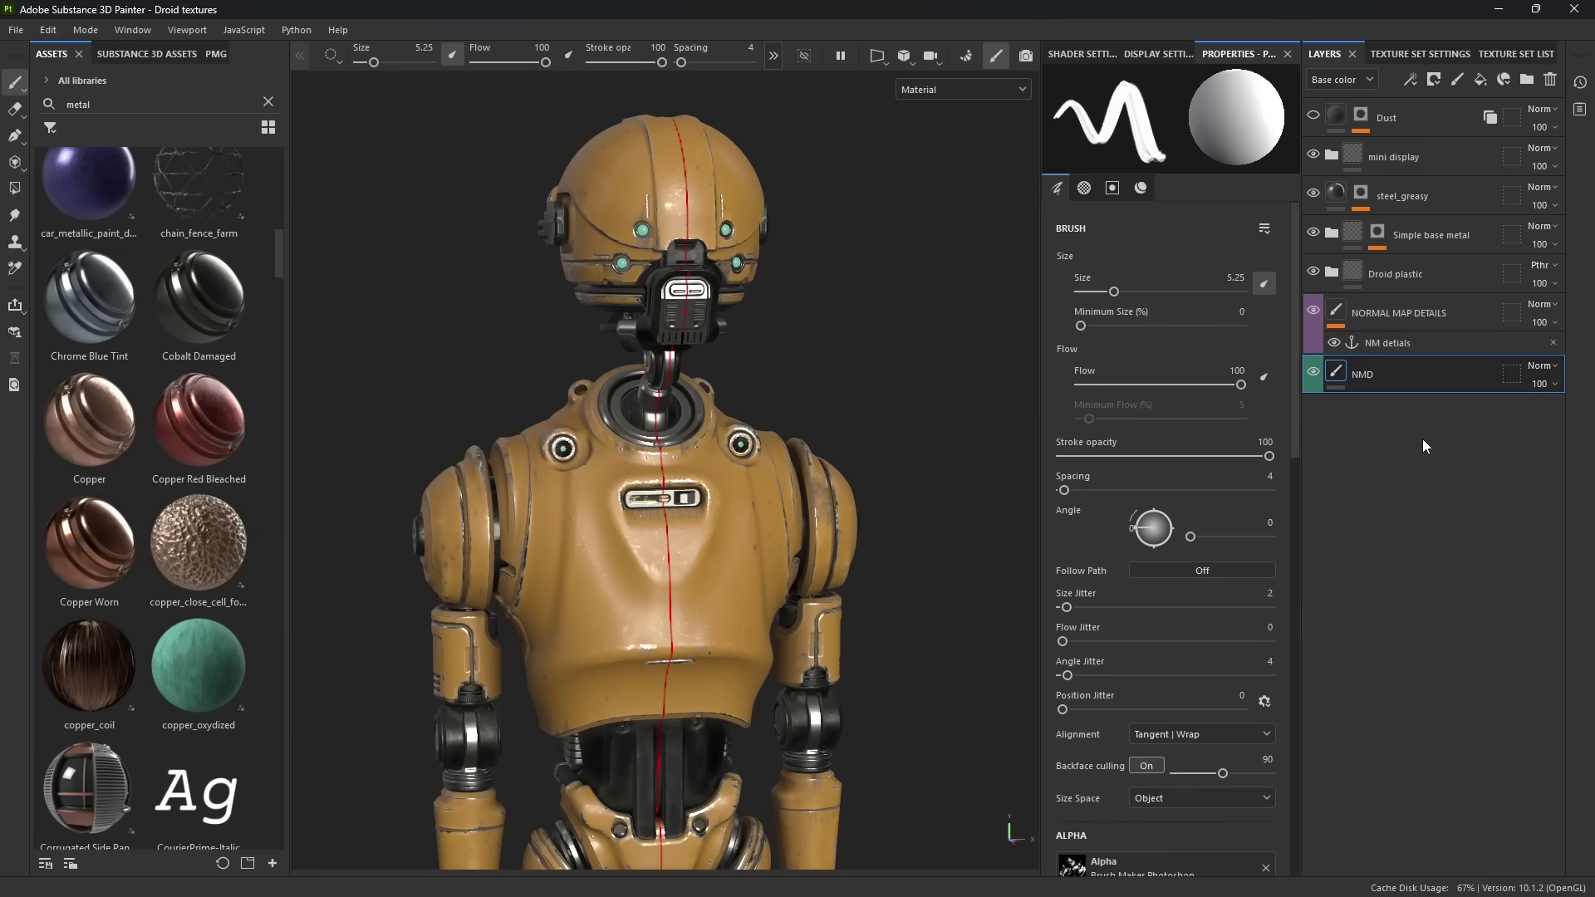
pyautogui.click(1410, 77)
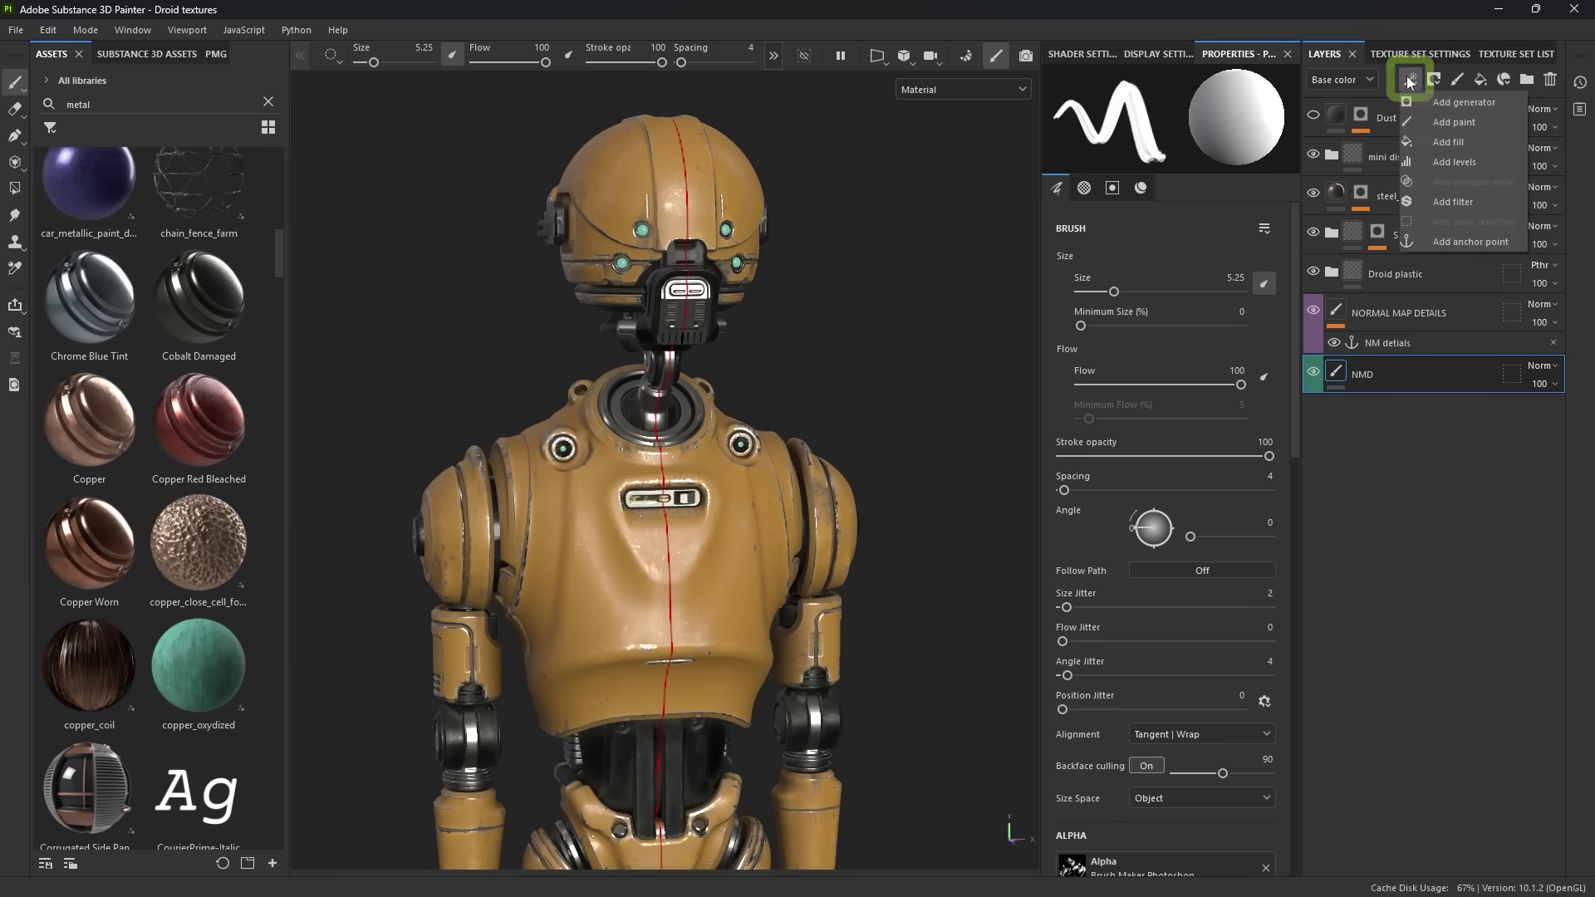
pyautogui.click(1456, 242)
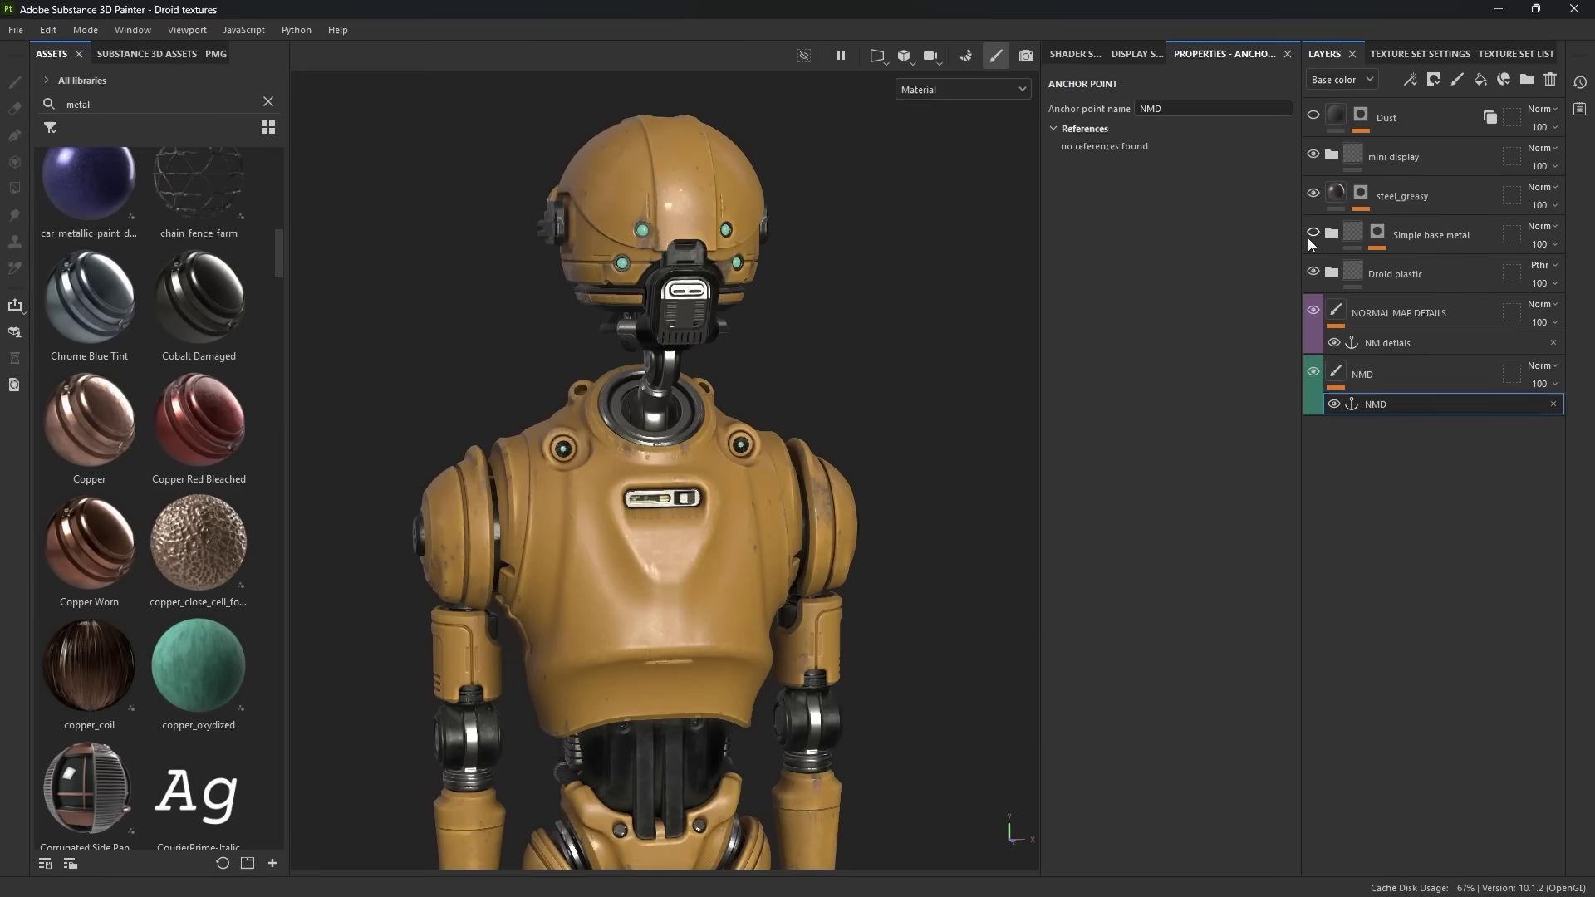
# - Open the Metal Edge Wear generator in the Simple base metal mask and try a higher Wear Level
pyautogui.click(1385, 233)
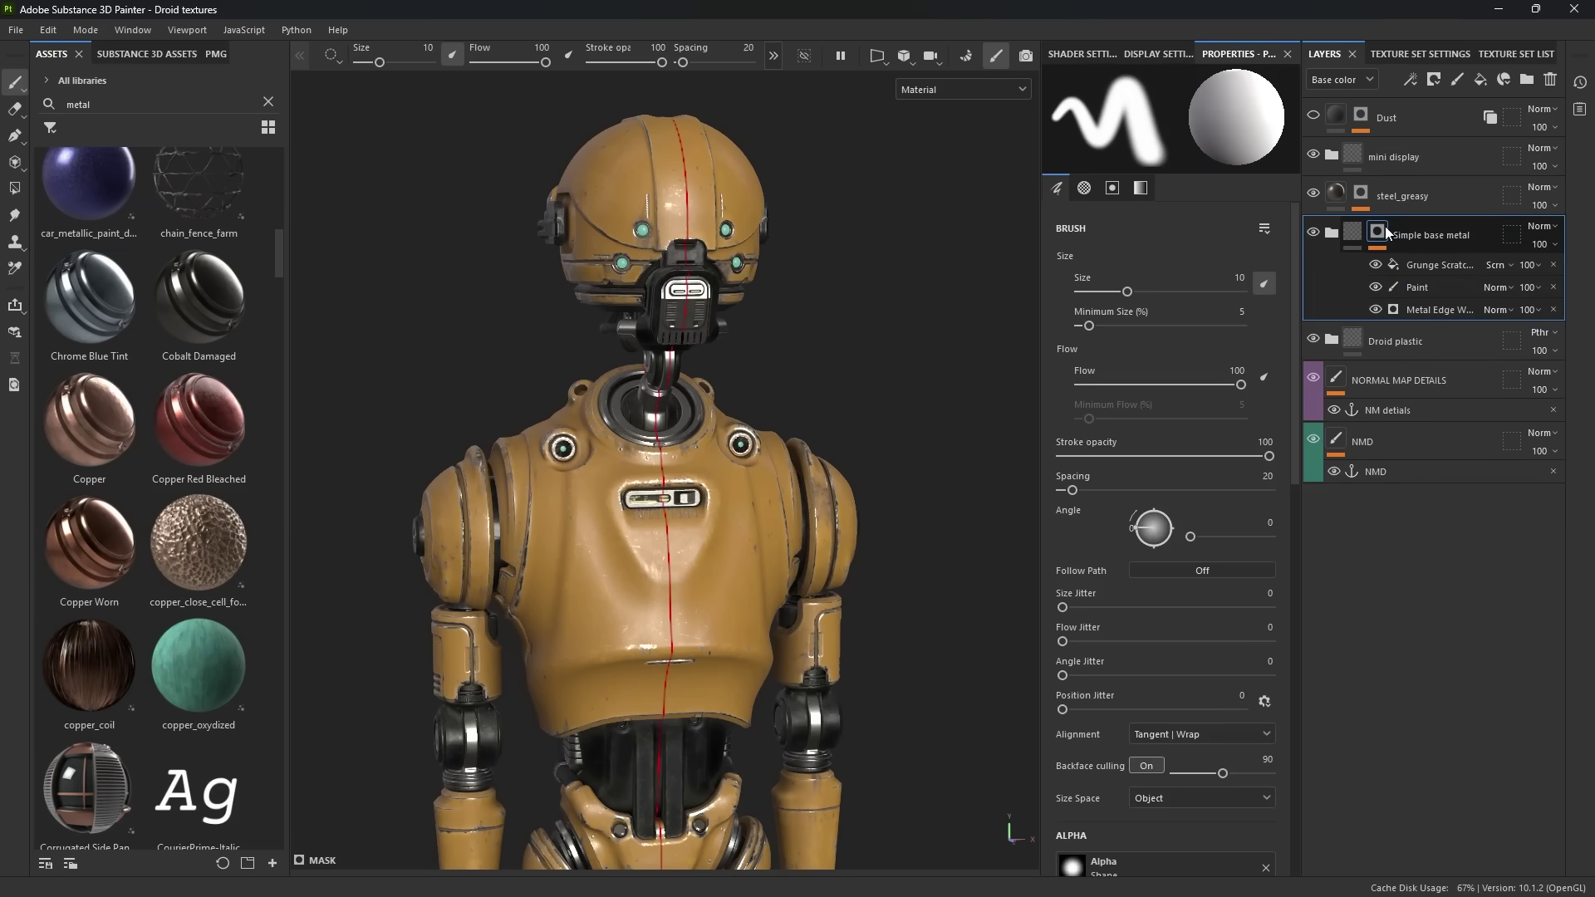
pyautogui.click(1427, 312)
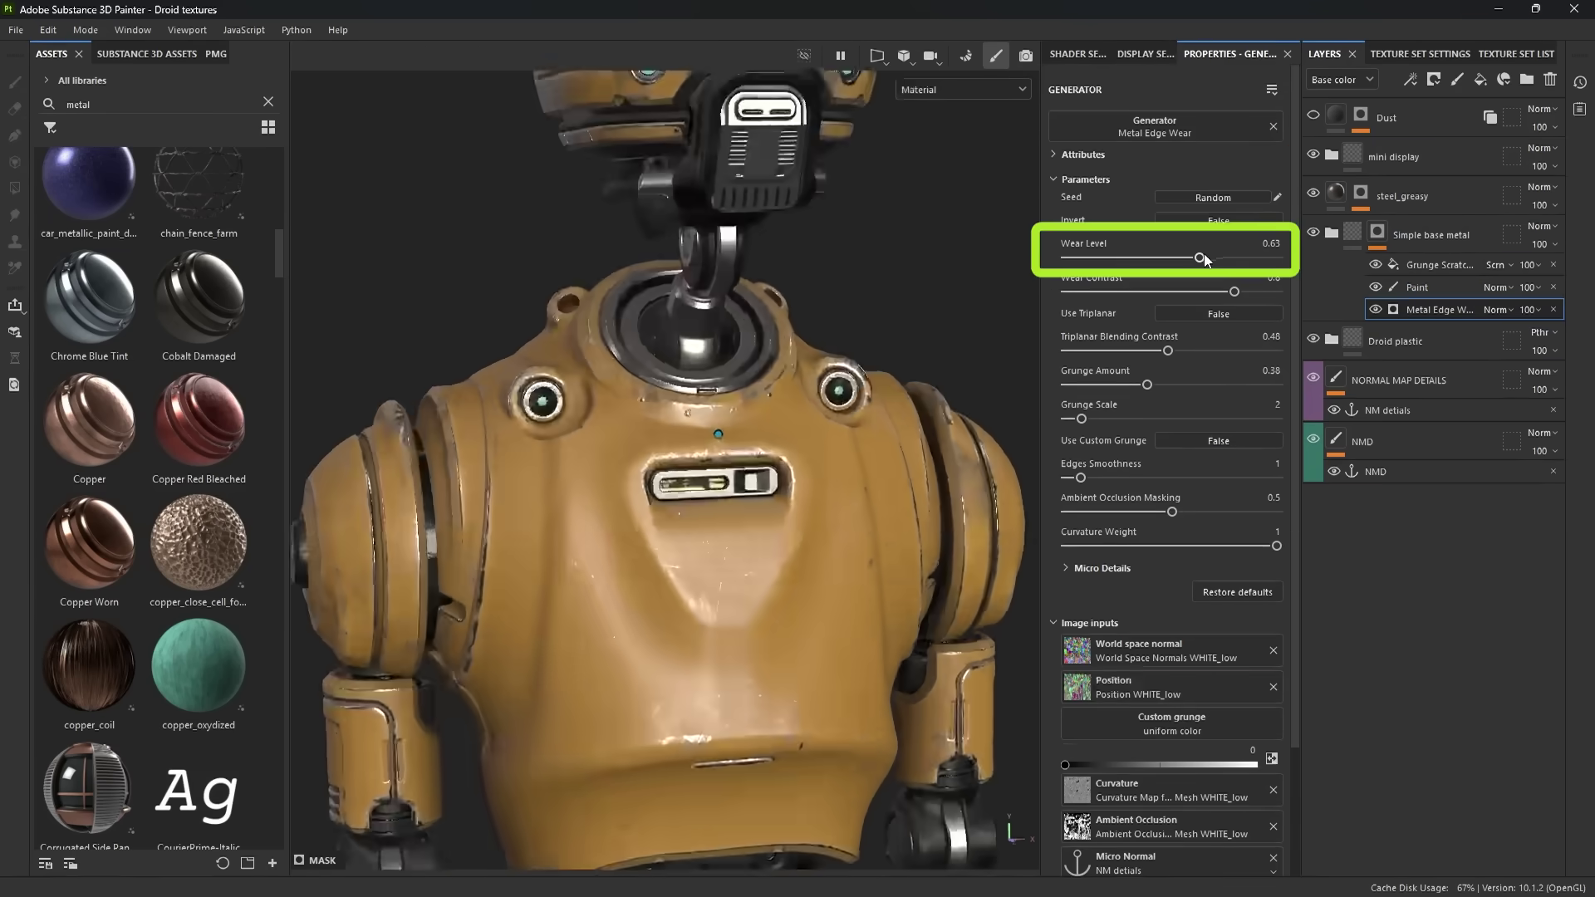
pyautogui.moveTo(1204, 258); pyautogui.dragTo(1261, 260)
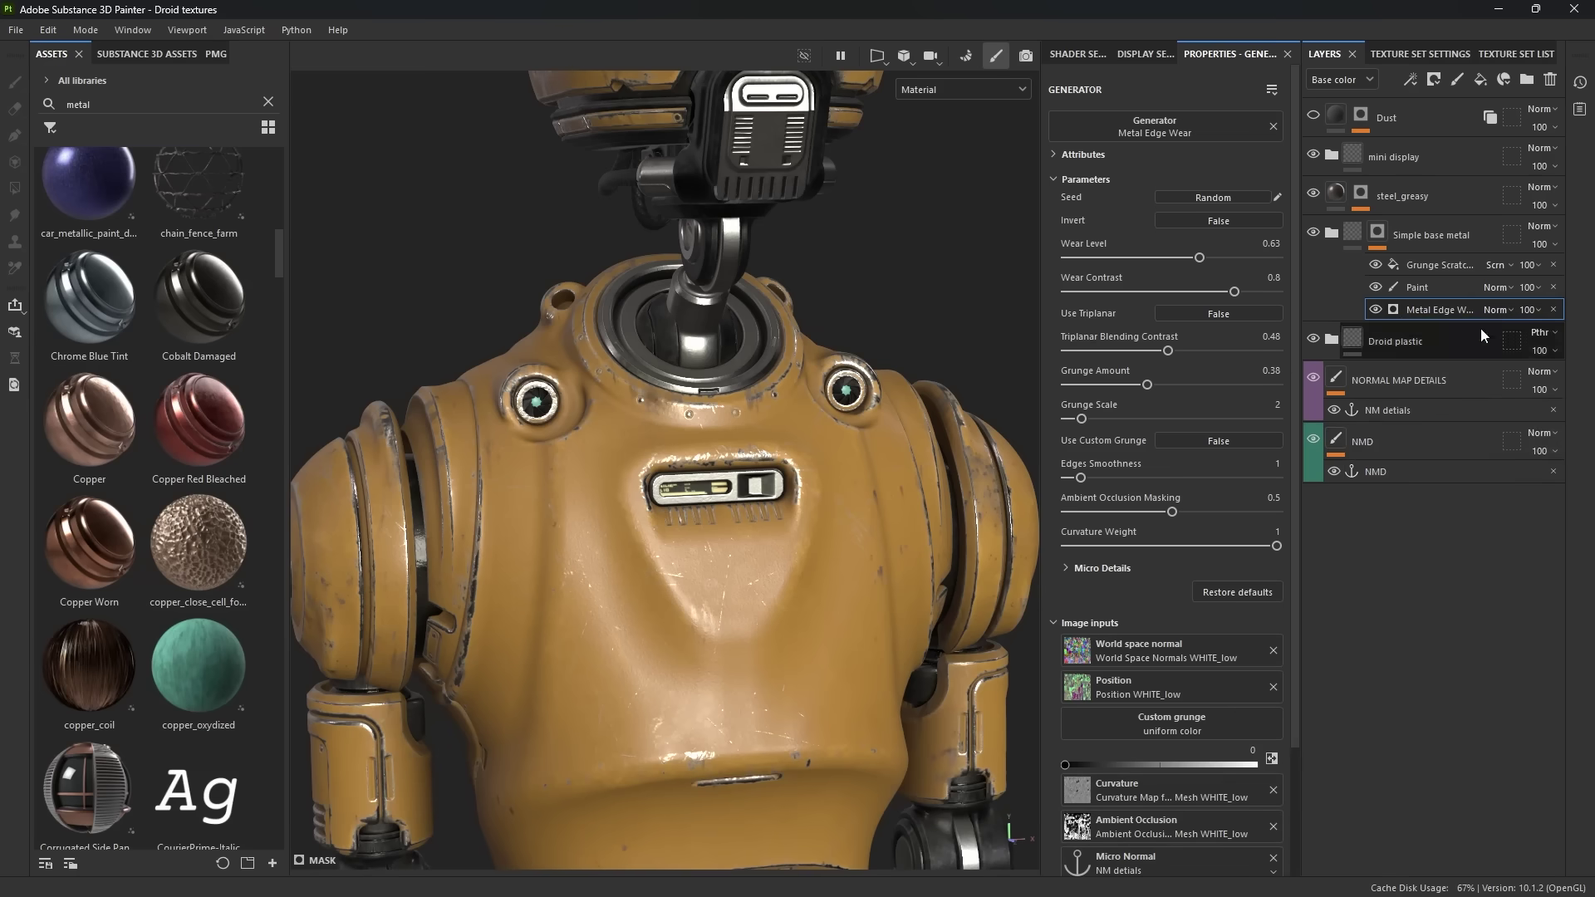
# - Expand the Metal Edge Wear generator's Micro Details and make sure Micro Normal is set to True
pyautogui.scroll(-3, 1132, 314)
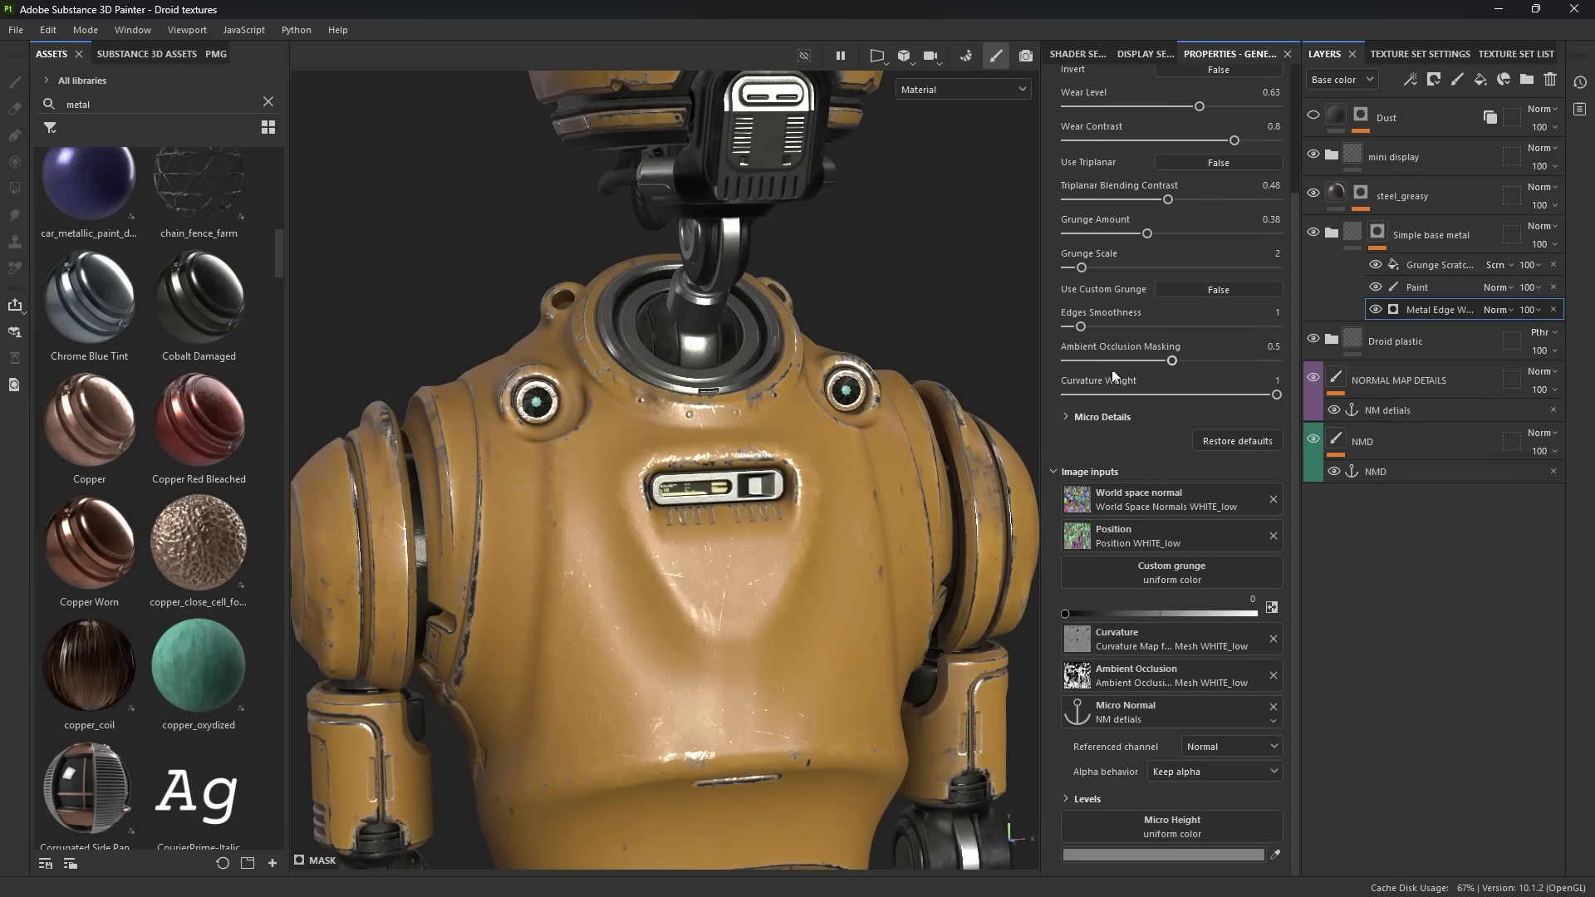
pyautogui.click(1099, 418)
pyautogui.click(1186, 462)
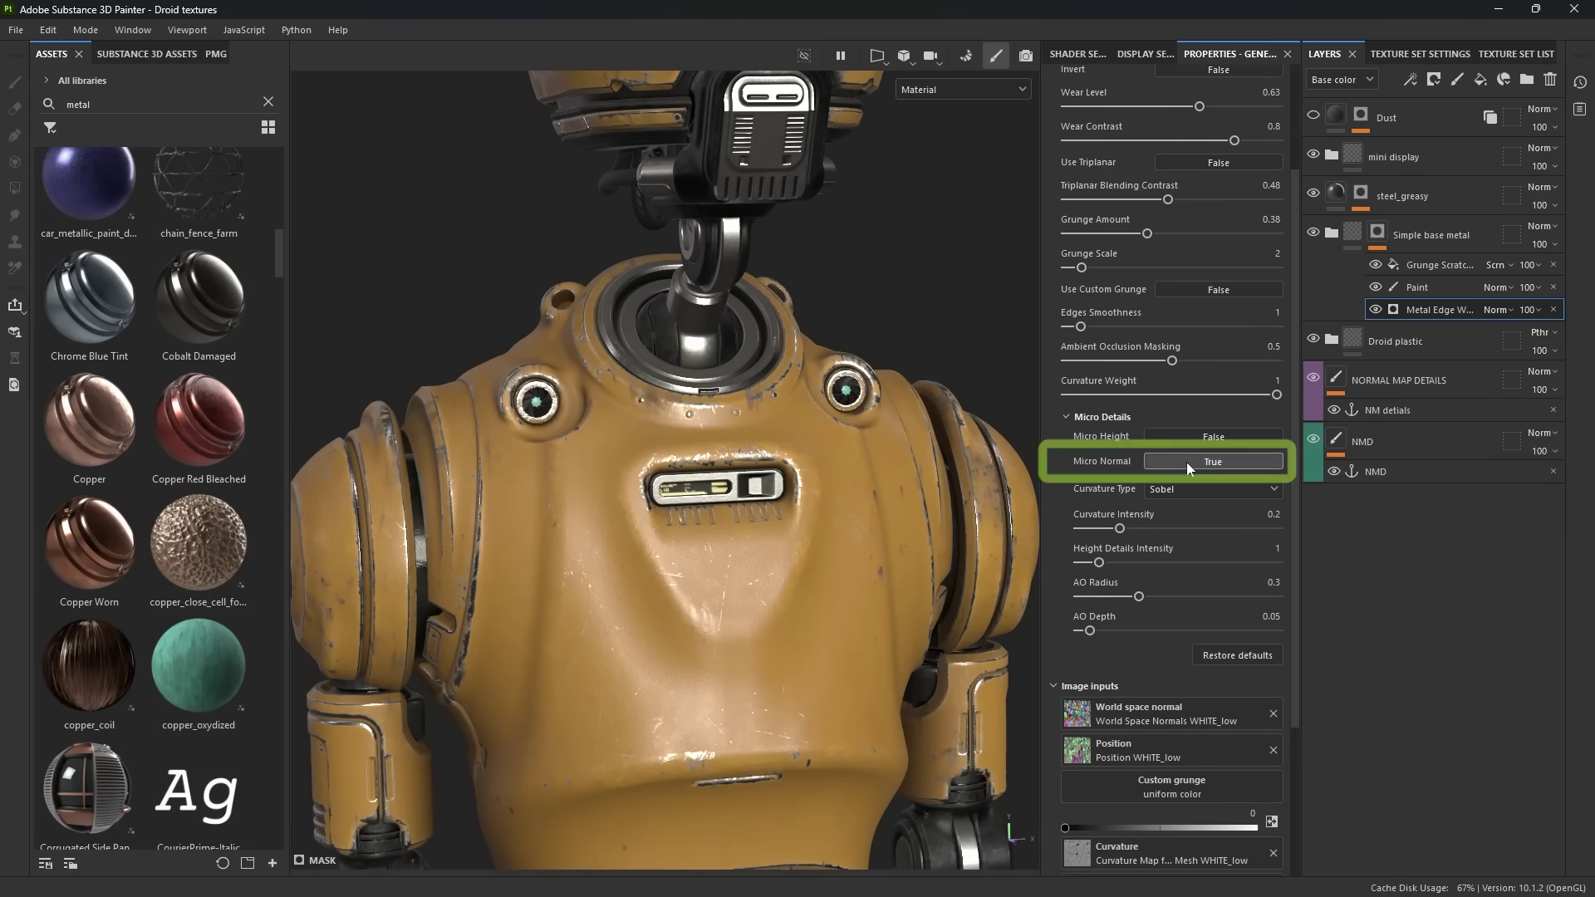
# - Replace the NM detials anchor in the Metal Edge Wear generator's Micro Normal input with the NMD anchor point
pyautogui.scroll(-5, 1145, 611)
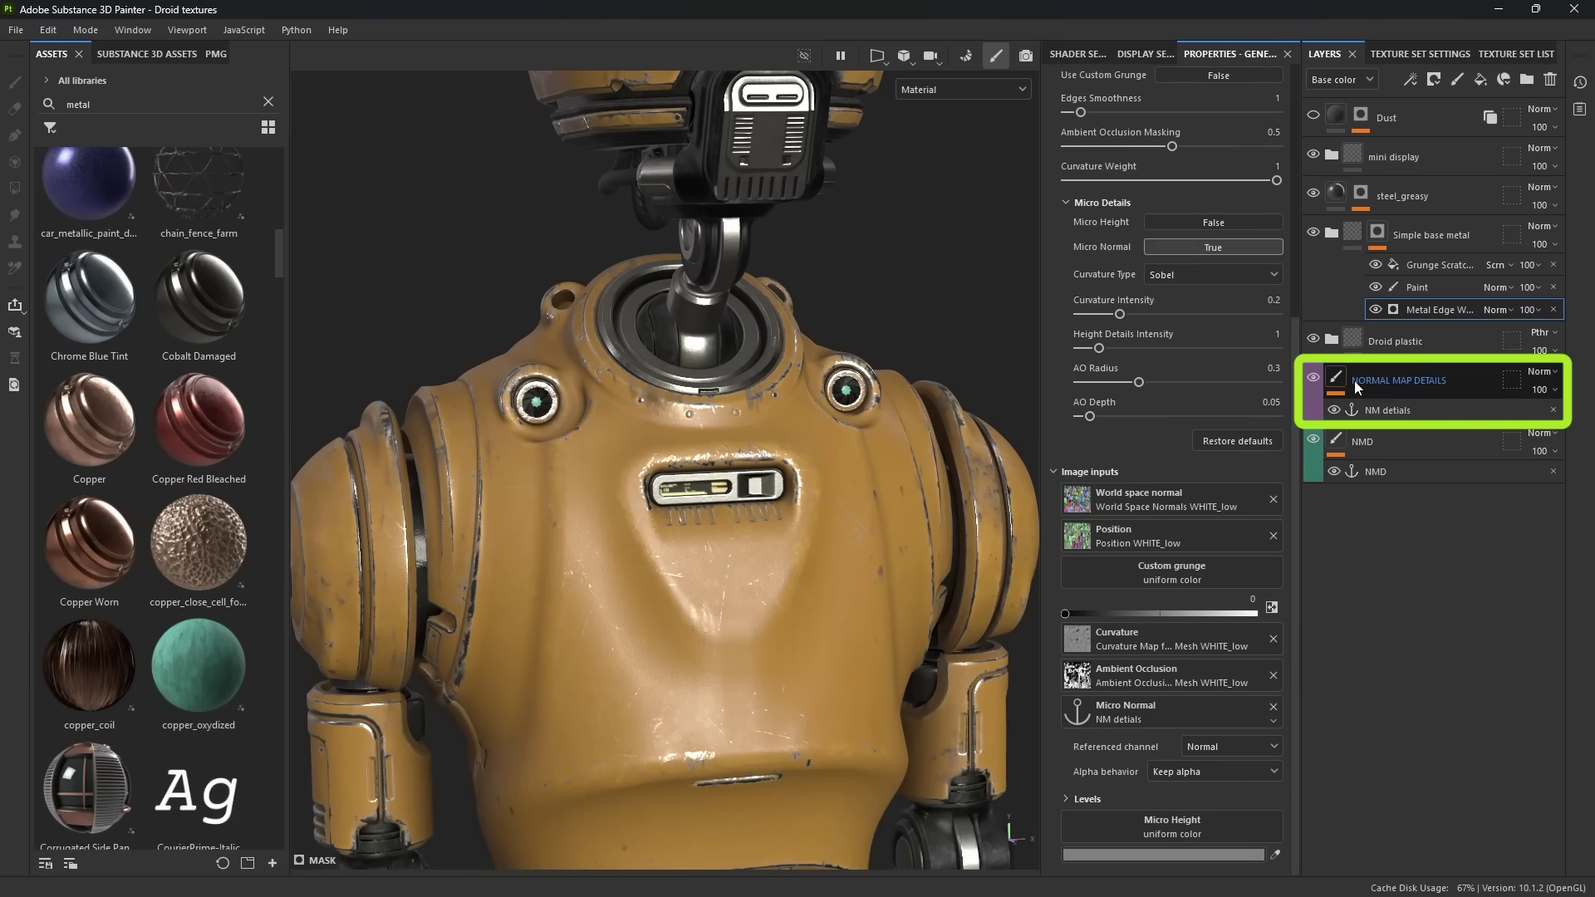
pyautogui.click(1274, 707)
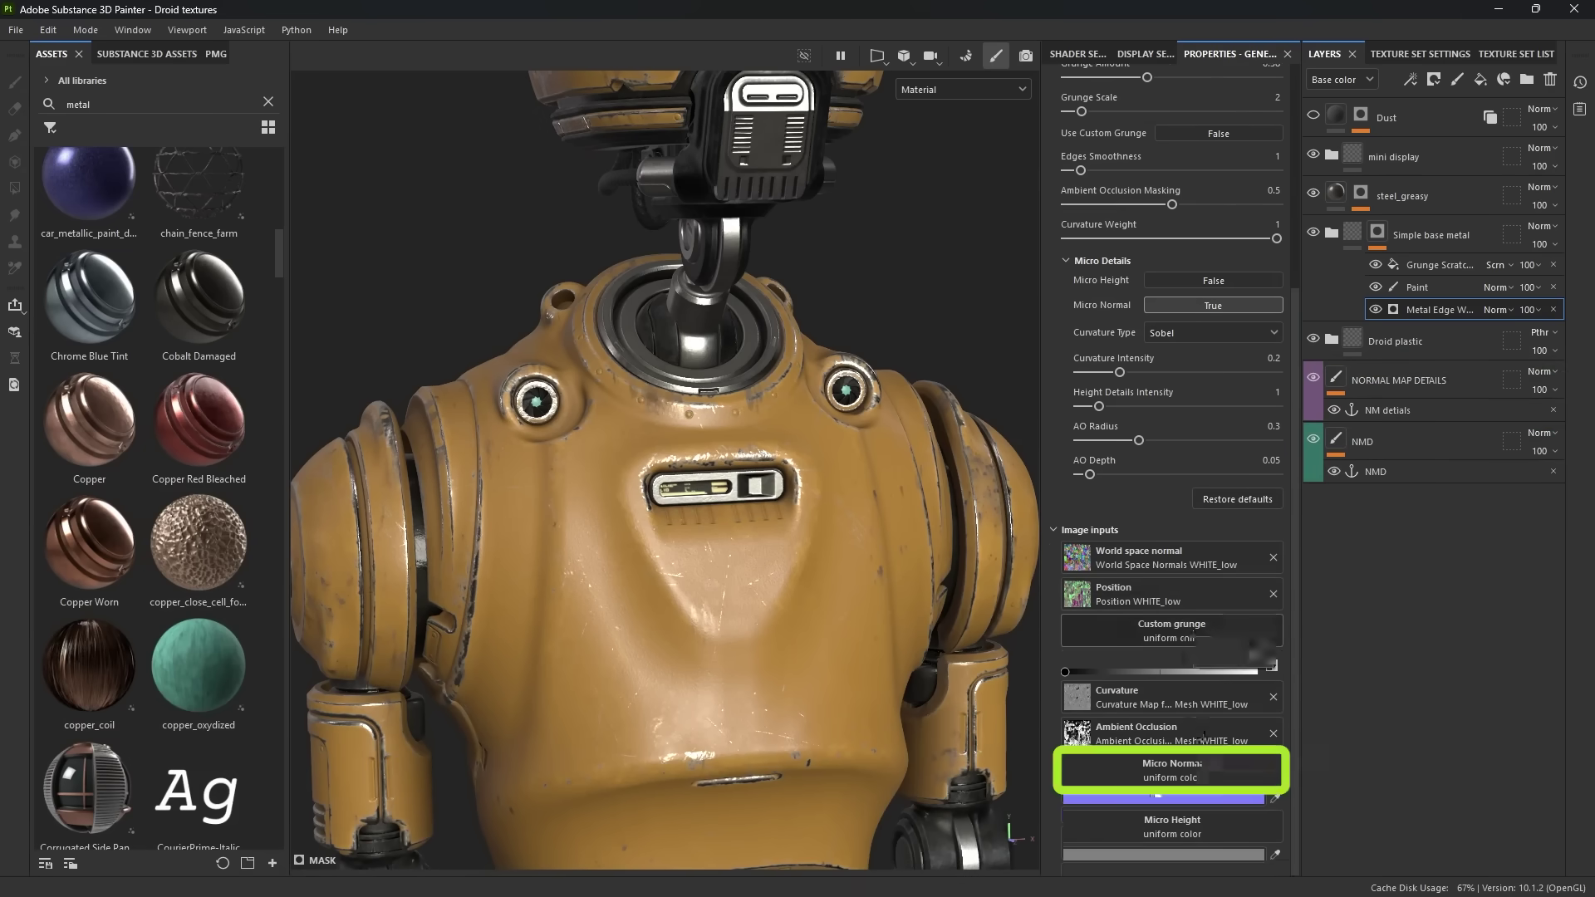
pyautogui.click(1148, 770)
pyautogui.click(1259, 525)
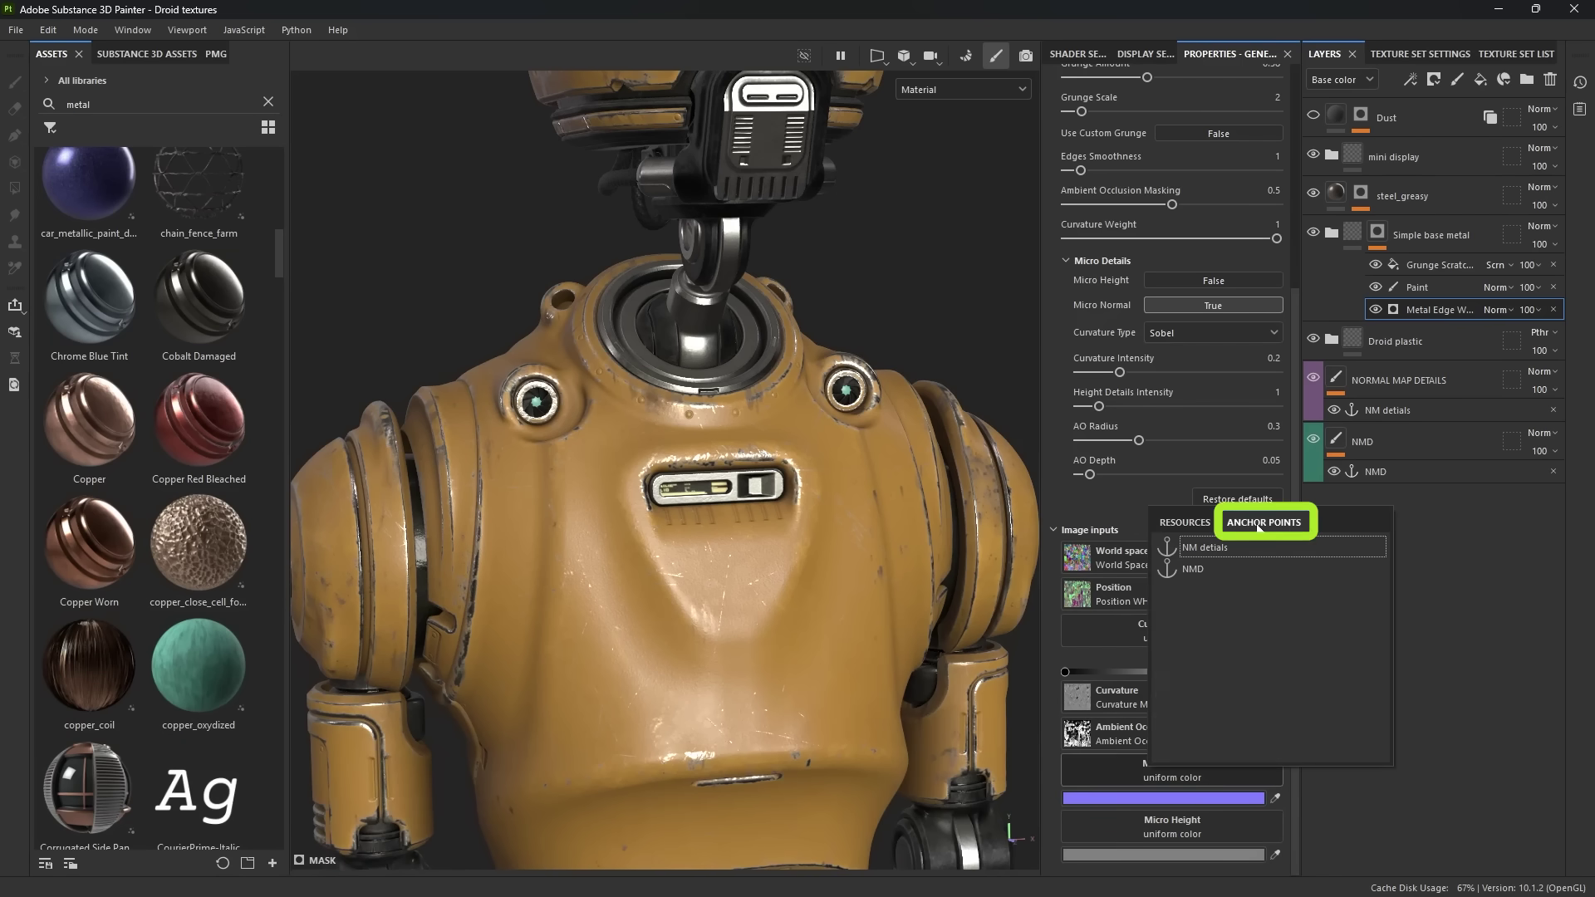
pyautogui.click(1198, 573)
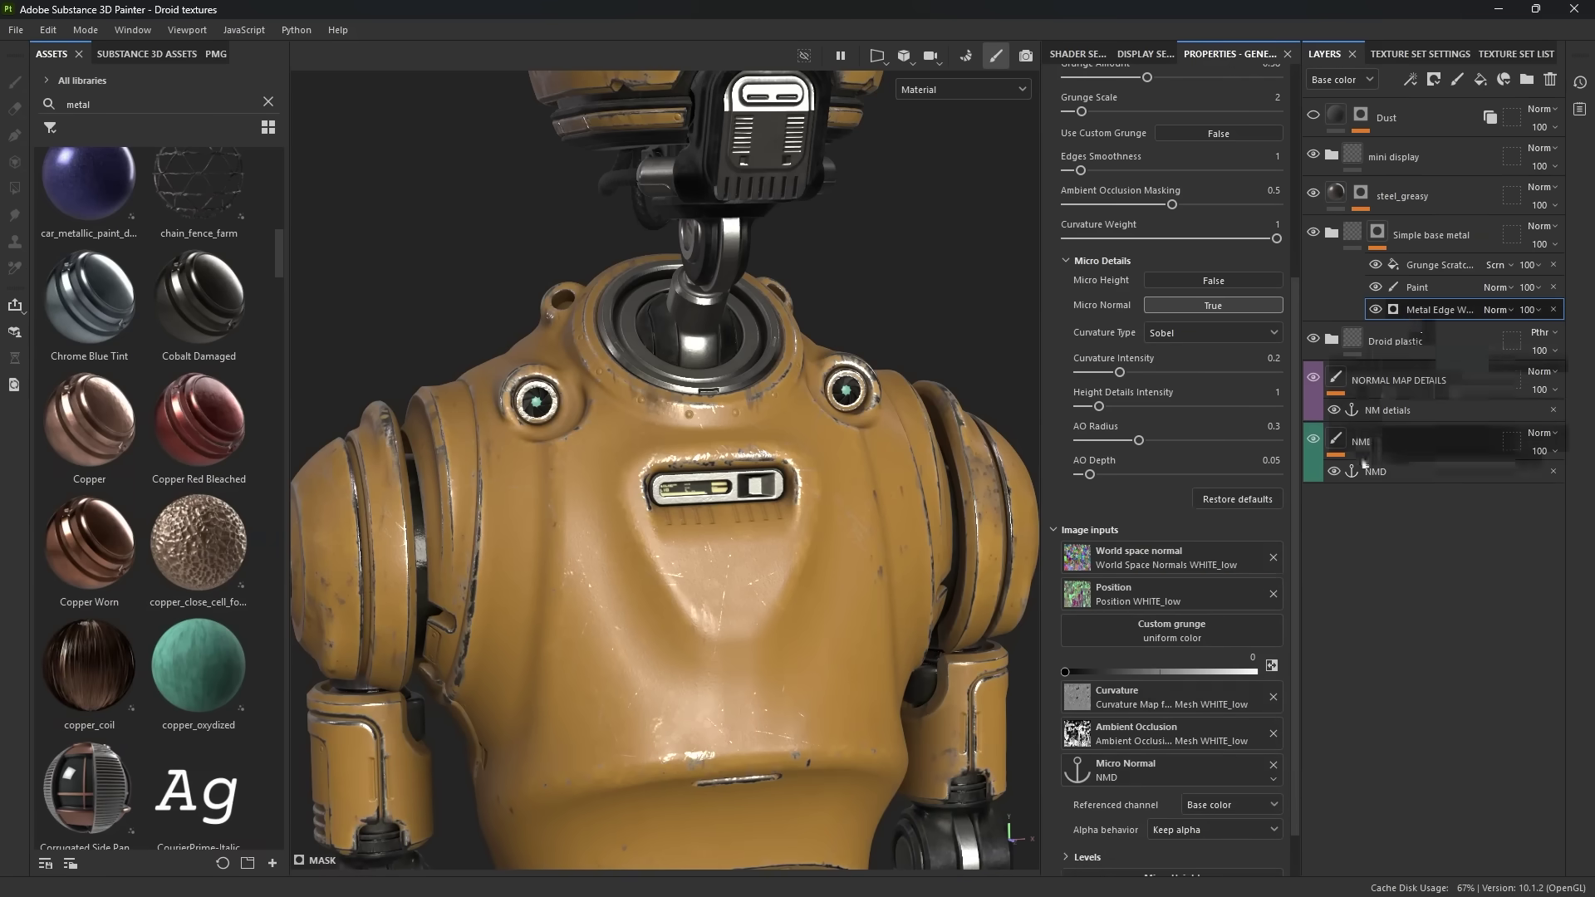
# - Hide the NORMAL MAP DETAILS layer and select the Basic Hard brush for painting on the NMD layer
pyautogui.click(1314, 379)
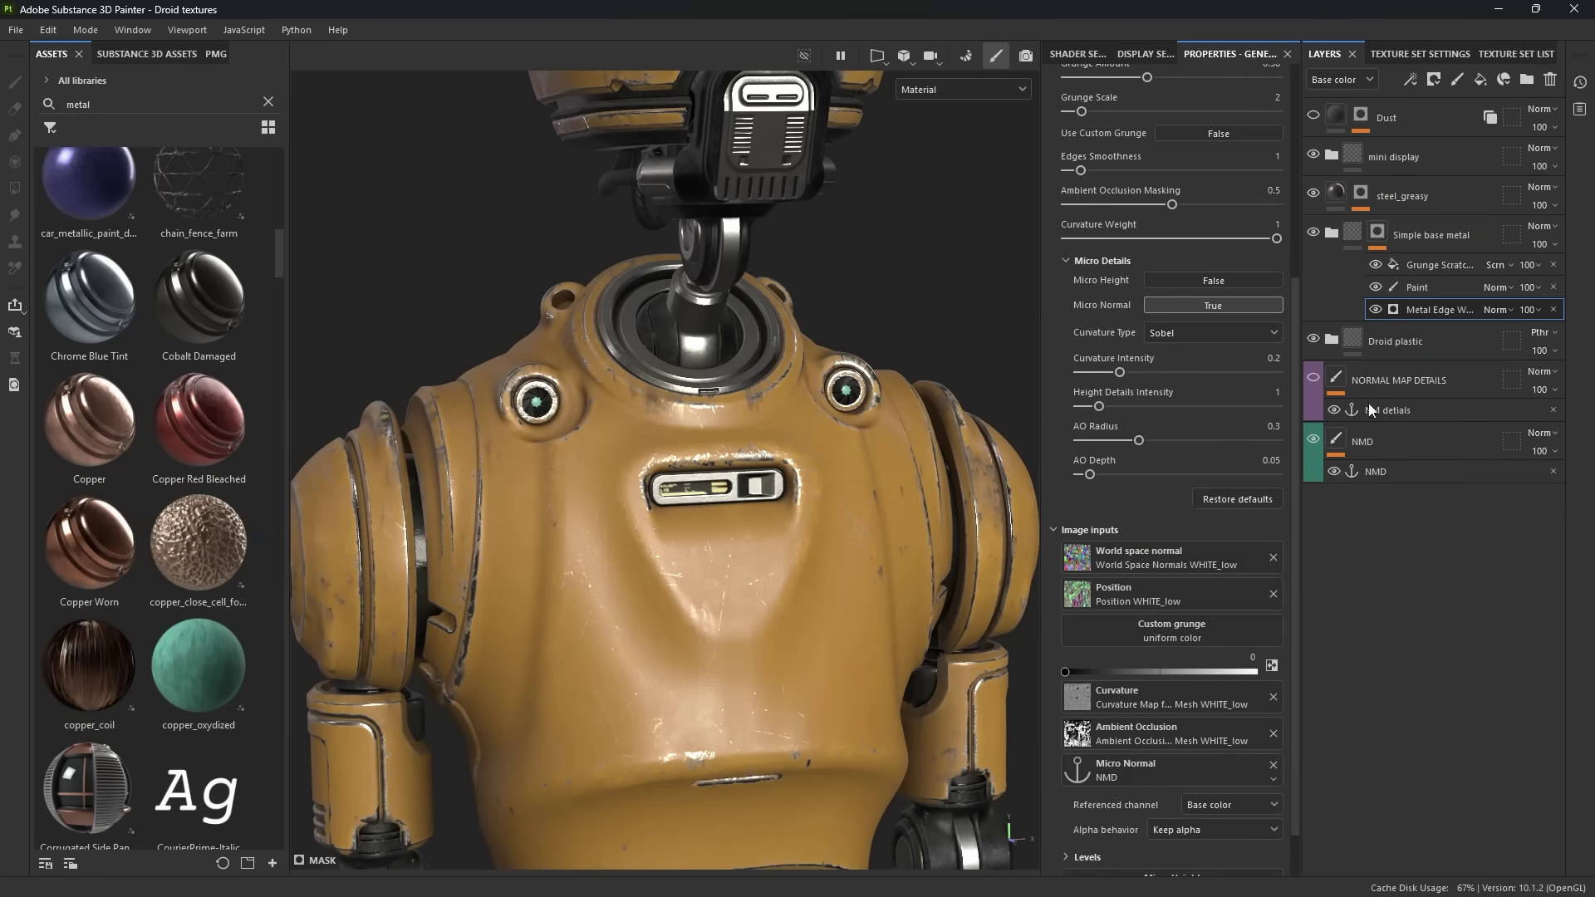
pyautogui.click(1370, 441)
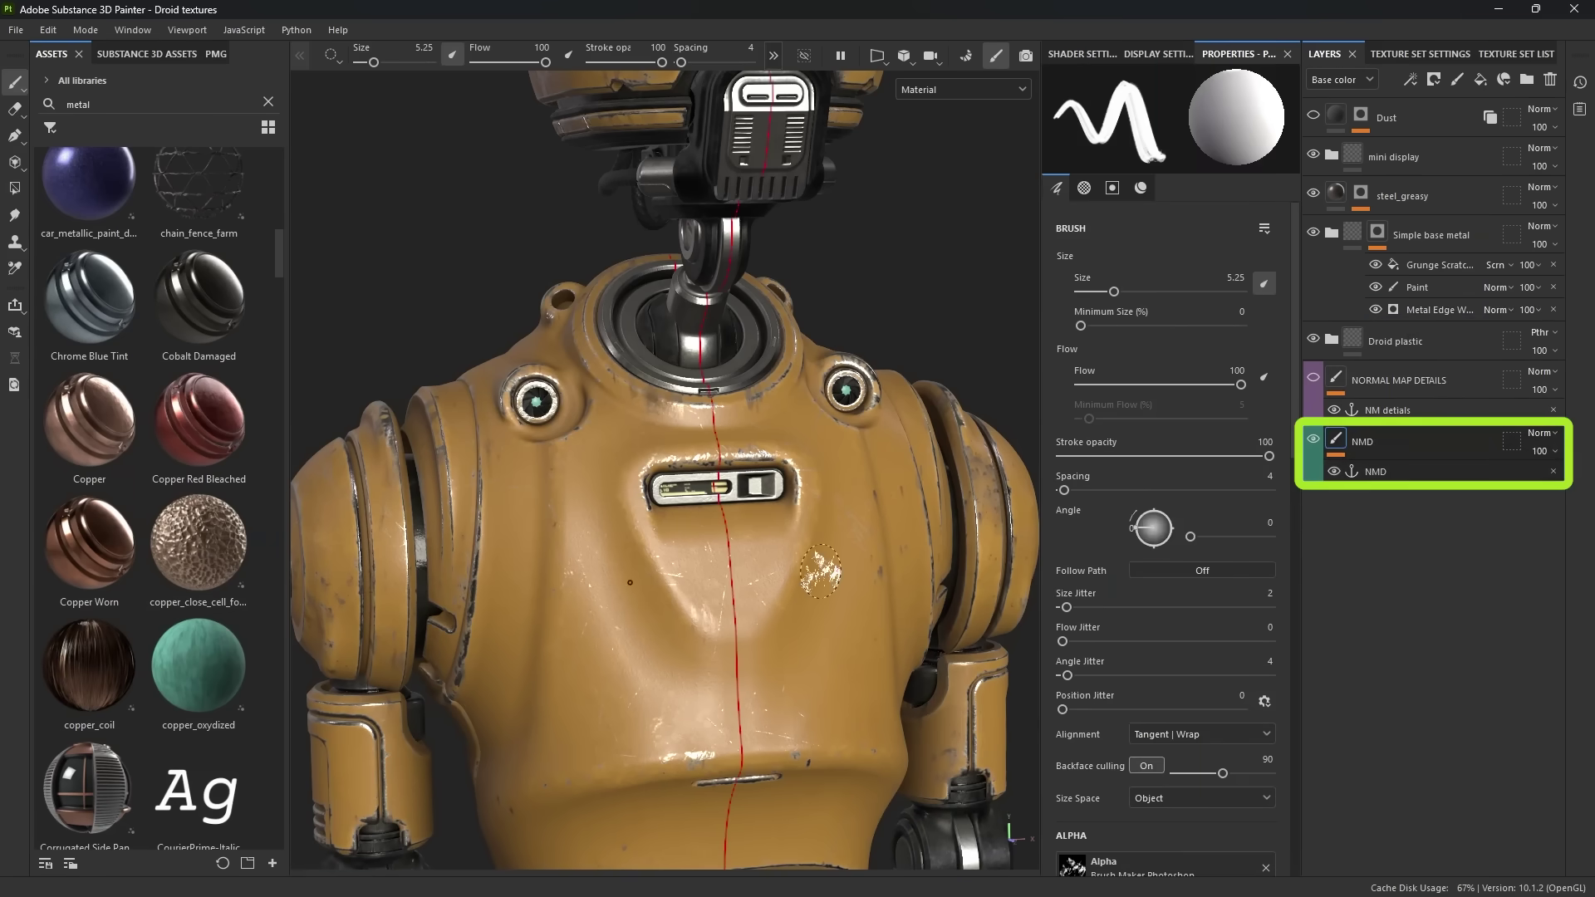
pyautogui.click(267, 101)
pyautogui.write('hard,')
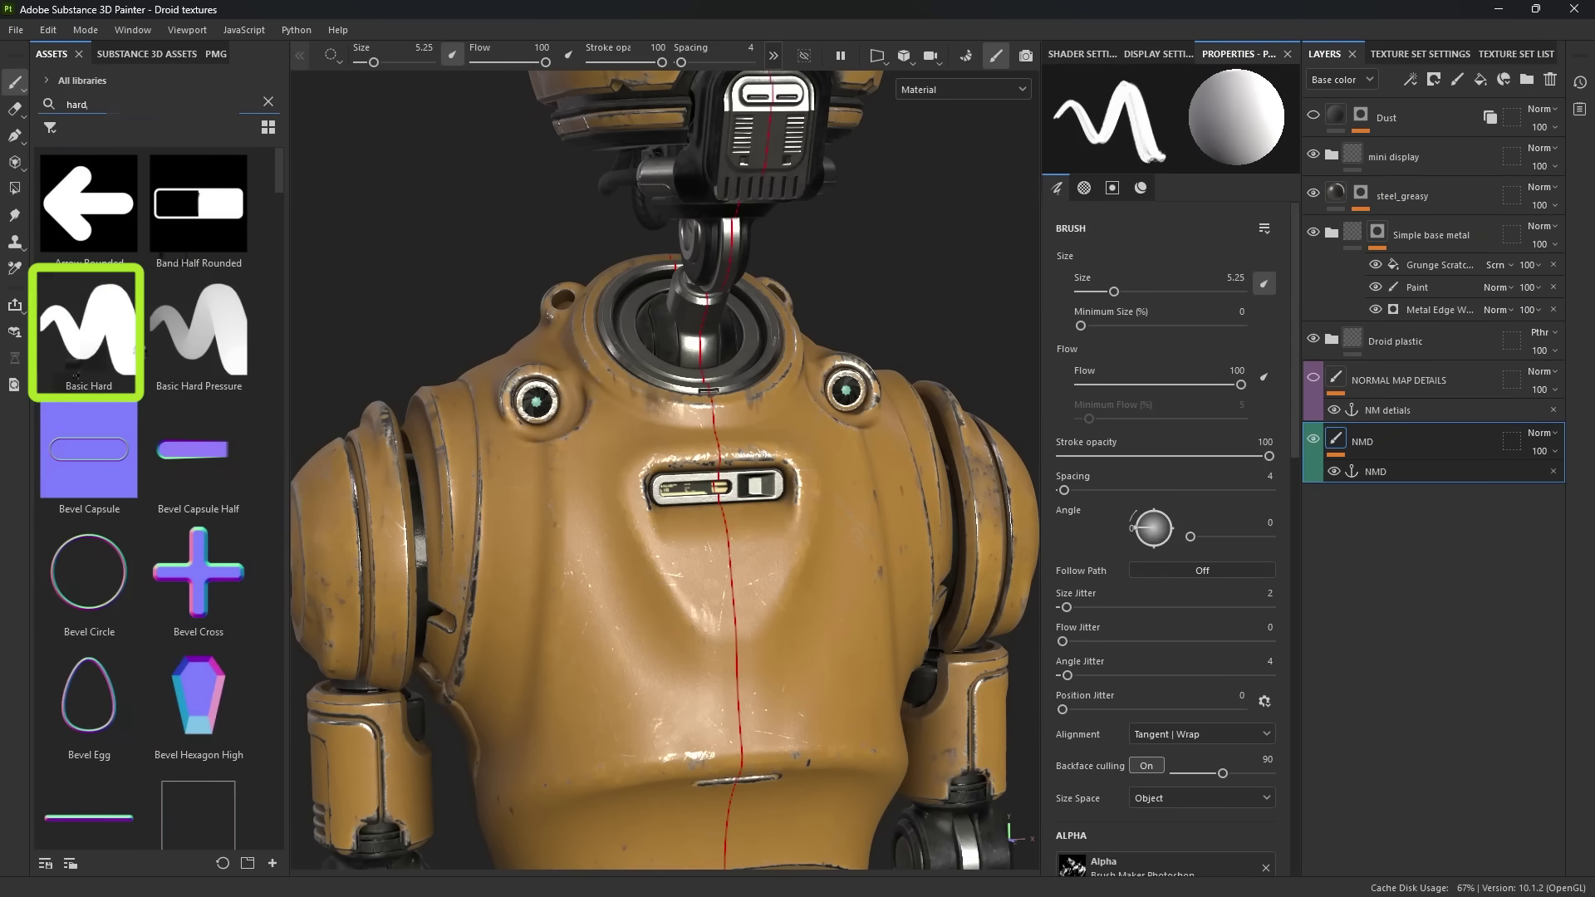
pyautogui.click(76, 375)
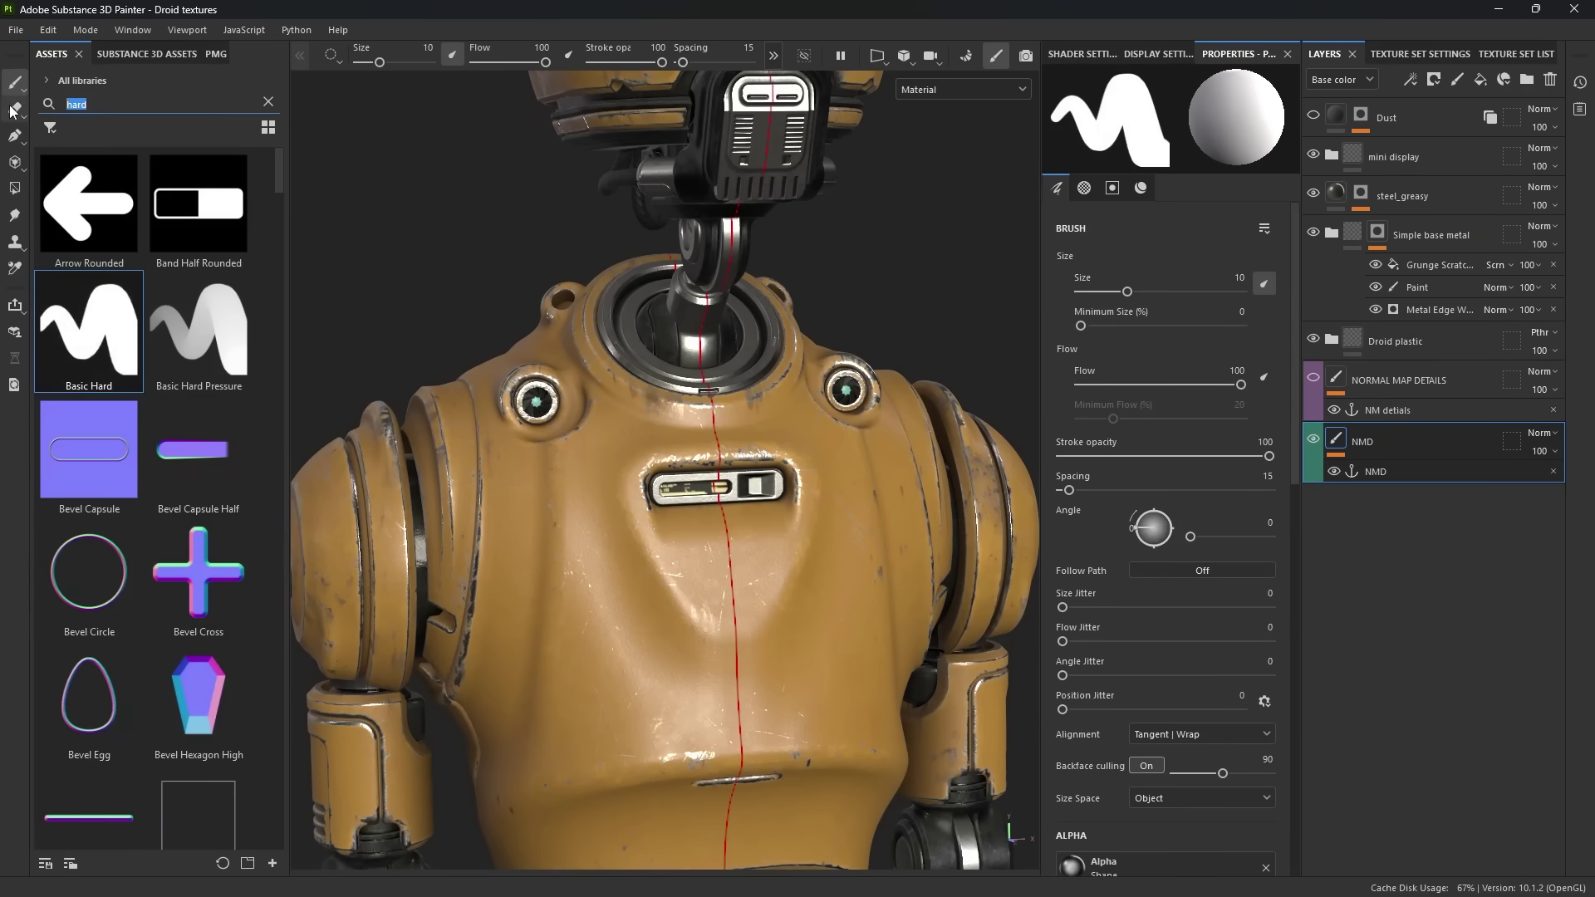
# - Filter the assets by "normal", then remove the brush's Shape alpha and leave only the nrm channel enabled in its material
pyautogui.write('normal')
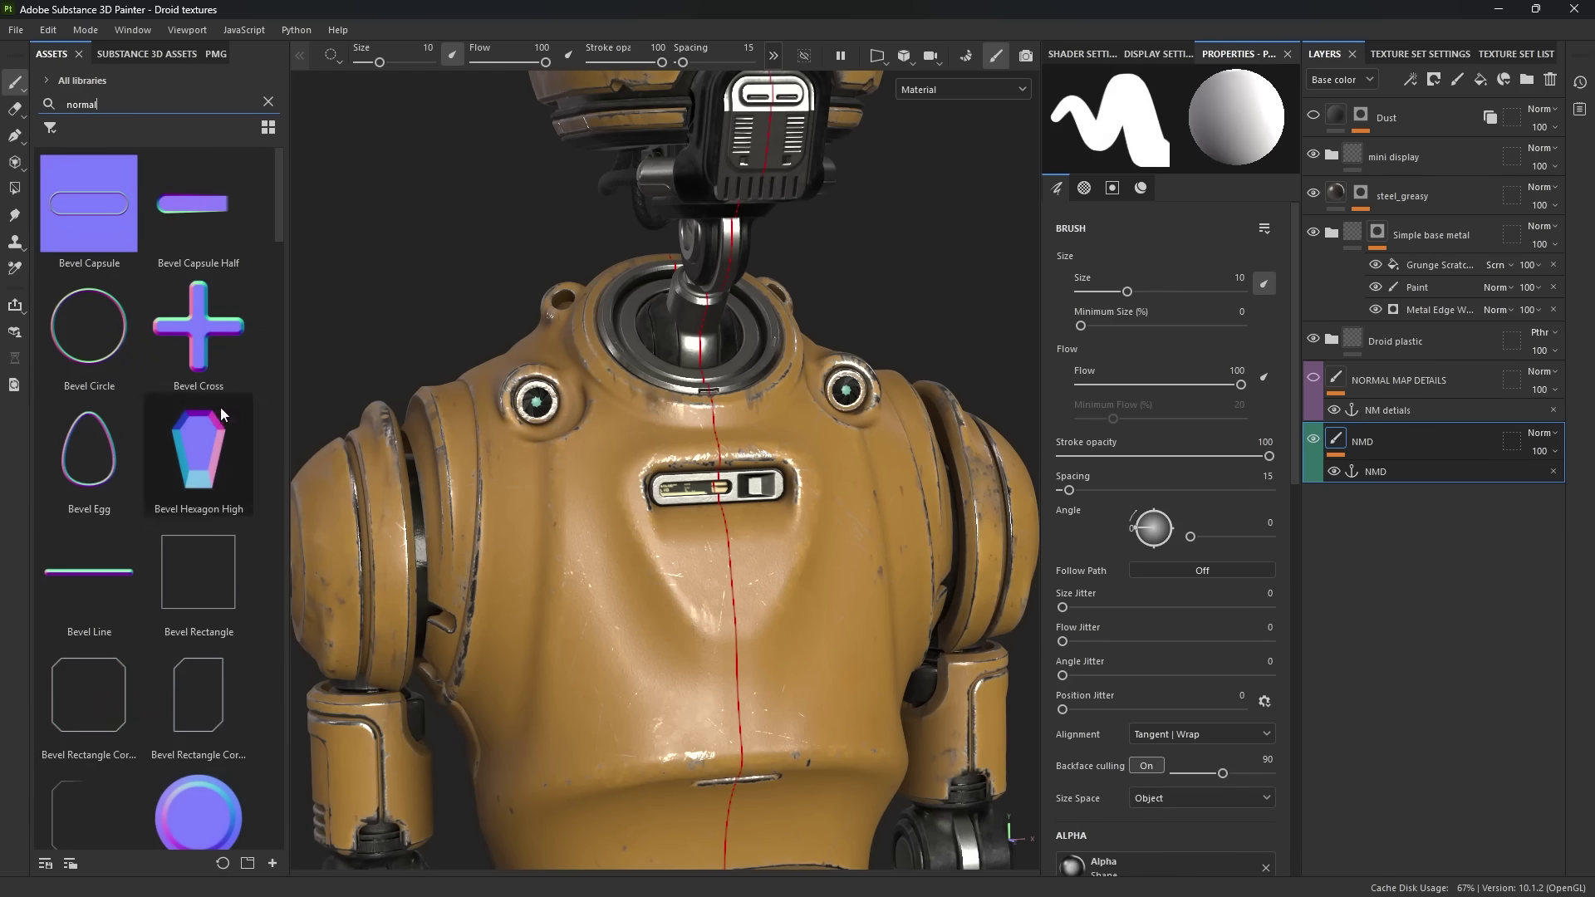
pyautogui.scroll(-3, 1218, 444)
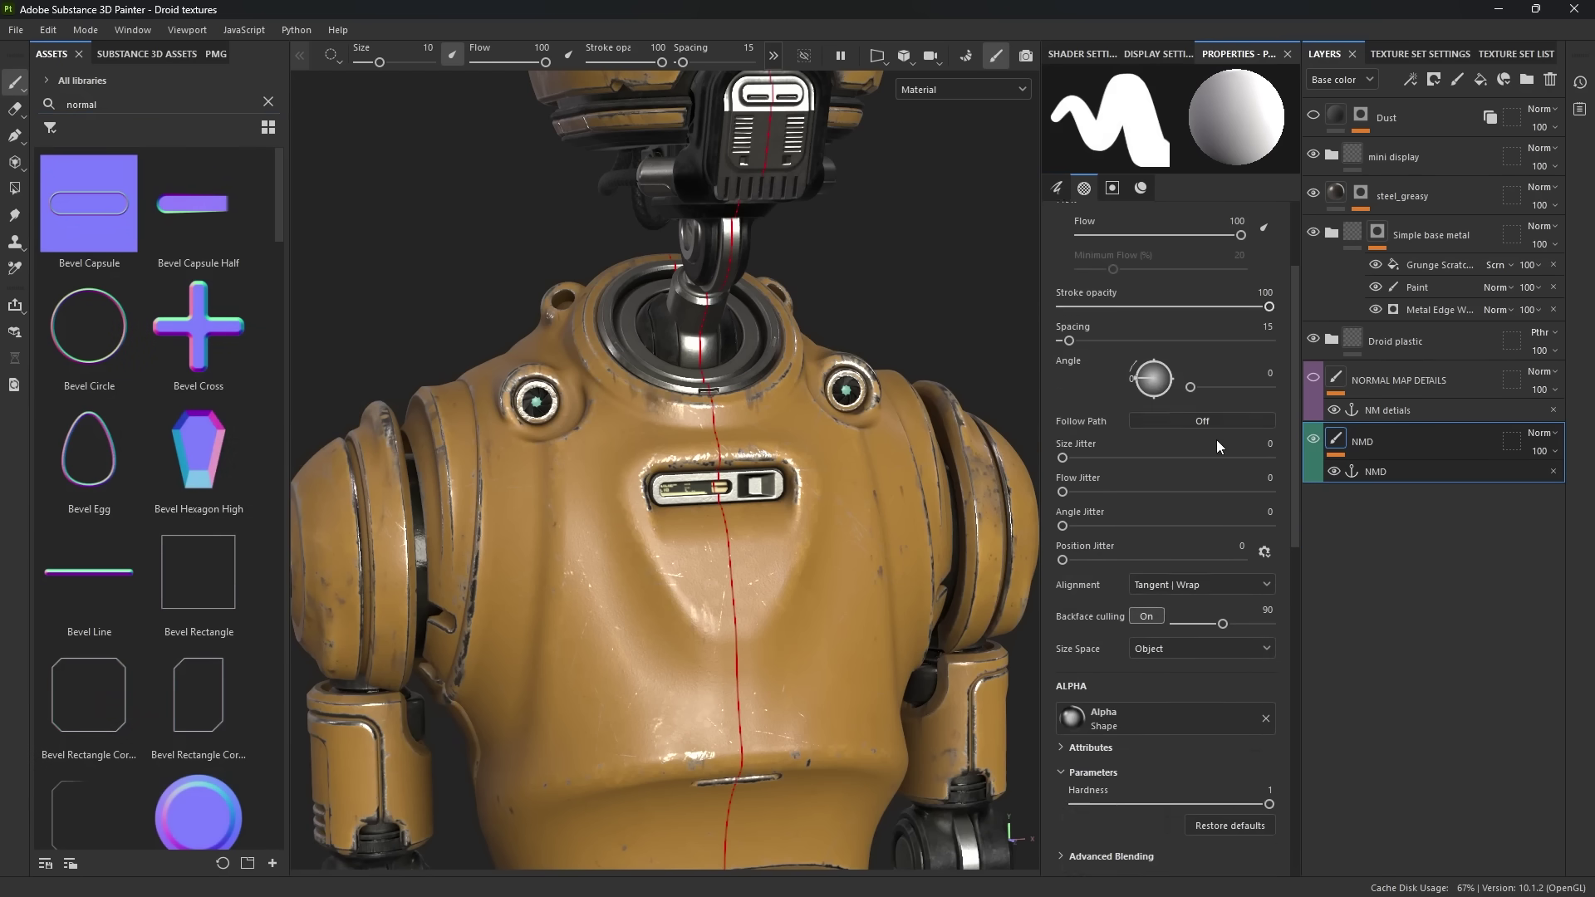
pyautogui.scroll(-5, 1216, 448)
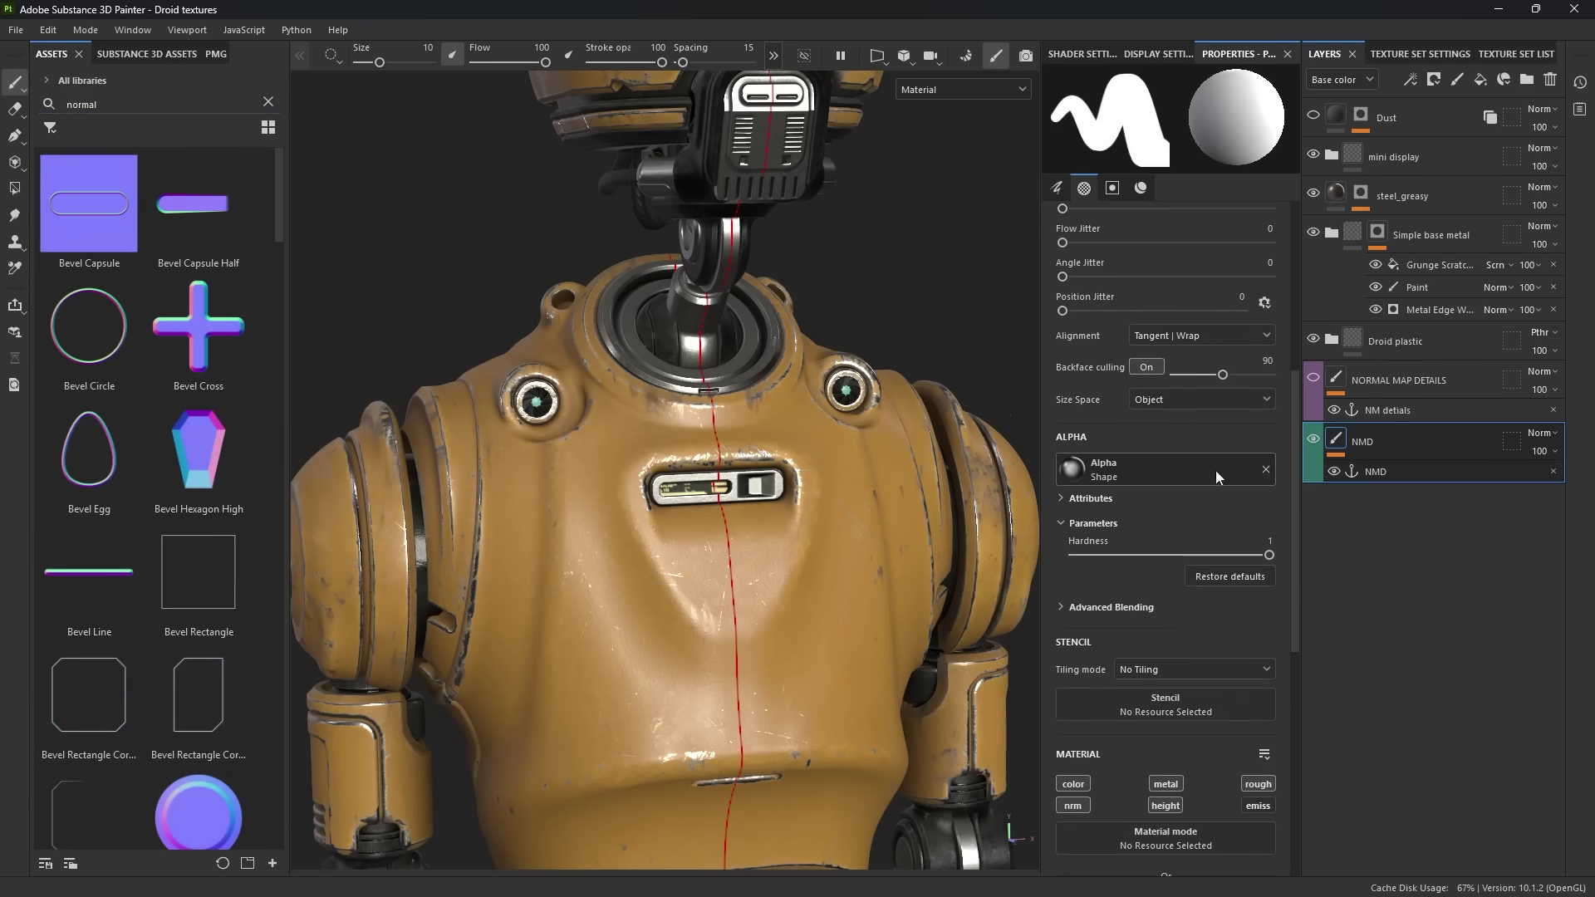
pyautogui.click(1267, 471)
pyautogui.scroll(-10, 1180, 437)
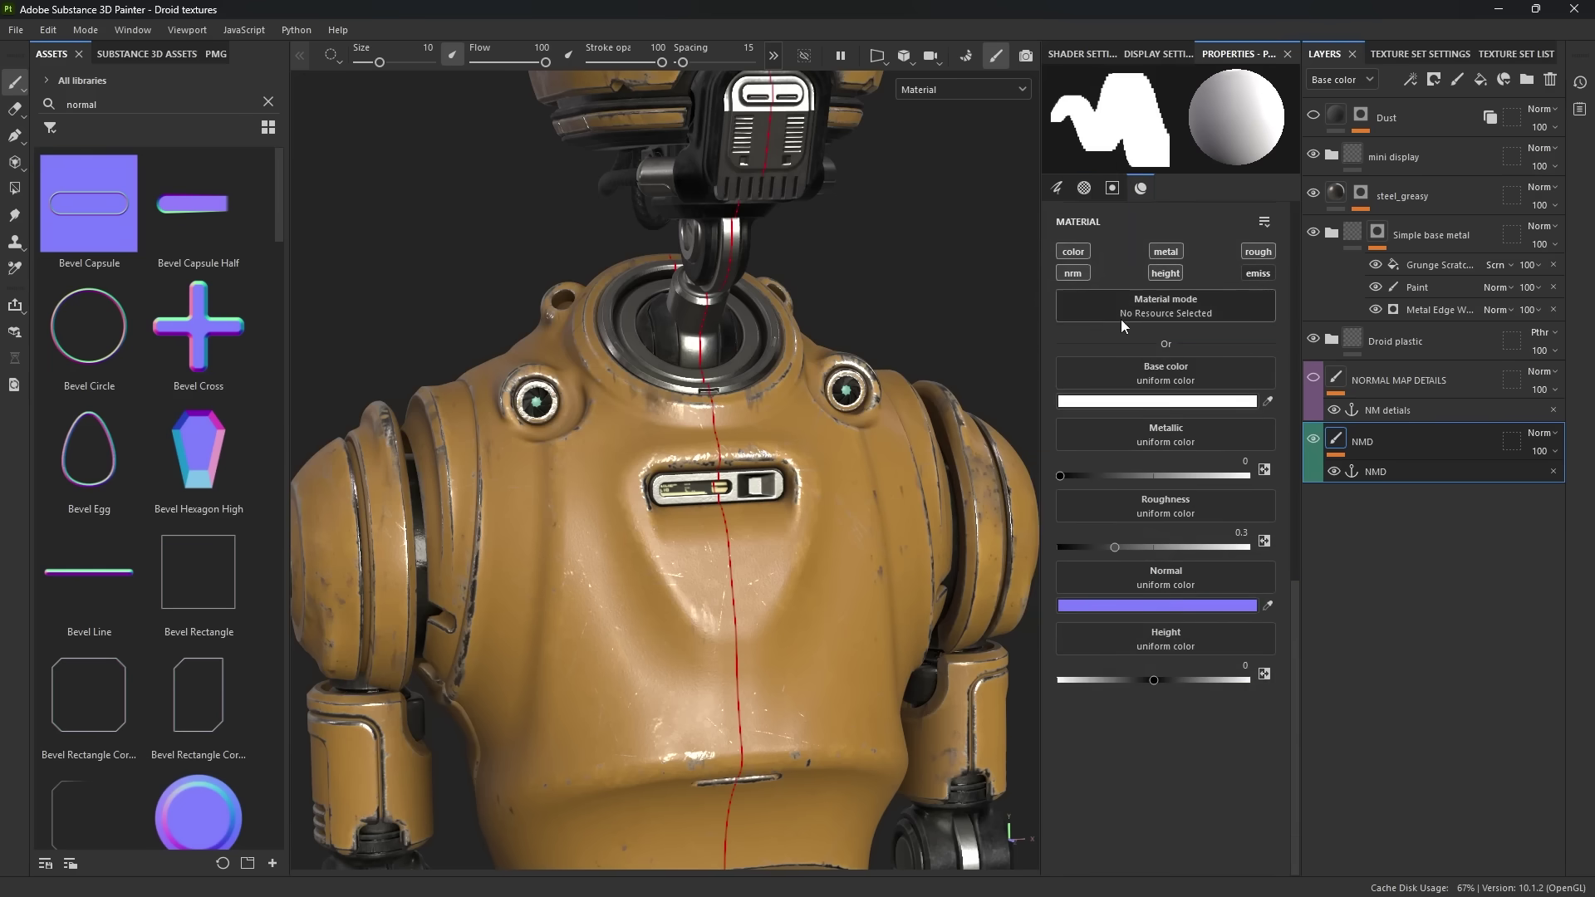
pyautogui.click(1074, 252)
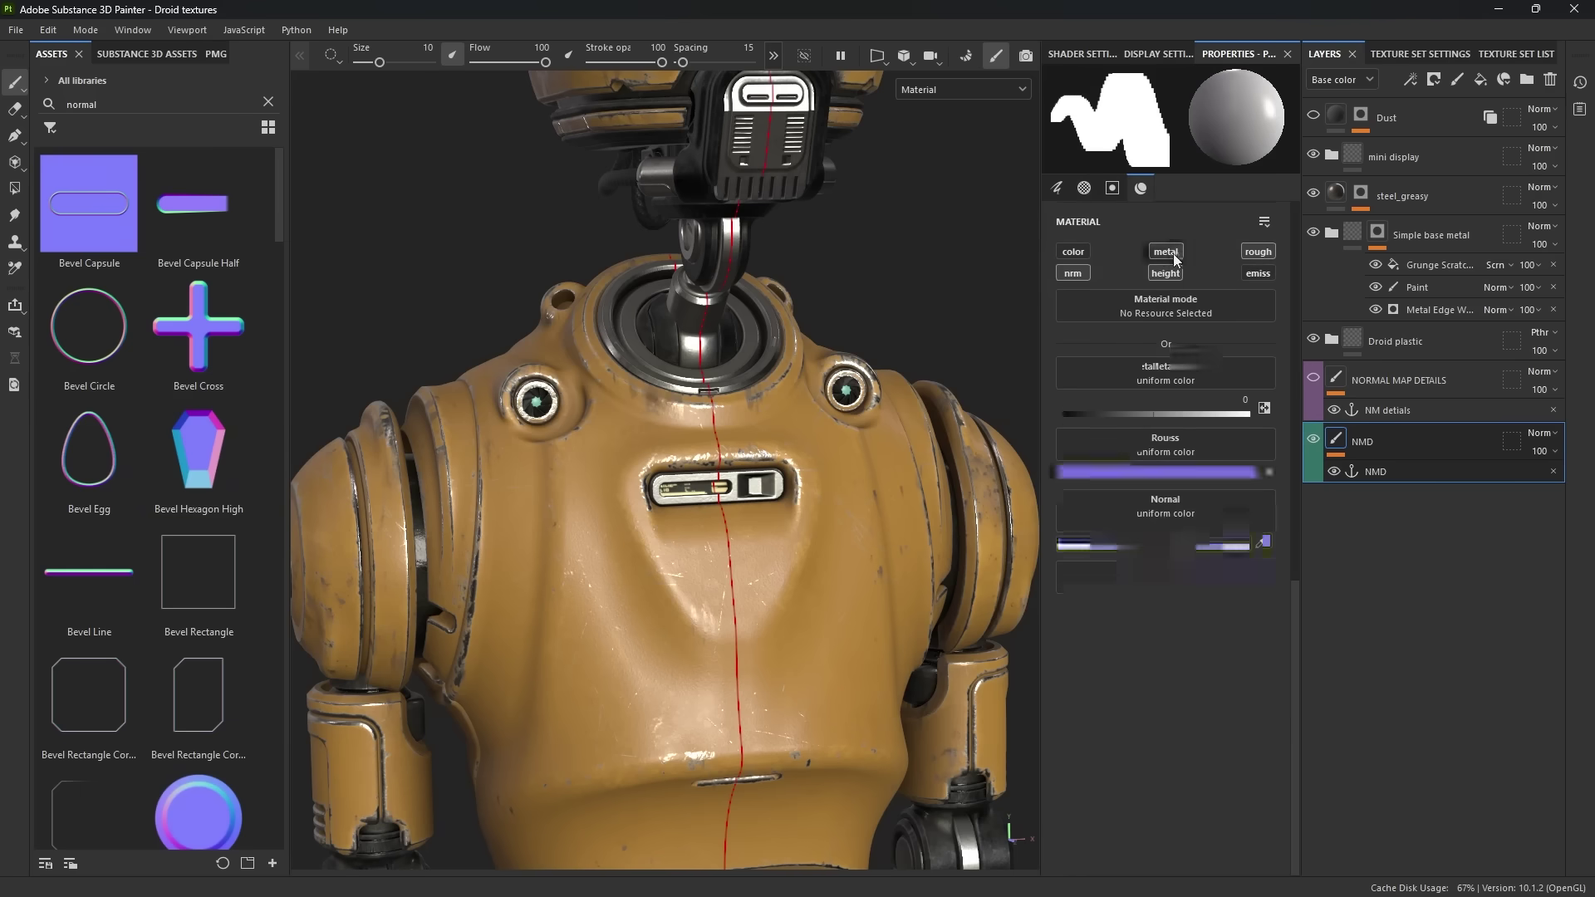
pyautogui.click(1243, 253)
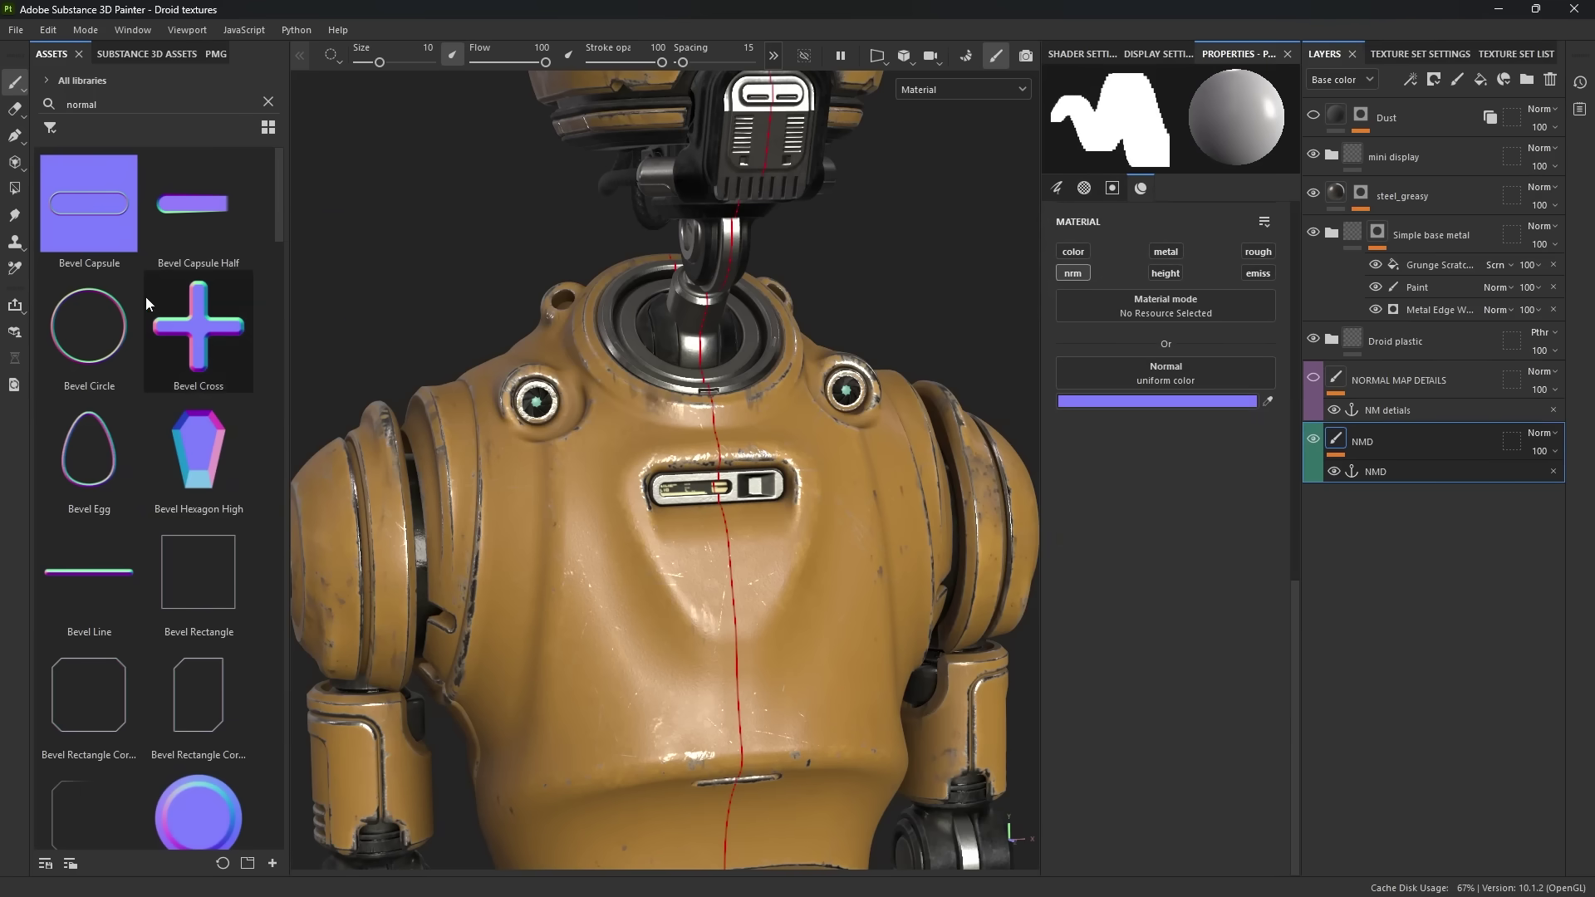
# - Assign Bevel Cross as the brush's normal and stamp it at size 10 on the chest below the display
pyautogui.moveTo(194, 316); pyautogui.dragTo(1155, 383)
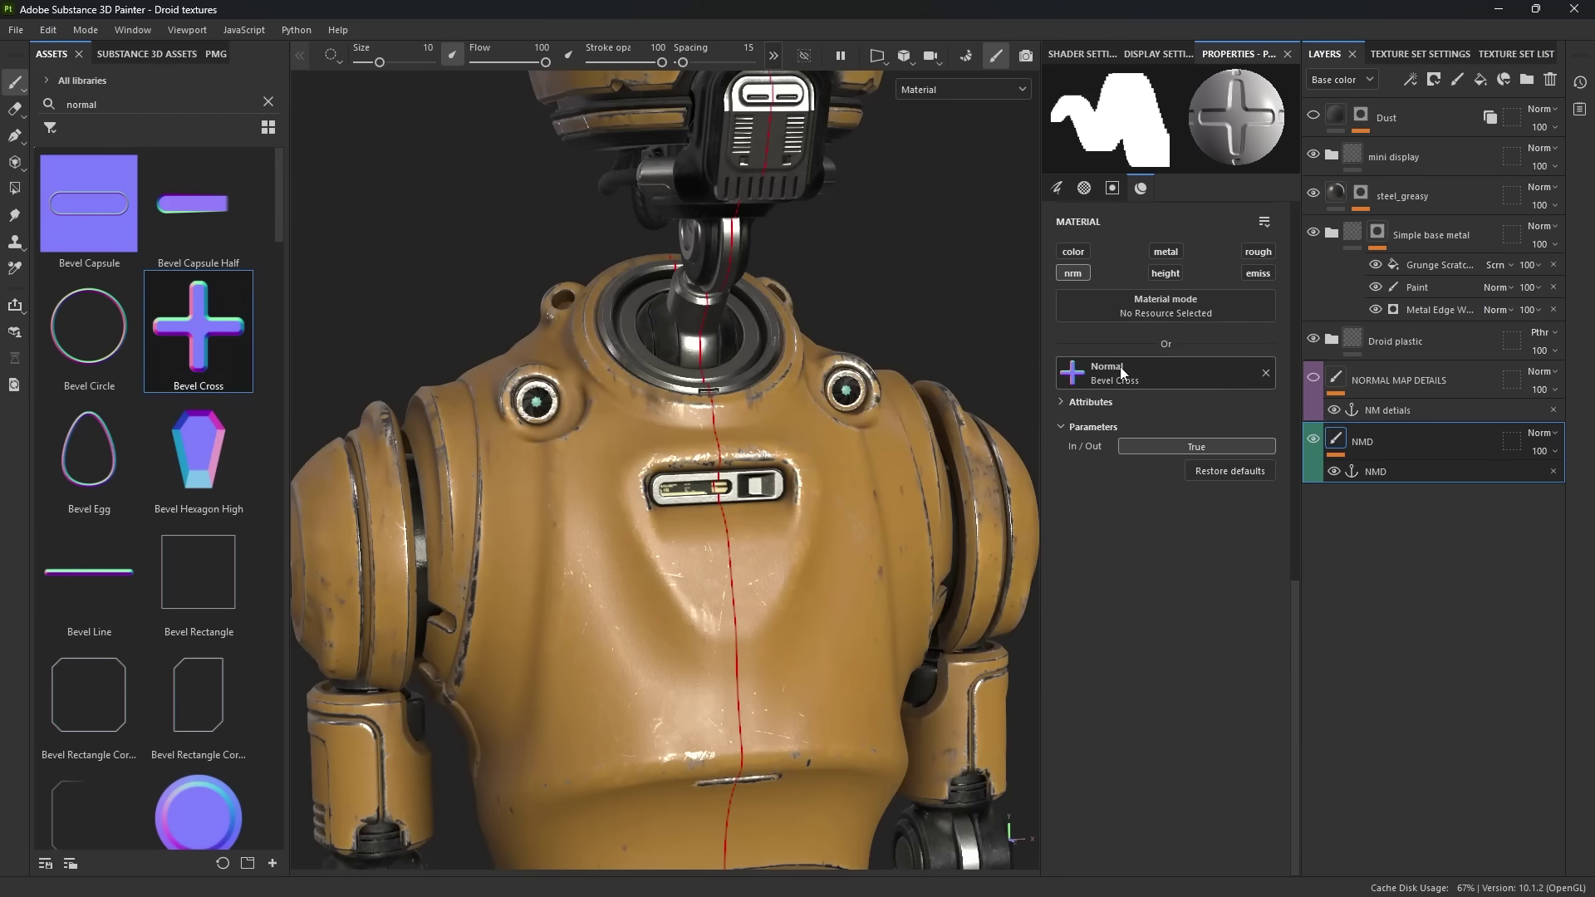
pyautogui.scroll(2, 619, 629)
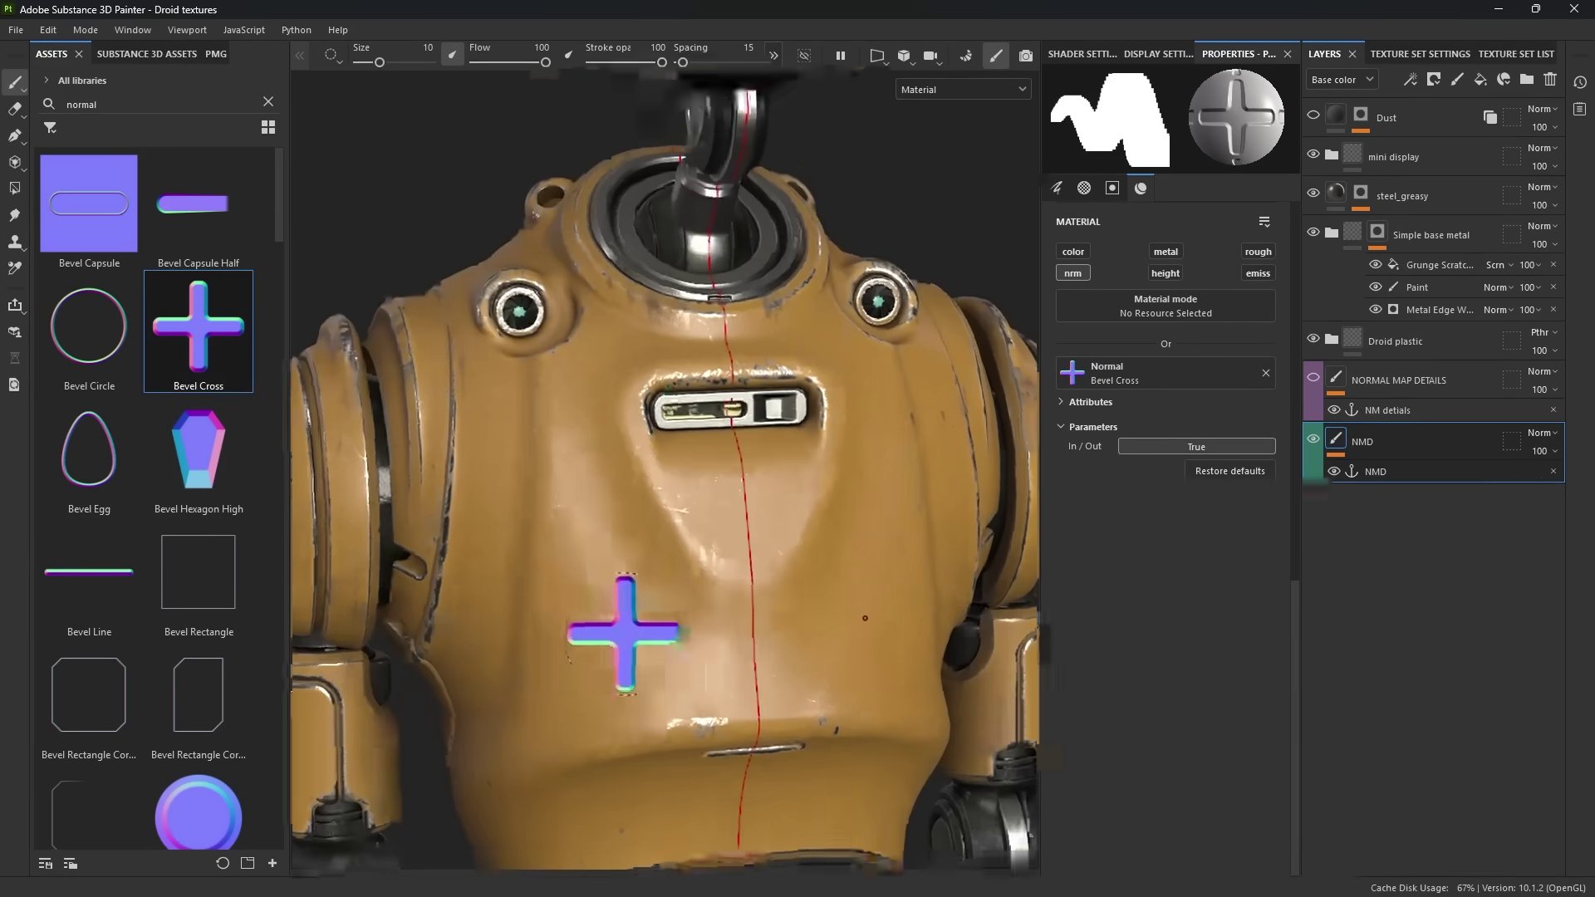
pyautogui.click(598, 519)
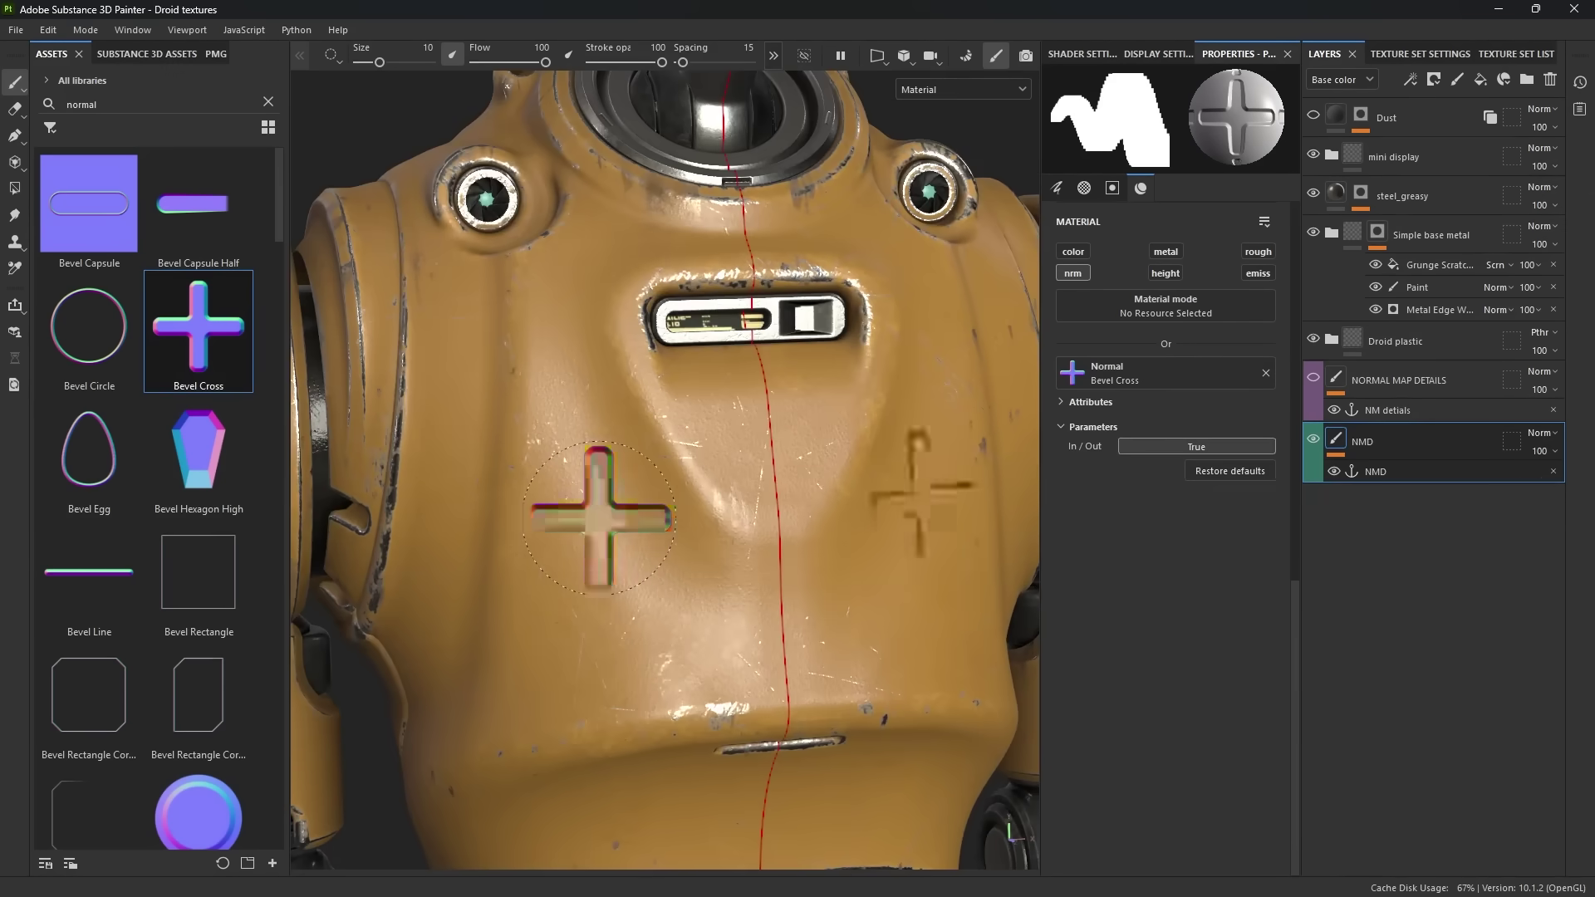
pyautogui.moveTo(687, 588)
pyautogui.keyDown('shift'); pyautogui.mouseDown(button='right')
pyautogui.moveTo(725, 590)
pyautogui.moveTo(672, 616)
pyautogui.mouseUp(button='right'); pyautogui.keyUp('shift')
pyautogui.keyDown('alt'); pyautogui.moveTo(684, 620); pyautogui.dragTo(698, 620); pyautogui.keyUp('alt')
pyautogui.keyDown('alt'); pyautogui.moveTo(698, 619); pyautogui.dragTo(755, 687, button='right'); pyautogui.keyUp('alt')
pyautogui.moveTo(756, 687)
pyautogui.keyDown('alt'); pyautogui.mouseDown()
pyautogui.moveTo(830, 666)
pyautogui.moveTo(754, 712)
pyautogui.mouseUp(); pyautogui.keyUp('alt')
pyautogui.keyDown('alt'); pyautogui.moveTo(653, 449); pyautogui.dragTo(665, 467); pyautogui.keyUp('alt')
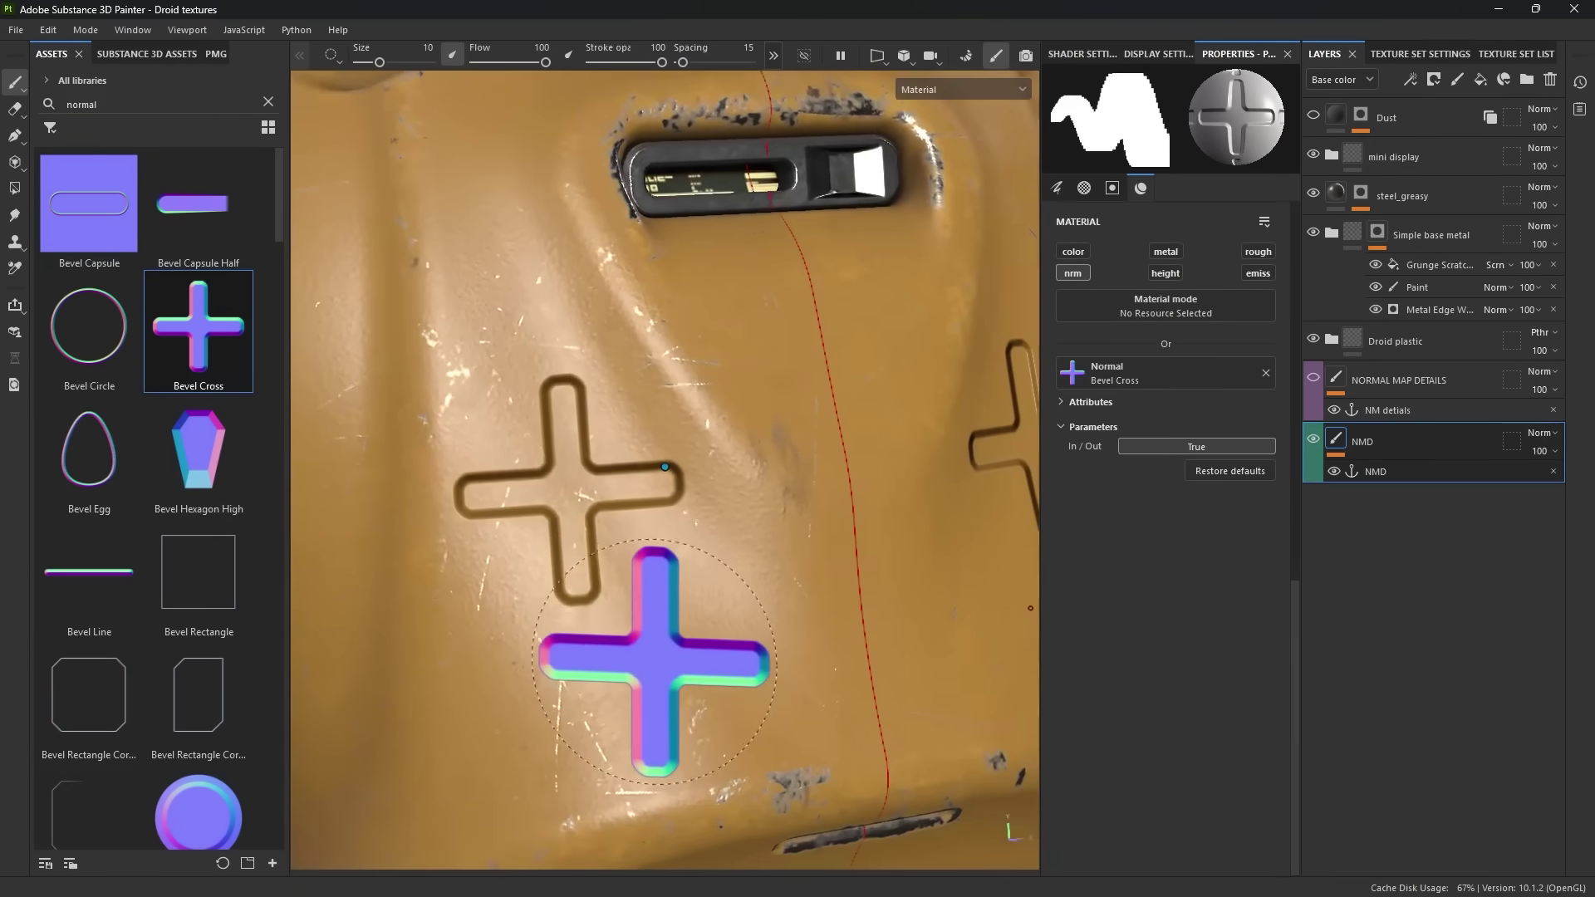
pyautogui.keyDown('alt'); pyautogui.moveTo(673, 559); pyautogui.dragTo(524, 657, button='right'); pyautogui.keyUp('alt')
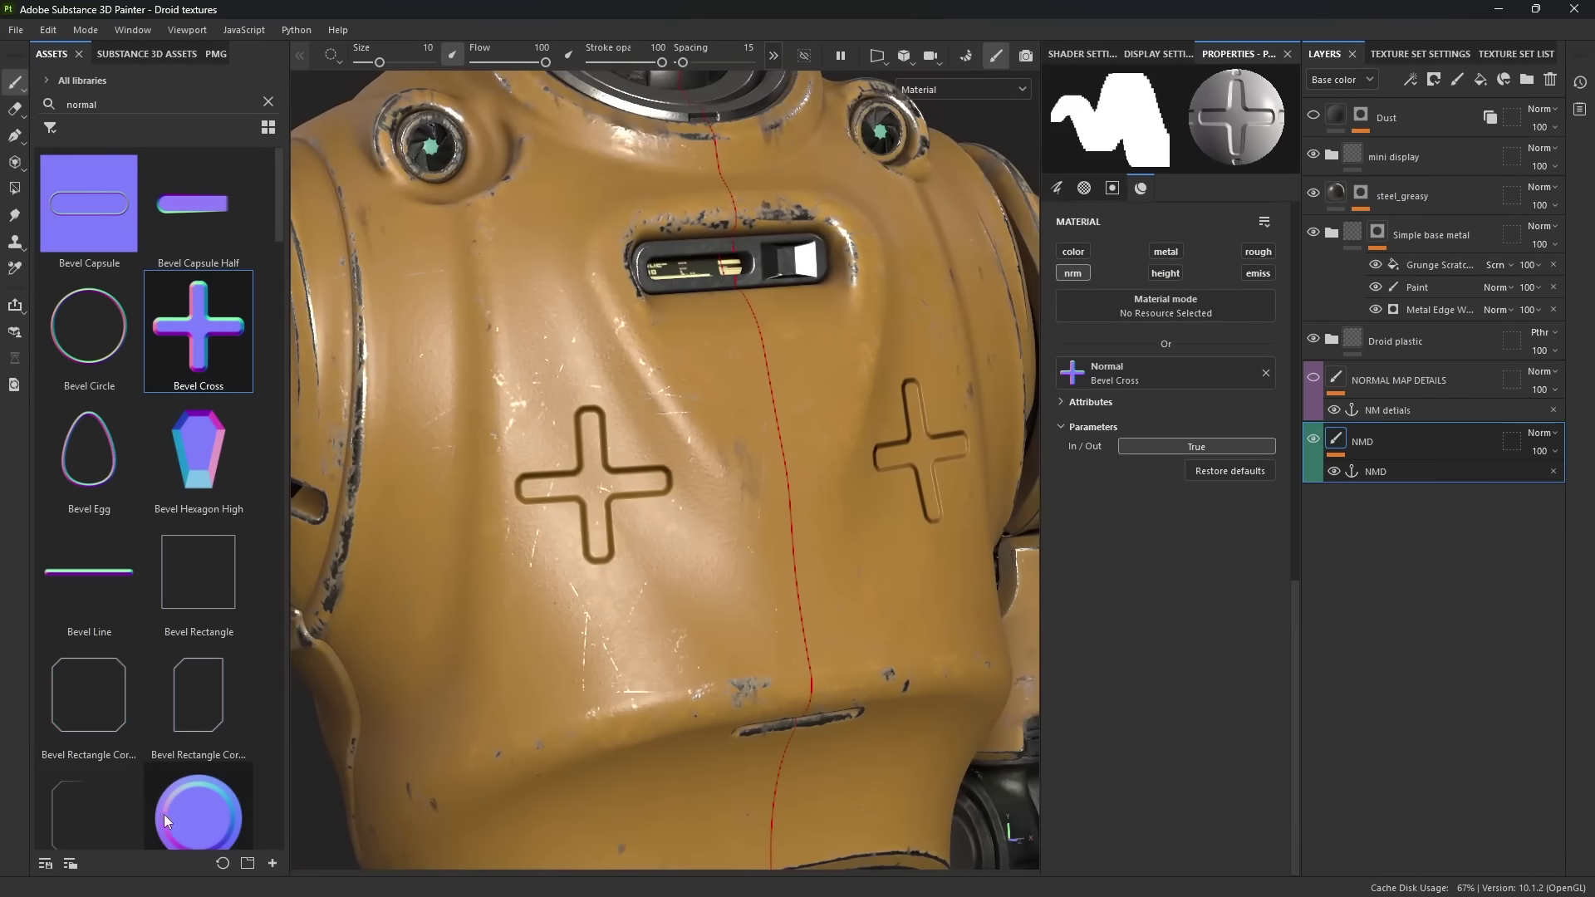
# - Assign Circle Bump as the brush's normal and stamp it at size 5.85 below the cross, towards the chest's centre line
pyautogui.moveTo(183, 805); pyautogui.dragTo(1189, 370)
pyautogui.keyDown('ctrl'); pyautogui.moveTo(709, 607); pyautogui.dragTo(657, 607, button='right'); pyautogui.keyUp('ctrl')
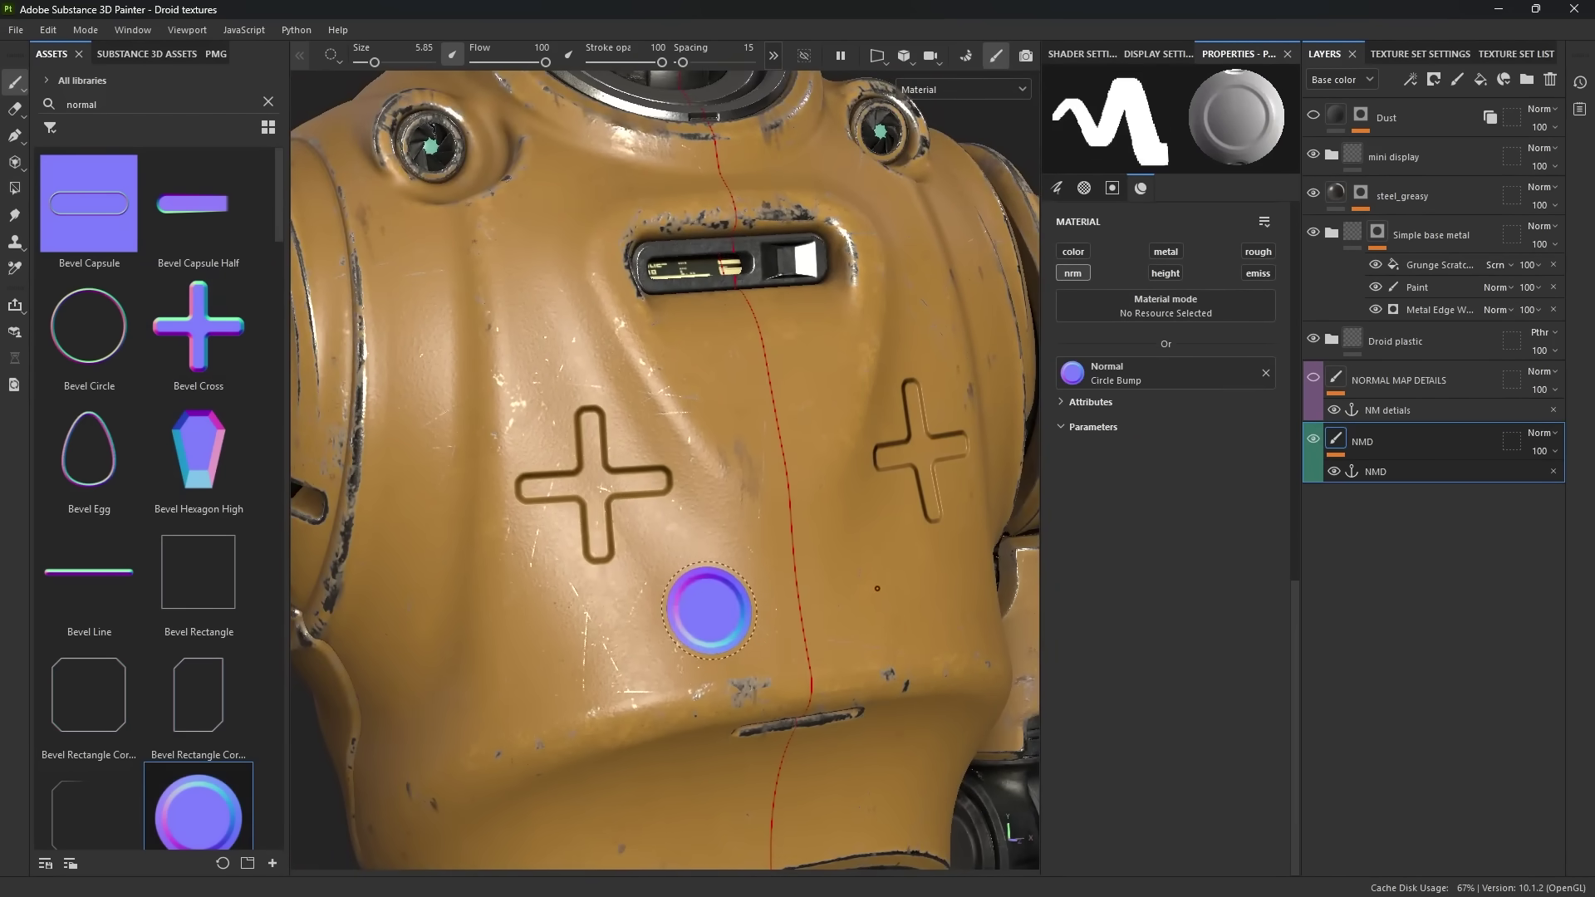
pyautogui.click(703, 617)
# - Assign Bevel Line as the brush's normal and stamp it at size 11.16 on the chest above the cross
pyautogui.moveTo(89, 573); pyautogui.dragTo(1165, 374)
pyautogui.keyDown('ctrl'); pyautogui.moveTo(607, 350); pyautogui.dragTo(673, 351, button='right'); pyautogui.keyUp('ctrl')
pyautogui.click(607, 353)
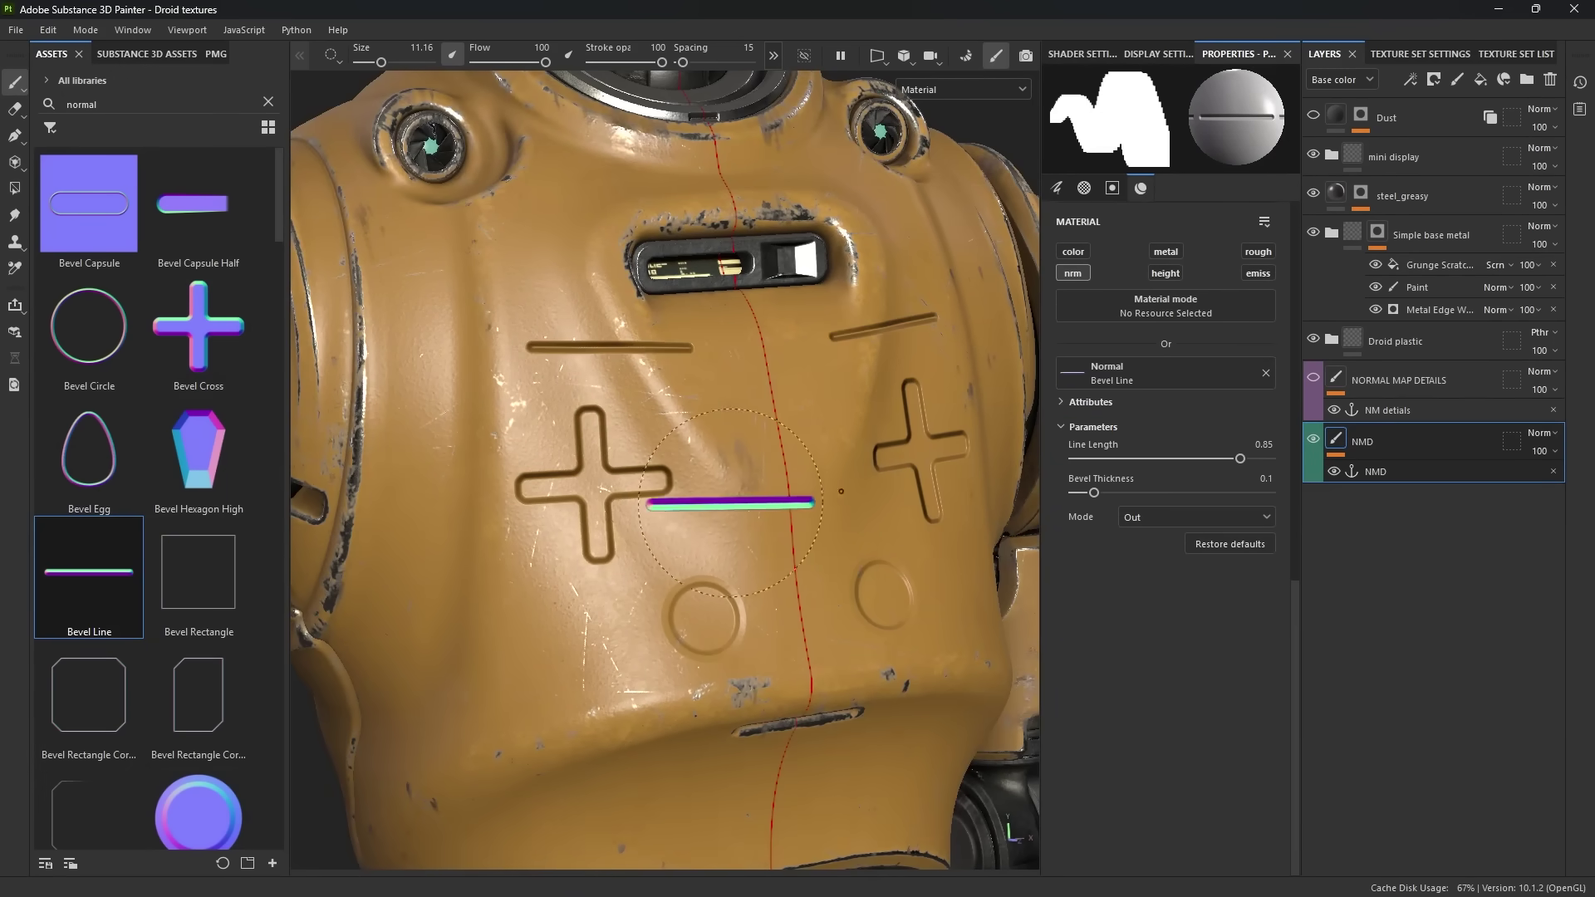
pyautogui.moveTo(748, 744)
pyautogui.keyDown('alt'); pyautogui.mouseDown()
pyautogui.moveTo(706, 752)
pyautogui.moveTo(706, 627)
pyautogui.mouseUp(); pyautogui.keyUp('alt')
pyautogui.keyDown('alt'); pyautogui.moveTo(706, 627); pyautogui.dragTo(725, 435, button='right'); pyautogui.keyUp('alt')
pyautogui.moveTo(844, 445)
pyautogui.keyDown('shift'); pyautogui.mouseDown(button='right')
pyautogui.moveTo(742, 477)
pyautogui.moveTo(715, 453)
pyautogui.mouseUp(button='right'); pyautogui.keyUp('shift')
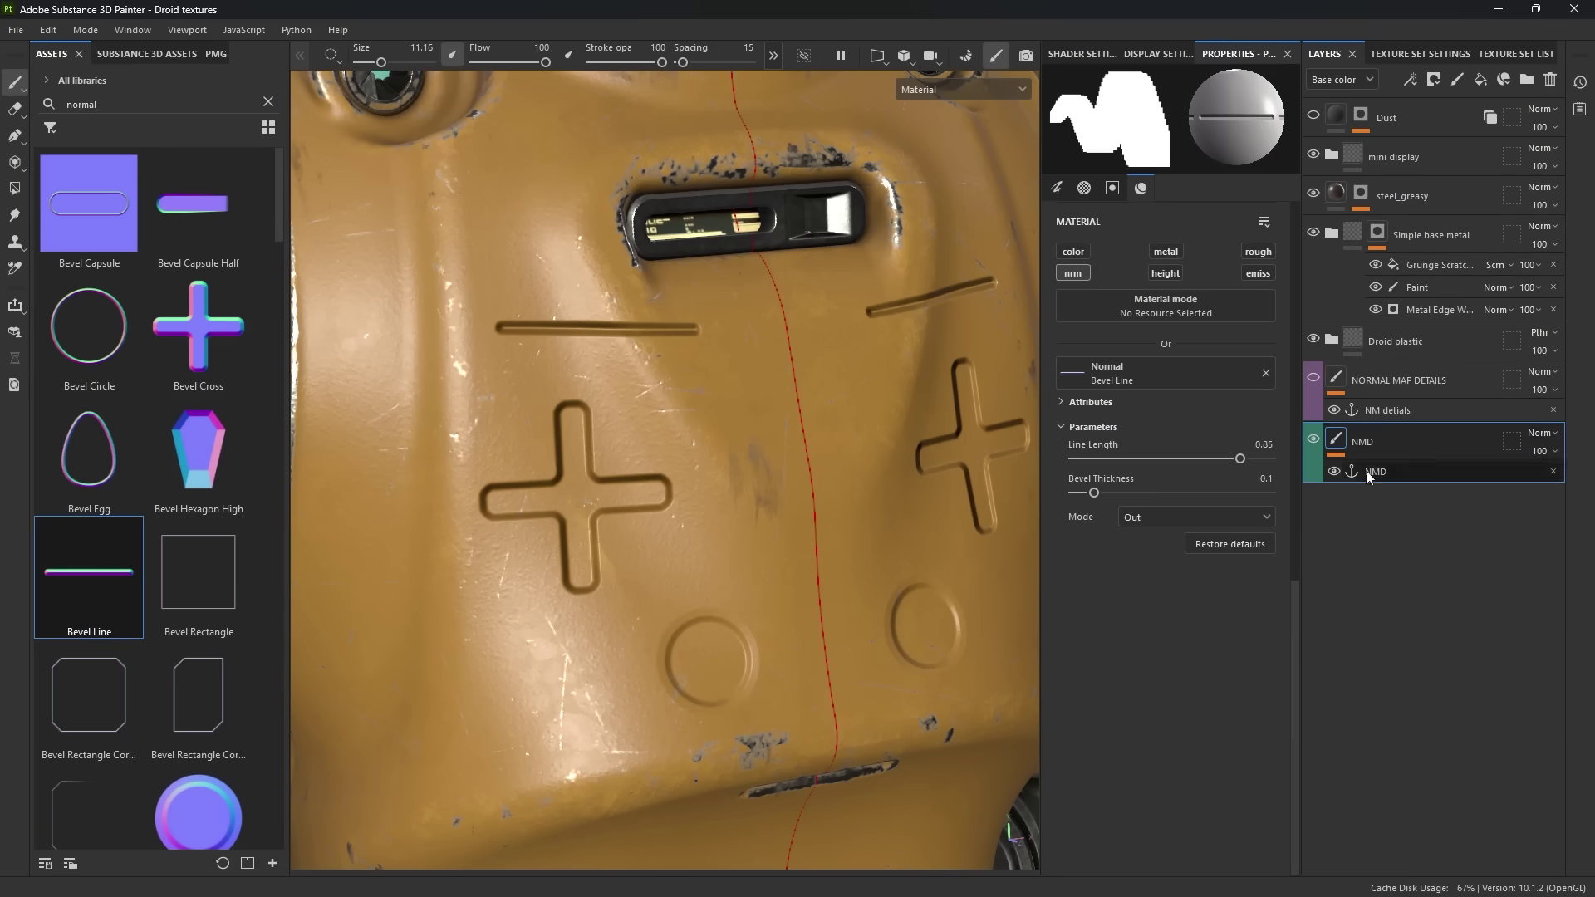
# - Set the Referenced channel of the Metal Edge Wear generator's Micro Normal input to Normal
pyautogui.click(1422, 309)
pyautogui.scroll(-1, 1278, 350)
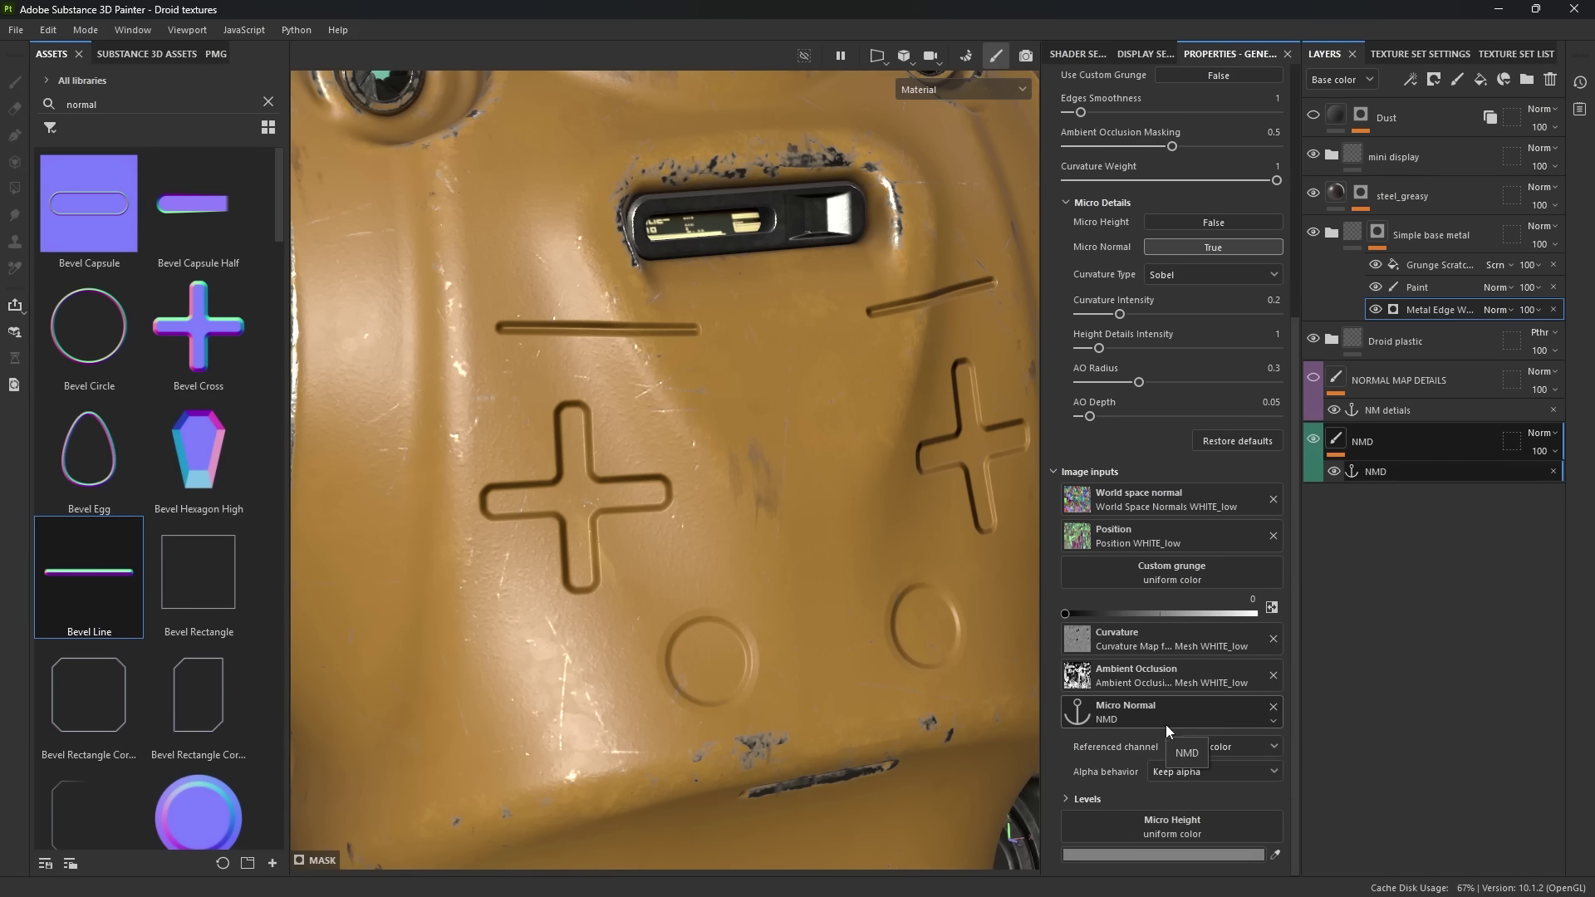
pyautogui.click(1372, 450)
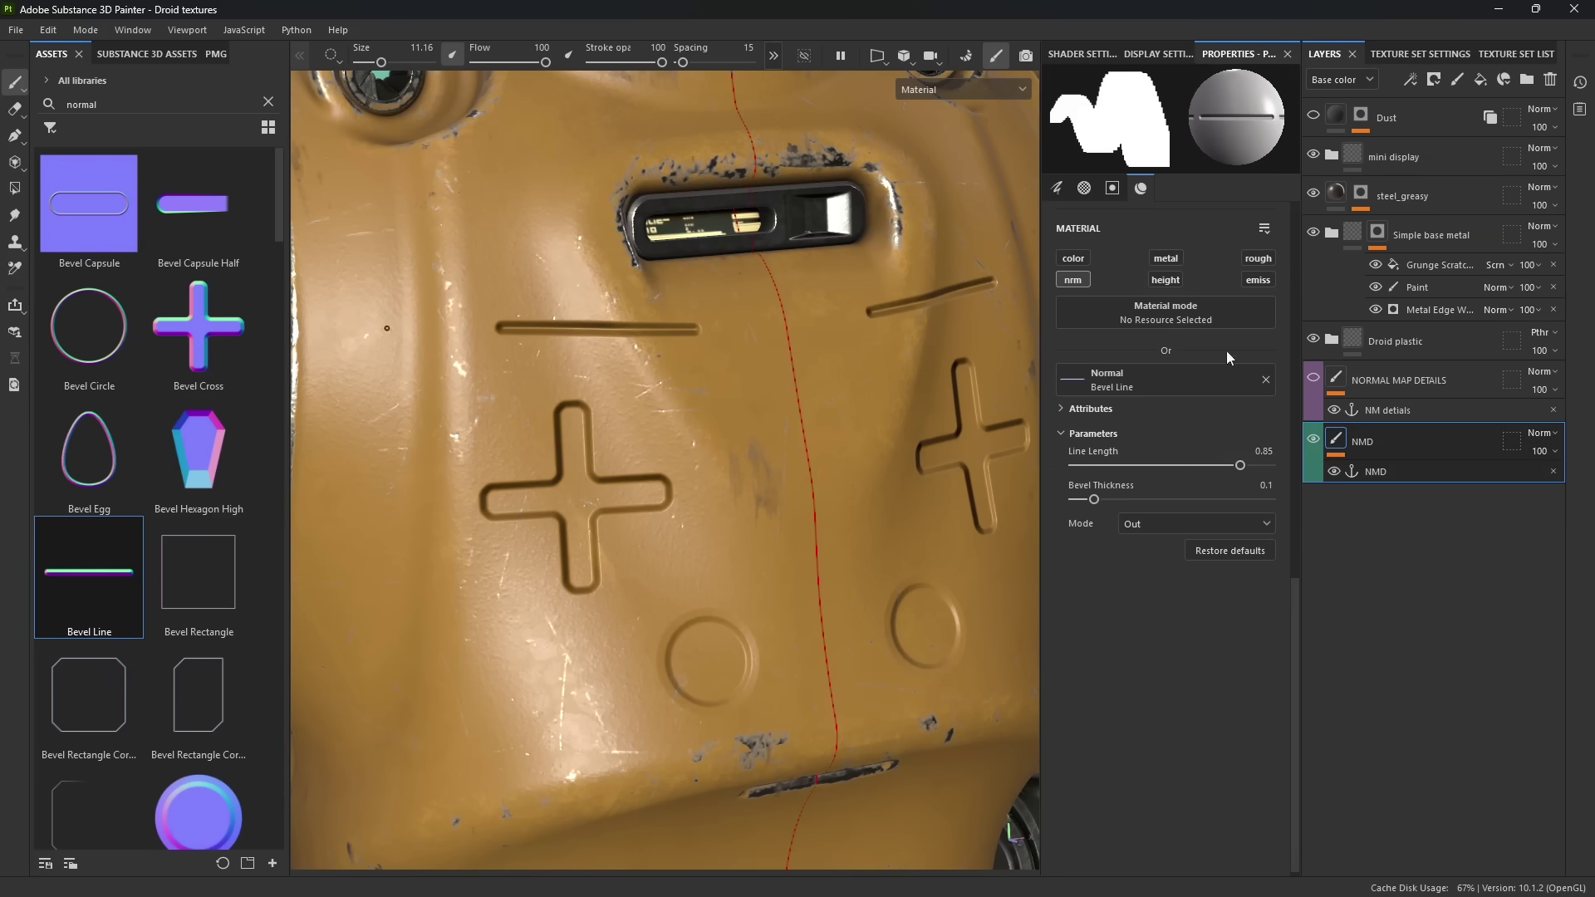
pyautogui.click(1421, 309)
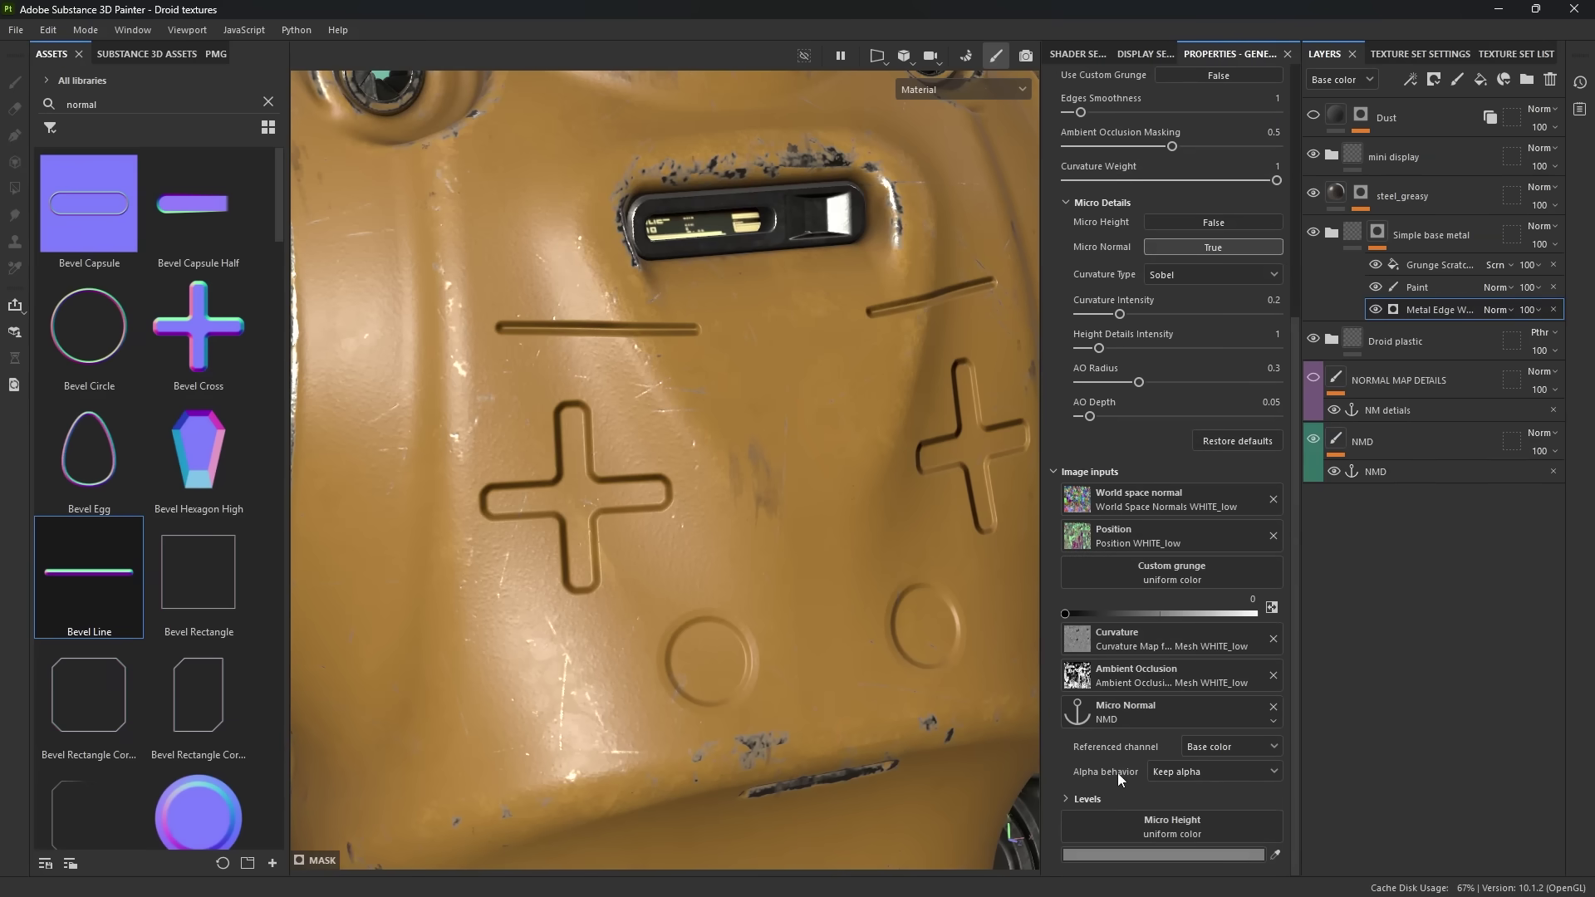
pyautogui.click(1206, 747)
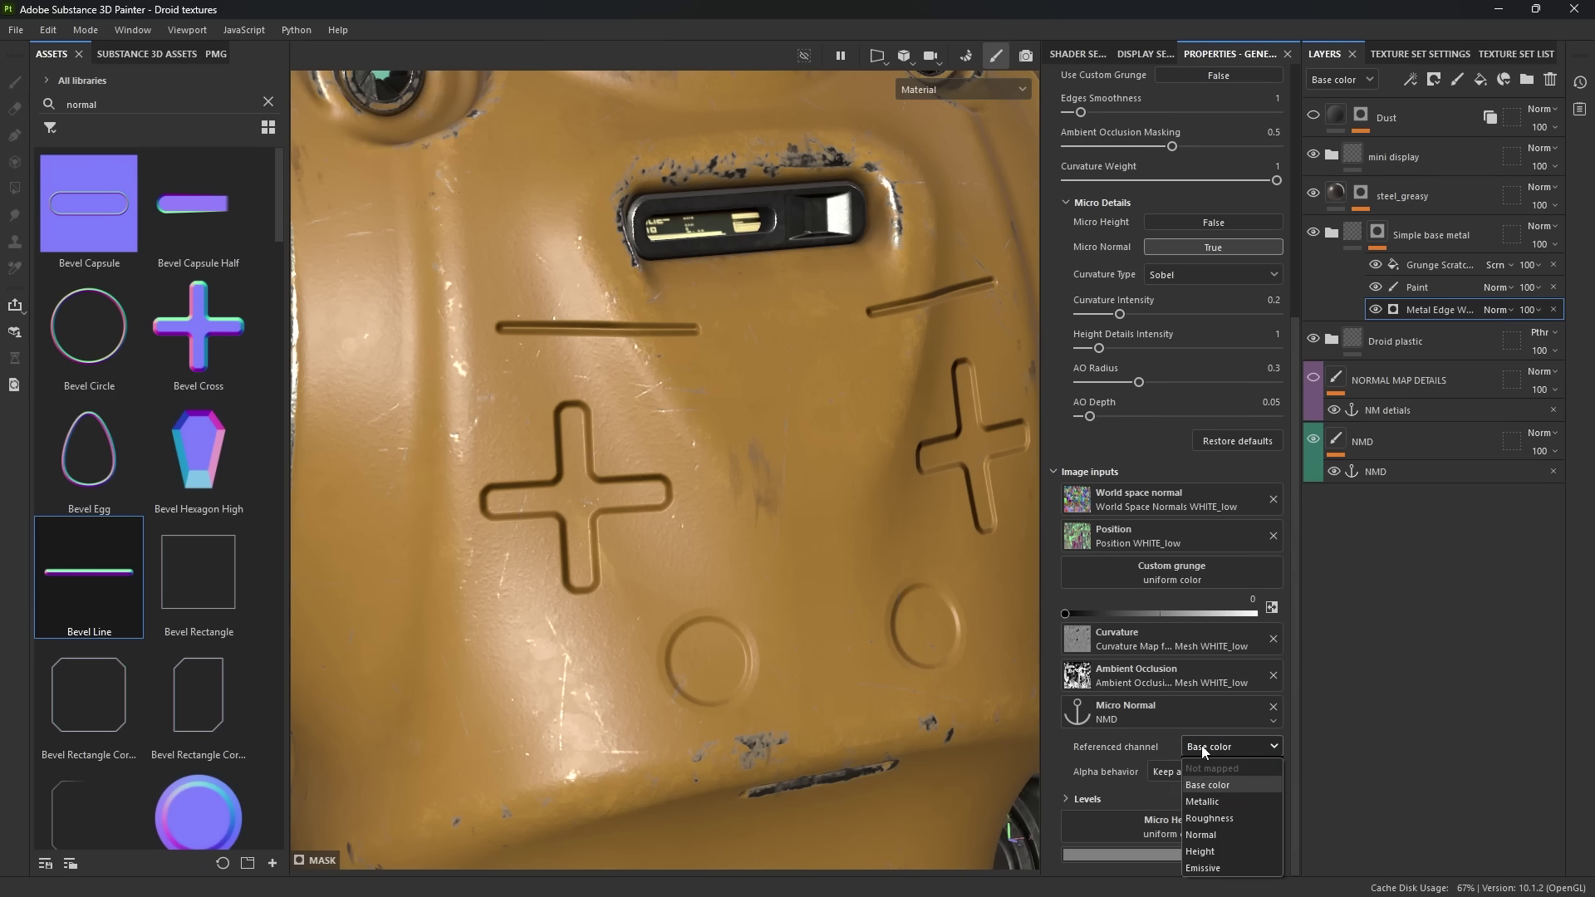
pyautogui.click(1214, 836)
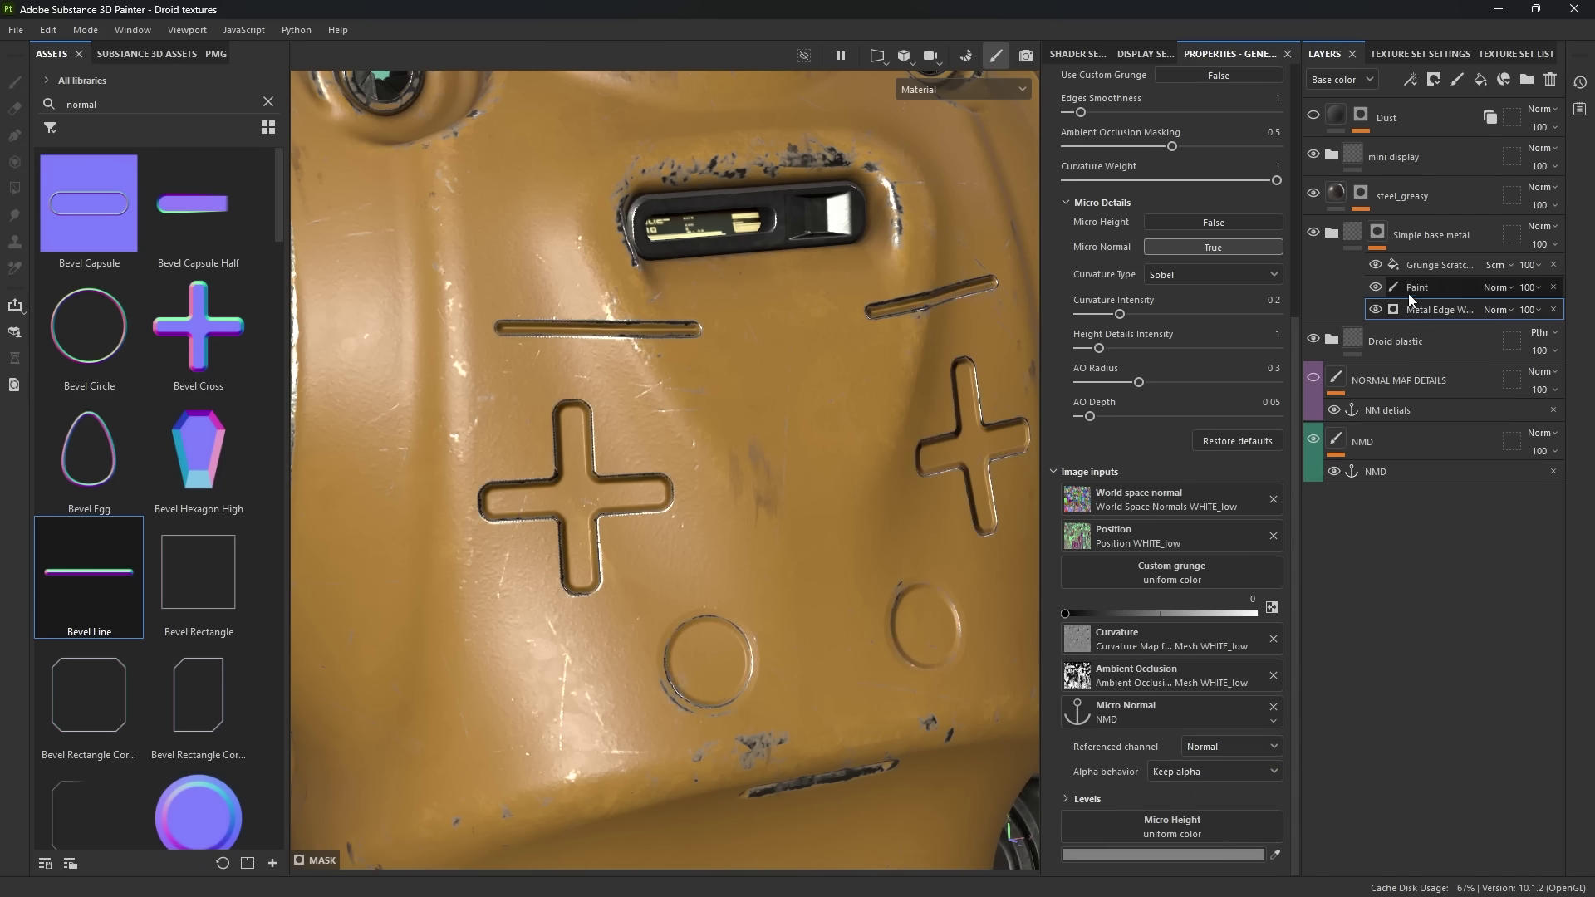
# - Inspect the wear around the stamped details and raise the generator's Curvature Intensity to 0.73
pyautogui.scroll(4, 640, 570)
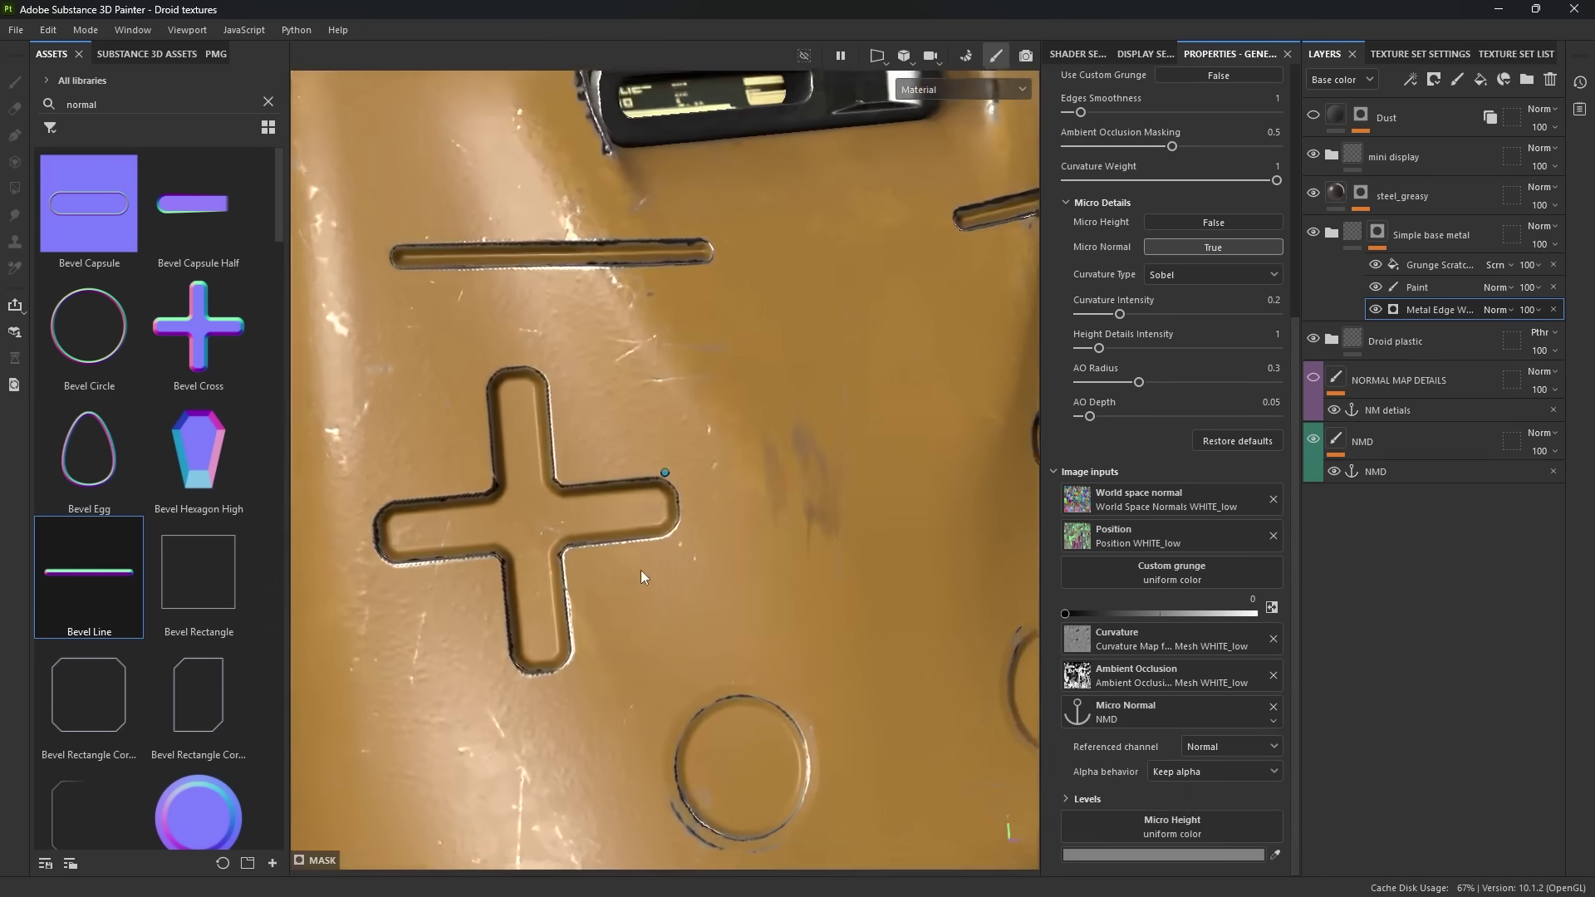
pyautogui.scroll(-5, 690, 560)
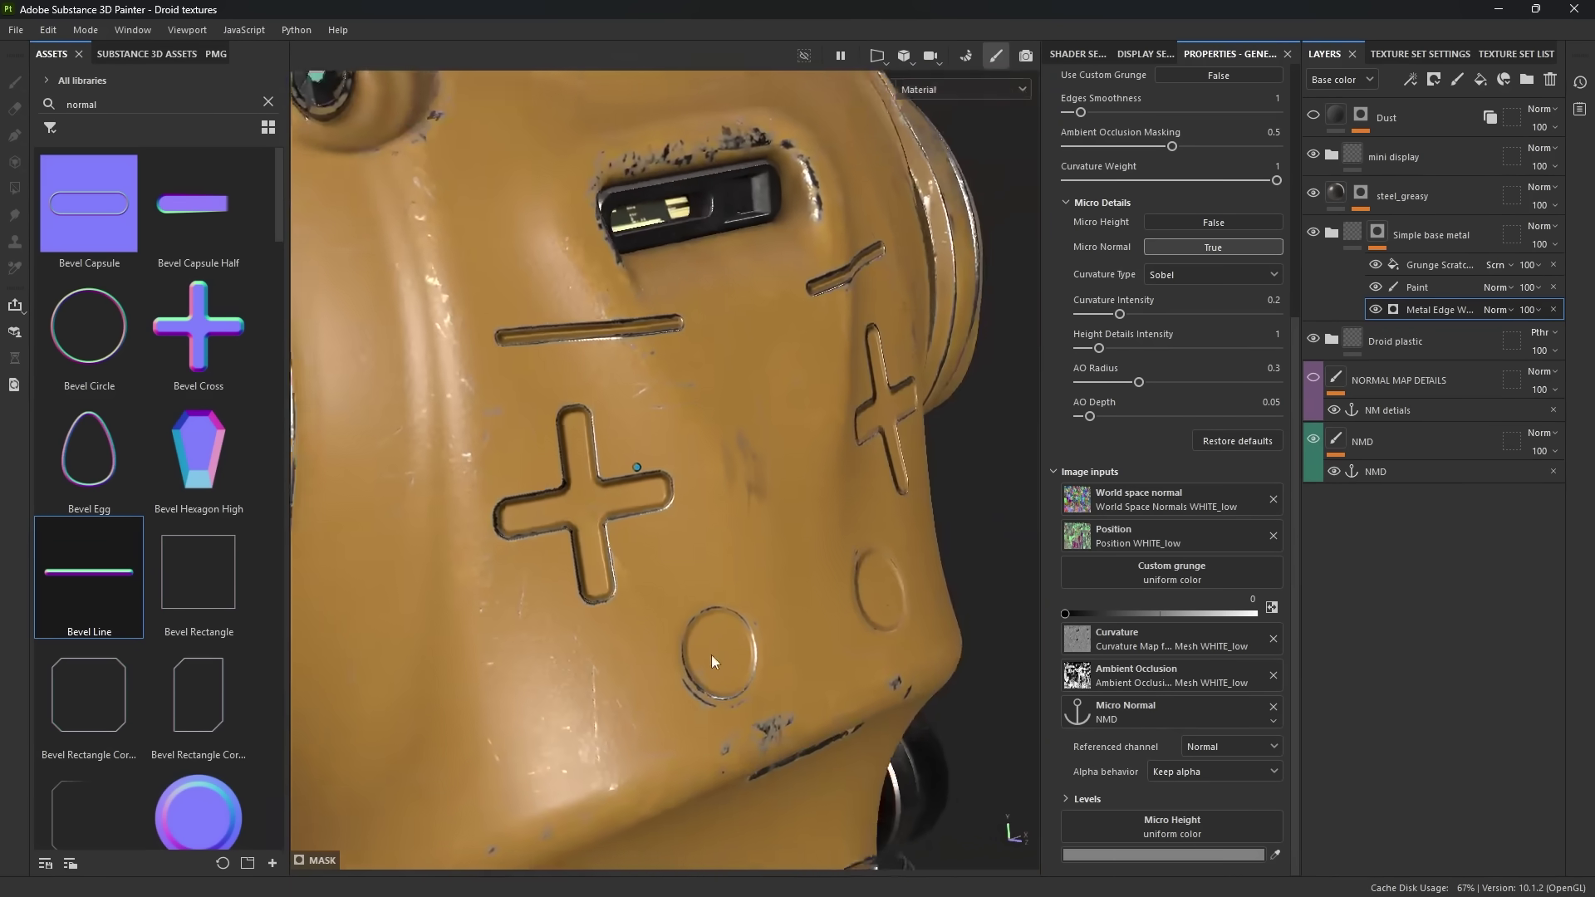
pyautogui.keyDown('alt'); pyautogui.moveTo(683, 686); pyautogui.dragTo(721, 558); pyautogui.keyUp('alt')
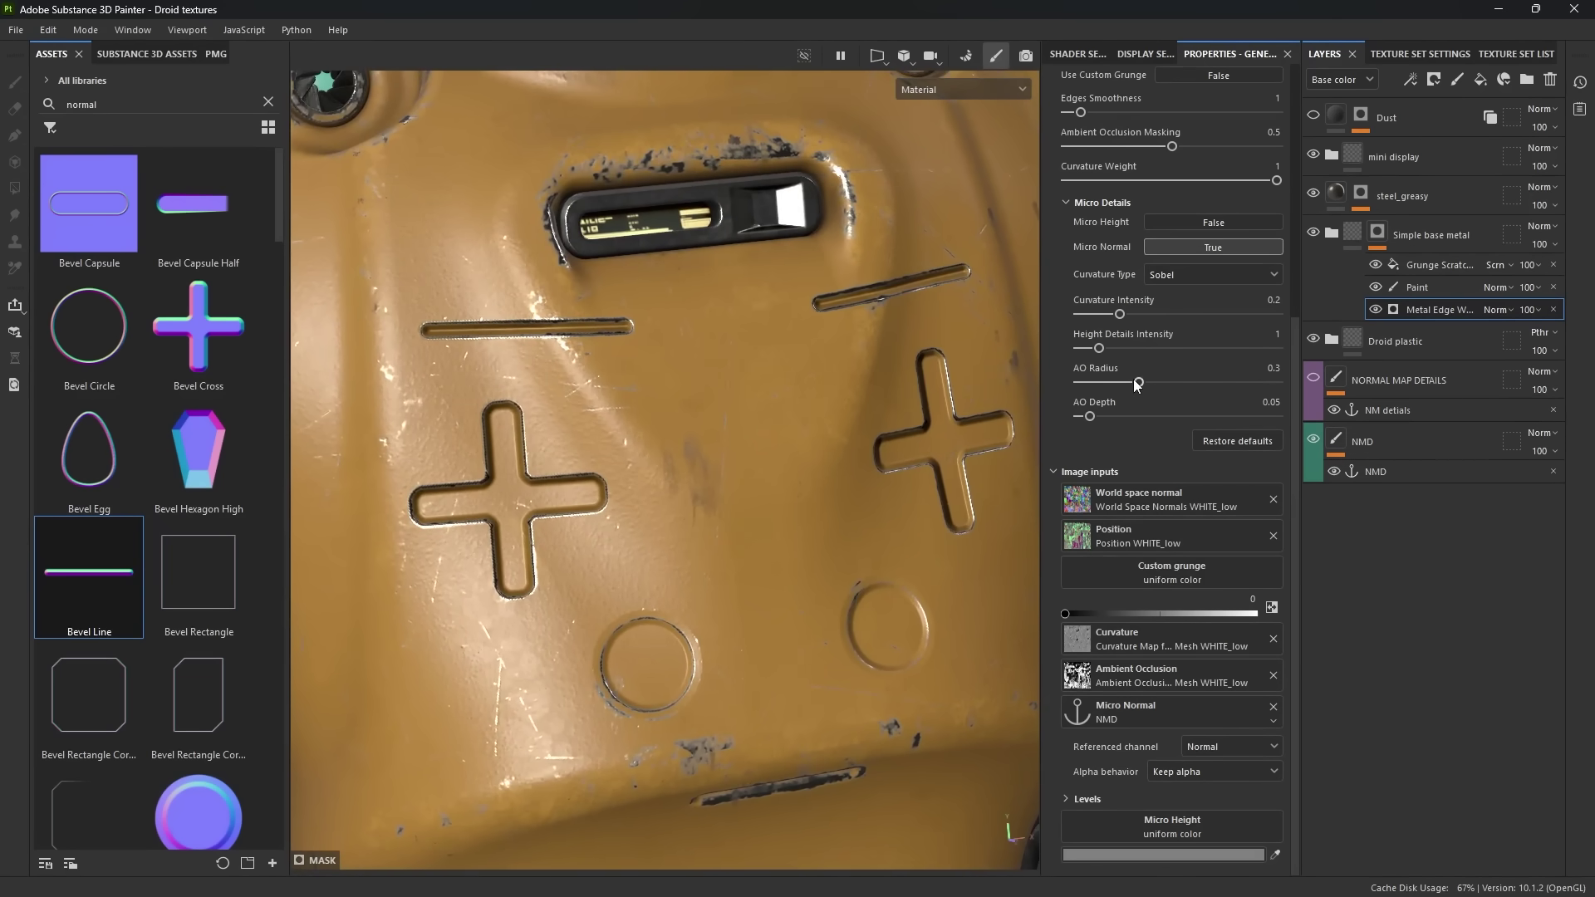
pyautogui.moveTo(1151, 316); pyautogui.dragTo(1224, 319)
pyautogui.scroll(-4, 578, 386)
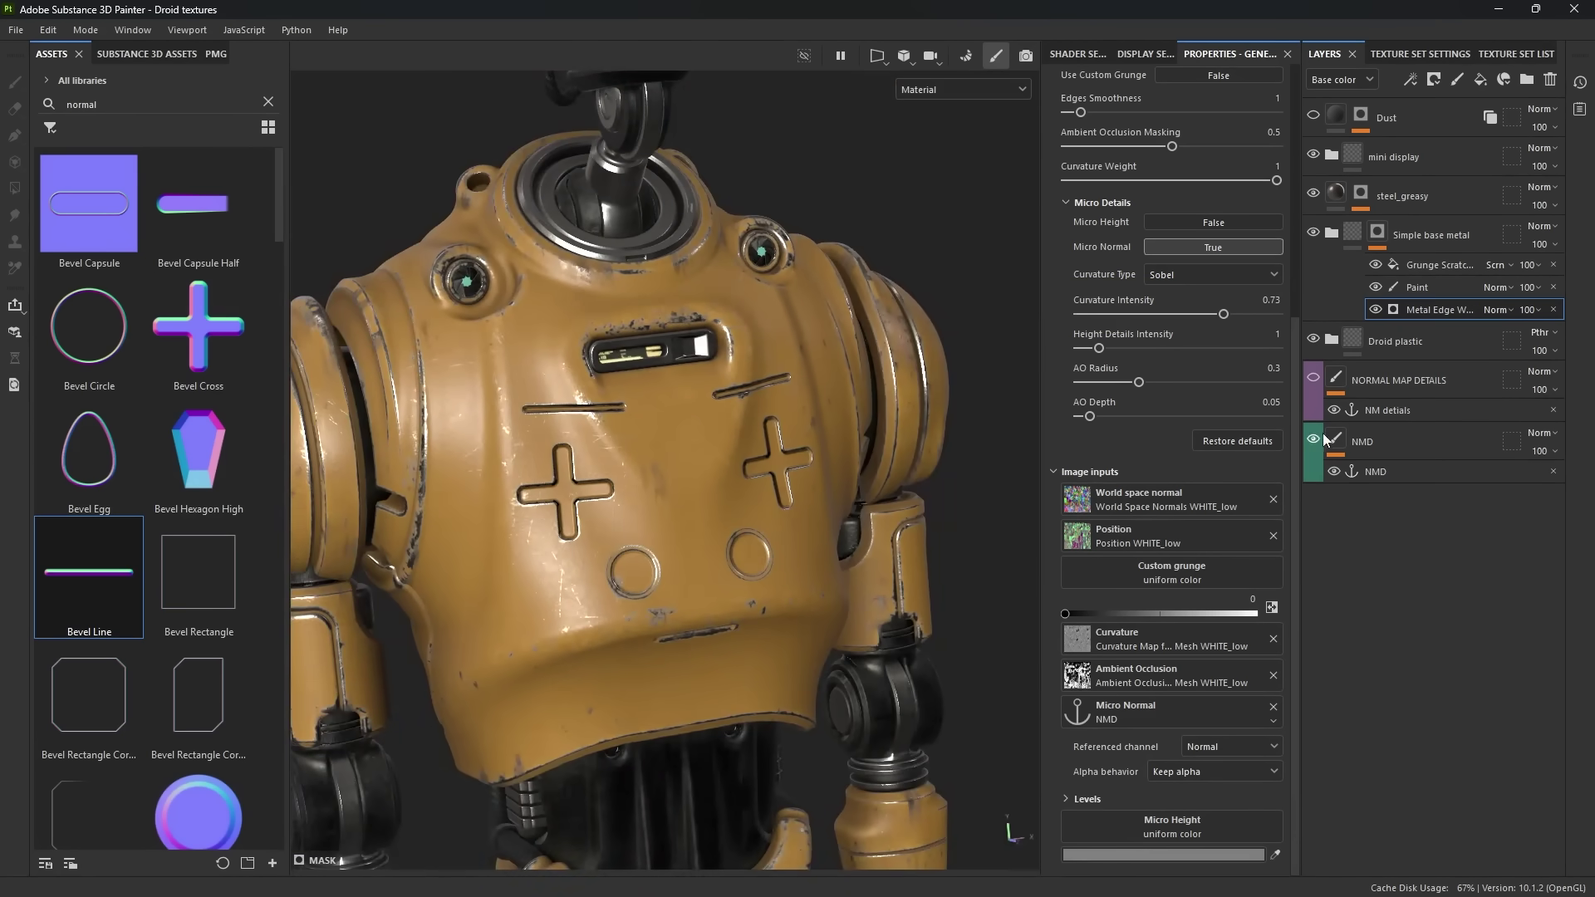
# - On the NMD layer, assign Handle Rectangle Thin as the brush's normal and stamp it on the chest below the cross
pyautogui.click(1413, 445)
pyautogui.scroll(-5, 159, 536)
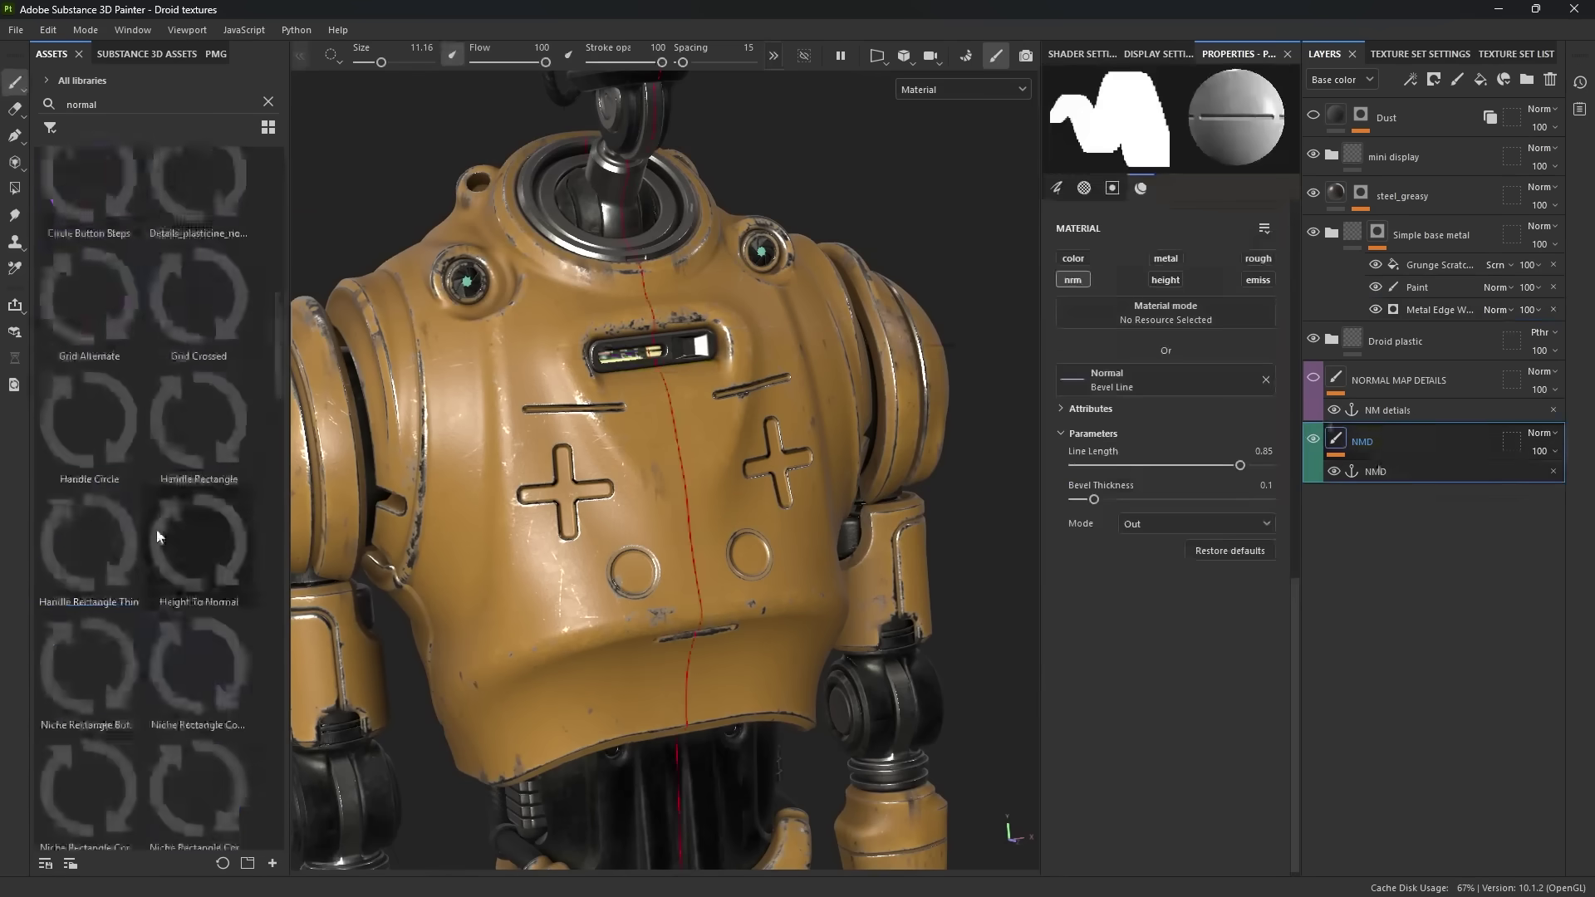
pyautogui.scroll(-1, 1246, 644)
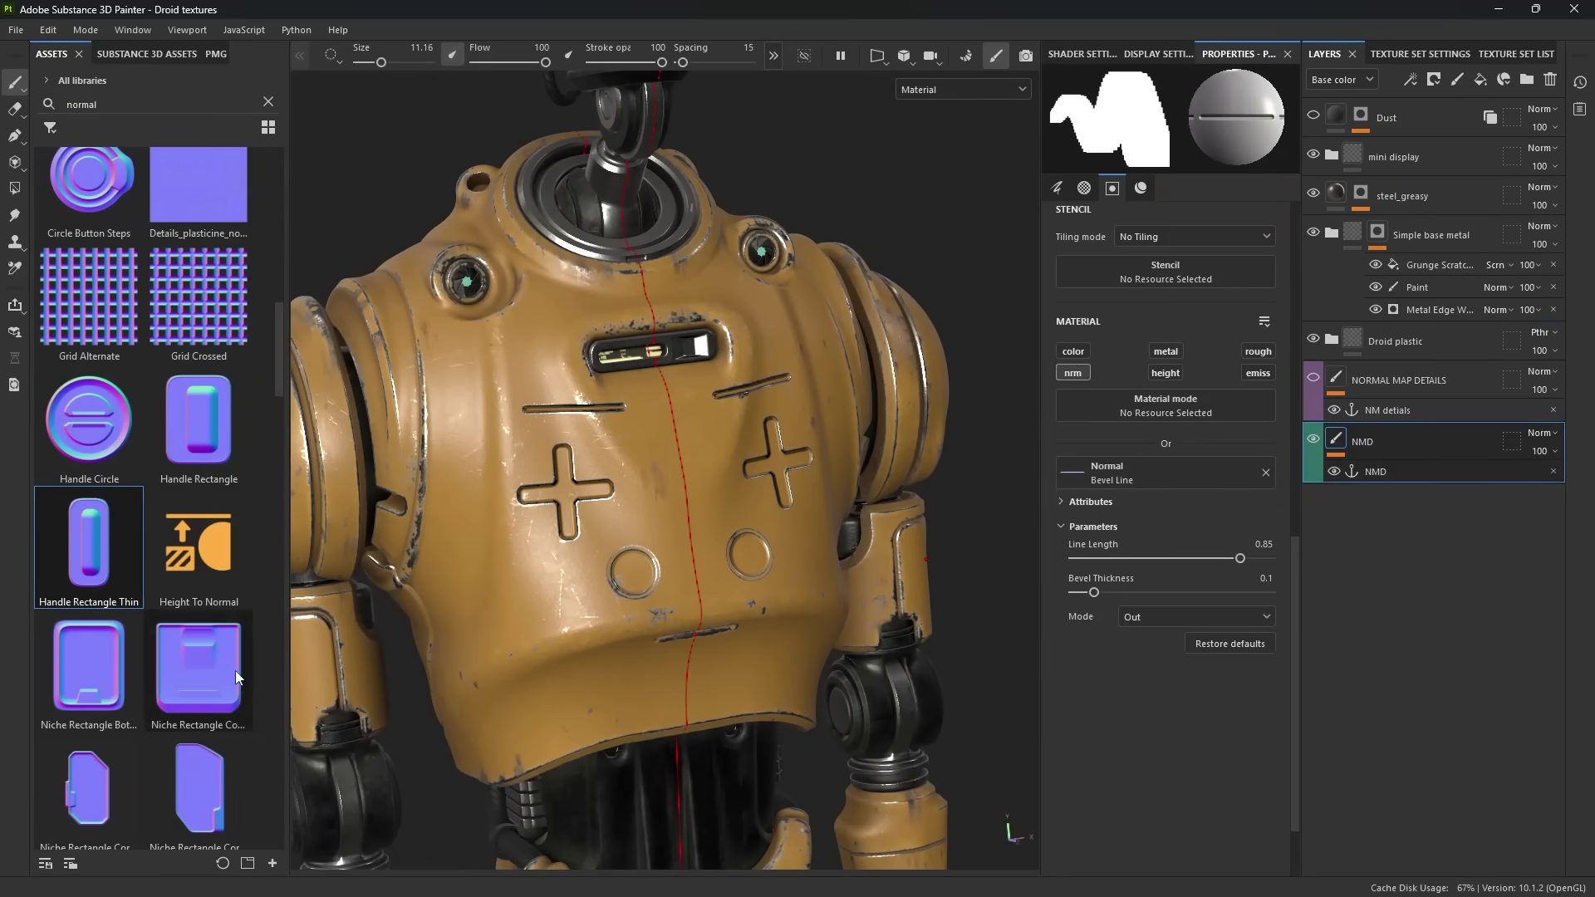
pyautogui.moveTo(96, 540); pyautogui.dragTo(1143, 491)
pyautogui.scroll(5, 534, 570)
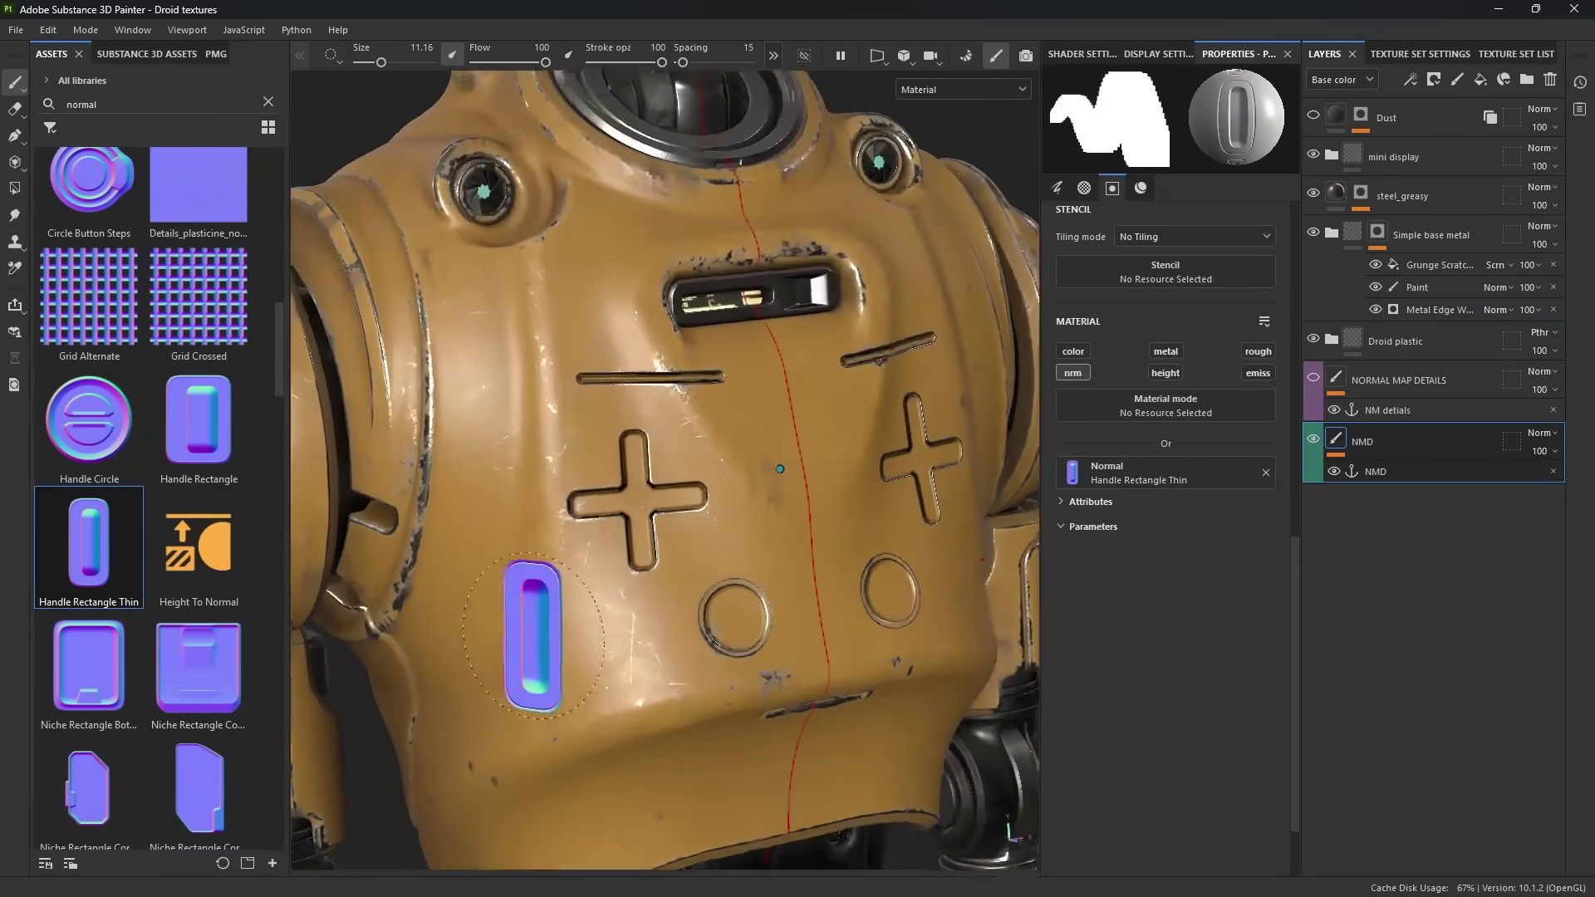
pyautogui.click(602, 663)
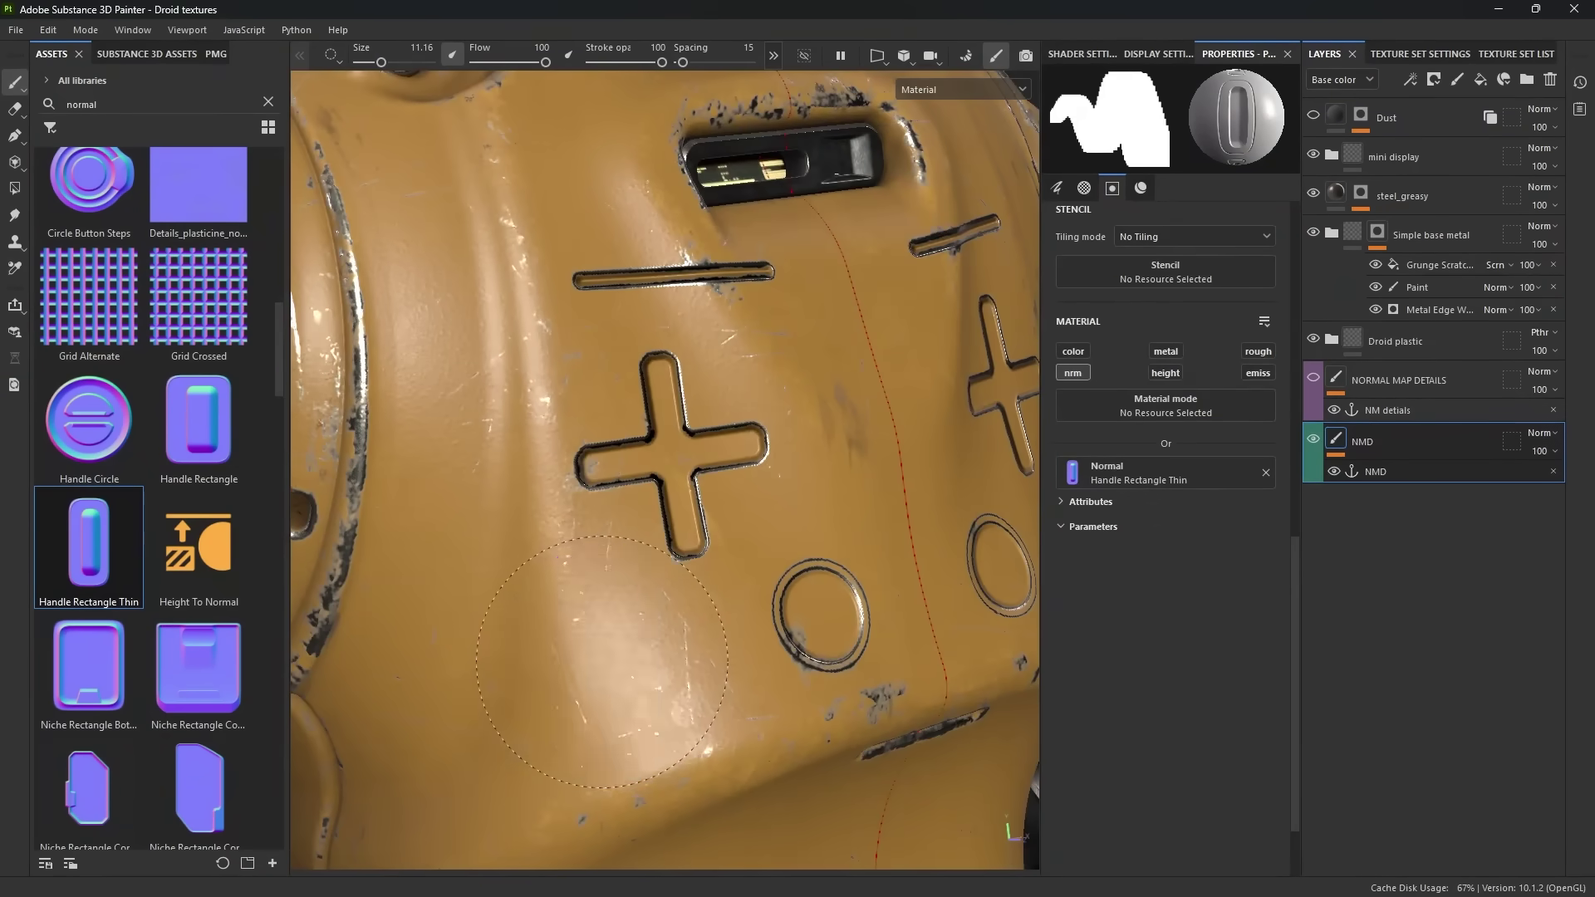
# - Delete the NMD layer and link Metal Edge Wear's Micro Normal input to the re-enabled NORMAL MAP DETAILS layer's anchor, with Referenced channel Normal
pyautogui.moveTo(844, 789)
pyautogui.keyDown('alt'); pyautogui.mouseDown()
pyautogui.moveTo(990, 731)
pyautogui.moveTo(827, 649)
pyautogui.mouseUp(); pyautogui.keyUp('alt')
pyautogui.moveTo(827, 649)
pyautogui.keyDown('shift'); pyautogui.mouseDown(button='right')
pyautogui.moveTo(709, 606)
pyautogui.moveTo(731, 611)
pyautogui.moveTo(665, 612)
pyautogui.moveTo(854, 648)
pyautogui.moveTo(810, 631)
pyautogui.mouseUp(button='right'); pyautogui.keyUp('shift')
pyautogui.keyDown('alt'); pyautogui.moveTo(751, 604); pyautogui.dragTo(581, 649); pyautogui.keyUp('alt')
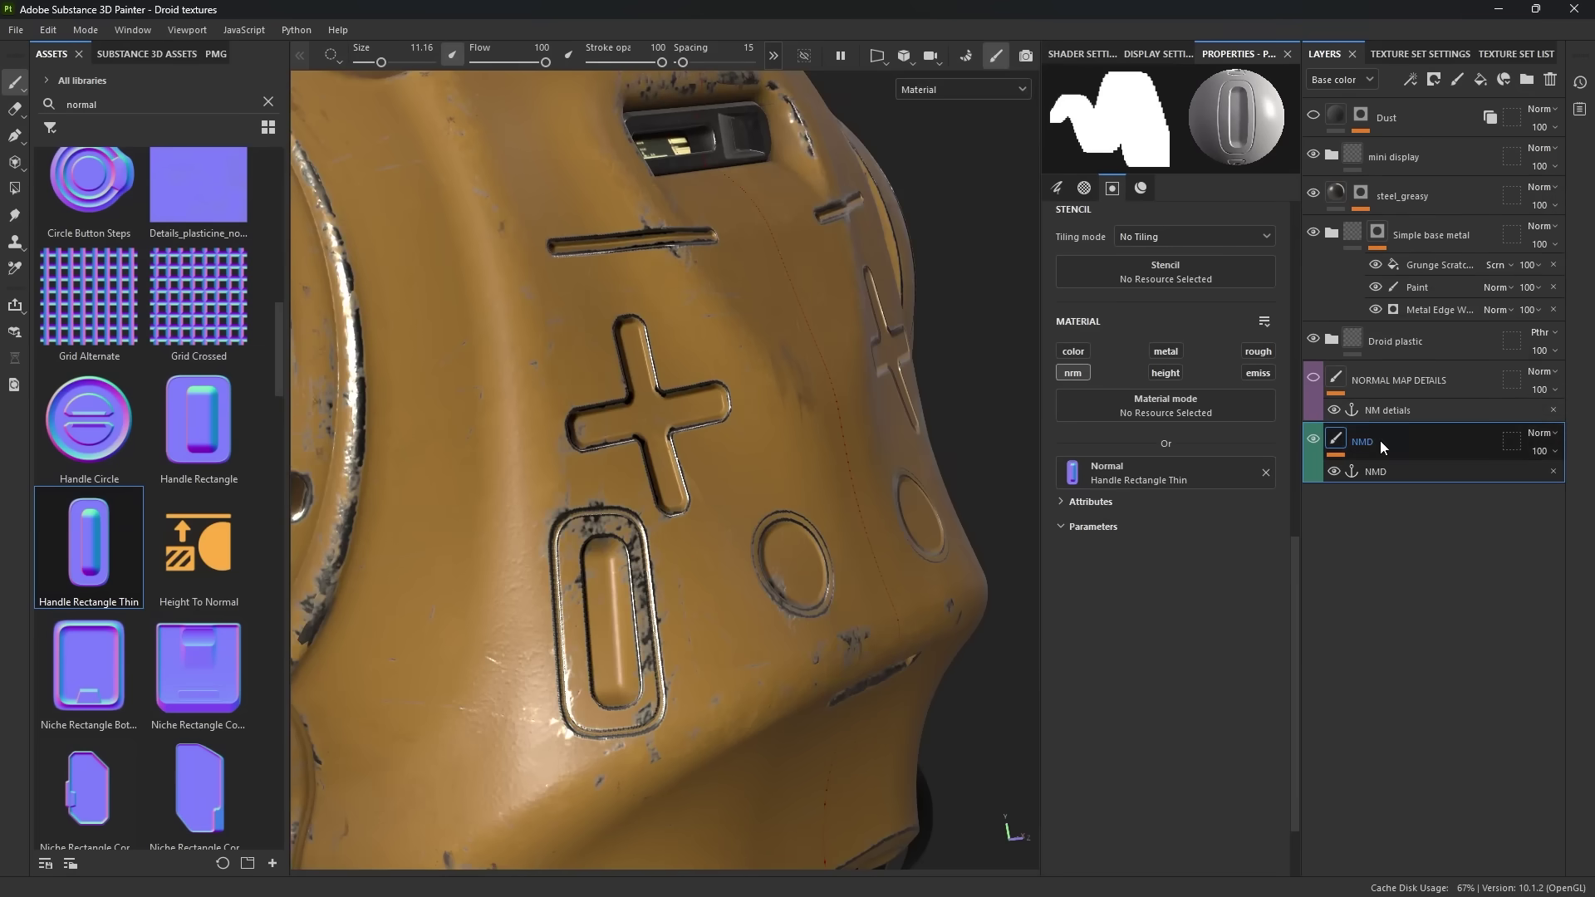
pyautogui.click(1549, 84)
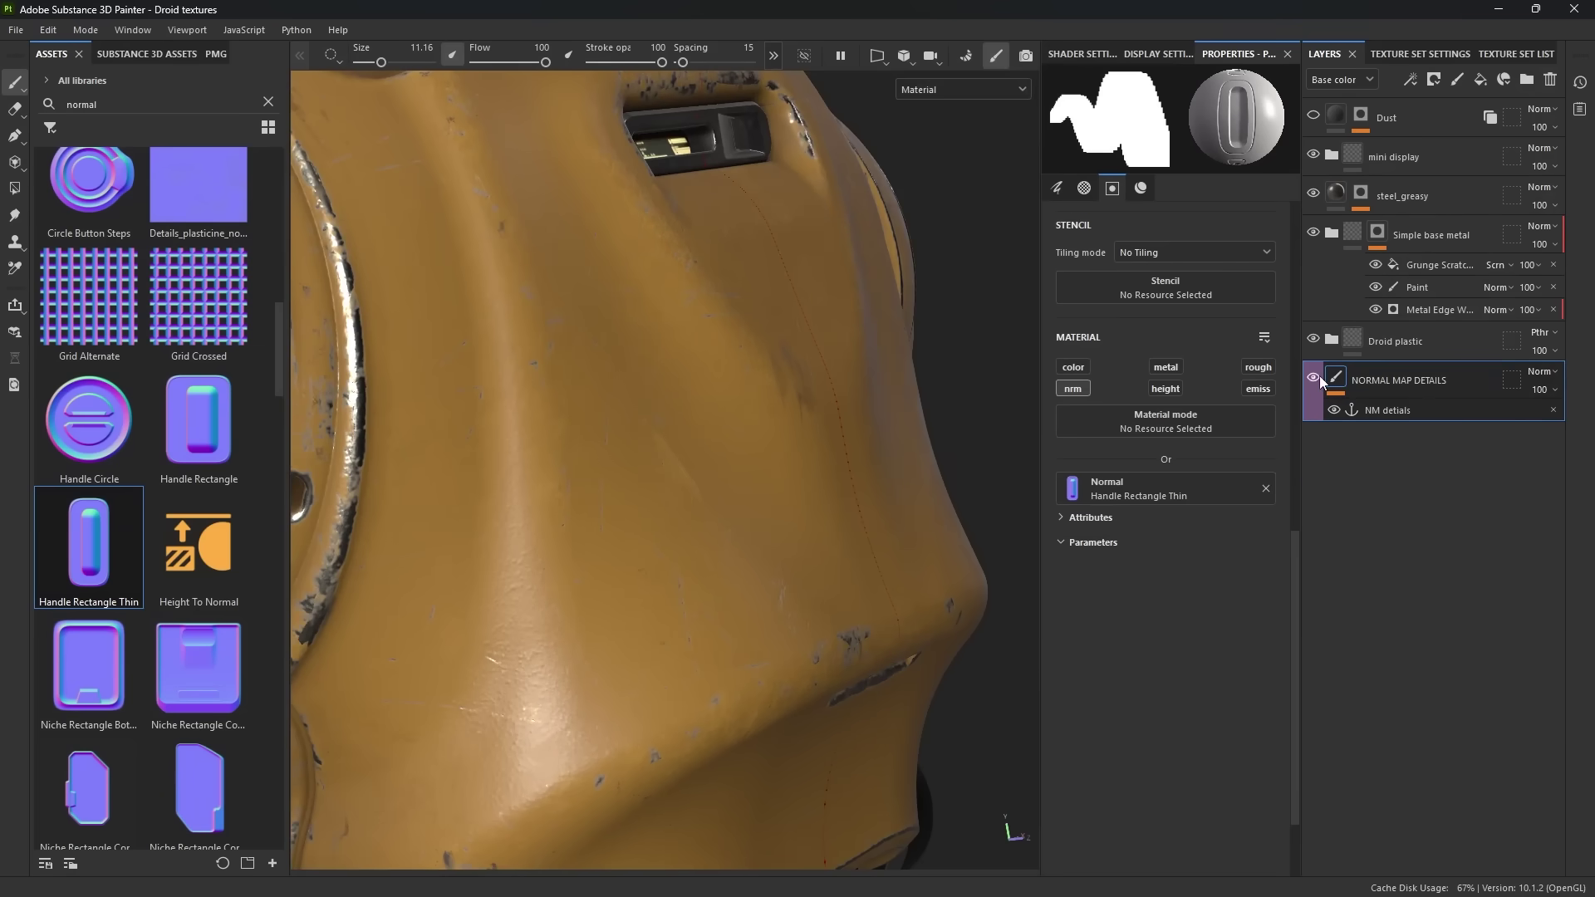
pyautogui.click(1440, 309)
# - Frame the droid and render it with Iray from a slightly turned angle
pyautogui.press('f')
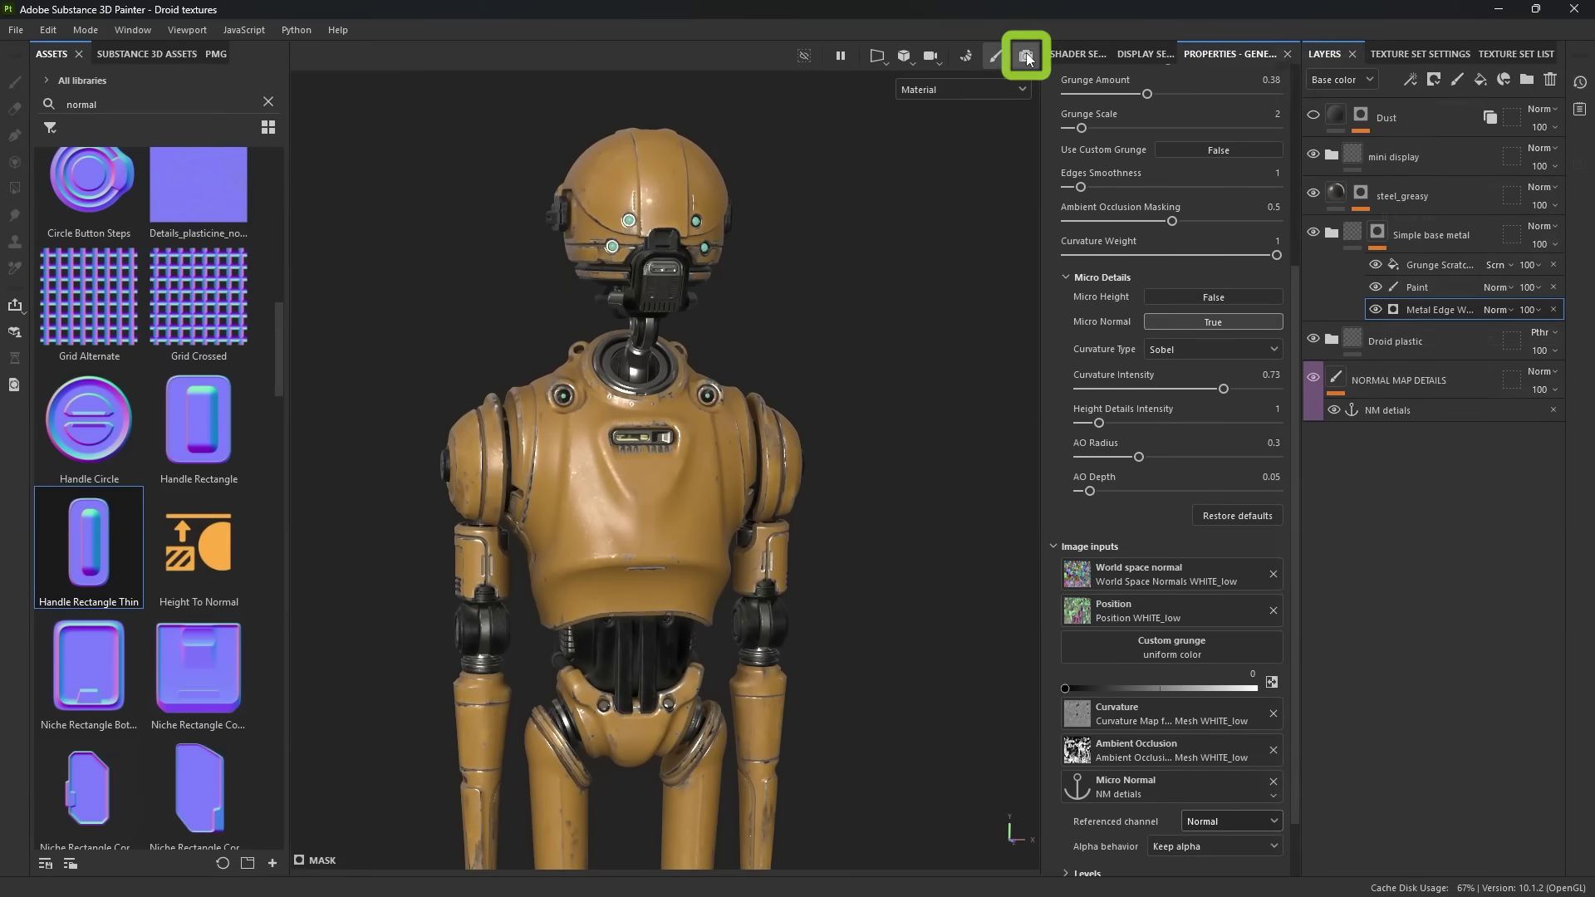
pyautogui.click(1028, 56)
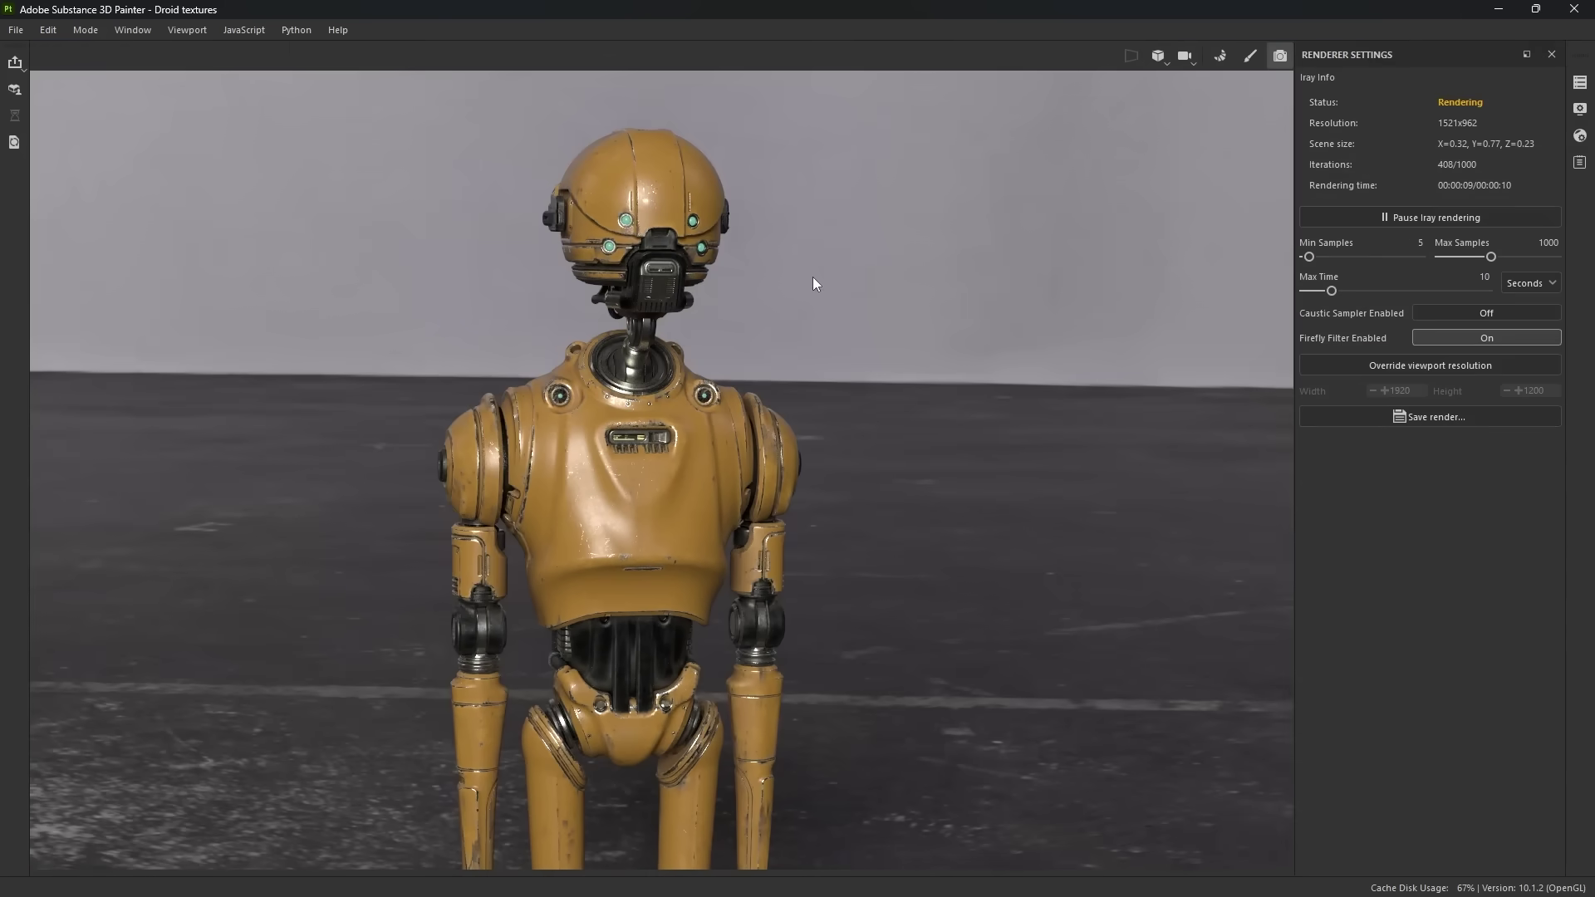
pyautogui.keyDown('alt'); pyautogui.moveTo(855, 275); pyautogui.dragTo(872, 275); pyautogui.keyUp('alt')
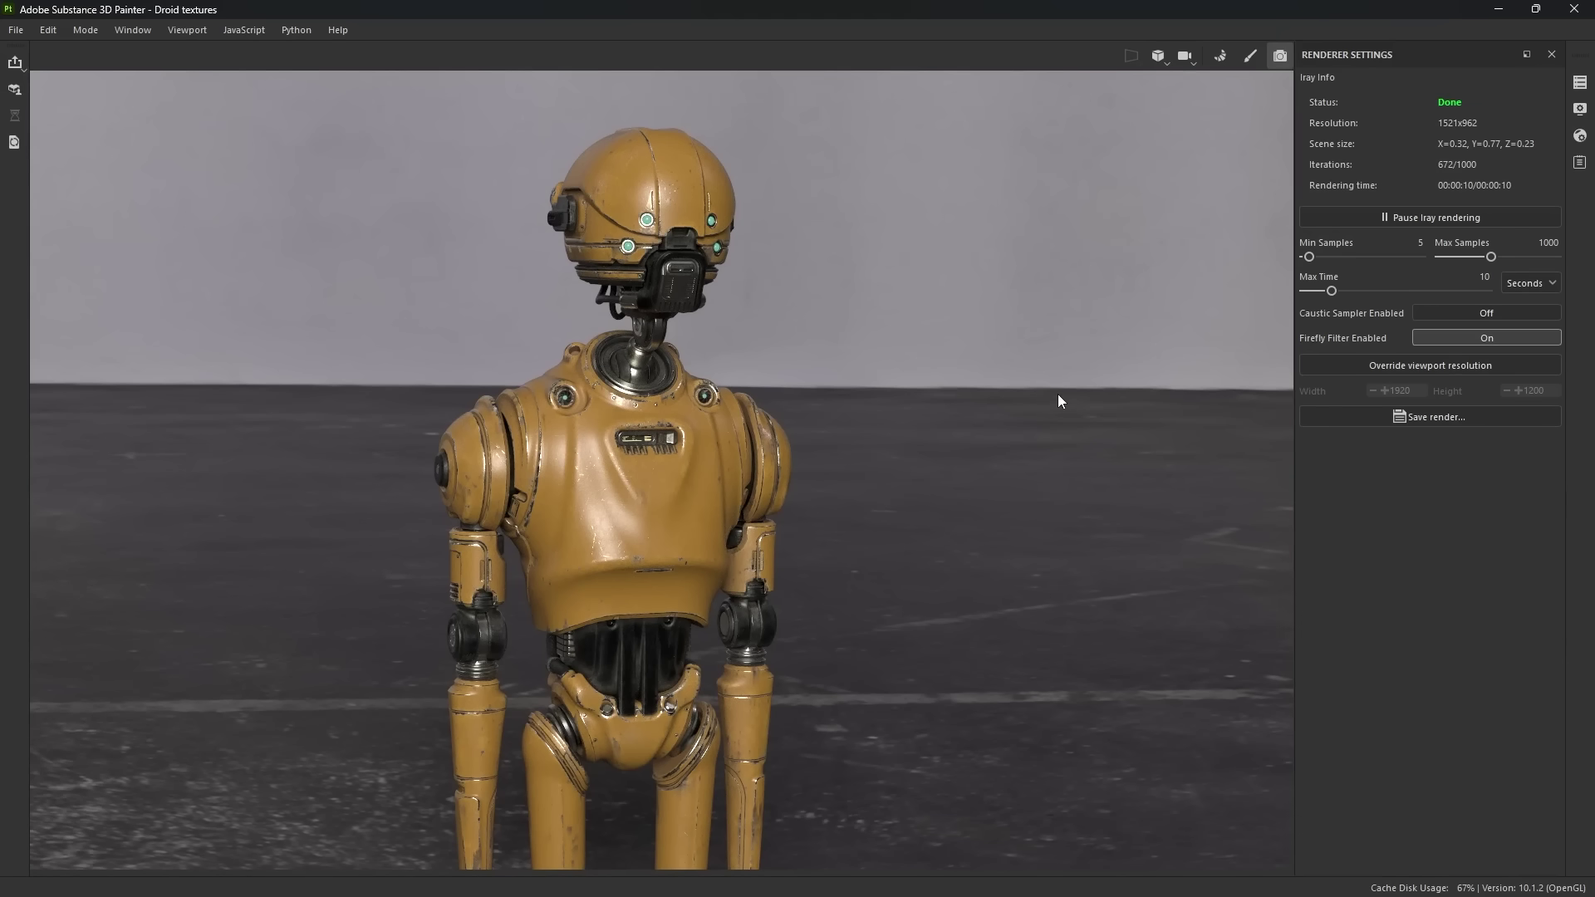
# - Enable the dome's Clear color in the display settings and set it to dark grey 1E1E1E
pyautogui.click(1580, 108)
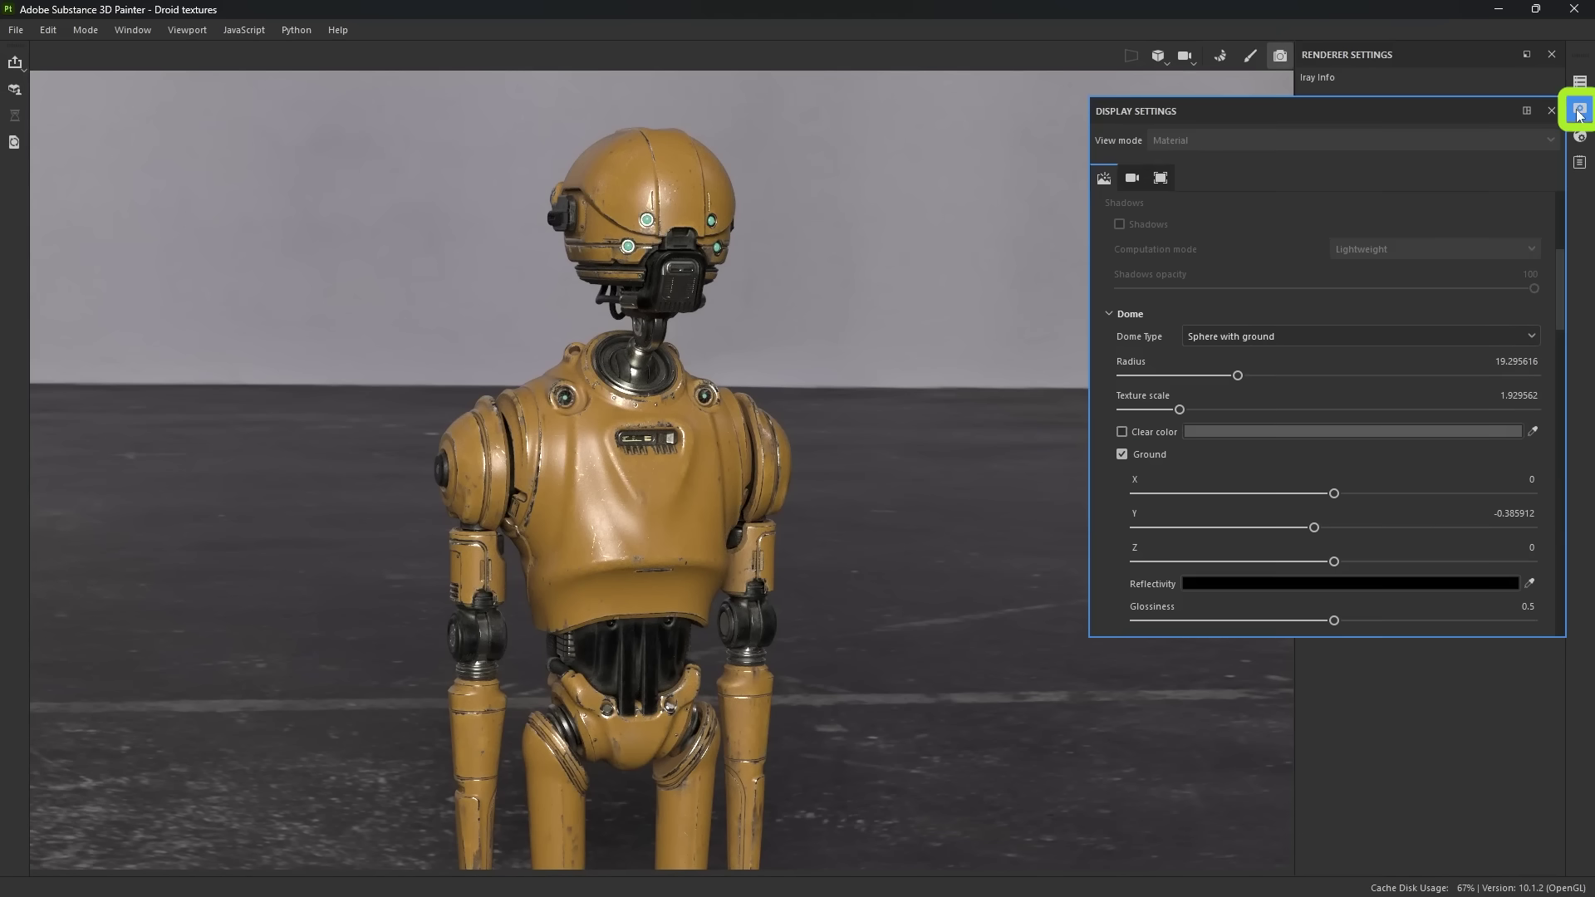
pyautogui.click(1122, 432)
pyautogui.click(1248, 435)
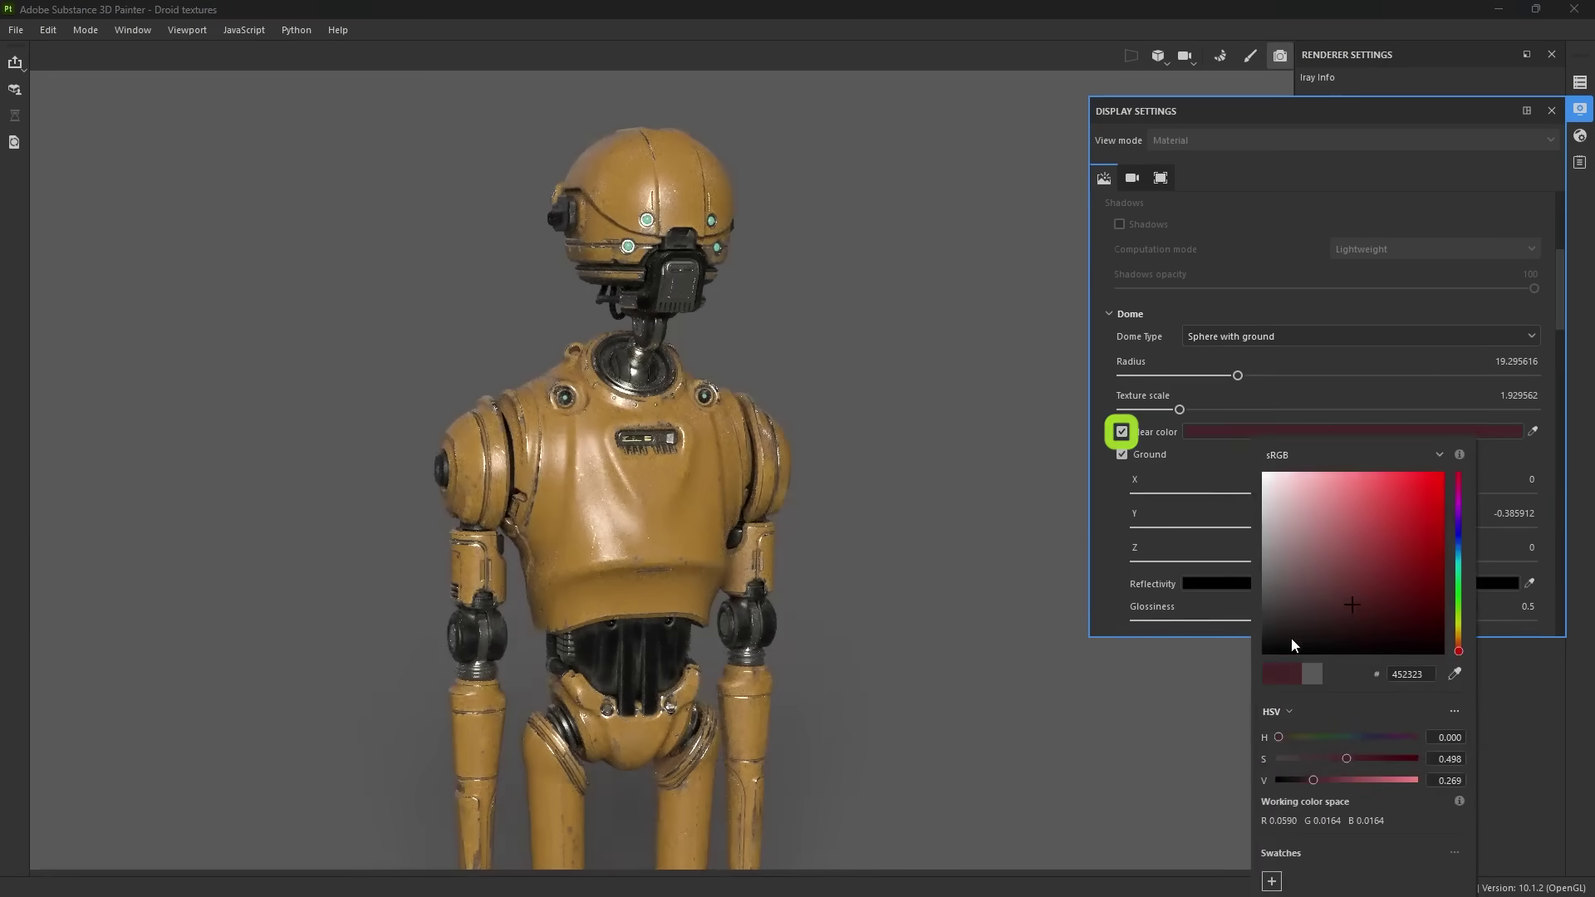
pyautogui.moveTo(1291, 638); pyautogui.dragTo(1258, 632)
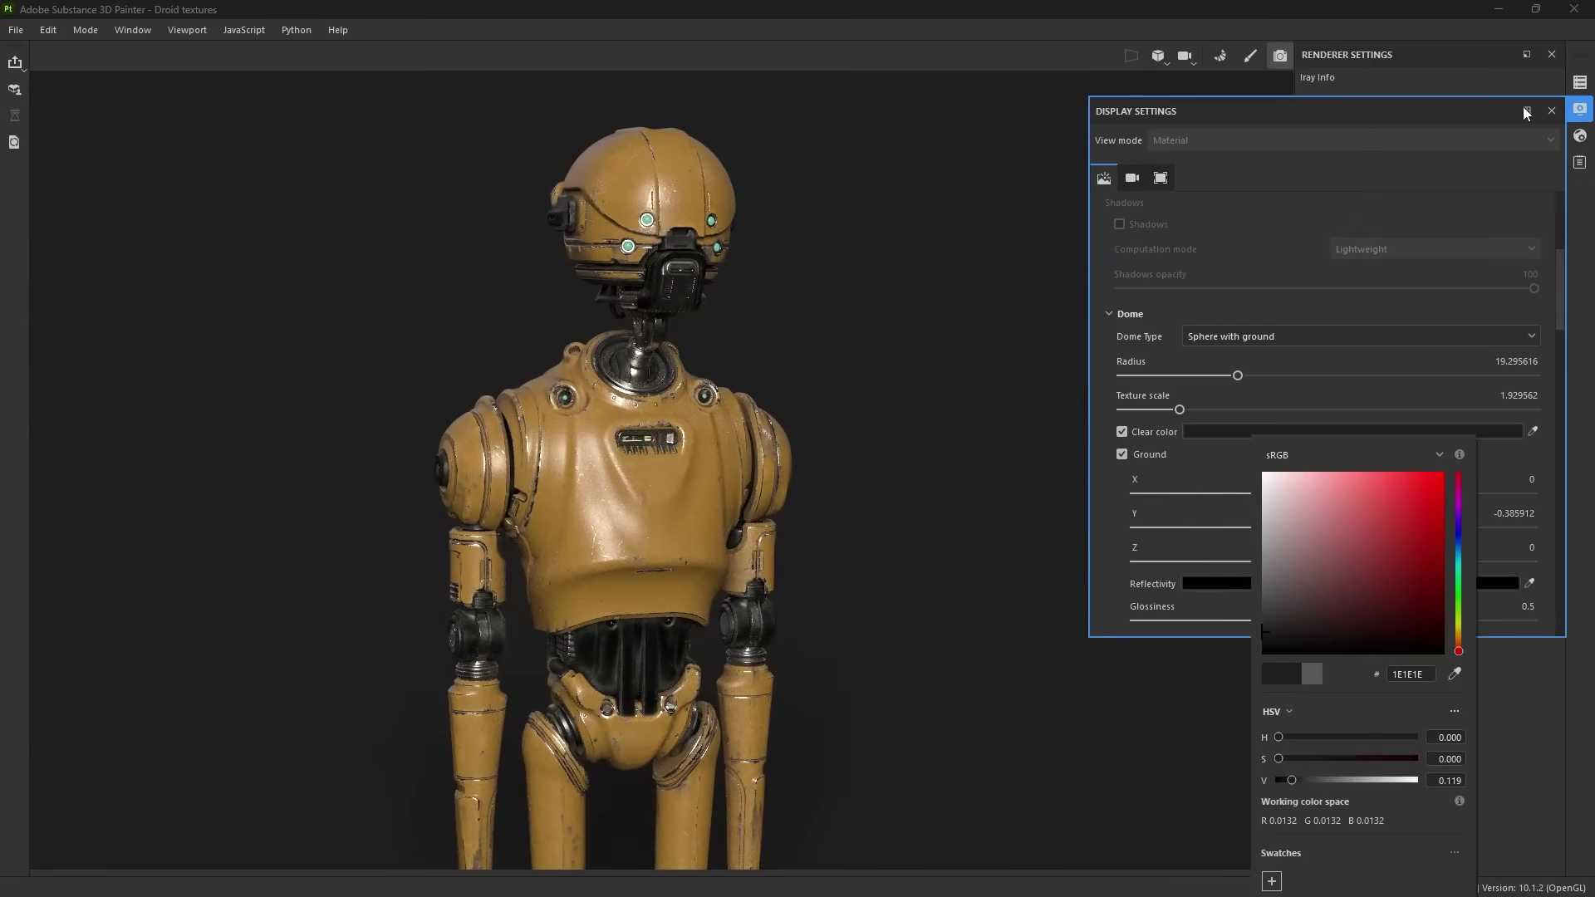
pyautogui.click(1551, 111)
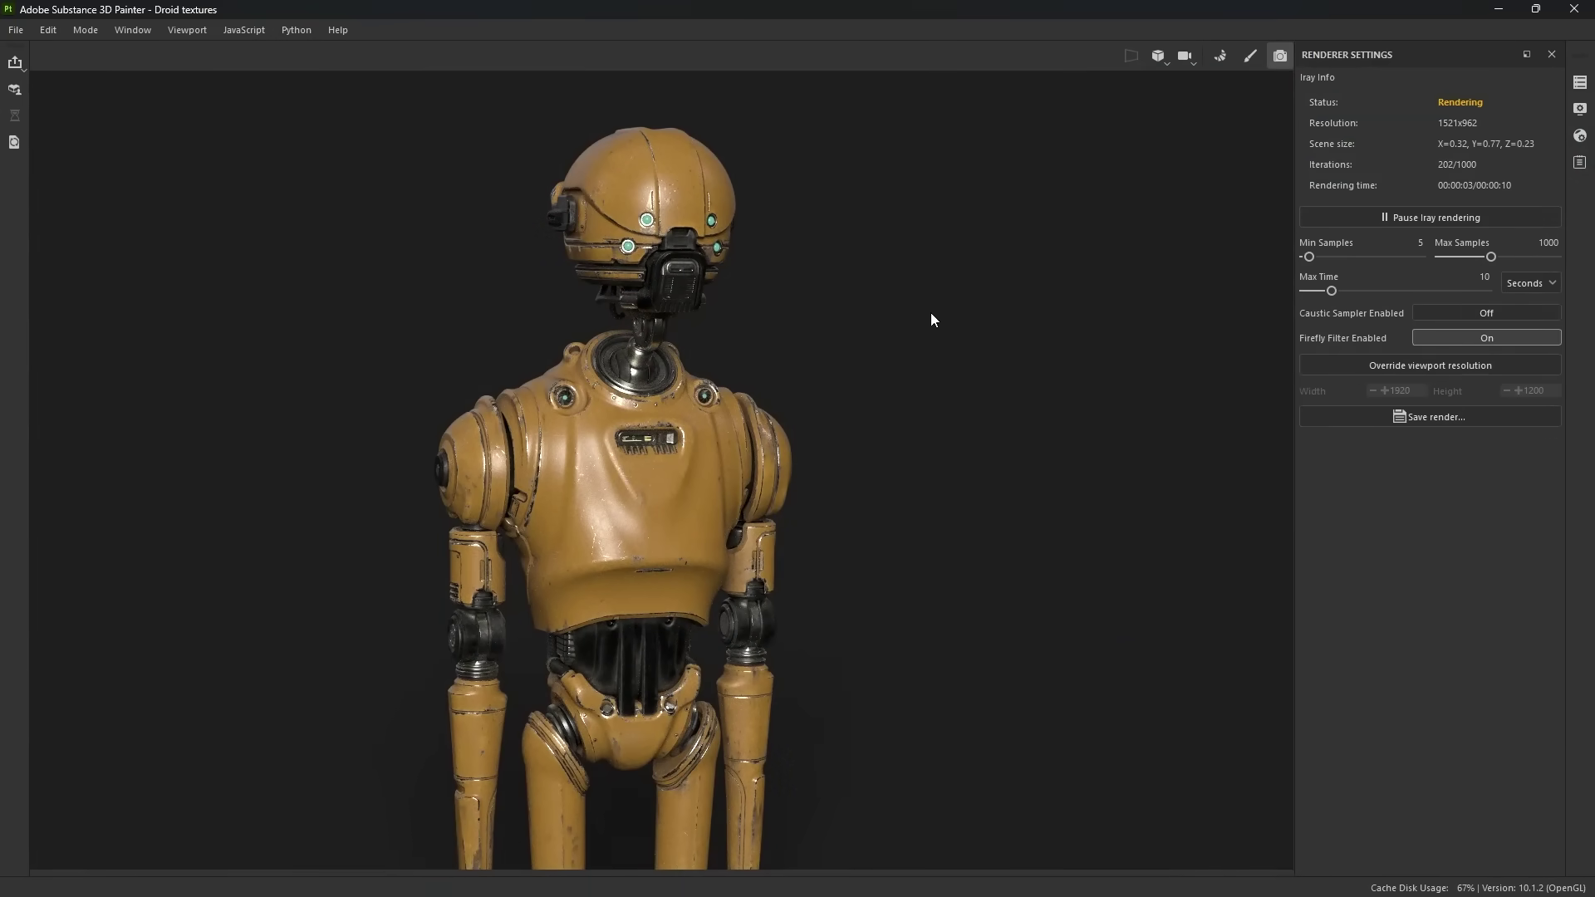
# - Rotate the environment lighting around the droid and examine the Iray render of its head and chest up close
pyautogui.keyDown('shift'); pyautogui.moveTo(889, 312); pyautogui.dragTo(1014, 334, button='right'); pyautogui.keyUp('shift')
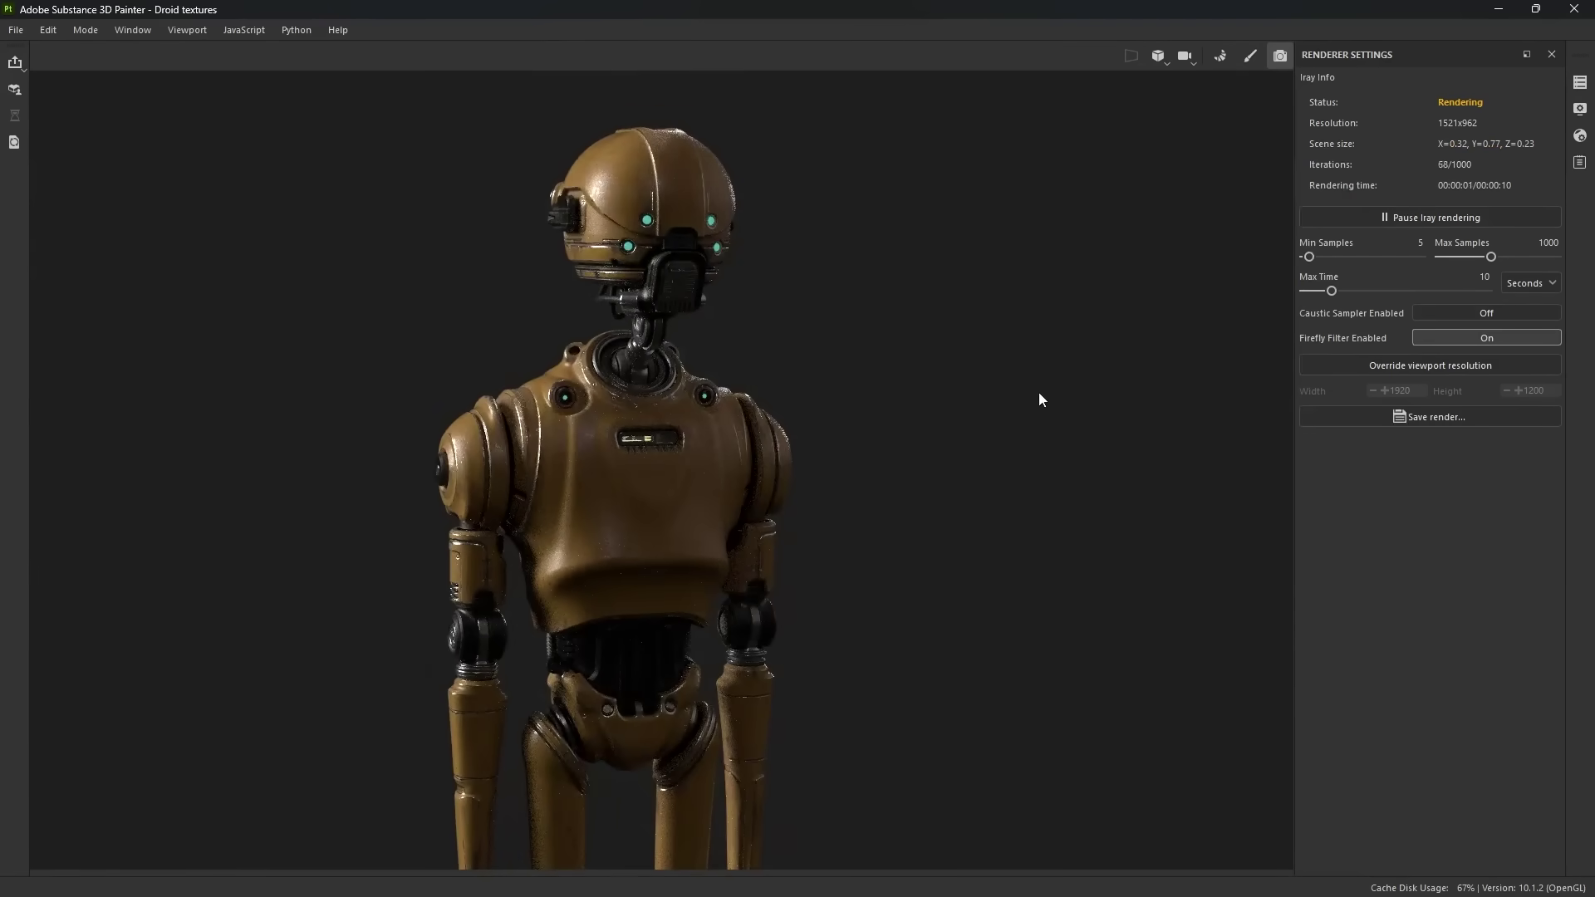
pyautogui.scroll(5, 934, 368)
pyautogui.scroll(5, 936, 369)
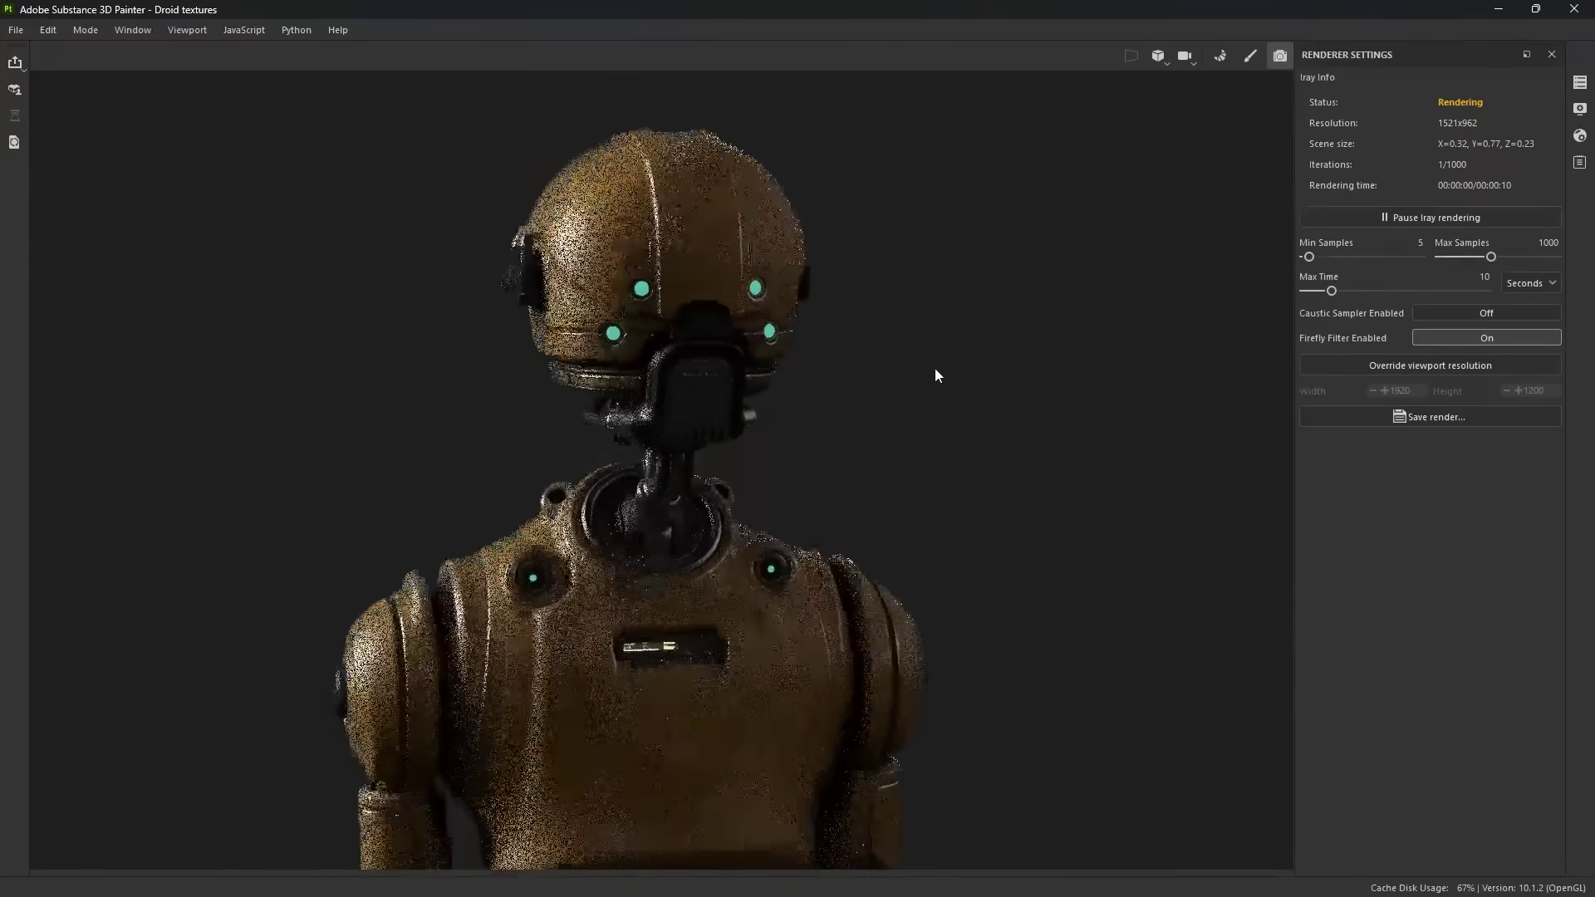
pyautogui.scroll(1, 935, 372)
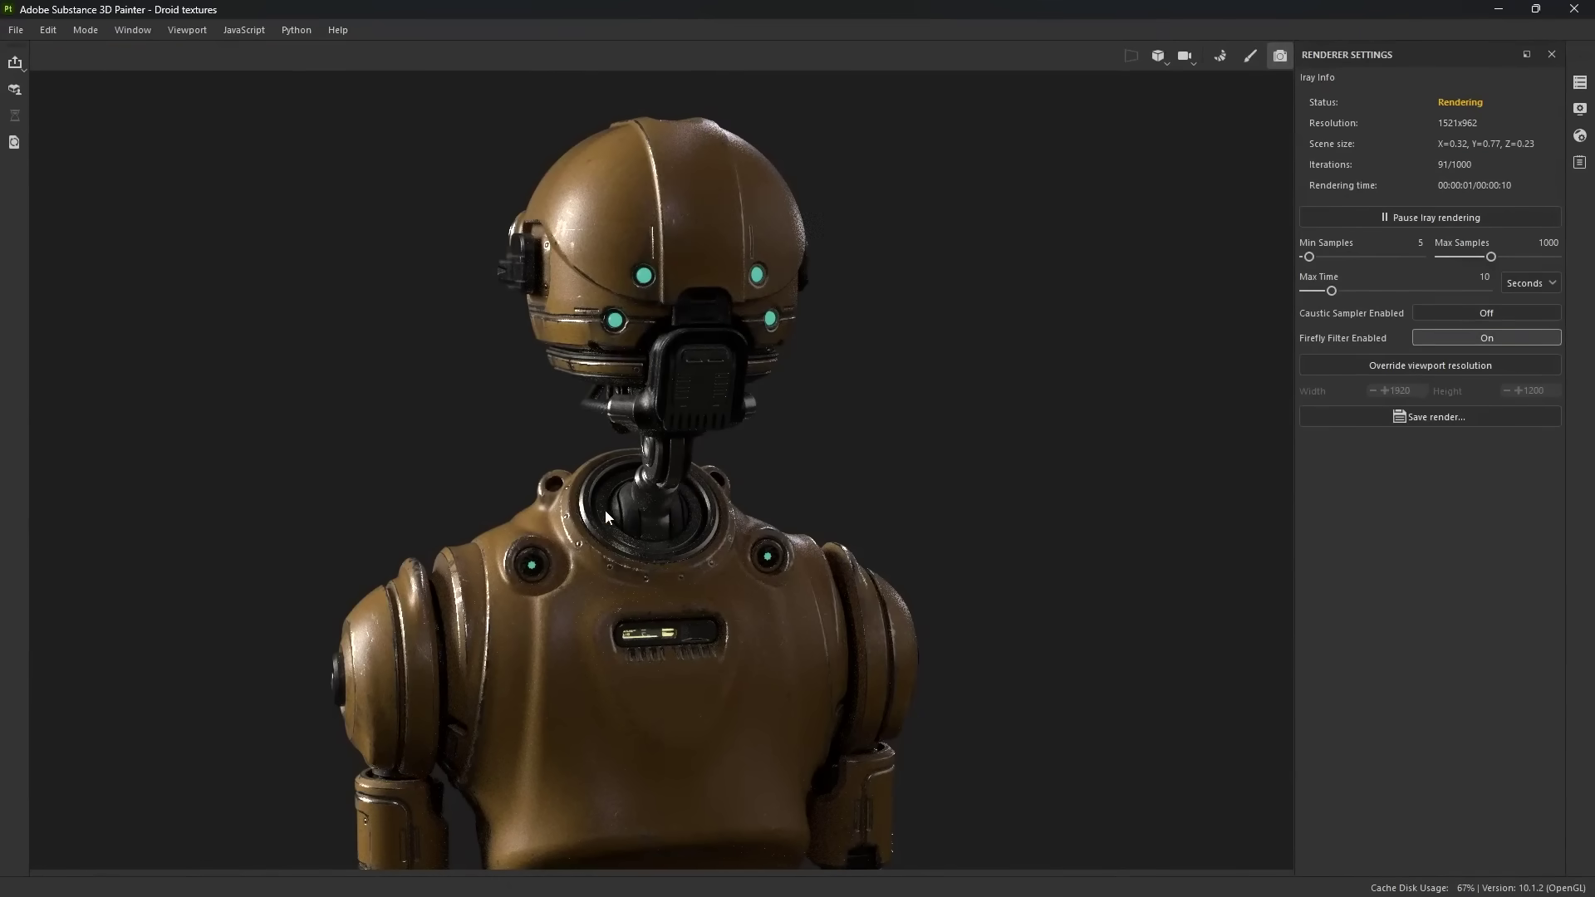
pyautogui.keyDown('shift'); pyautogui.moveTo(994, 545); pyautogui.dragTo(1009, 425, button='right'); pyautogui.keyUp('shift')
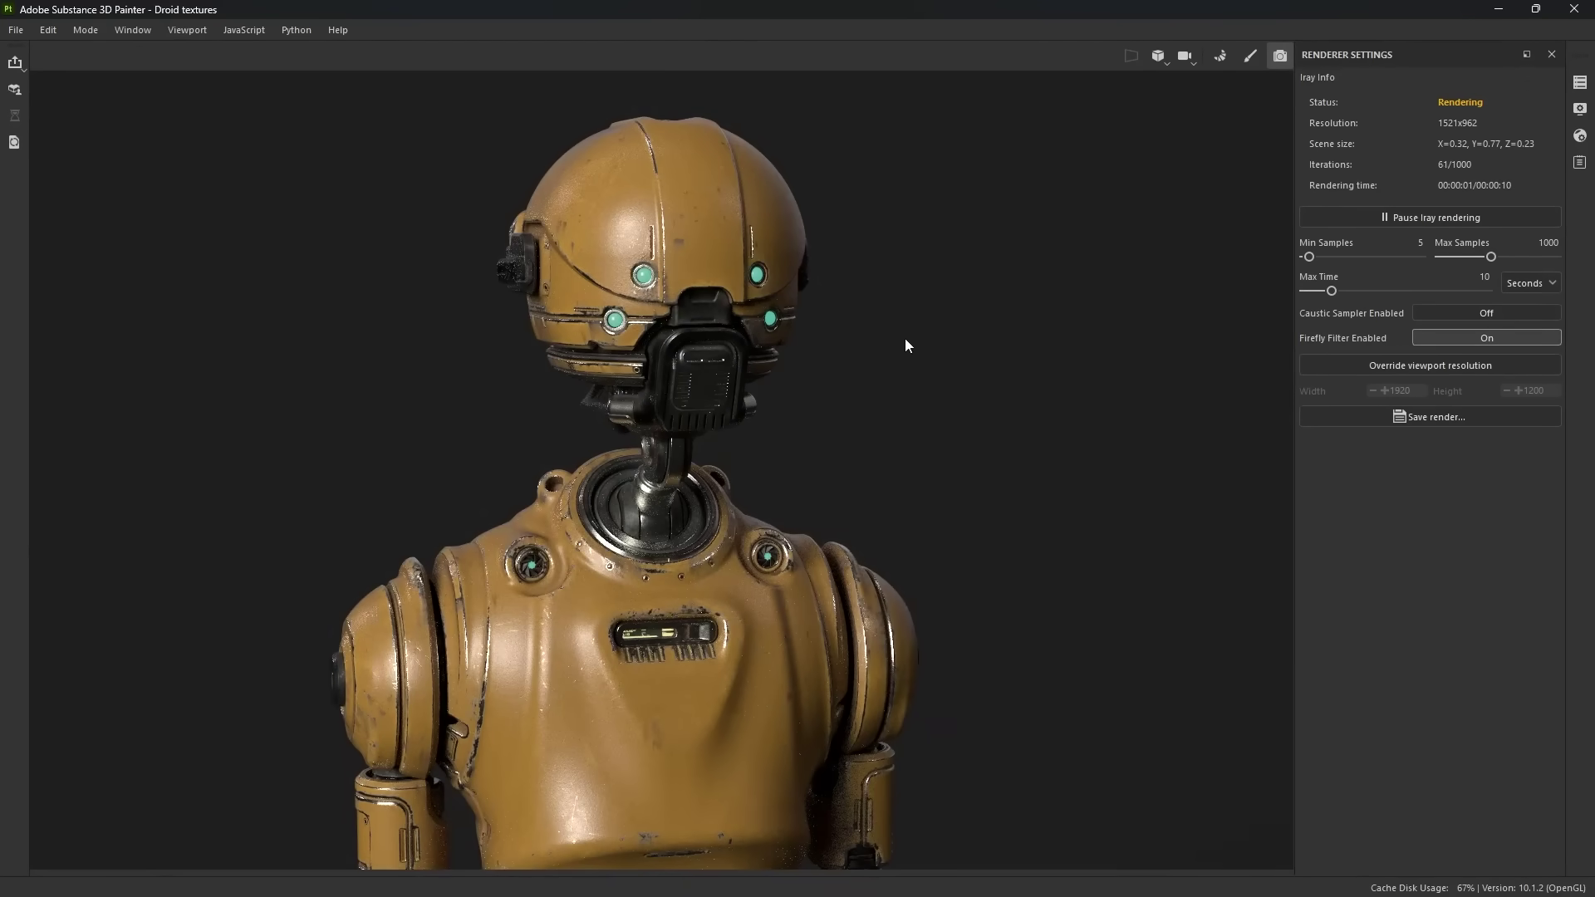